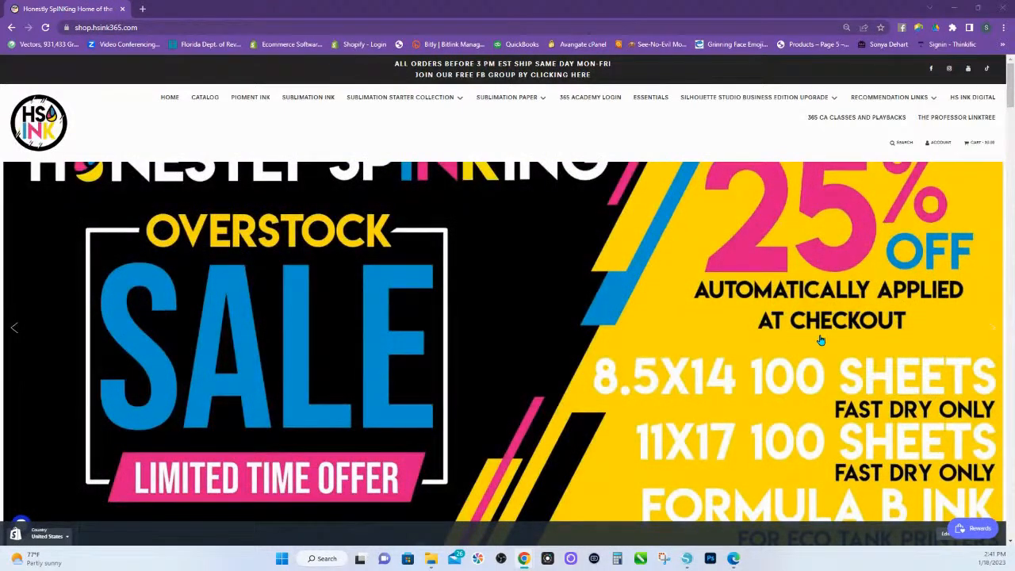
- Open the 365 CA Classes and Playbacks collection and view the Silhouette Studio for Beginners course with its Day 1 to 6 outline image
{"action": "scroll", "coordinate": [770, 317], "scroll_direction": "down", "scroll_amount": 4}
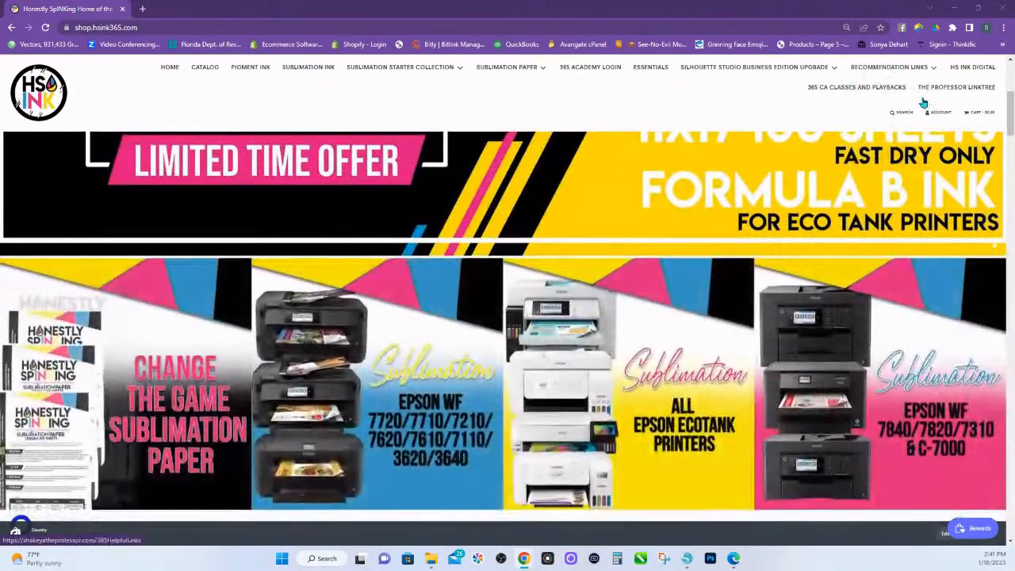
{"action": "left_click", "coordinate": [880, 93]}
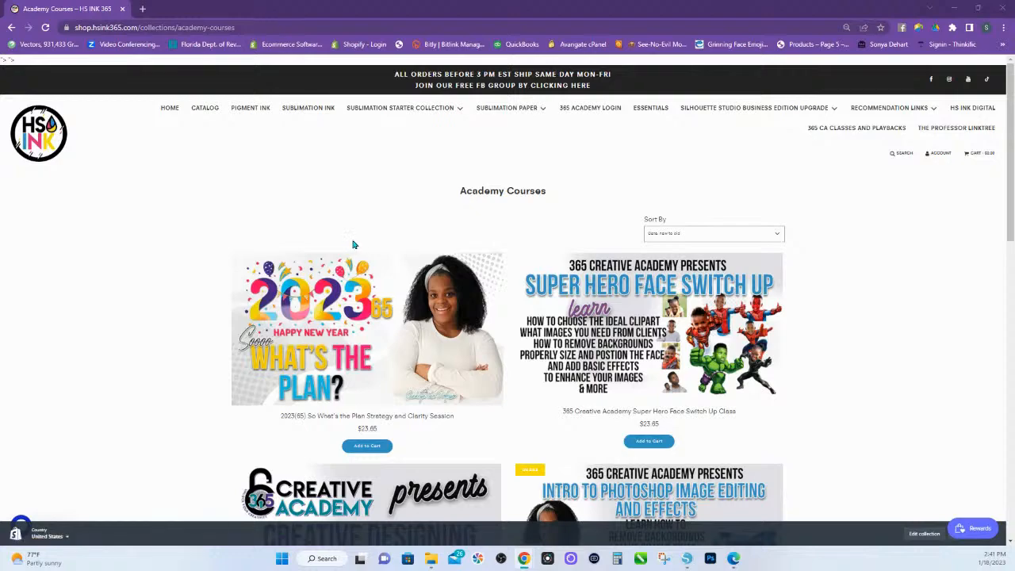
{"action": "scroll", "coordinate": [623, 401], "scroll_direction": "down", "scroll_amount": 2}
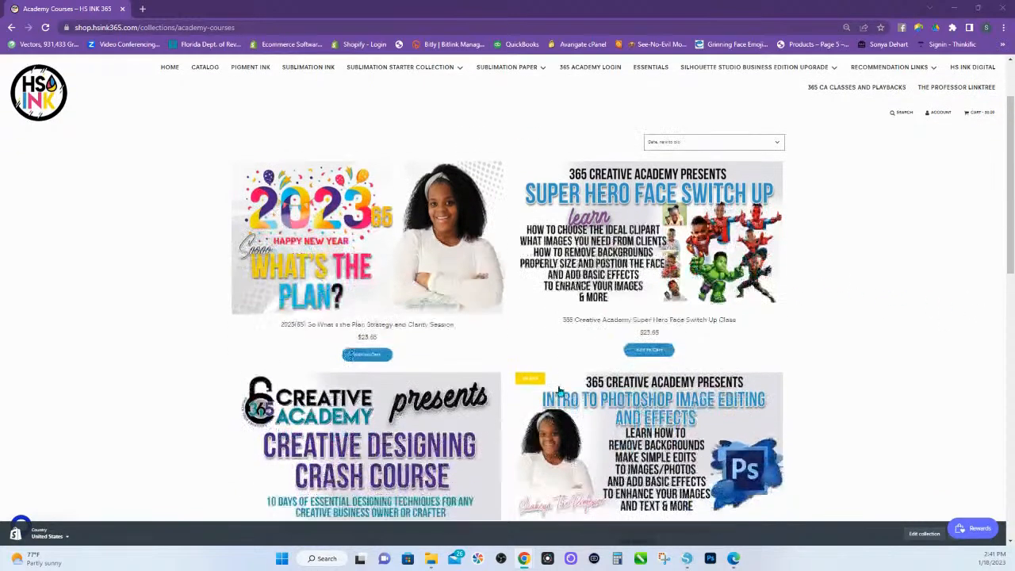
{"action": "scroll", "coordinate": [663, 375], "scroll_direction": "down", "scroll_amount": 6}
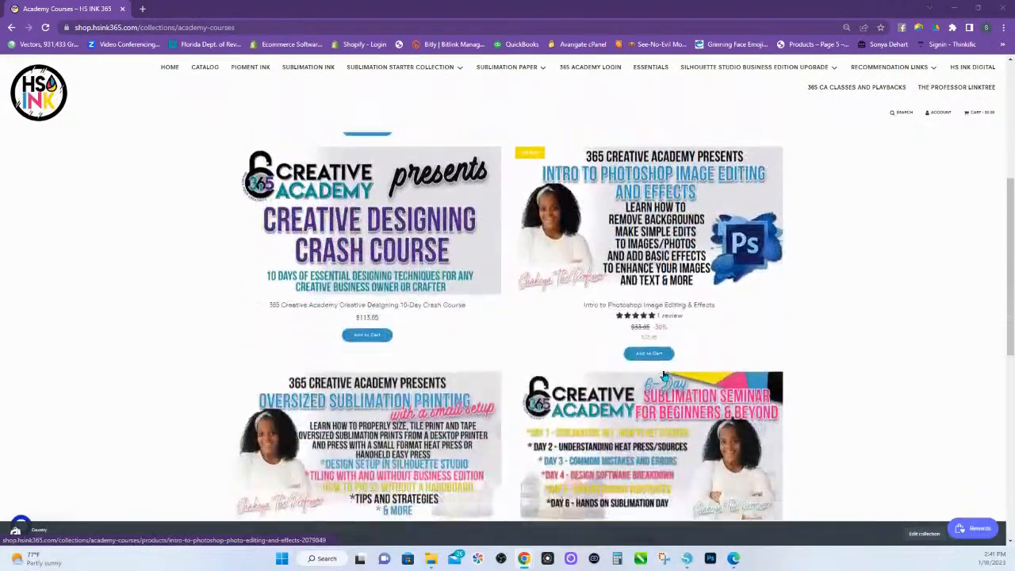
{"action": "scroll", "coordinate": [617, 384], "scroll_direction": "down", "scroll_amount": 4}
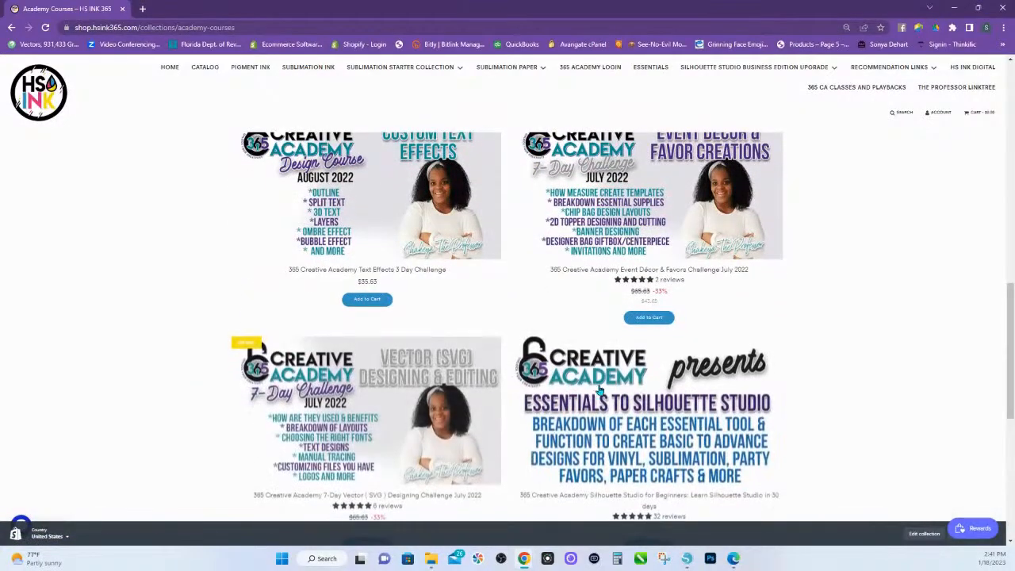
{"action": "left_click", "coordinate": [656, 403]}
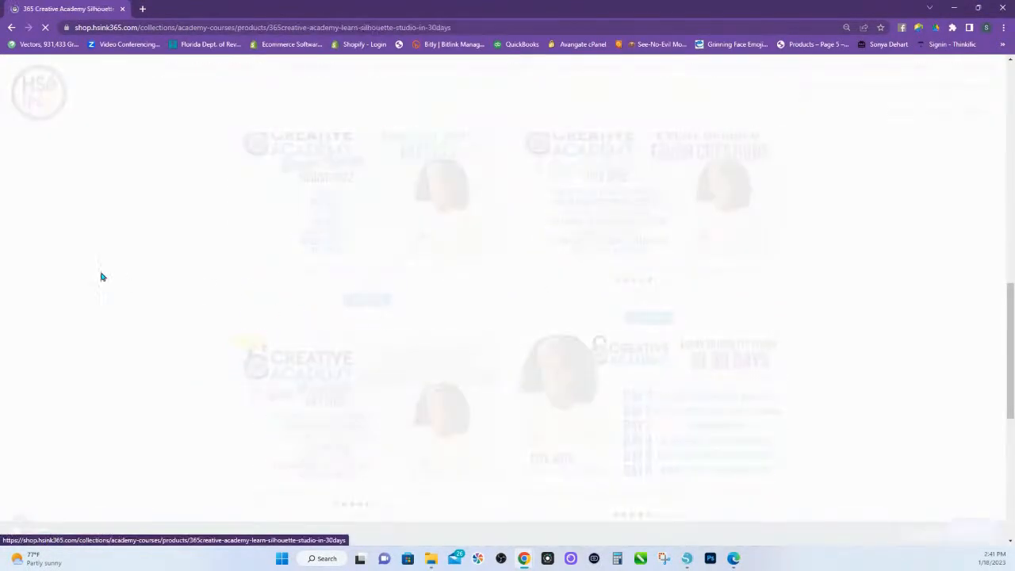
{"action": "left_click", "coordinate": [337, 367]}
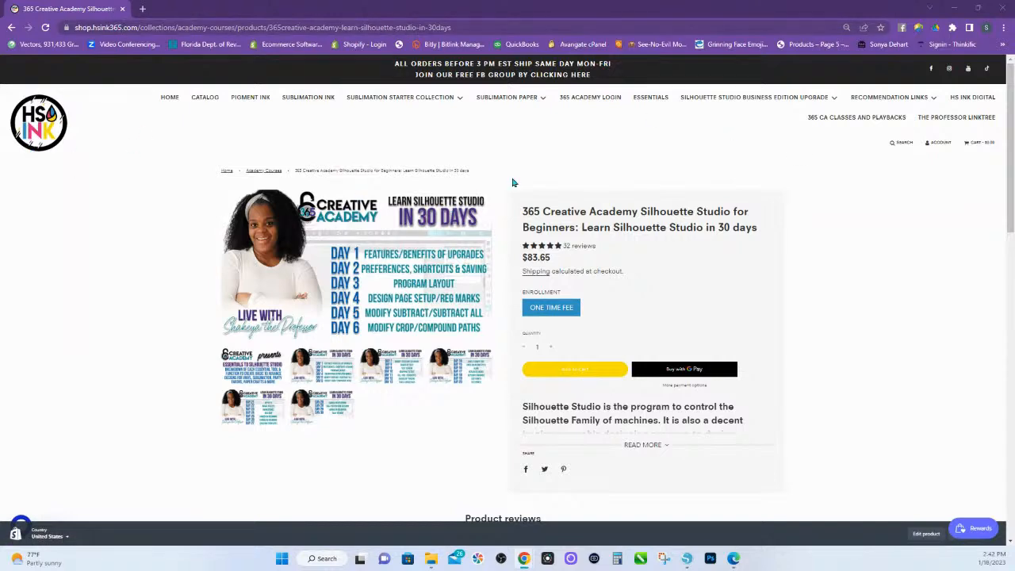
- From the shop's home page, open the Epson WF 7840/7820/7310 & C-7000 collection and view the 812 XL Replacement Chips product
{"action": "left_click", "coordinate": [43, 127]}
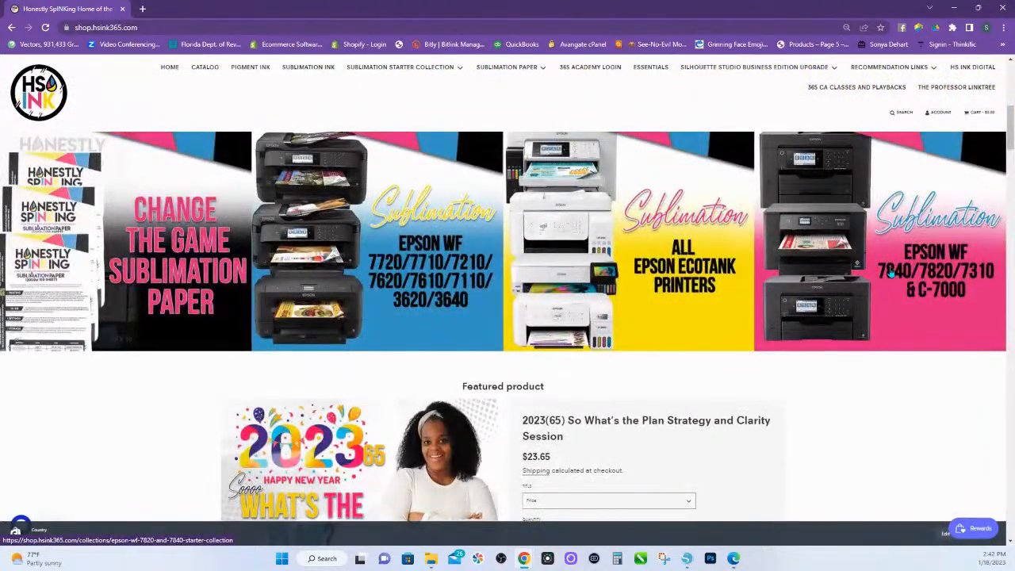
{"action": "left_click", "coordinate": [890, 272]}
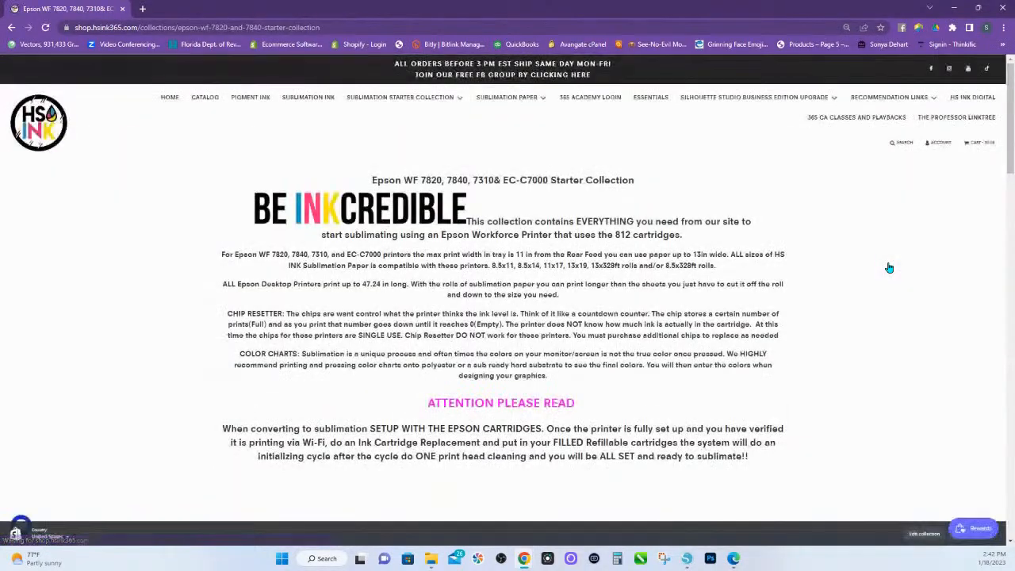
{"action": "scroll", "coordinate": [644, 367], "scroll_direction": "down", "scroll_amount": 10}
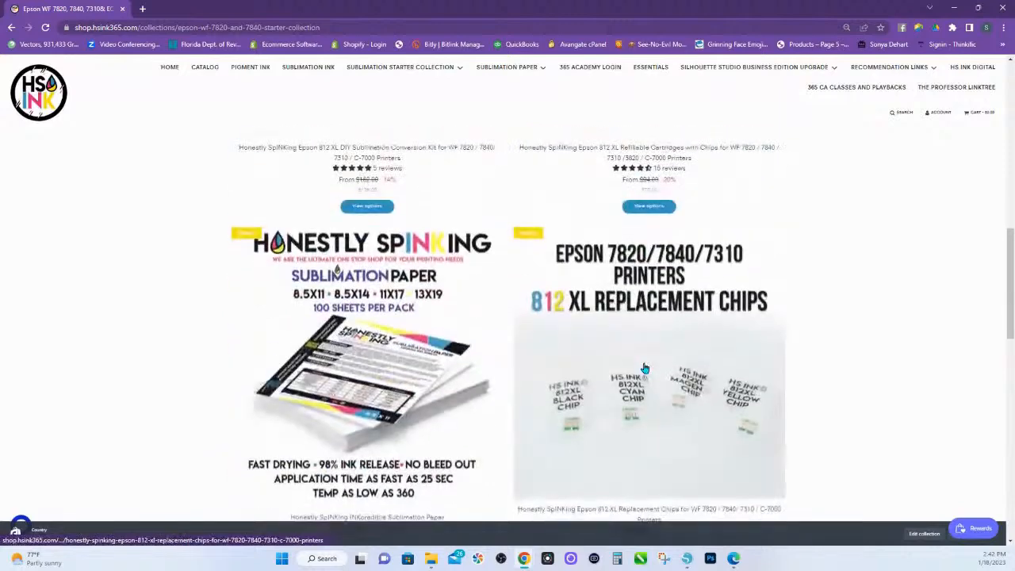
{"action": "left_click", "coordinate": [645, 368]}
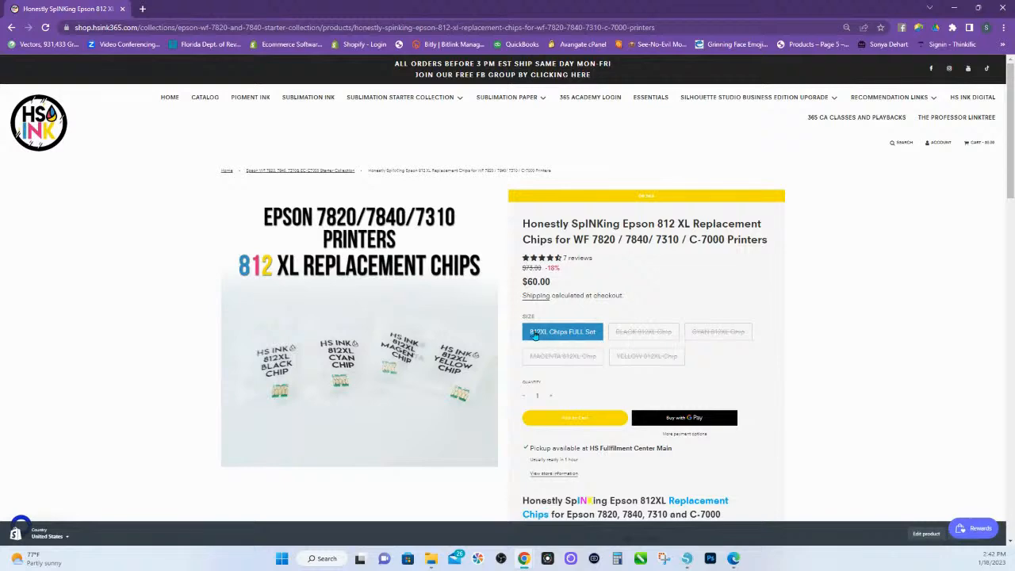
- View the 812 XL Refillable Cartridges product from the same Epson starter collection, return to the collection, and switch to Silhouette Studio
{"action": "left_click", "coordinate": [11, 27]}
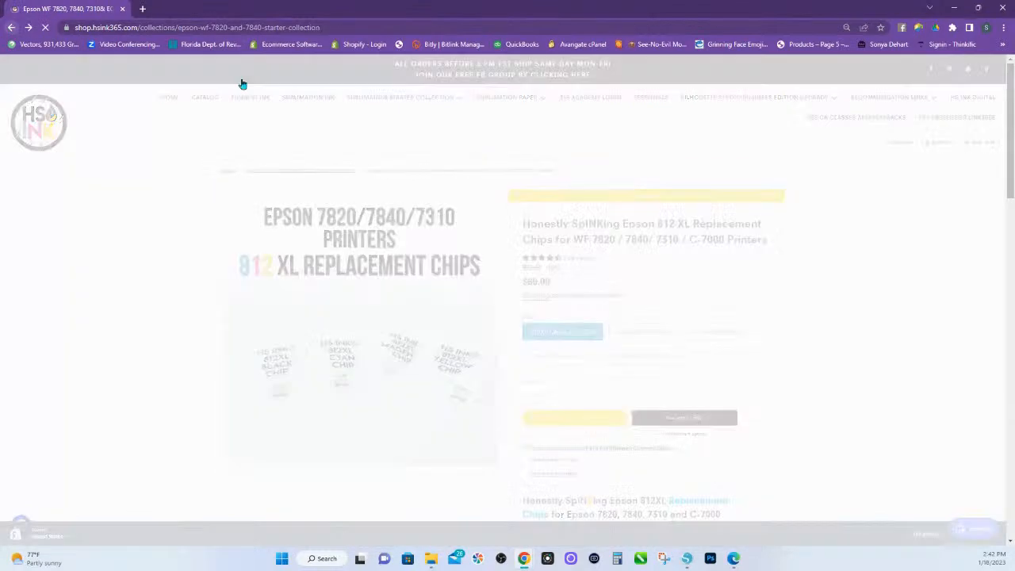
{"action": "scroll", "coordinate": [674, 229], "scroll_direction": "up", "scroll_amount": 2}
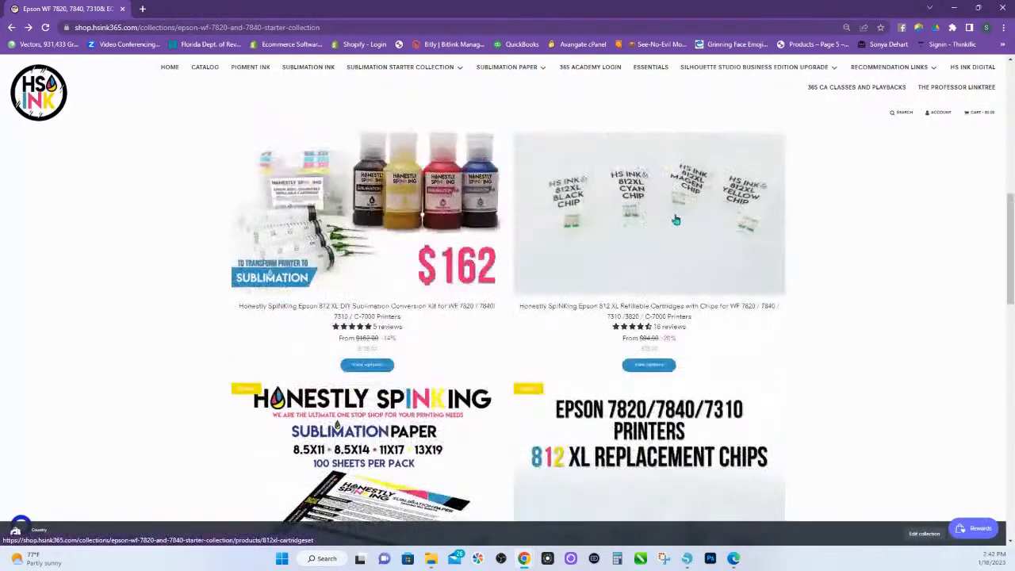
{"action": "left_click", "coordinate": [675, 220]}
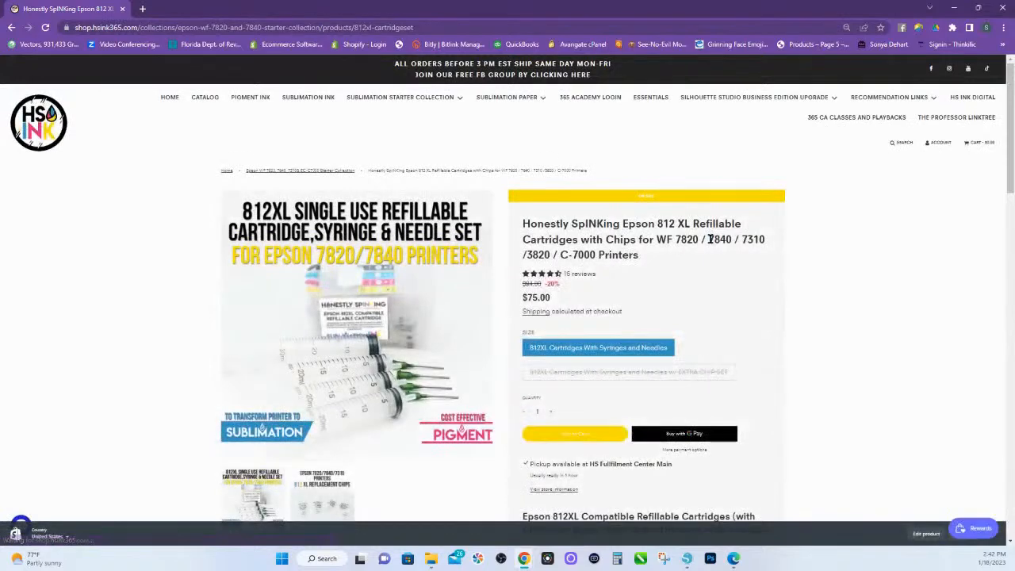
{"action": "left_click", "coordinate": [10, 29]}
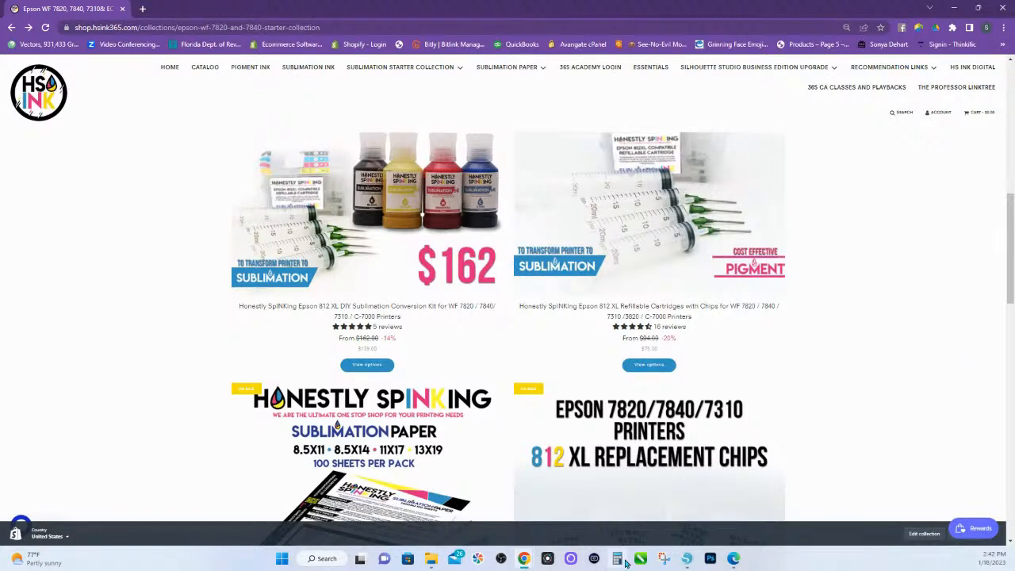
{"action": "left_click", "coordinate": [687, 559]}
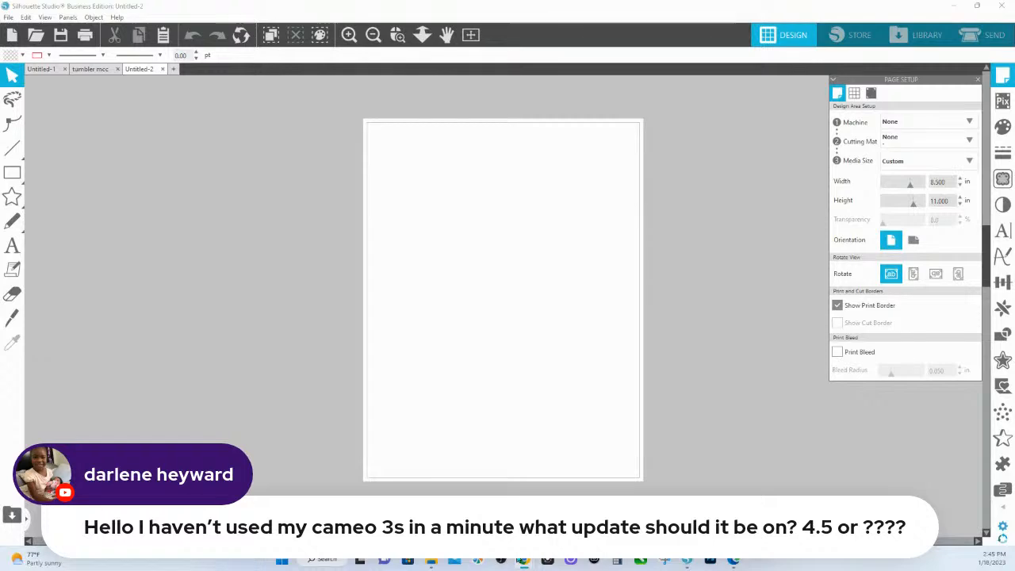
- Switch to Chrome and open the Silhouette America website, silhouetteamerica.com, in a new tab
{"action": "mouse_move", "coordinate": [523, 561]}
{"action": "left_click", "coordinate": [521, 478]}
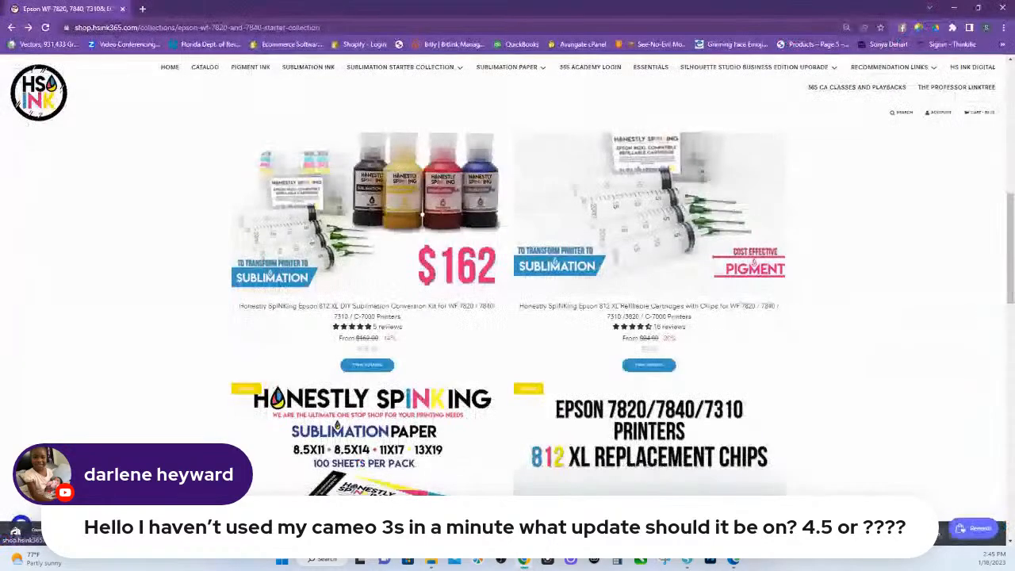
{"action": "left_click", "coordinate": [143, 9]}
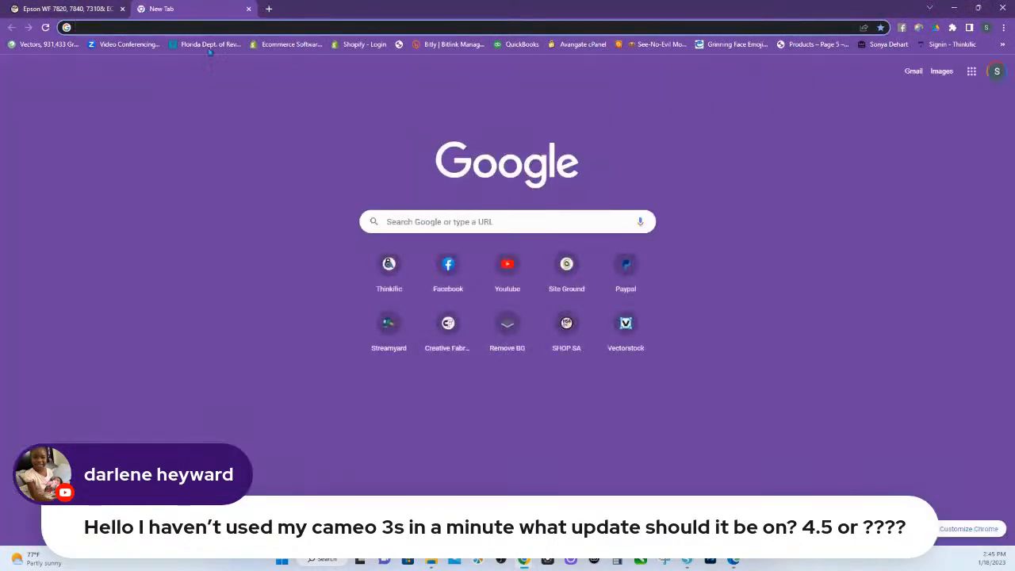
{"action": "type", "text": "si"}
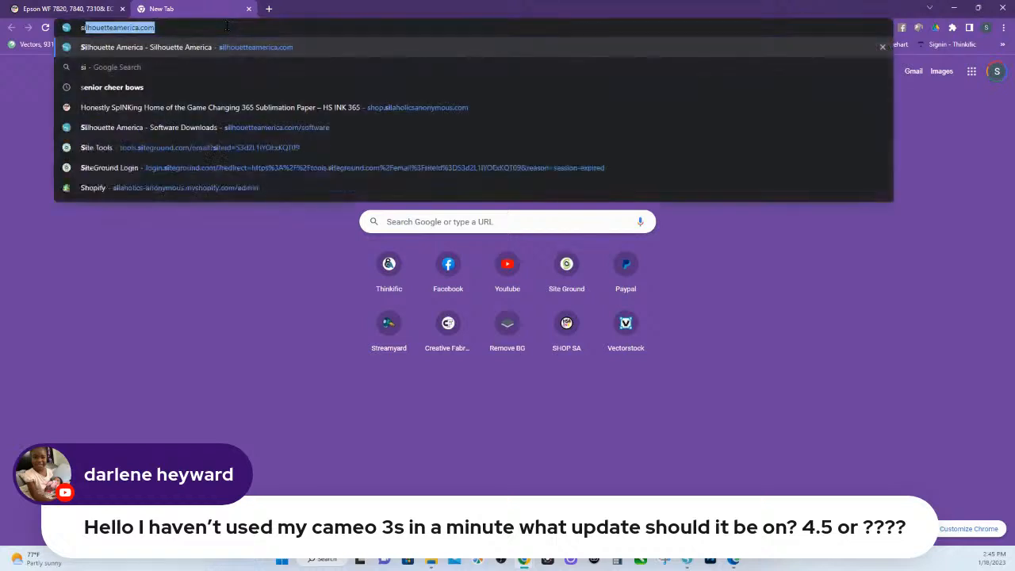
{"action": "type", "text": "lhouette amer"}
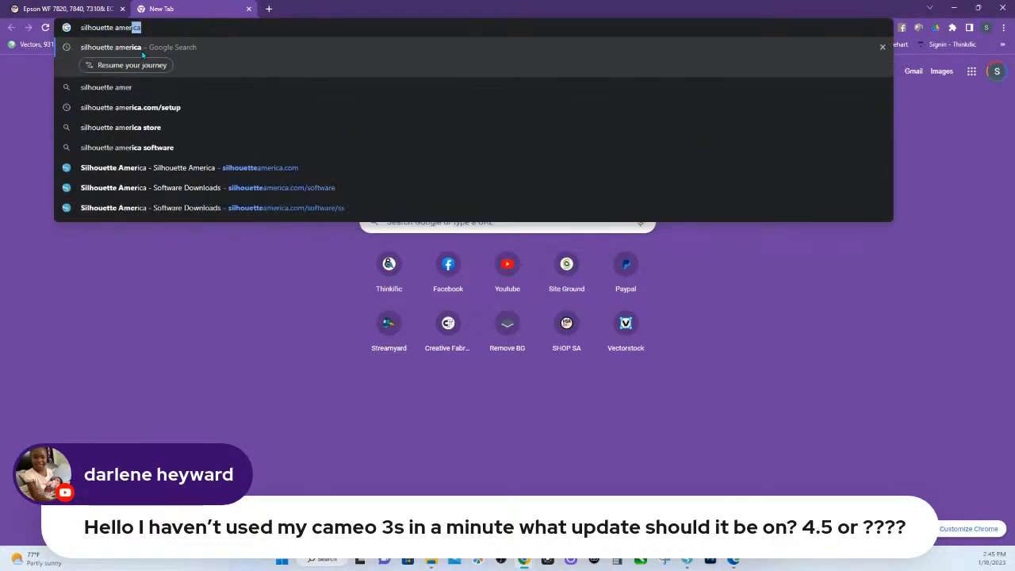
{"action": "left_click", "coordinate": [173, 166]}
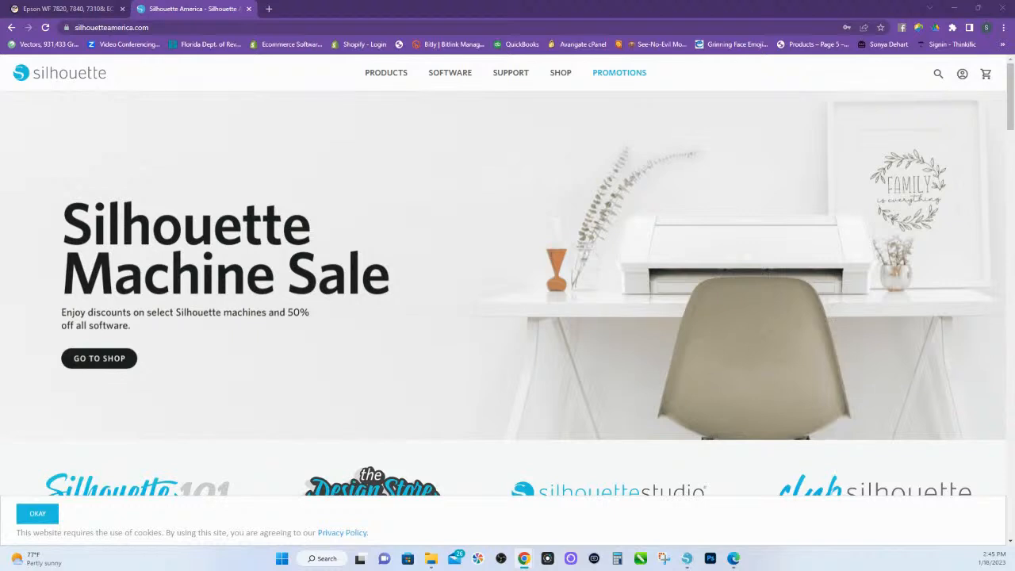
- Open the Silhouette Studio details page from the website's software downloads
{"action": "mouse_move", "coordinate": [444, 75]}
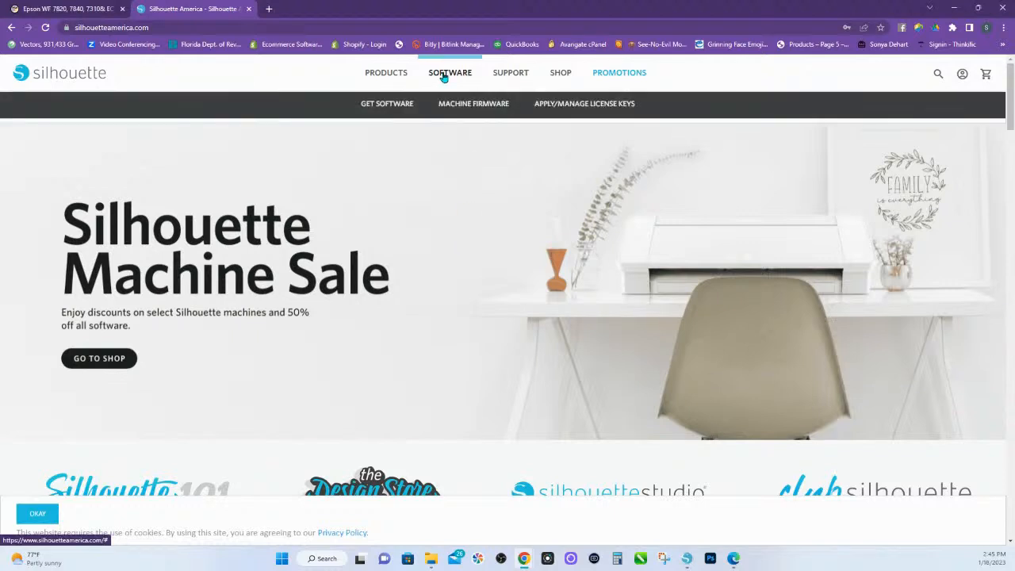
{"action": "left_click", "coordinate": [389, 107]}
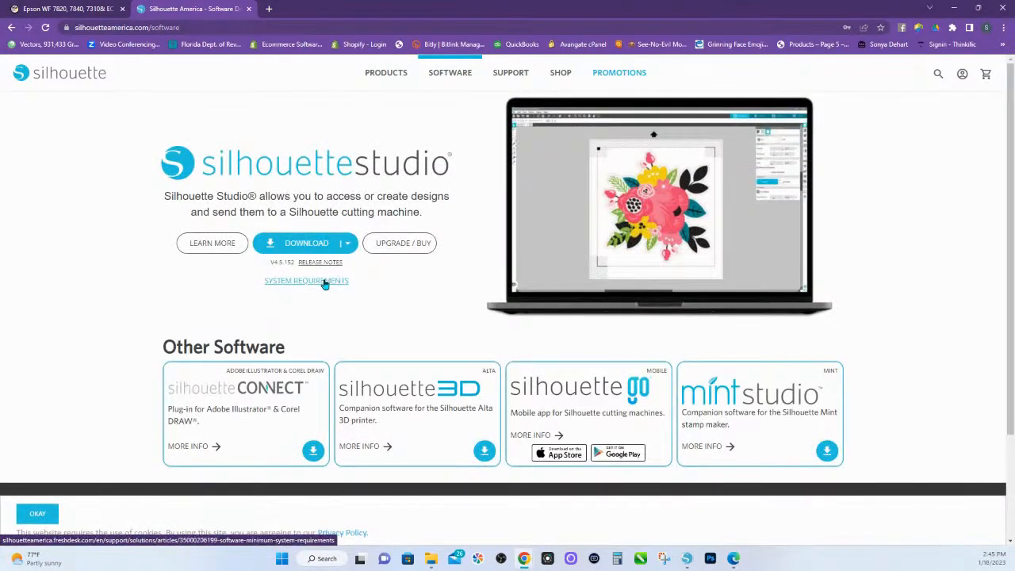
{"action": "left_click", "coordinate": [216, 252]}
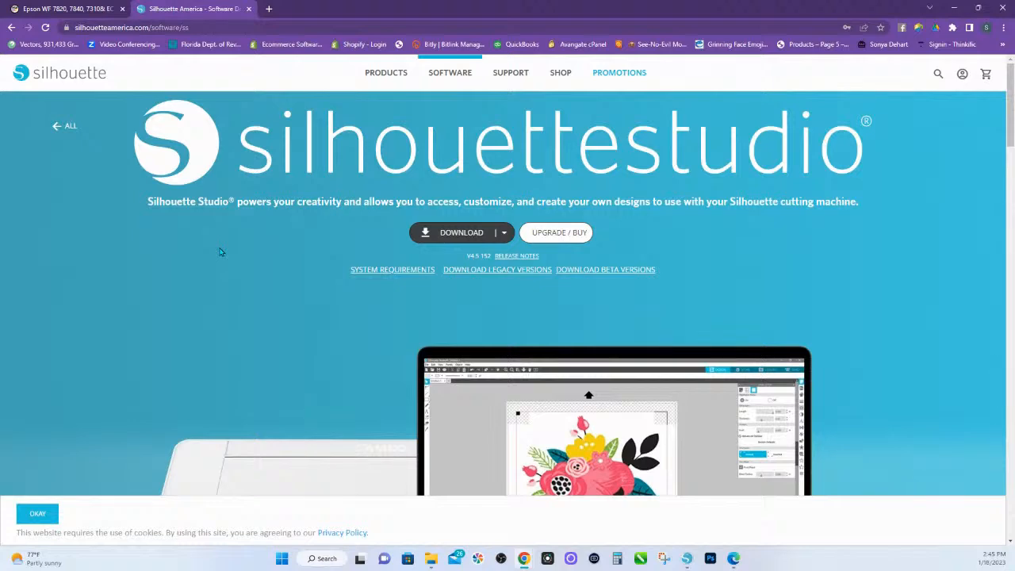
- Review the list of downloadable legacy Silhouette Studio versions, close it, and open the beta versions list
{"action": "left_click", "coordinate": [506, 271]}
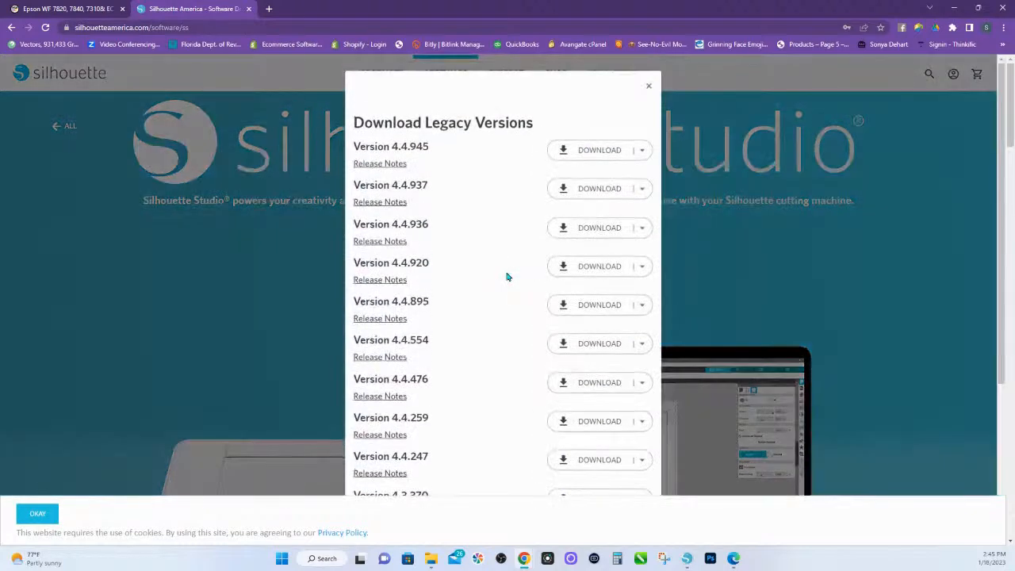
{"action": "scroll", "coordinate": [483, 264], "scroll_direction": "down", "scroll_amount": 1}
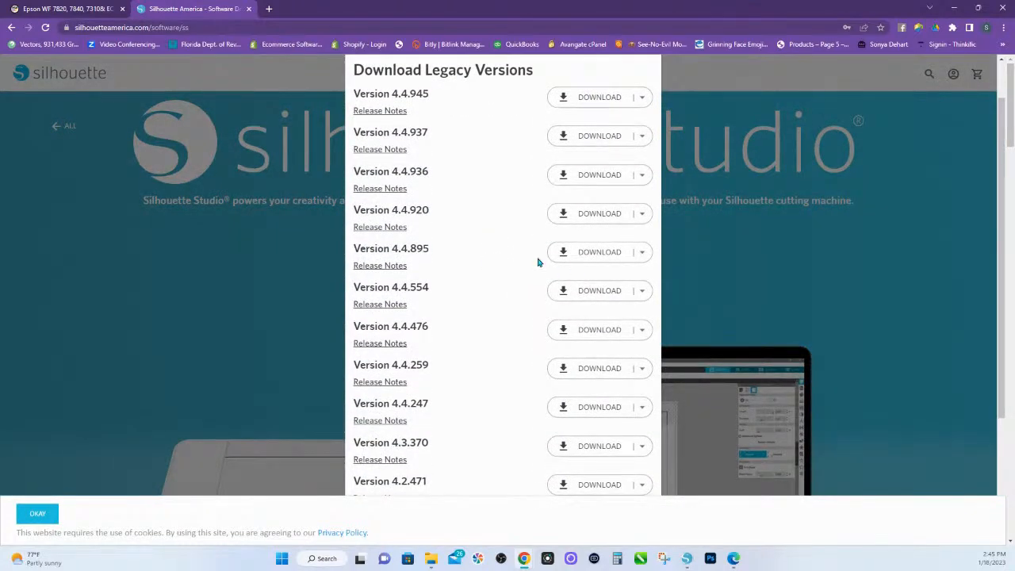
{"action": "scroll", "coordinate": [534, 261], "scroll_direction": "up", "scroll_amount": 1}
{"action": "scroll", "coordinate": [530, 263], "scroll_direction": "down", "scroll_amount": 5}
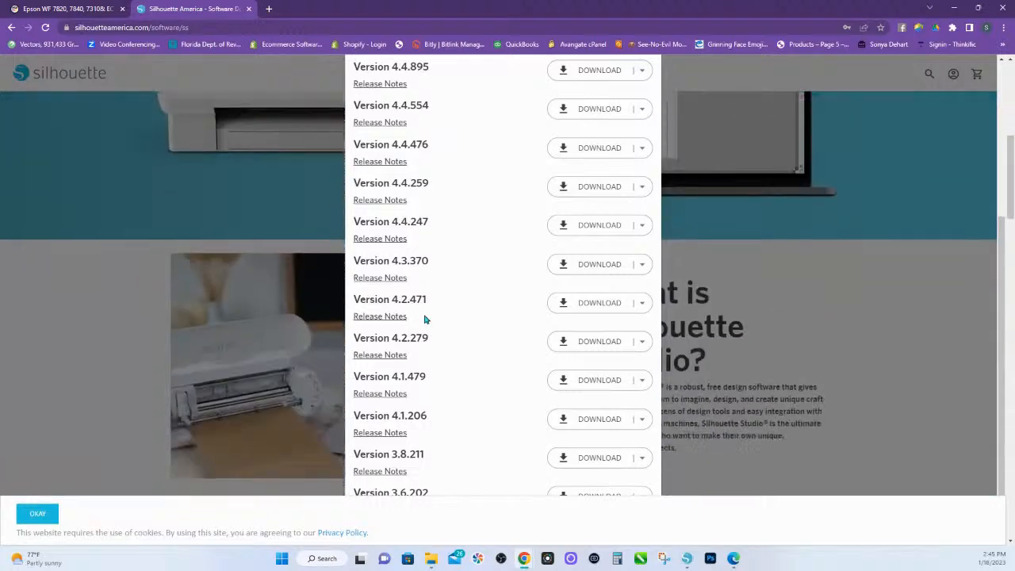
{"action": "scroll", "coordinate": [481, 267], "scroll_direction": "up", "scroll_amount": 2}
{"action": "scroll", "coordinate": [346, 297], "scroll_direction": "up", "scroll_amount": 2}
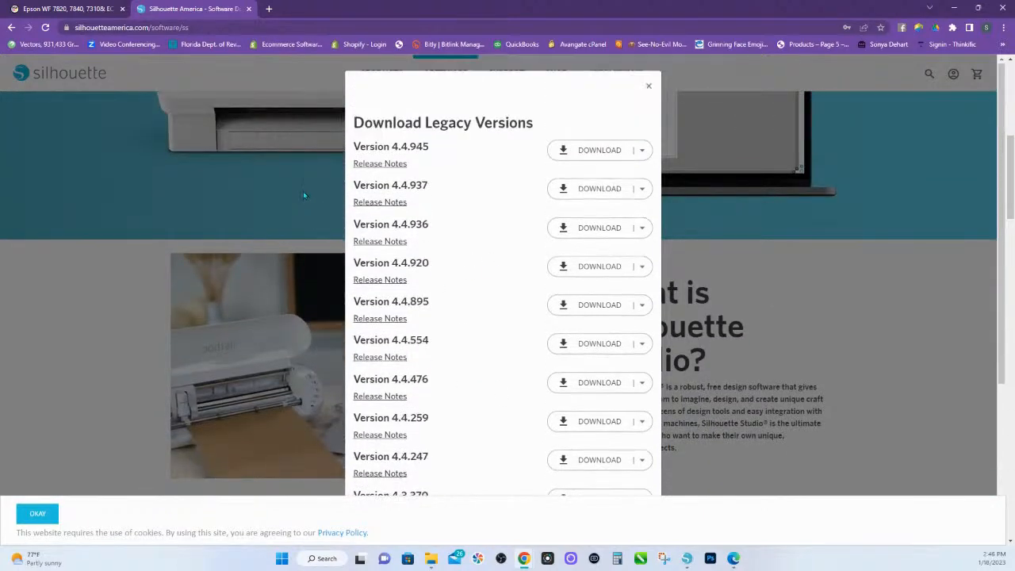
{"action": "left_click", "coordinate": [303, 192]}
{"action": "scroll", "coordinate": [426, 275], "scroll_direction": "up", "scroll_amount": 6}
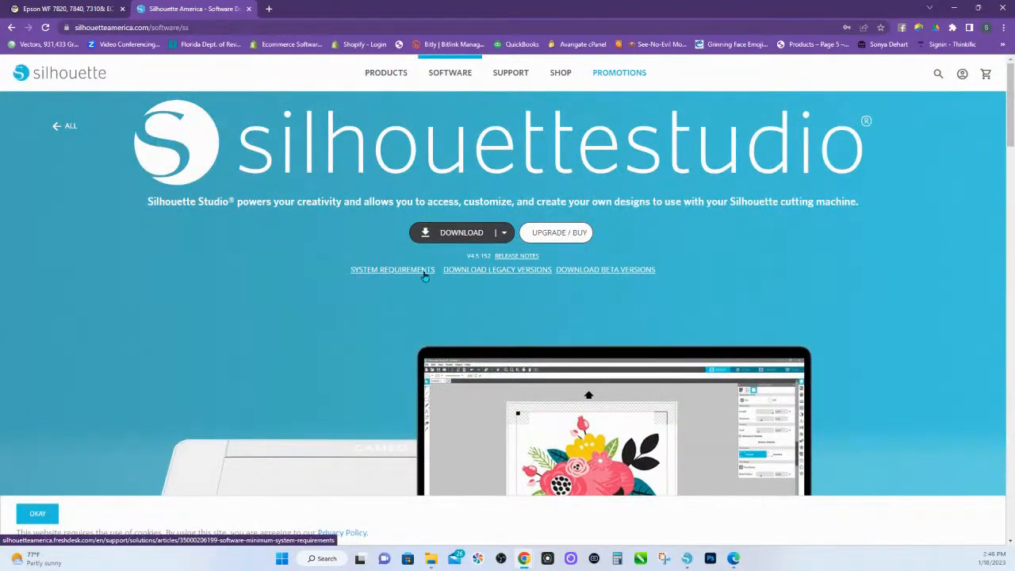
{"action": "left_click", "coordinate": [605, 269]}
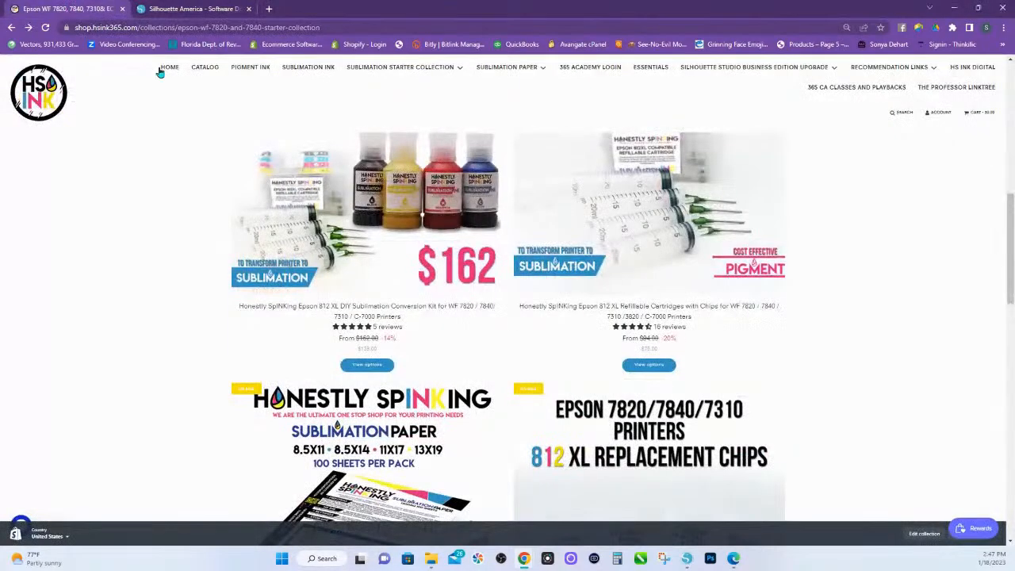
- In the HS INK shop's 365 CA Classes and Playbacks collection, load more courses and open the Silhouette Studio for Beginners 30-day course
{"action": "left_click", "coordinate": [852, 90]}
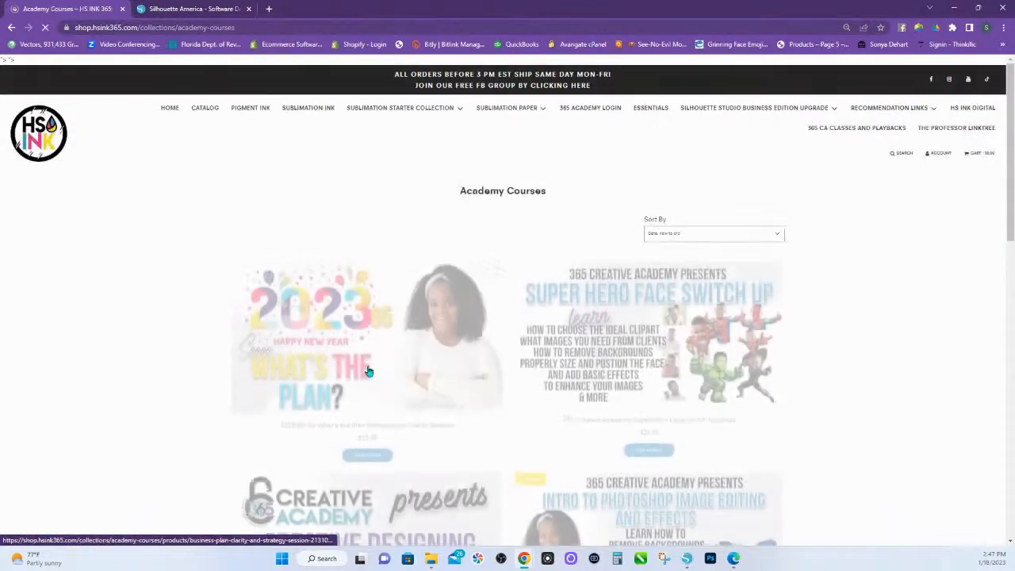
{"action": "scroll", "coordinate": [535, 351], "scroll_direction": "down", "scroll_amount": 4}
{"action": "scroll", "coordinate": [532, 345], "scroll_direction": "down", "scroll_amount": 5}
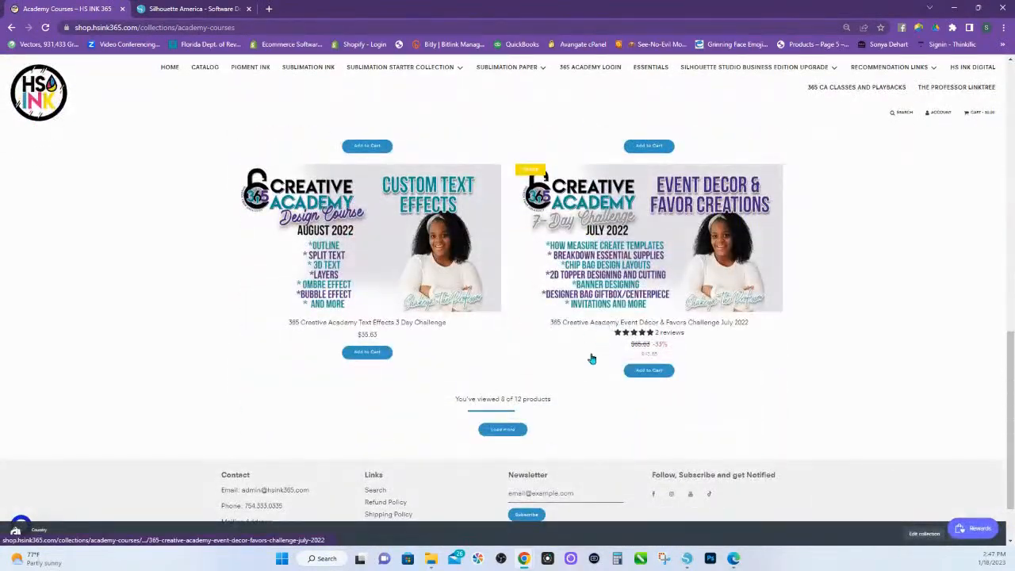
{"action": "left_click", "coordinate": [503, 430]}
{"action": "scroll", "coordinate": [532, 328], "scroll_direction": "down", "scroll_amount": 3}
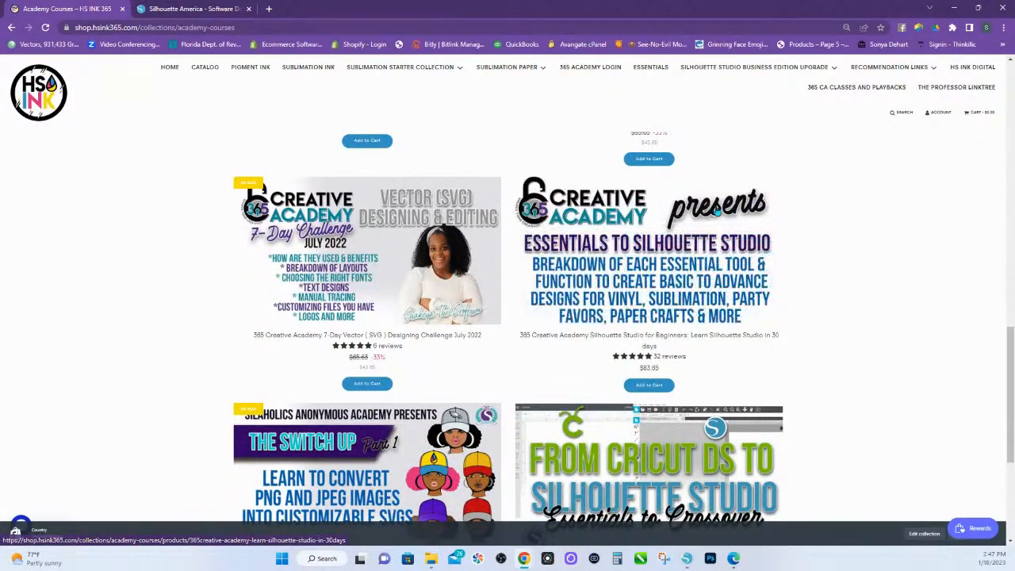
{"action": "left_click", "coordinate": [639, 283]}
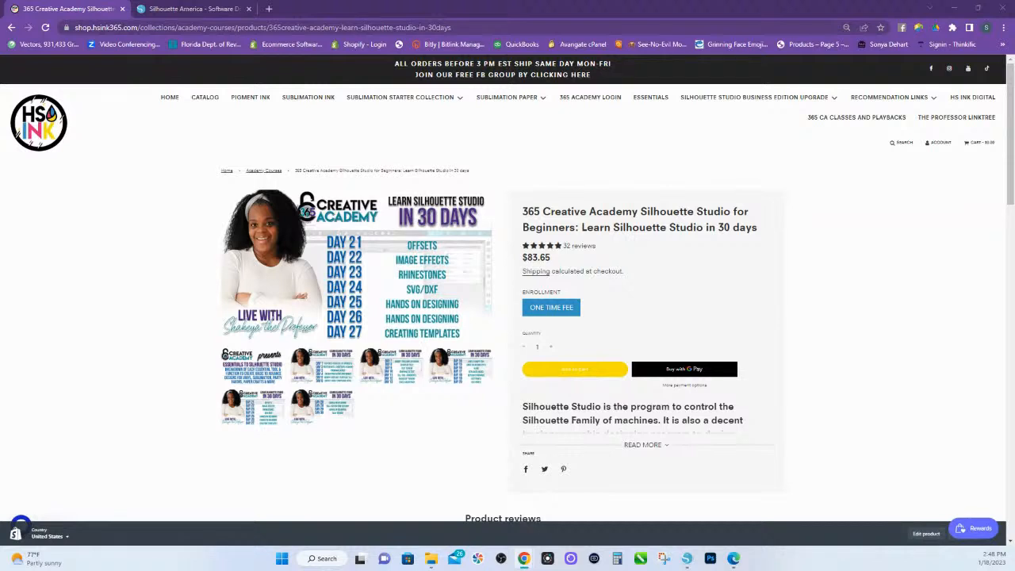
- Switch to Silhouette Studio with the blank Untitled-2 document
{"action": "left_click", "coordinate": [688, 558]}
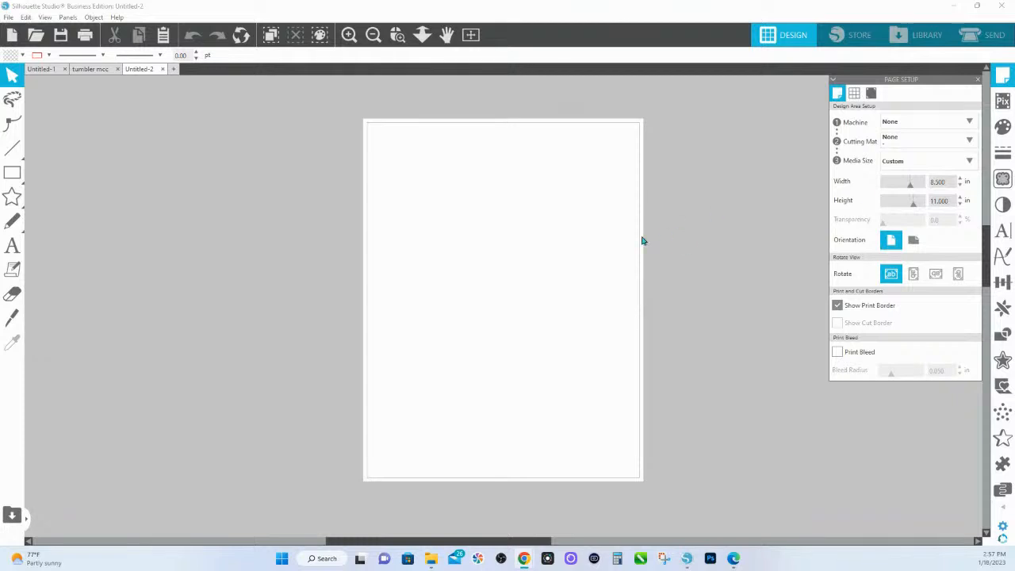
- Paste the hanging-hearts branch image onto the page, enlarge it to about 11.57 in wide, and reposition it across the page
{"action": "right_click", "coordinate": [465, 229]}
{"action": "left_click", "coordinate": [505, 280]}
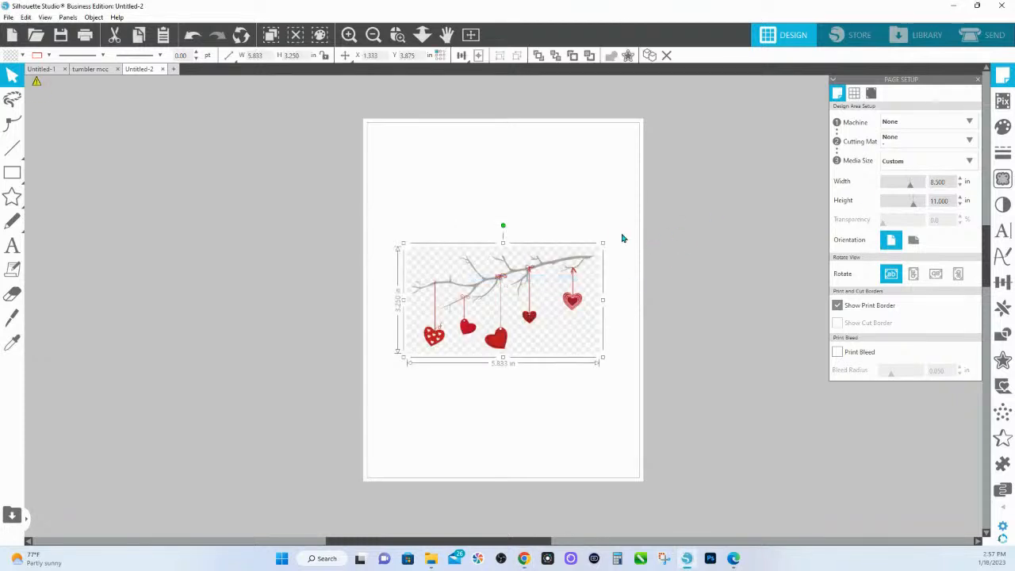
{"action": "left_click", "coordinate": [605, 252]}
{"action": "left_click", "coordinate": [596, 255]}
{"action": "left_click_drag", "start_coordinate": [603, 245], "coordinate": [792, 139]}
{"action": "left_click_drag", "start_coordinate": [571, 260], "coordinate": [504, 272]}
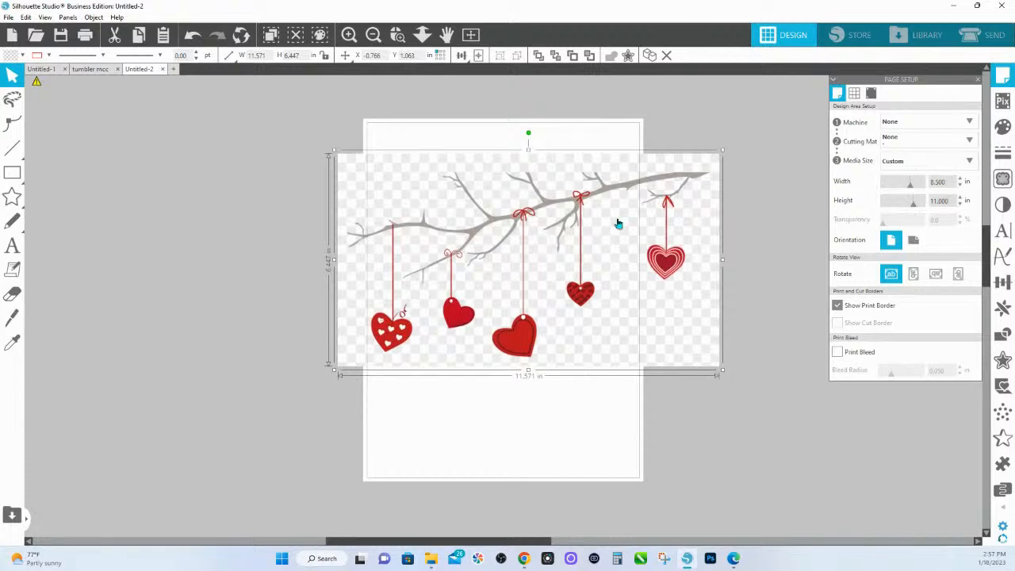
- Trace the whole hearts-and-branch image with the threshold raised to 87%, using the standard Trace style
{"action": "key", "text": "alt+Tab"}
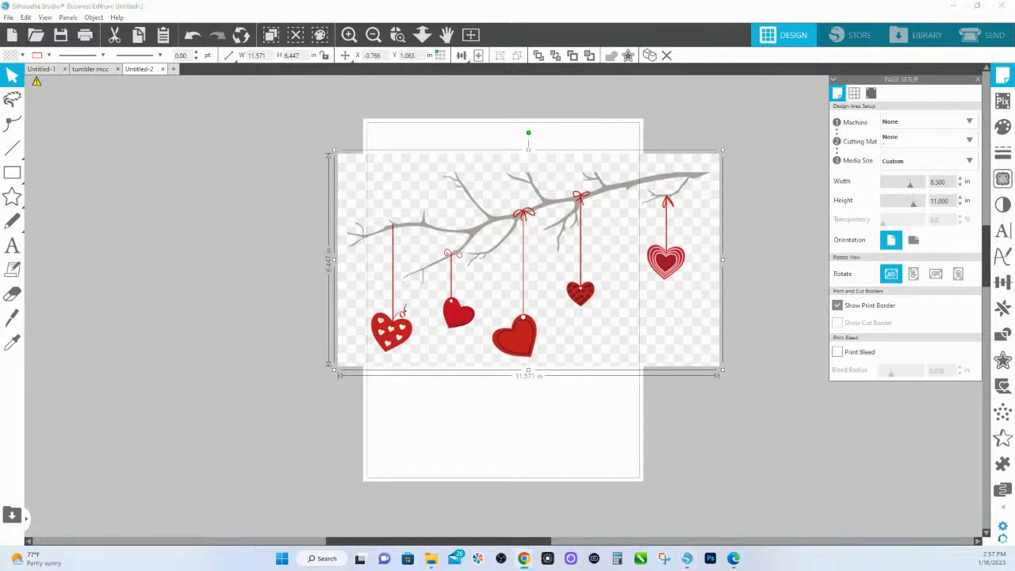
{"action": "left_click", "coordinate": [1002, 179]}
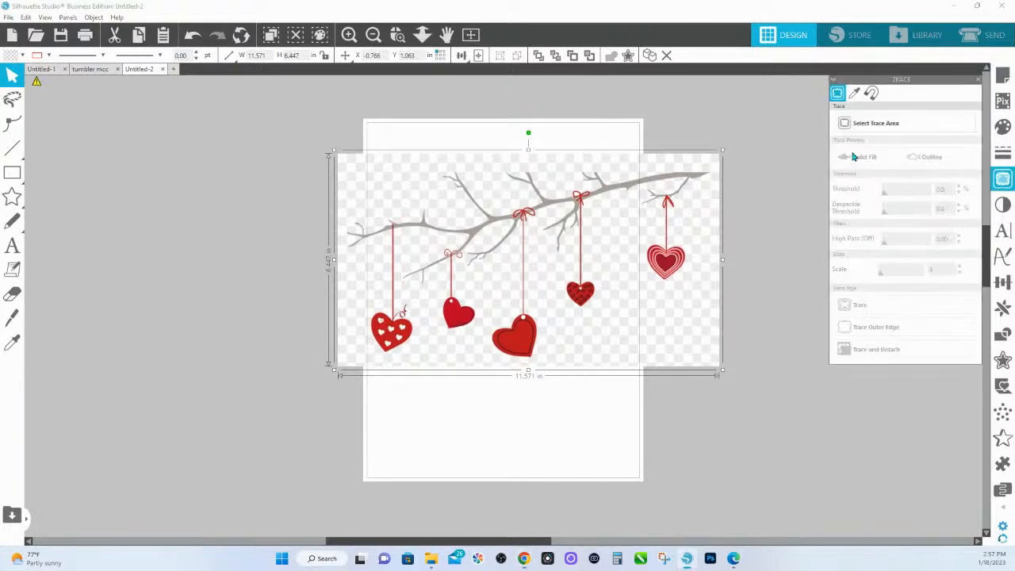
{"action": "left_click", "coordinate": [875, 123]}
{"action": "mouse_move", "coordinate": [276, 130]}
{"action": "left_mouse_down"}
{"action": "mouse_move", "coordinate": [761, 267]}
{"action": "mouse_move", "coordinate": [762, 413]}
{"action": "left_mouse_up"}
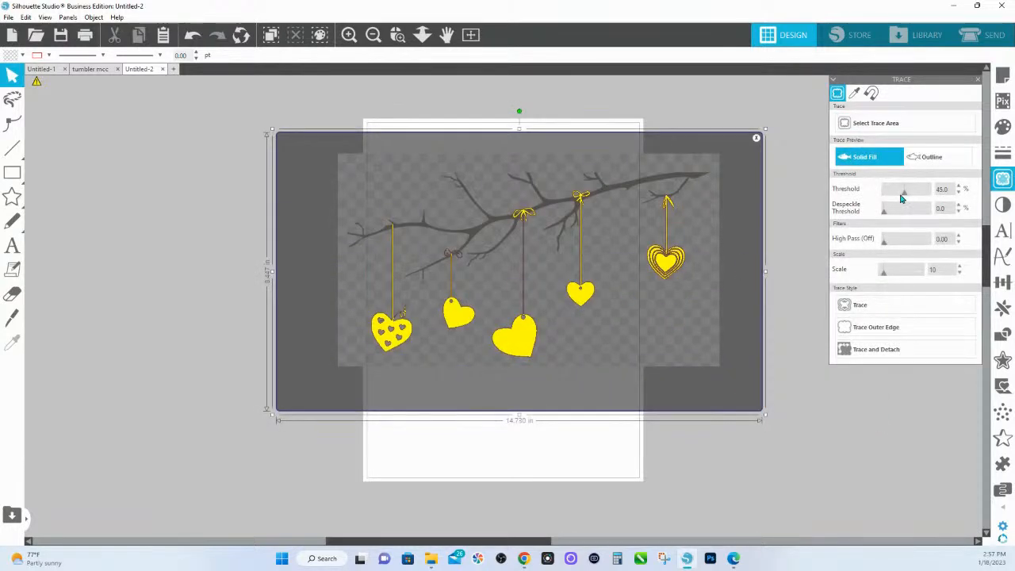
{"action": "left_click_drag", "start_coordinate": [907, 195], "coordinate": [925, 199]}
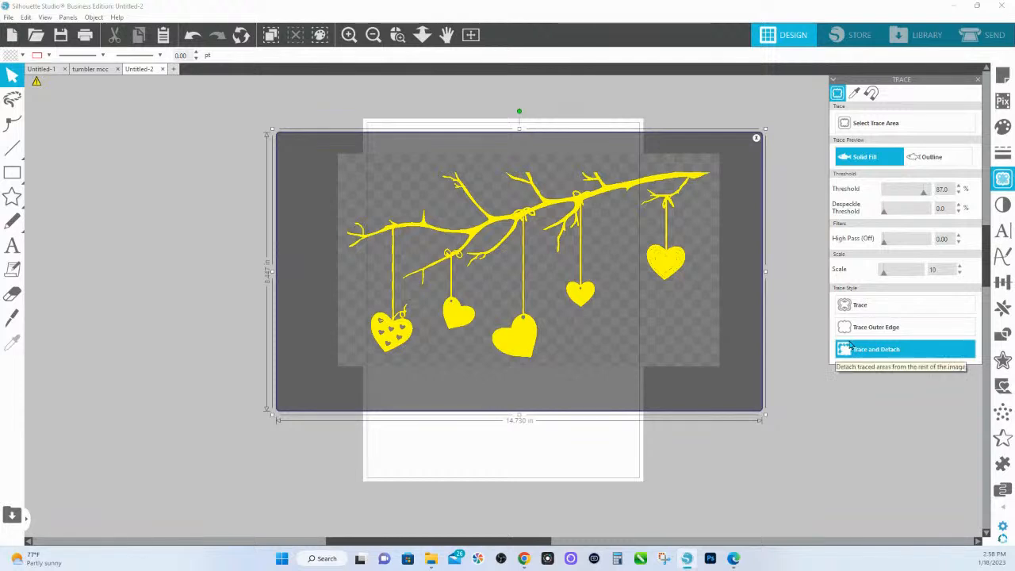
{"action": "left_click", "coordinate": [870, 311]}
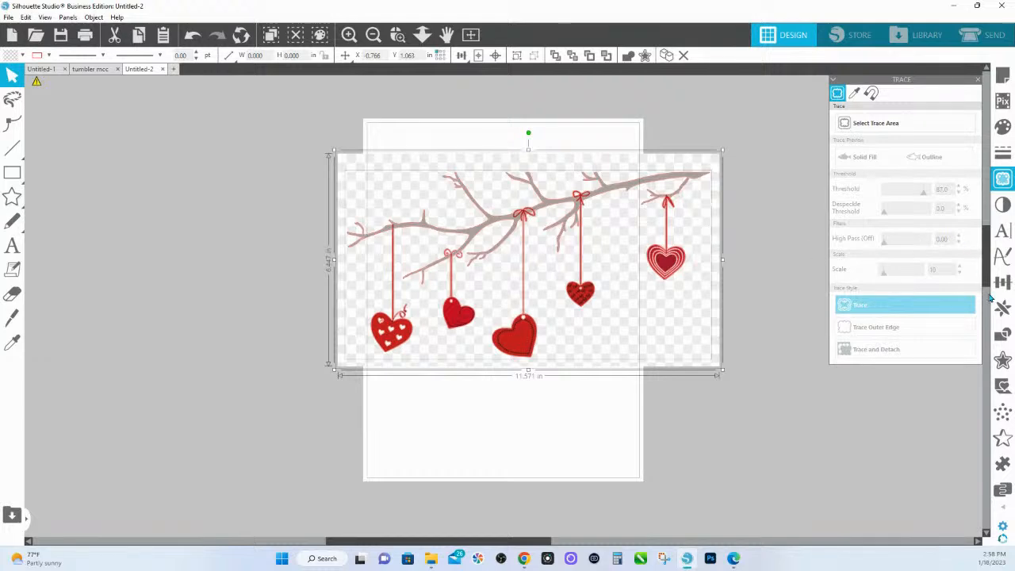
- Crop the image to the traced outline and move the cropped artwork mostly off the page to its upper left
{"action": "left_click", "coordinate": [1002, 334]}
{"action": "left_click", "coordinate": [930, 144]}
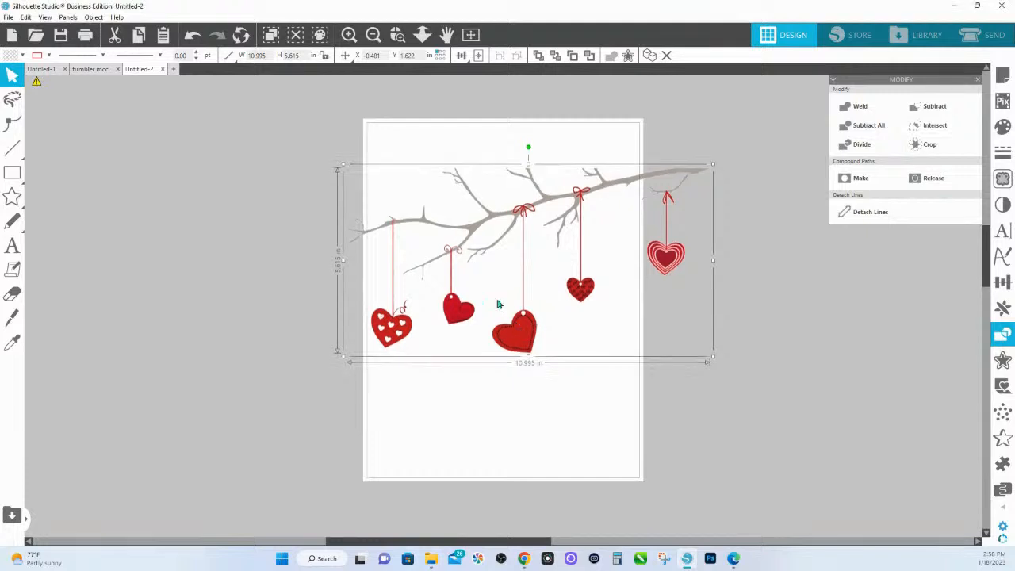
{"action": "left_click_drag", "start_coordinate": [498, 301], "coordinate": [224, 205]}
{"action": "left_click_drag", "start_coordinate": [354, 398], "coordinate": [648, 443]}
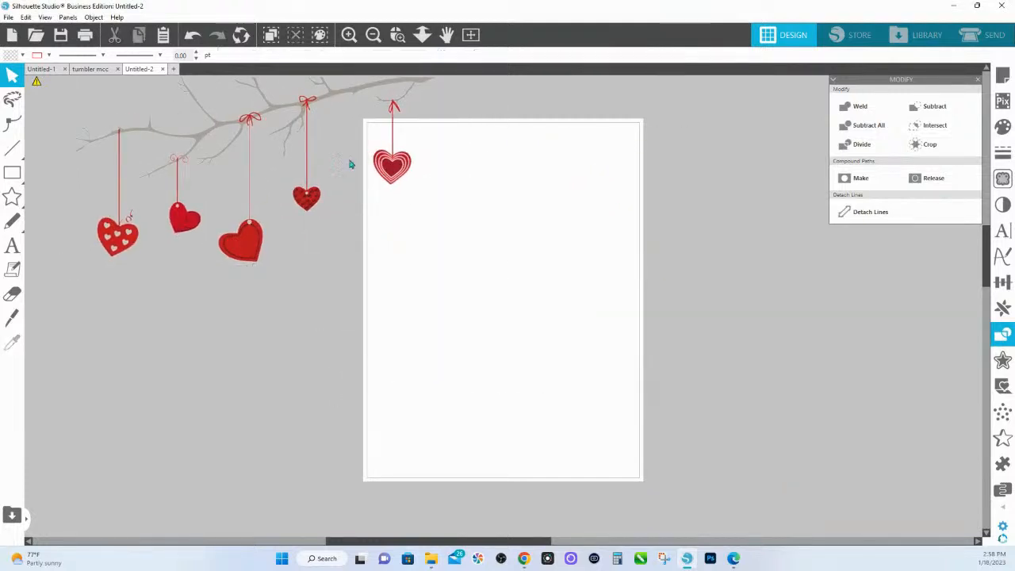
{"action": "left_click_drag", "start_coordinate": [294, 232], "coordinate": [586, 317]}
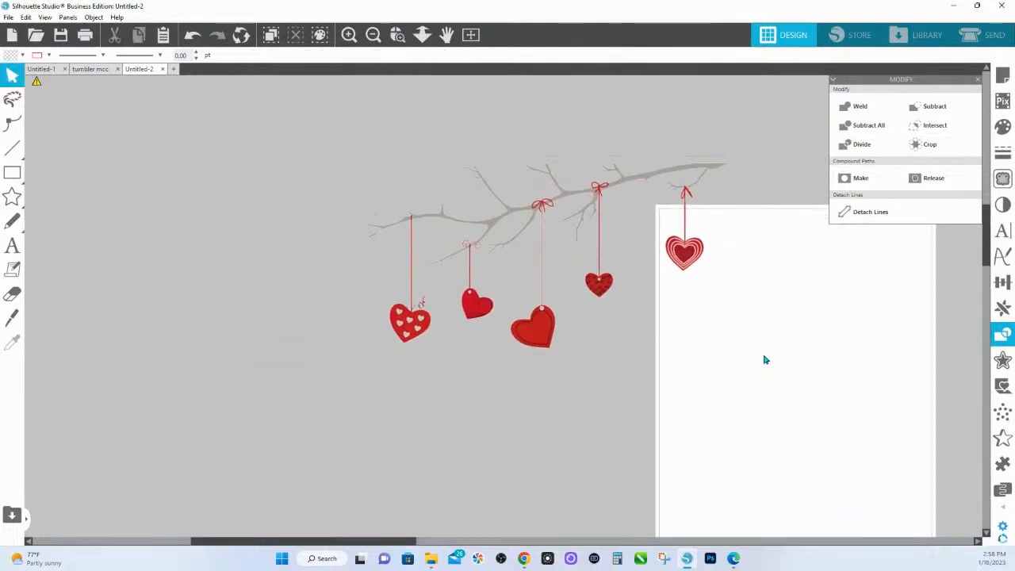
- Shift the artwork slightly right and delete the path points of the upper-left small heart cutout in the leftmost heart
{"action": "scroll", "coordinate": [754, 283], "scroll_direction": "up", "scroll_amount": 4}
{"action": "left_click_drag", "start_coordinate": [662, 272], "coordinate": [689, 261]}
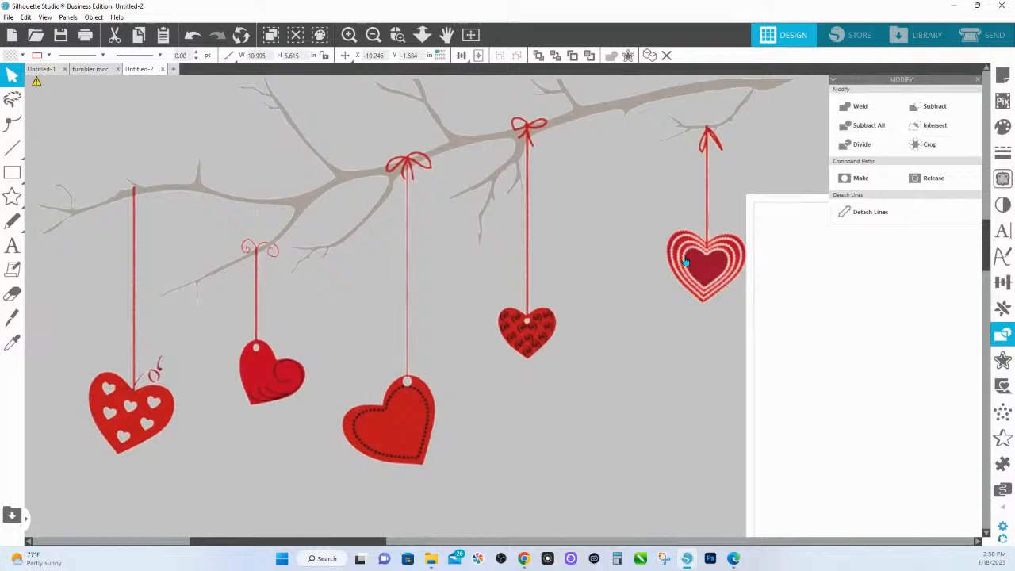
{"action": "left_click_drag", "start_coordinate": [128, 419], "coordinate": [178, 419]}
{"action": "double_click", "coordinate": [178, 420]}
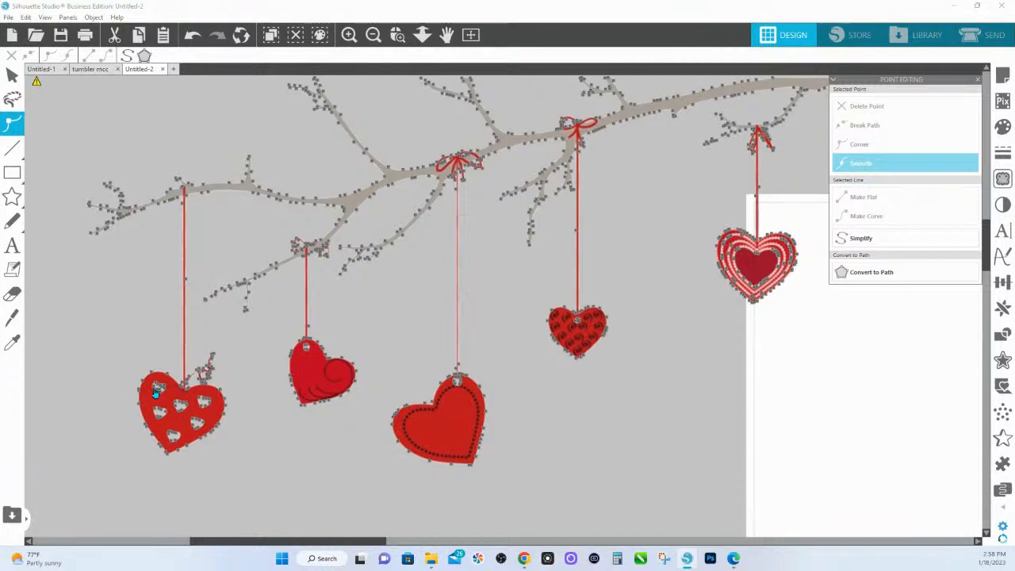
{"action": "left_click", "coordinate": [159, 386]}
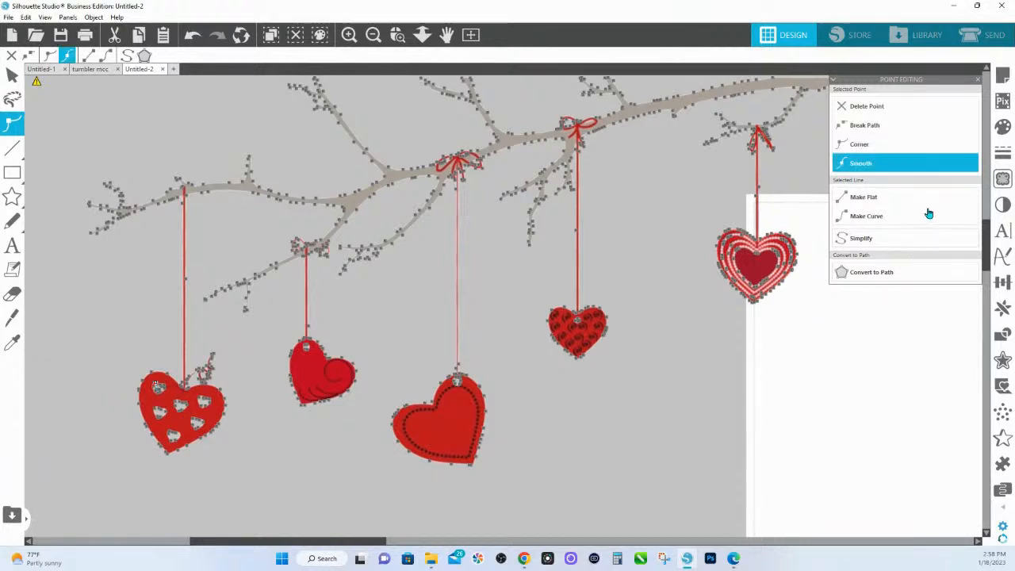
{"action": "left_click", "coordinate": [873, 110]}
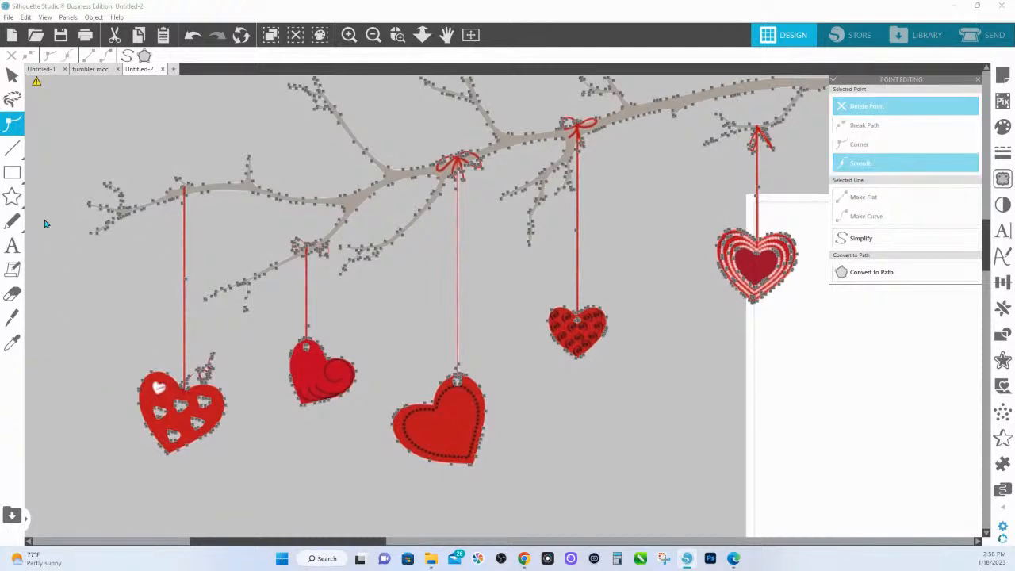
- Draw a rectangle about 6.96 by 3.78 in around the three leftmost hearts, send it to the back, and fill it yellow-orange
{"action": "left_click", "coordinate": [12, 173]}
{"action": "mouse_move", "coordinate": [525, 504]}
{"action": "left_mouse_down"}
{"action": "mouse_move", "coordinate": [46, 280]}
{"action": "mouse_move", "coordinate": [46, 243]}
{"action": "left_mouse_up"}
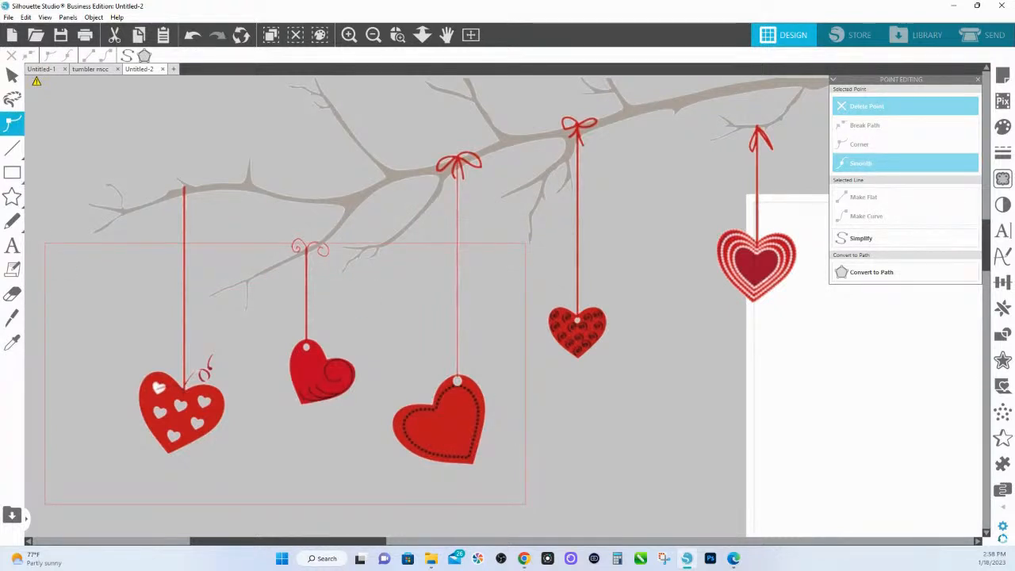
{"action": "left_click", "coordinate": [1003, 127]}
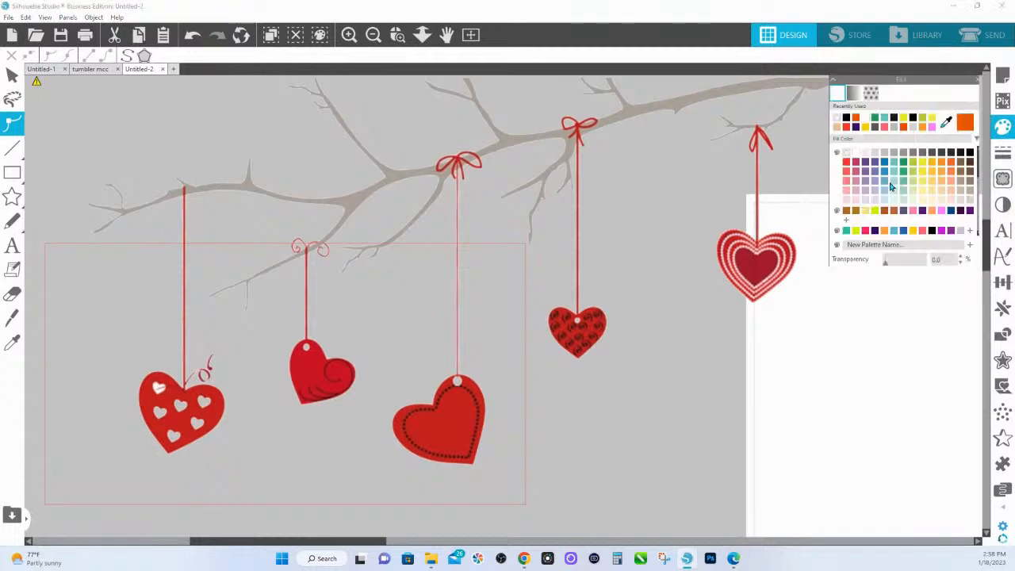
{"action": "left_click", "coordinate": [913, 211]}
{"action": "right_click", "coordinate": [254, 409]}
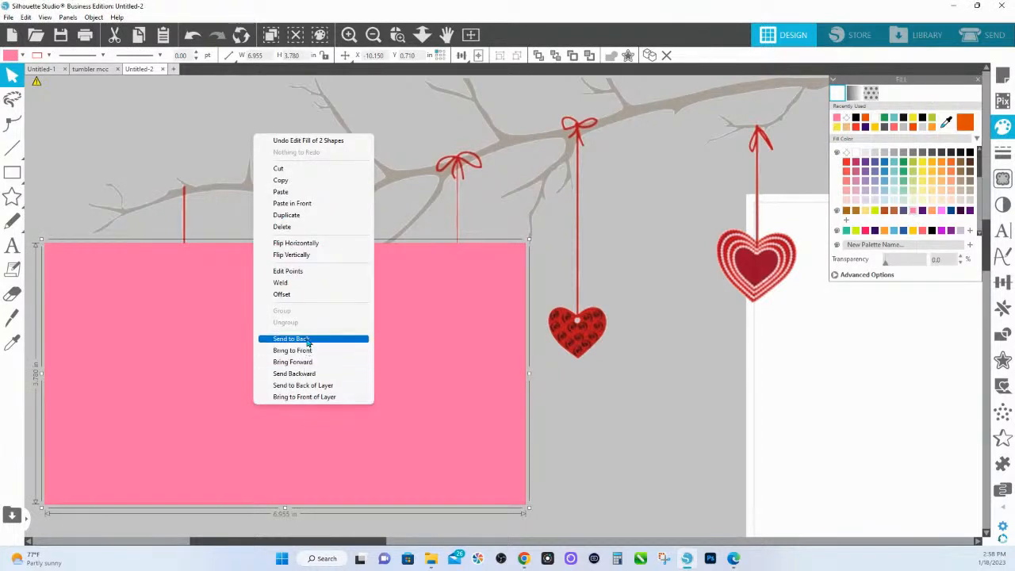
{"action": "left_click", "coordinate": [281, 341]}
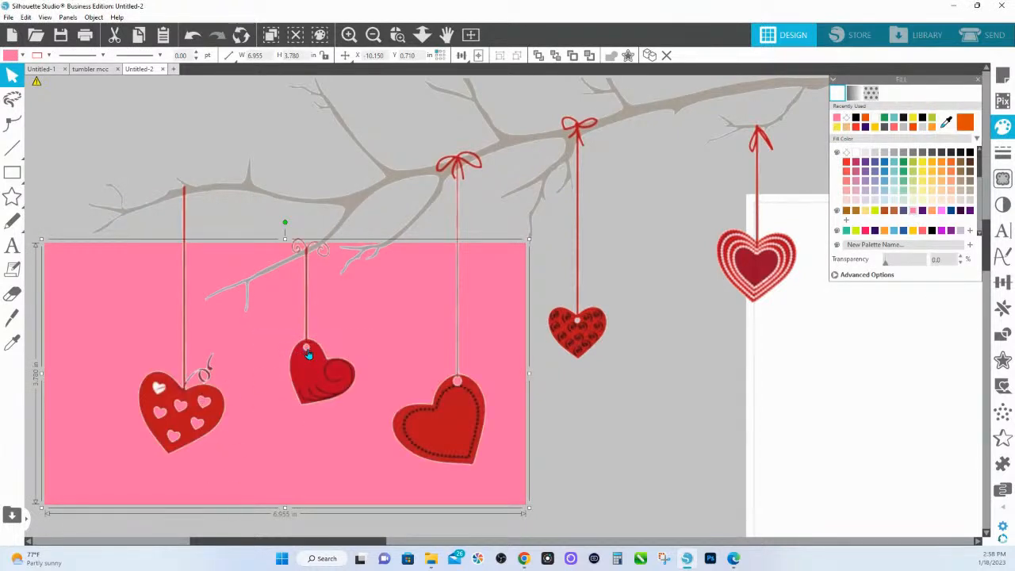
{"action": "left_click", "coordinate": [907, 231]}
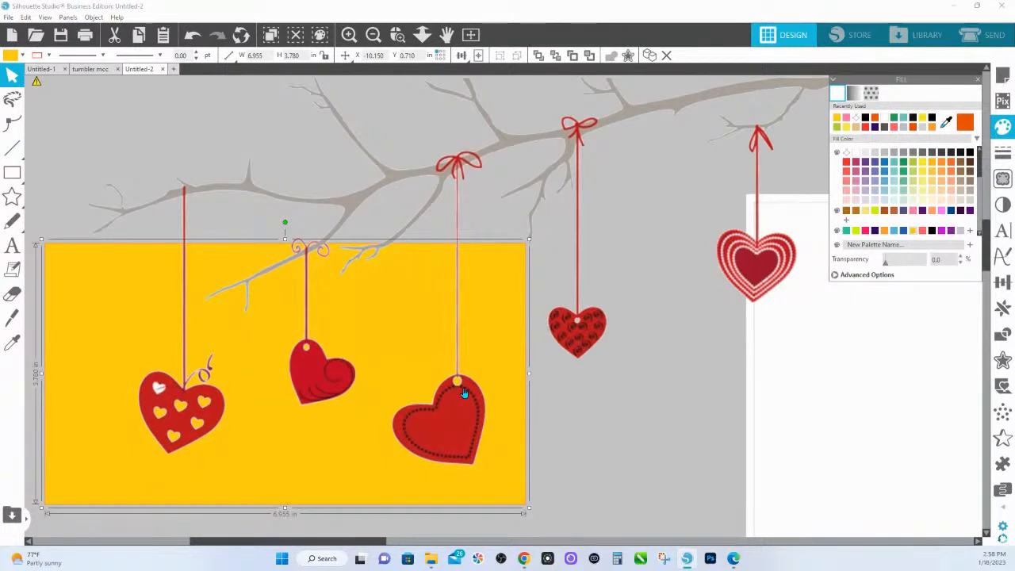
- Edit the artwork's points and delete the paths of the string holes in the second and third hearts
{"action": "double_click", "coordinate": [376, 311]}
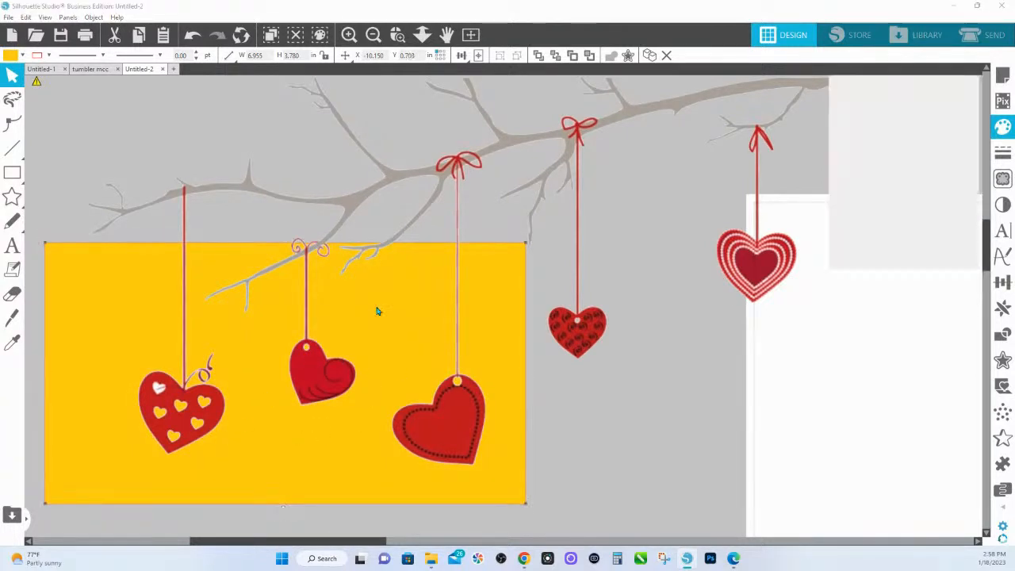
{"action": "left_click", "coordinate": [307, 357]}
{"action": "double_click", "coordinate": [307, 357]}
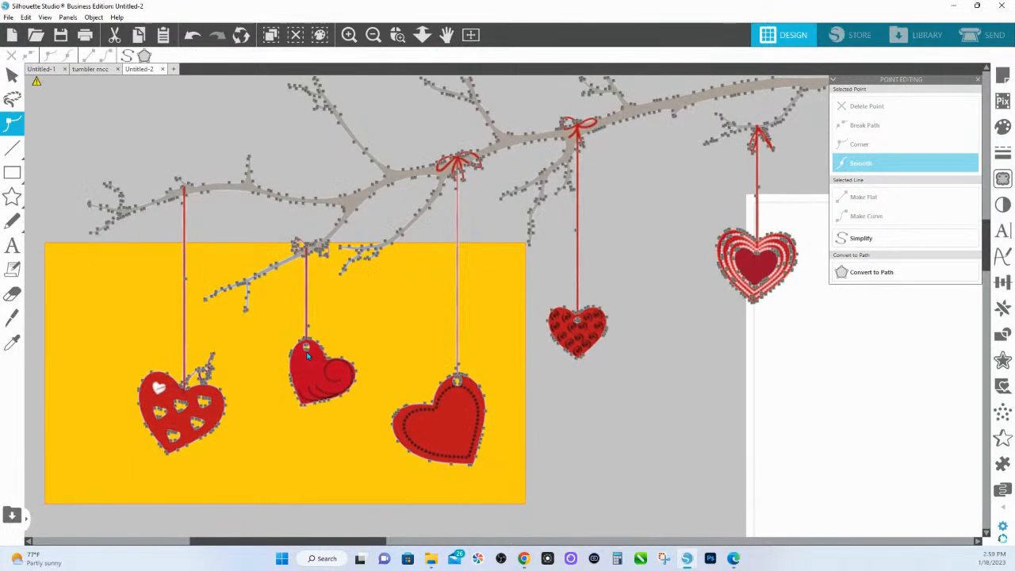
{"action": "left_click", "coordinate": [309, 351]}
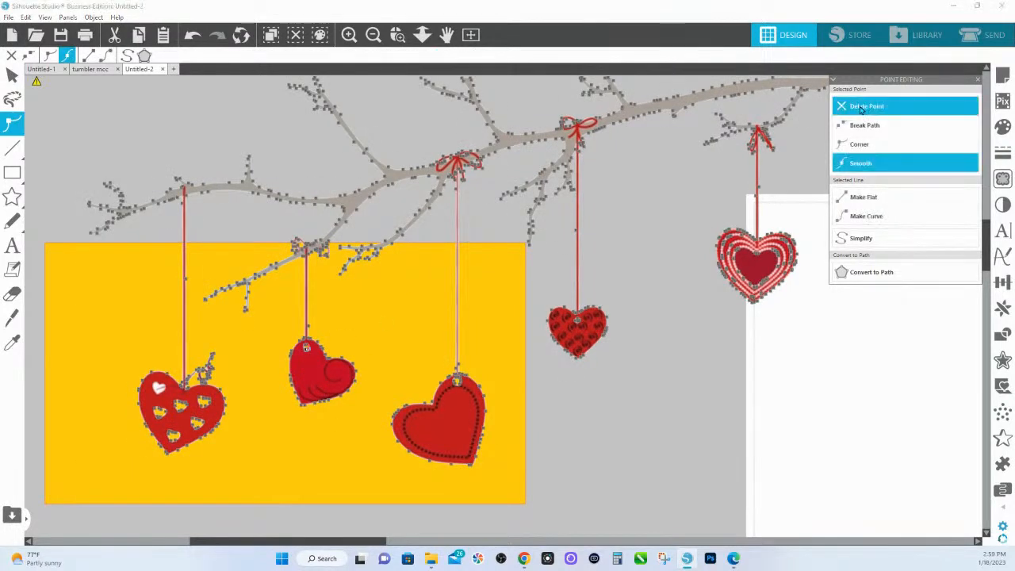
{"action": "left_click", "coordinate": [861, 109]}
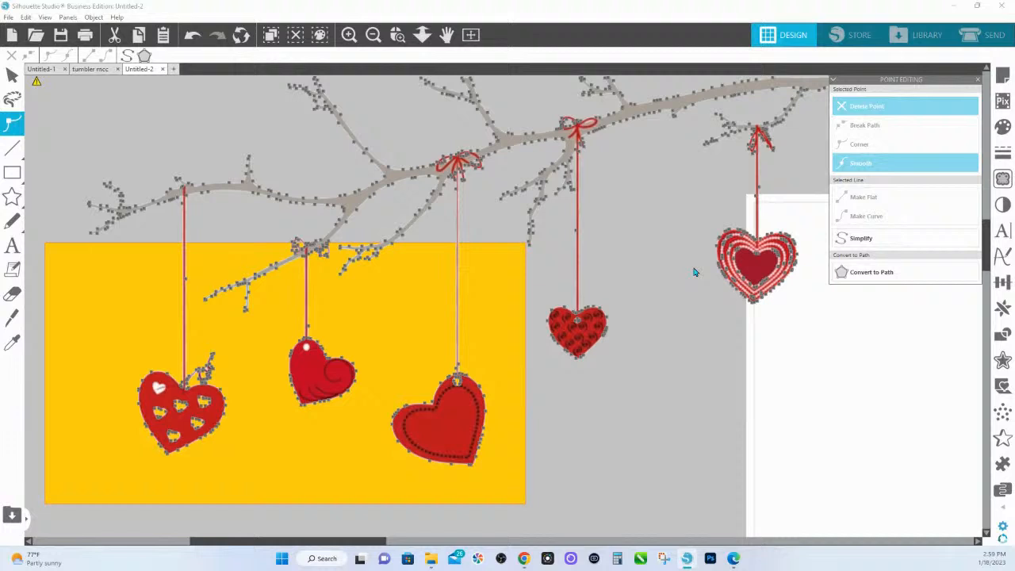
{"action": "left_click", "coordinate": [459, 383]}
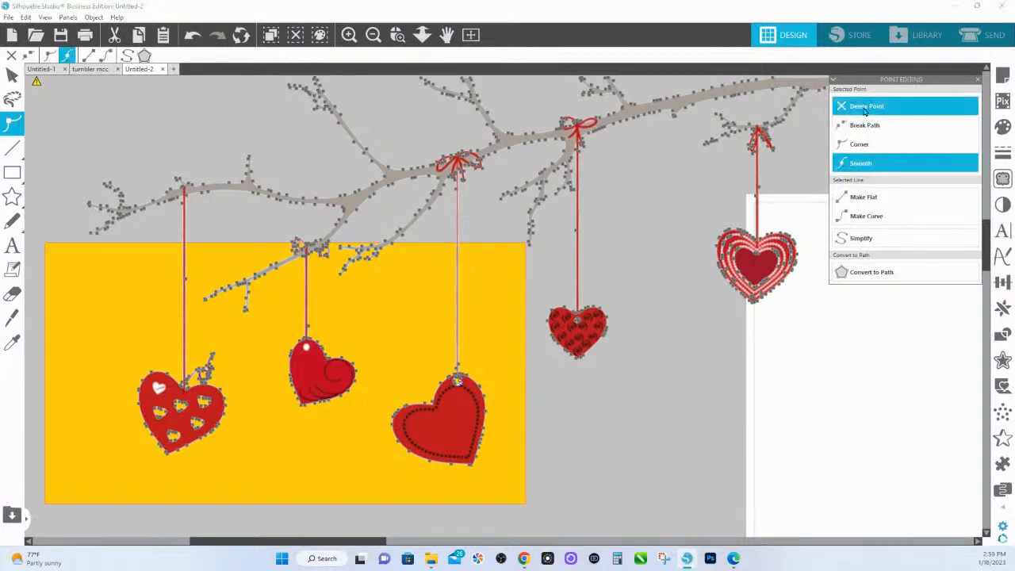
{"action": "left_click", "coordinate": [865, 108]}
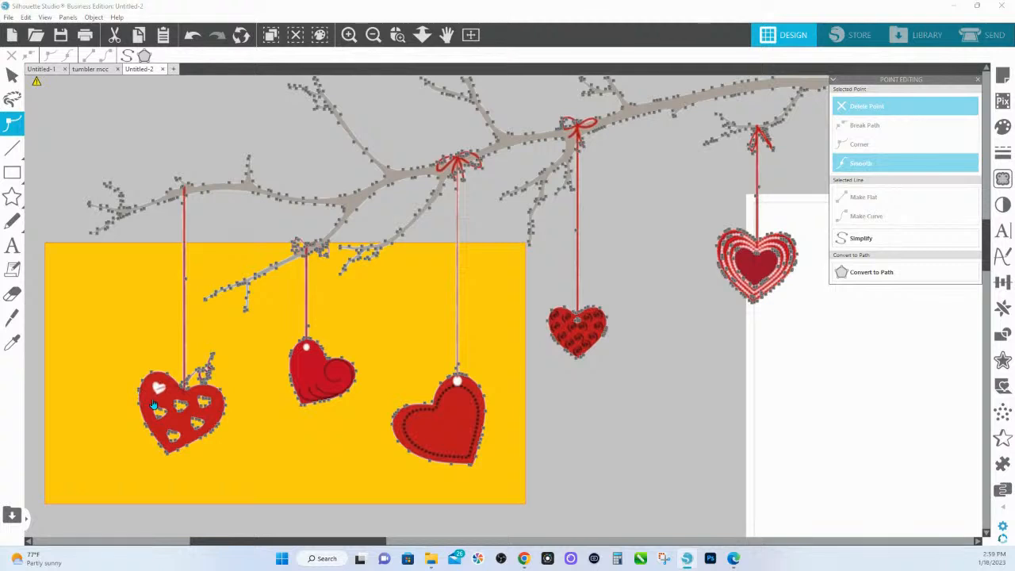
- Delete the path points of the remaining small heart cutouts in the leftmost heart
{"action": "left_click", "coordinate": [176, 410]}
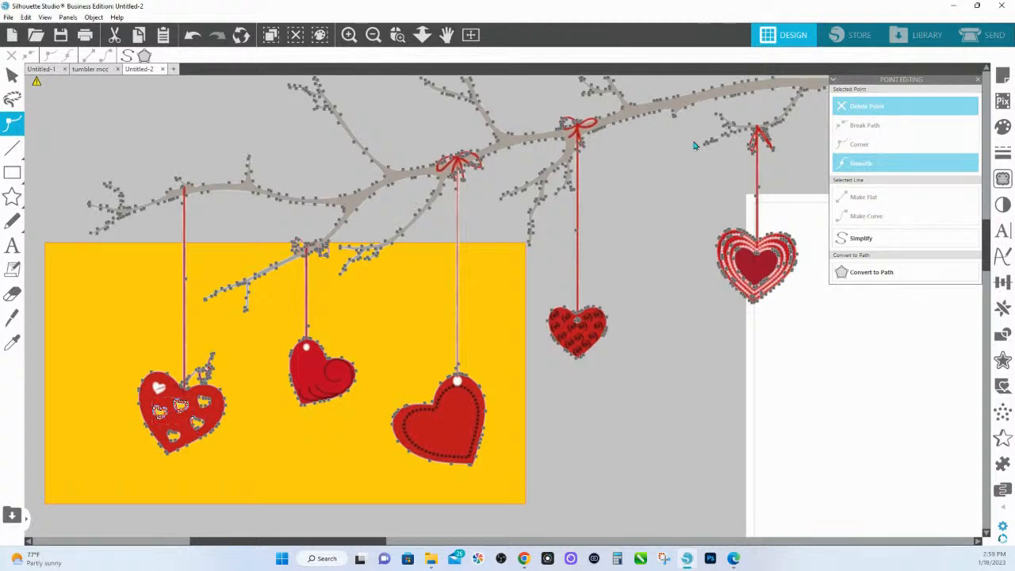
{"action": "left_click", "coordinate": [870, 111]}
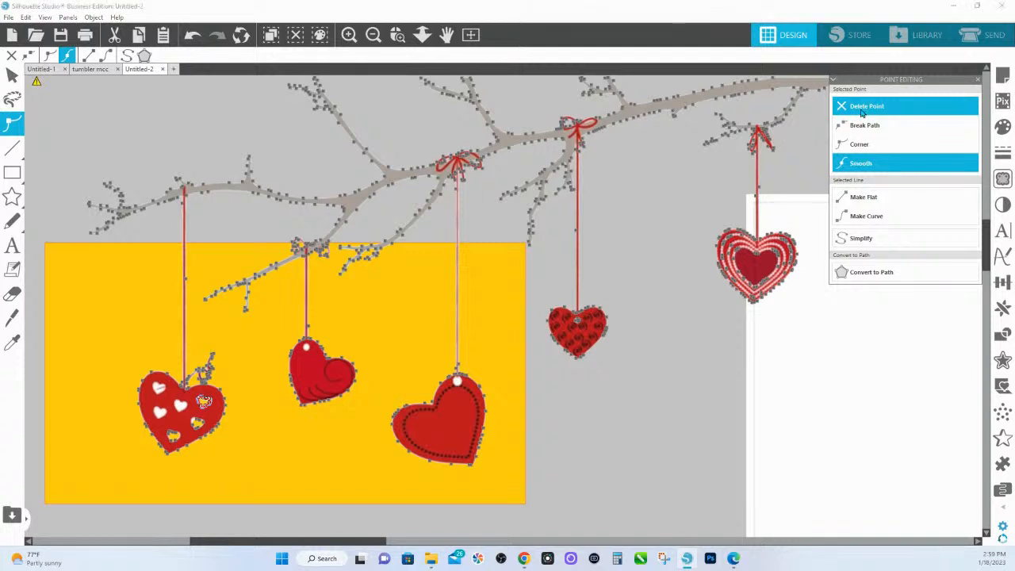
{"action": "left_click_drag", "start_coordinate": [177, 414], "coordinate": [202, 433]}
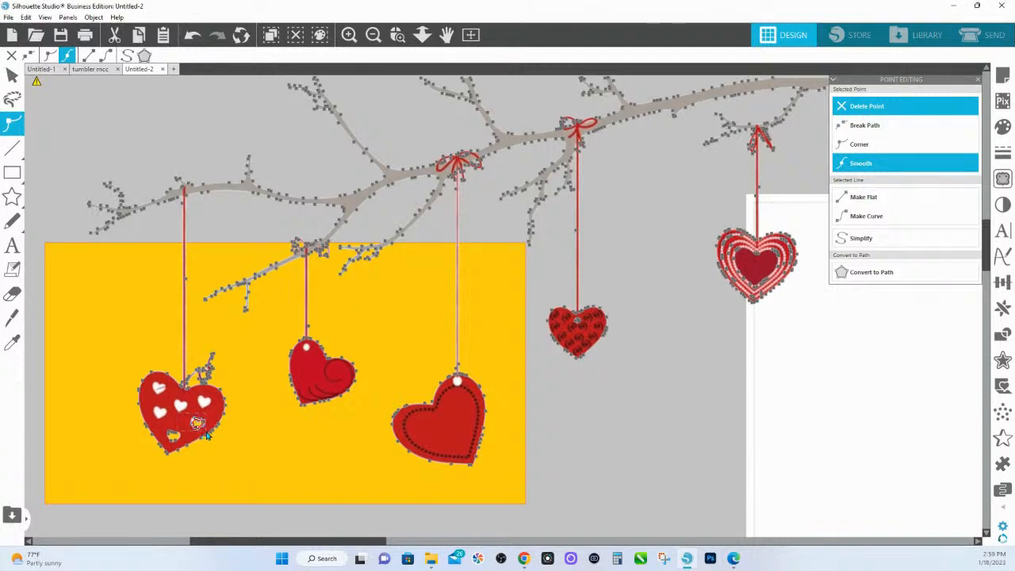
{"action": "left_click", "coordinate": [868, 104]}
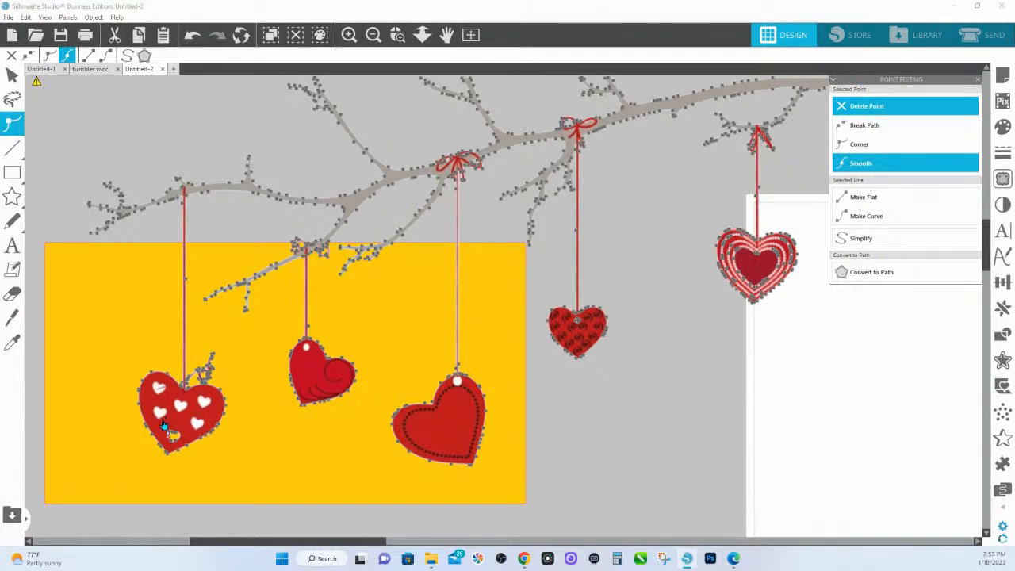
{"action": "left_click_drag", "start_coordinate": [164, 421], "coordinate": [182, 443]}
{"action": "left_click", "coordinate": [868, 107]}
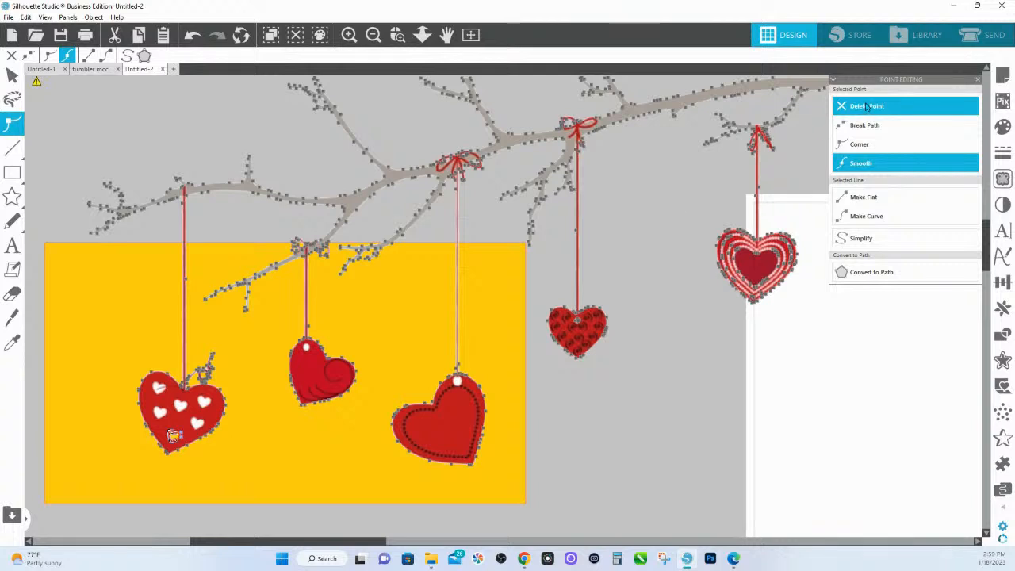
- Delete the string hole's path in the fourth heart and finish editing the artwork's points
{"action": "left_click", "coordinate": [571, 326]}
{"action": "left_click", "coordinate": [854, 107]}
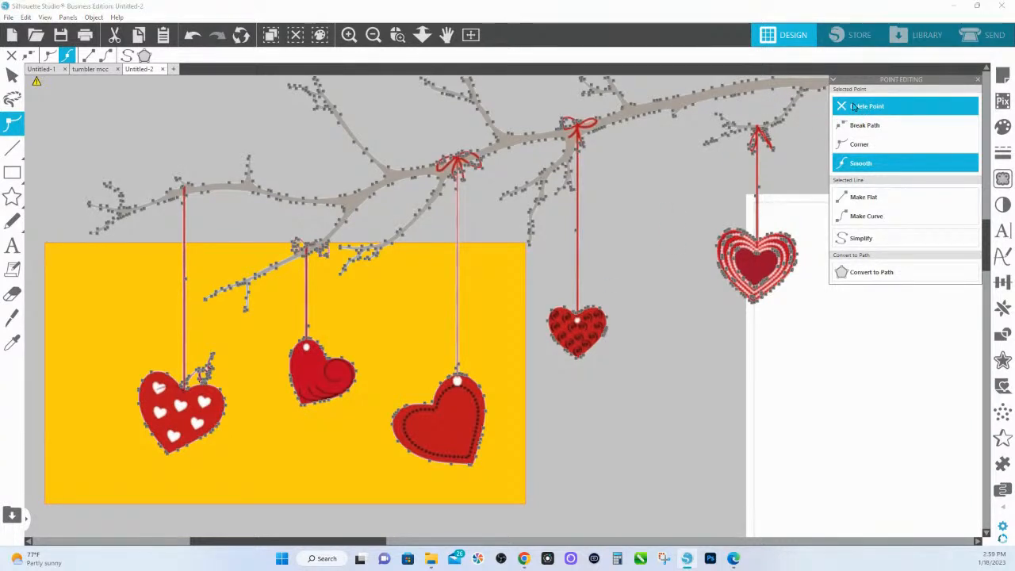
{"action": "left_click", "coordinate": [737, 340]}
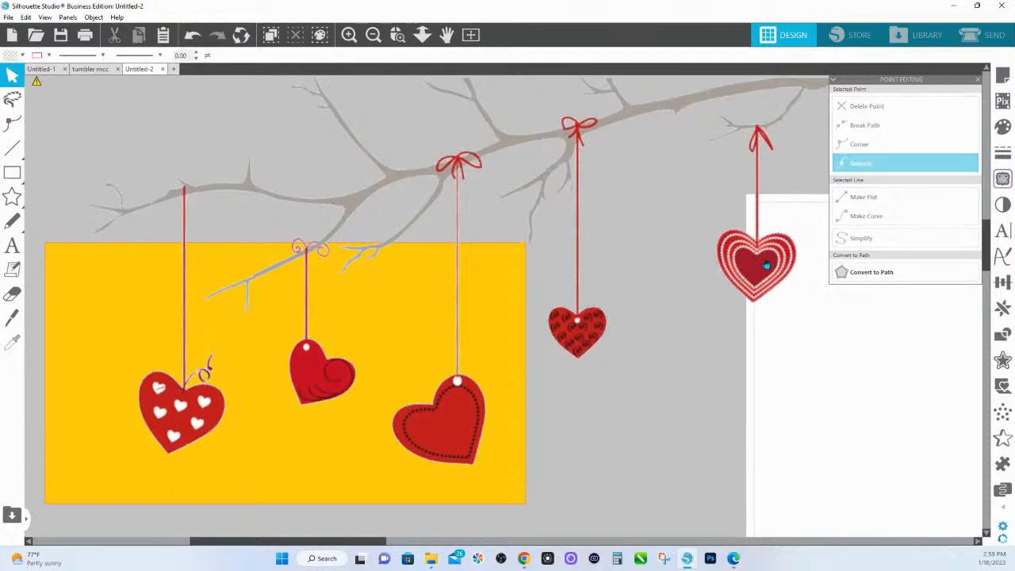
- Release the compound path of the hearts-and-branch artwork and deselect it
{"action": "right_click", "coordinate": [762, 273]}
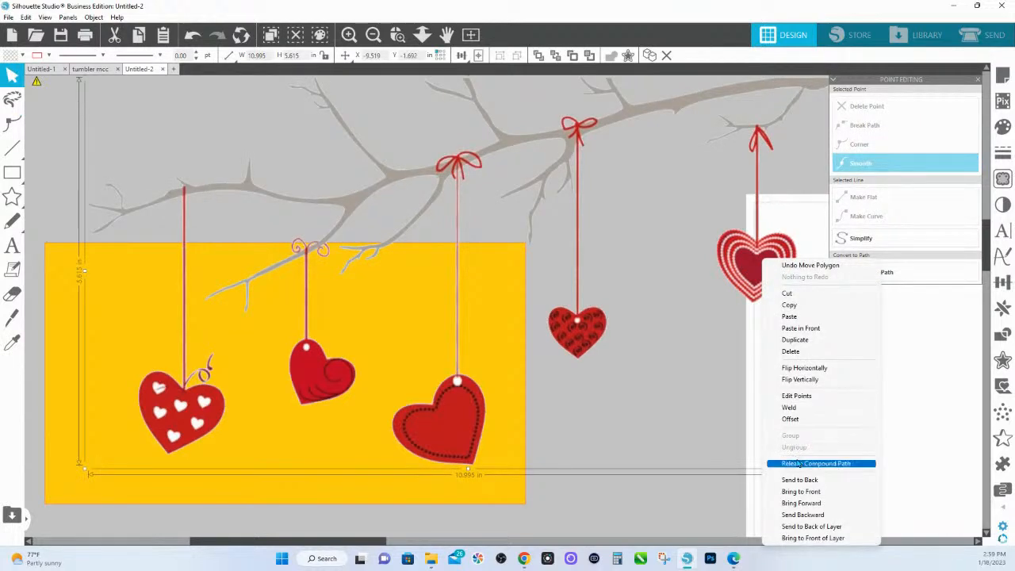
{"action": "left_click", "coordinate": [799, 465]}
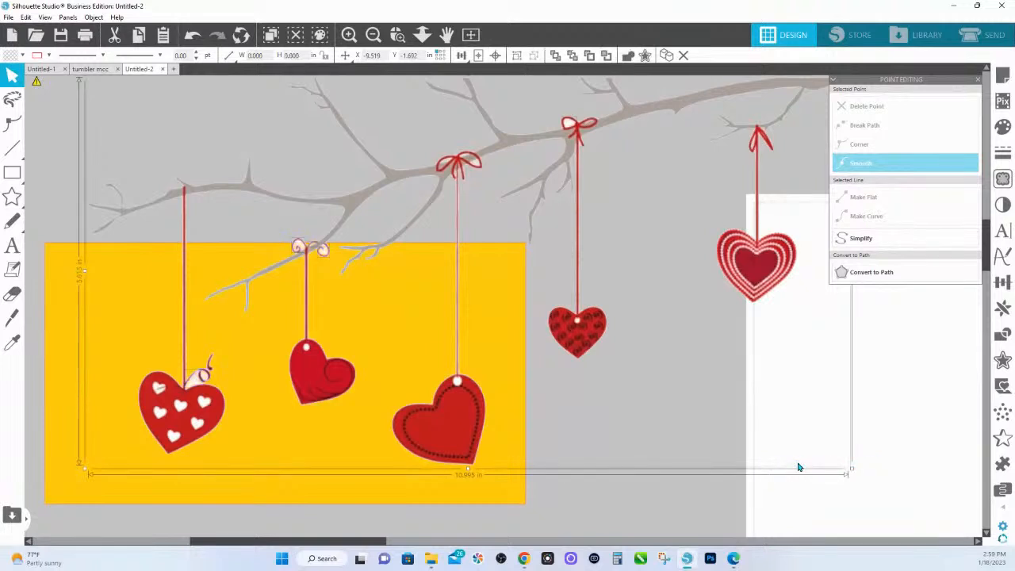
{"action": "left_click", "coordinate": [689, 403]}
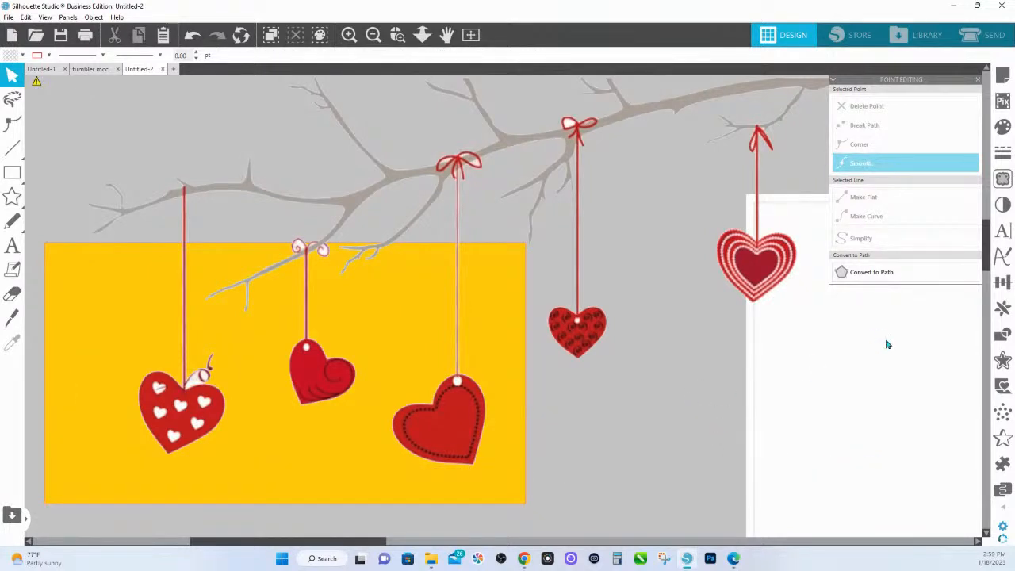
- Weld the selected hearts-and-branch artwork pieces and move the yellow rectangle clear below the artwork
{"action": "left_click", "coordinate": [798, 288]}
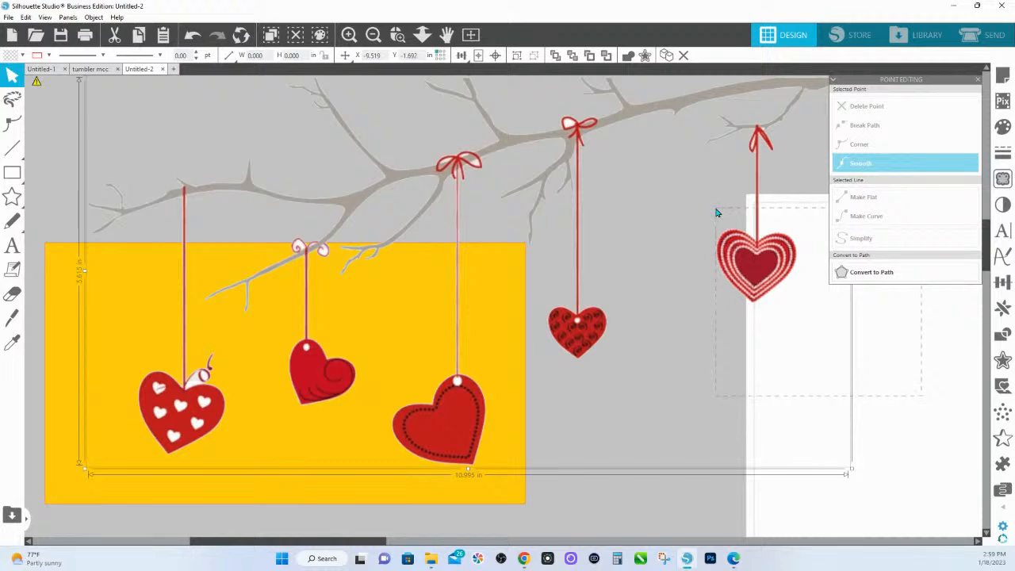
{"action": "left_click", "coordinate": [626, 59]}
{"action": "left_click", "coordinate": [626, 56]}
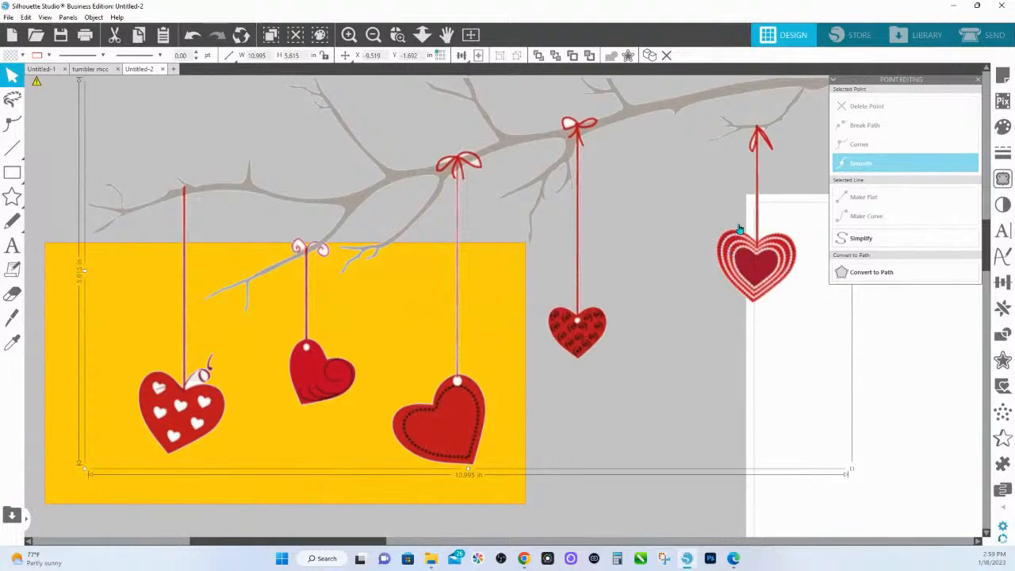
{"action": "left_click", "coordinate": [422, 34]}
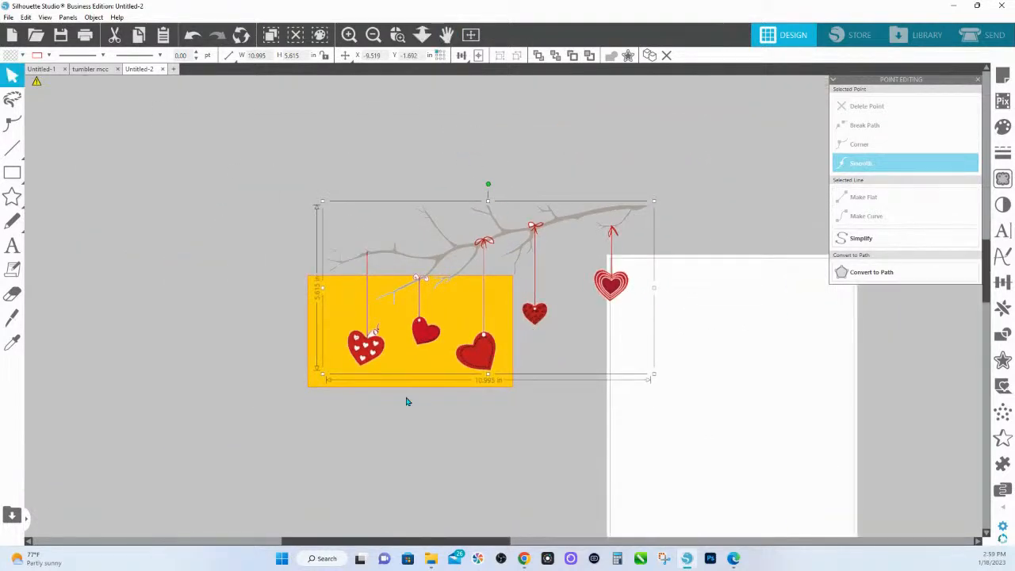
{"action": "left_click_drag", "start_coordinate": [407, 380], "coordinate": [383, 516]}
{"action": "left_click_drag", "start_coordinate": [302, 179], "coordinate": [304, 195]}
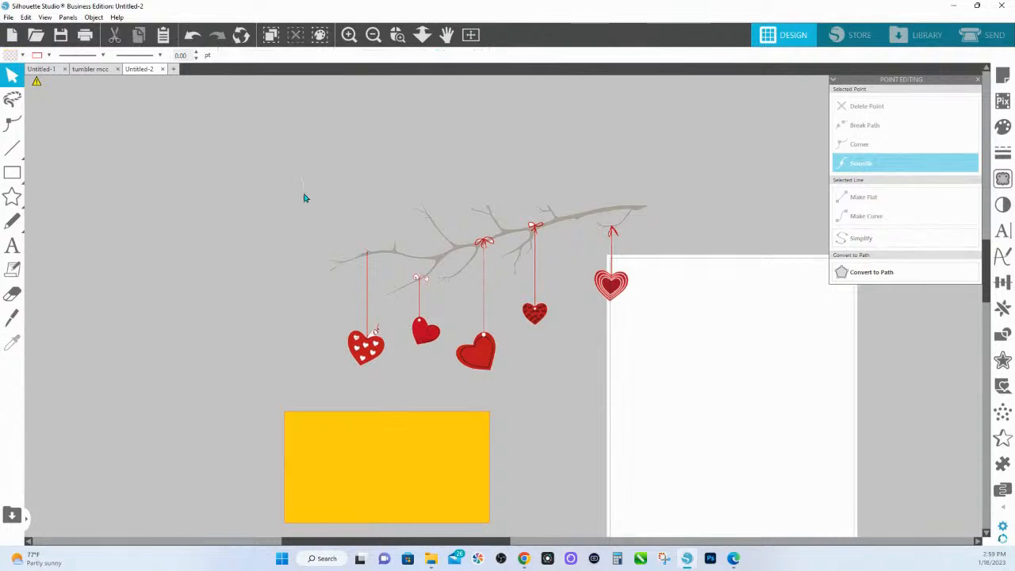
- Select the whole hearts-and-branch artwork and make it a compound path
{"action": "left_click_drag", "start_coordinate": [271, 121], "coordinate": [684, 384]}
{"action": "right_click", "coordinate": [609, 289]}
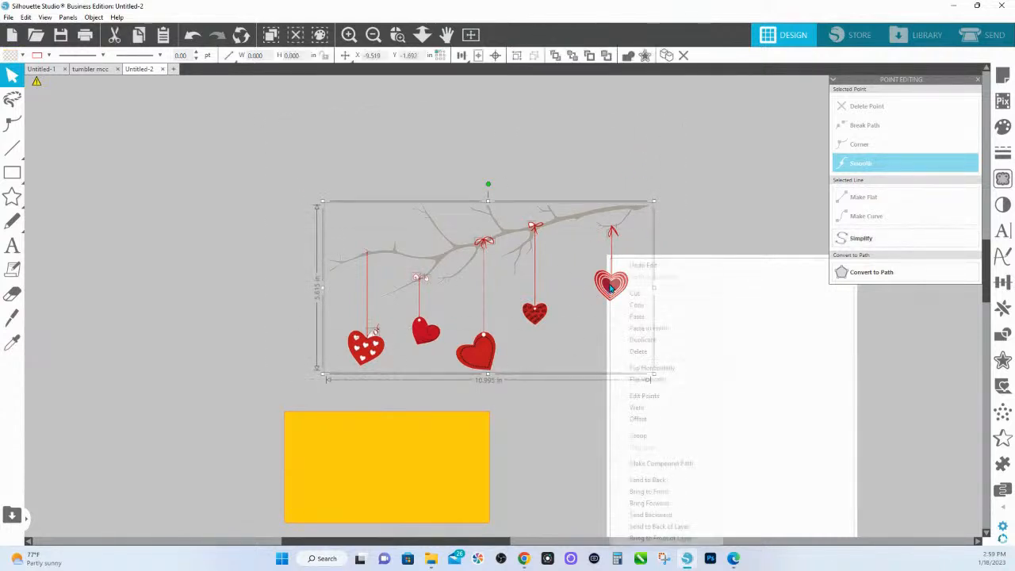
{"action": "left_click", "coordinate": [658, 467]}
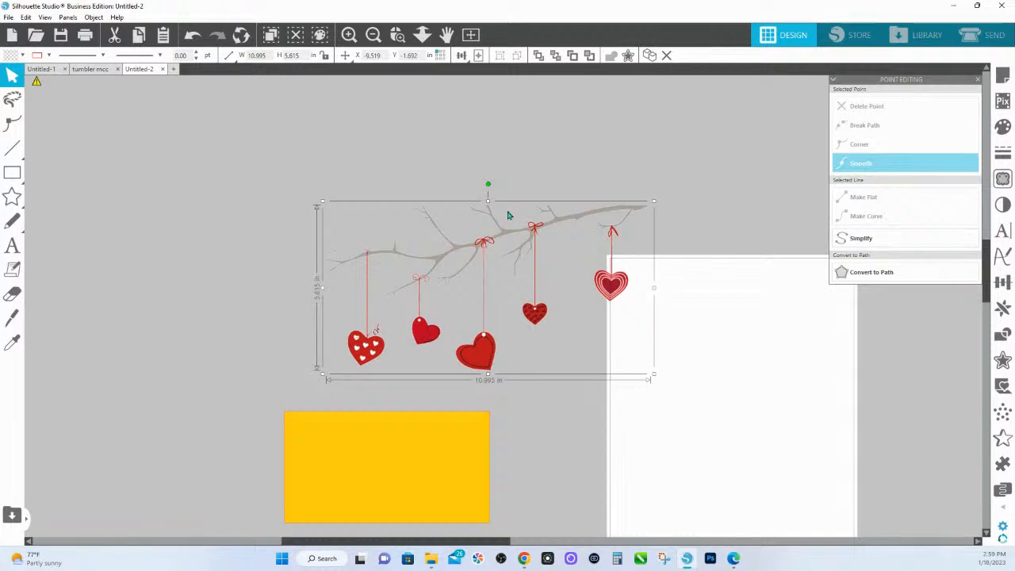
- Edit the artwork's points and delete the paths inside the bow loops on the third and fourth strings
{"action": "left_click", "coordinate": [398, 35]}
{"action": "left_click_drag", "start_coordinate": [475, 222], "coordinate": [514, 241]}
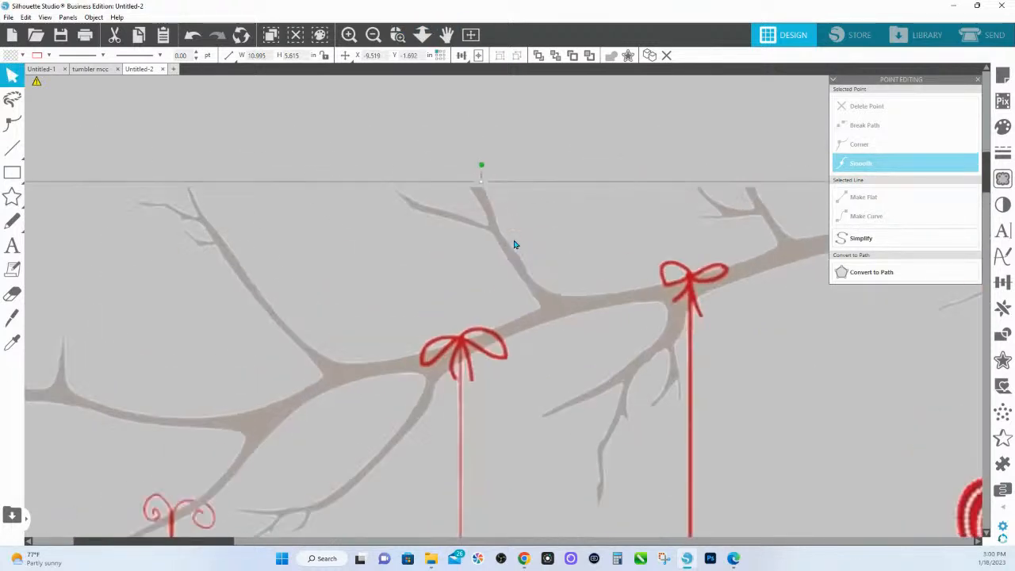
{"action": "double_click", "coordinate": [461, 343]}
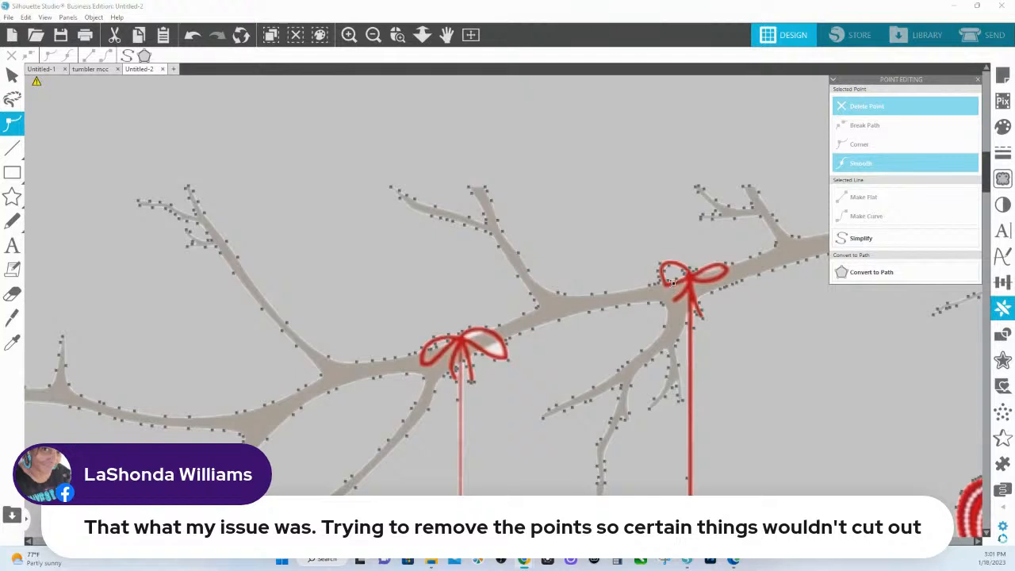
{"action": "left_click", "coordinate": [671, 283]}
{"action": "left_click", "coordinate": [896, 111]}
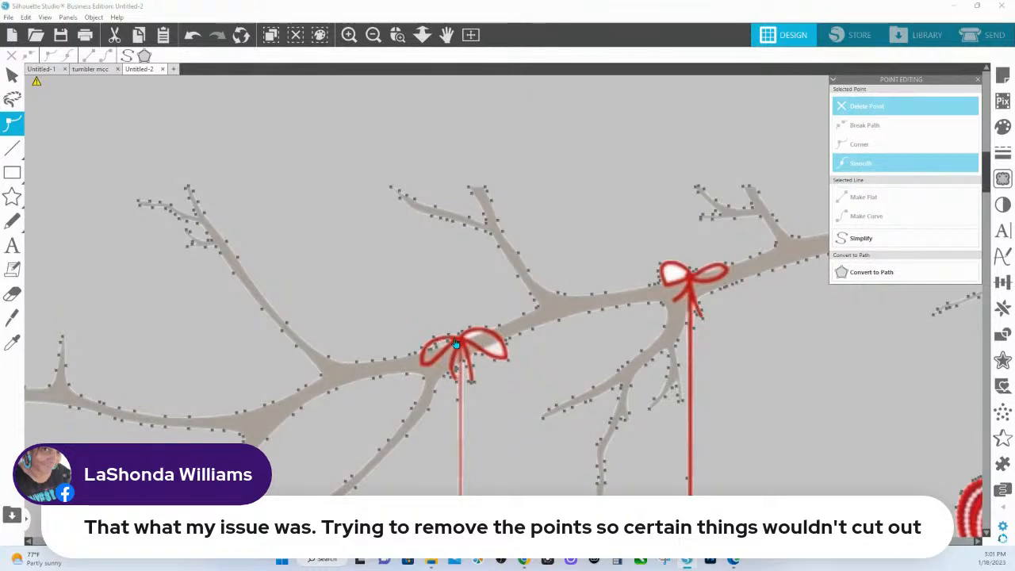
{"action": "left_click", "coordinate": [887, 109]}
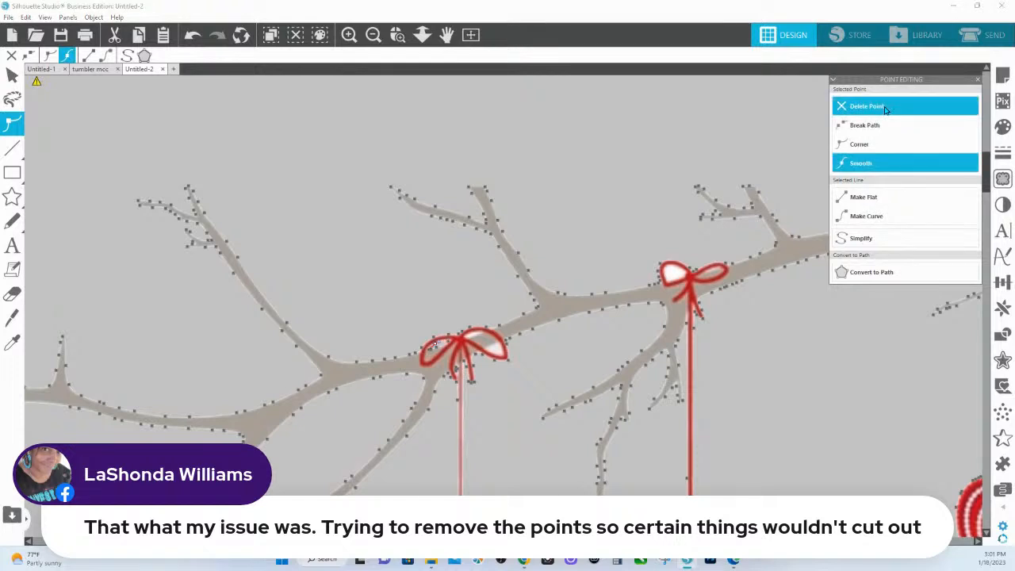
{"action": "left_click", "coordinate": [886, 109]}
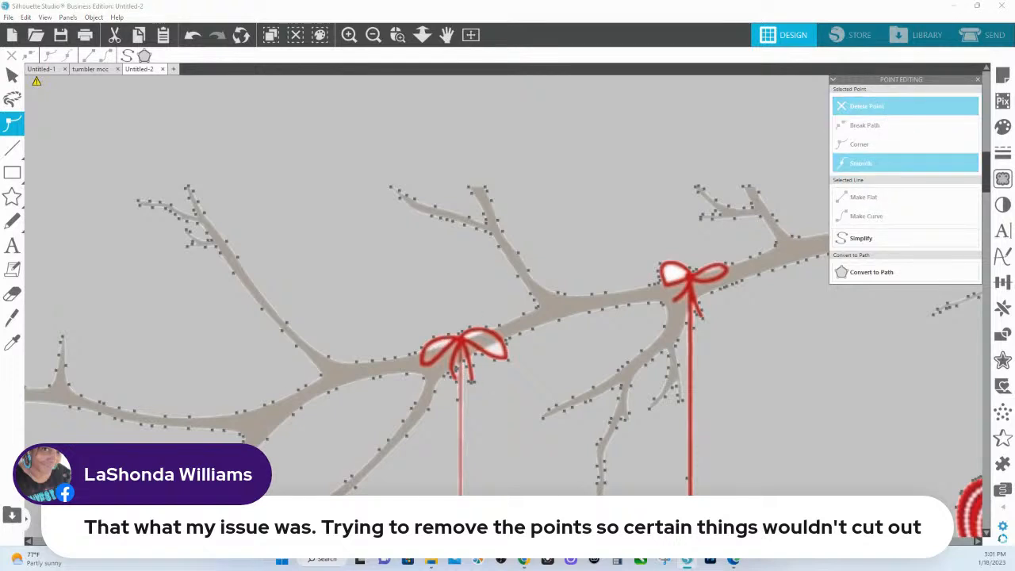
- Finish editing the artwork's points and release its compound path, then select the pieces around the fifth heart
{"action": "left_click_drag", "start_coordinate": [624, 353], "coordinate": [241, 257]}
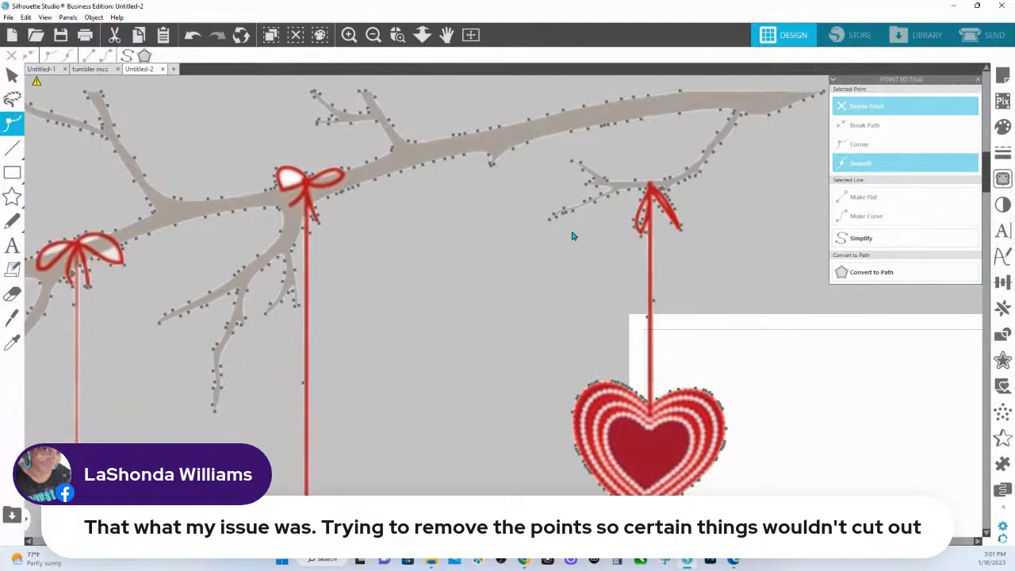
{"action": "left_click_drag", "start_coordinate": [572, 230], "coordinate": [404, 204]}
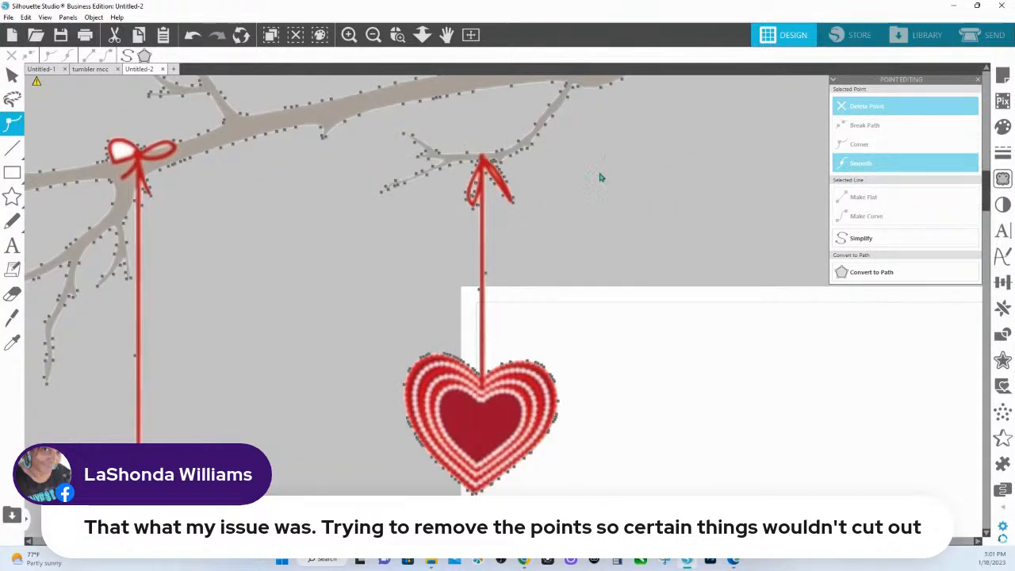
{"action": "left_click", "coordinate": [489, 168]}
{"action": "right_click", "coordinate": [489, 168]}
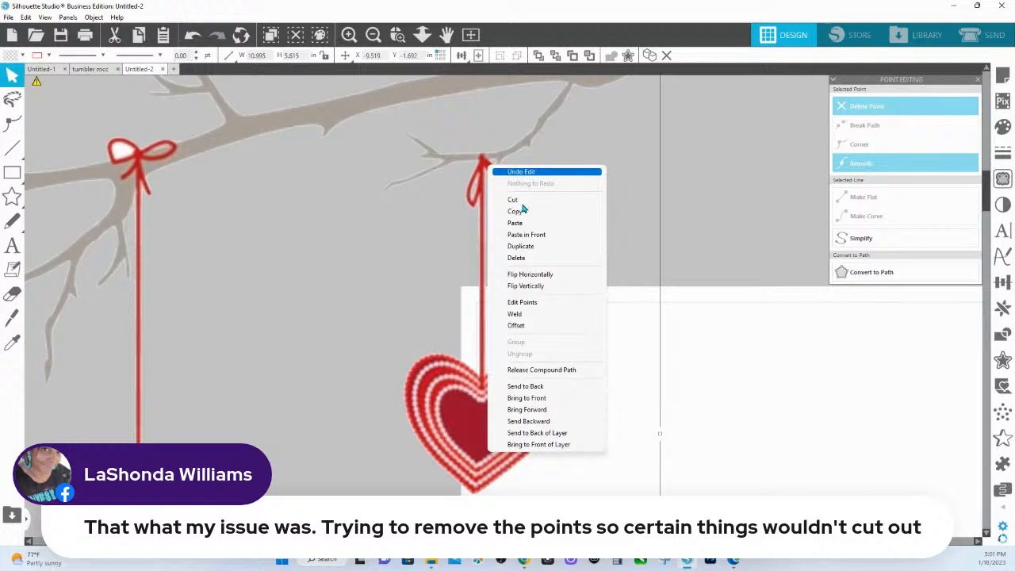
{"action": "left_click", "coordinate": [543, 371]}
{"action": "left_click_drag", "start_coordinate": [704, 508], "coordinate": [424, 150]}
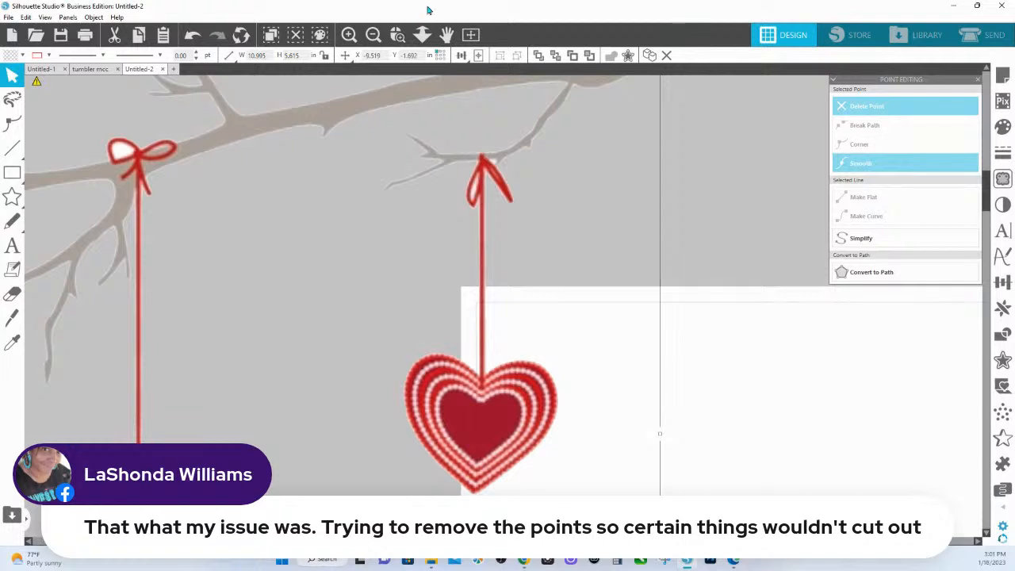
- Try to combine the whole artwork into a compound path, and undo the last change
{"action": "left_click", "coordinate": [422, 34]}
{"action": "left_click_drag", "start_coordinate": [184, 145], "coordinate": [604, 419]}
{"action": "right_click", "coordinate": [476, 311]}
{"action": "left_click", "coordinate": [531, 223]}
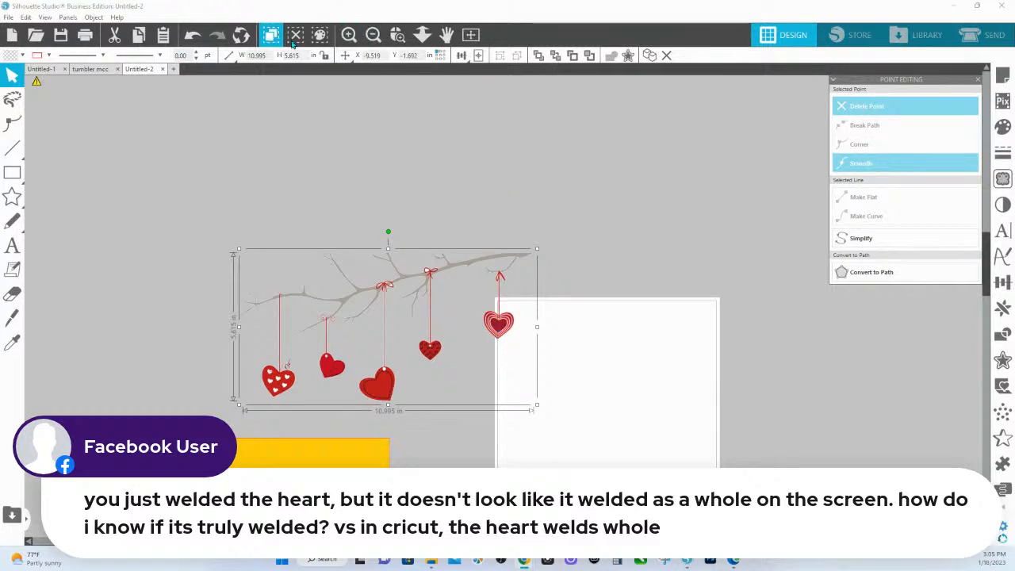
{"action": "left_click", "coordinate": [196, 40]}
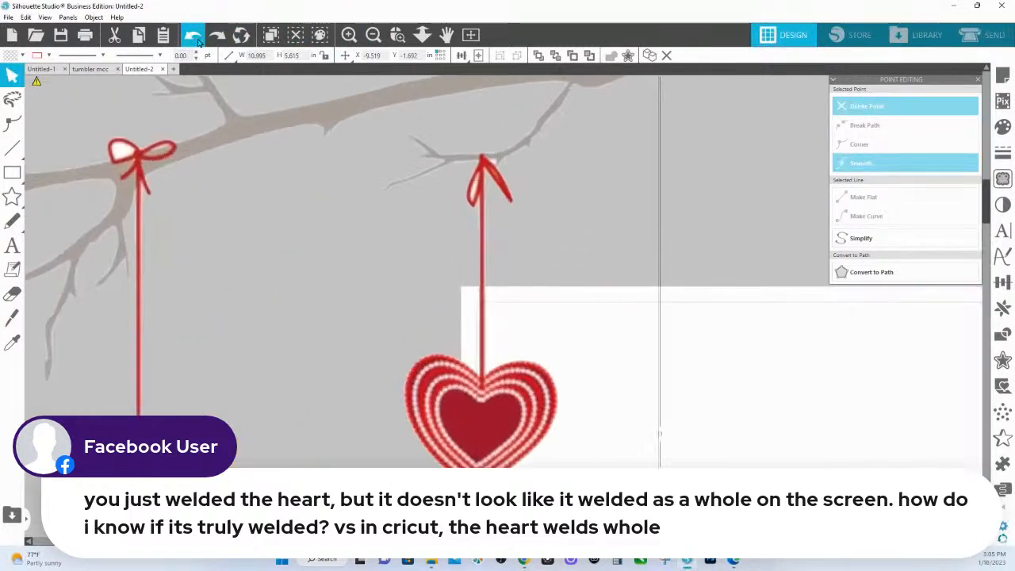
- Move the yellow rectangle behind the two rightmost hearts and inspect the fifth heart's bow against it
{"action": "scroll", "coordinate": [419, 123], "scroll_direction": "down", "scroll_amount": 5}
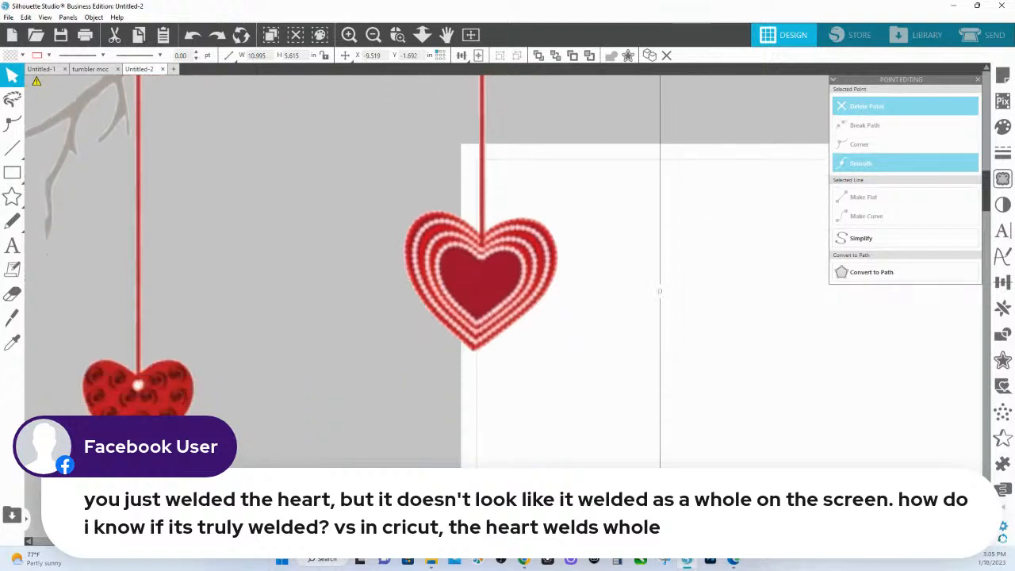
{"action": "left_click", "coordinate": [422, 34]}
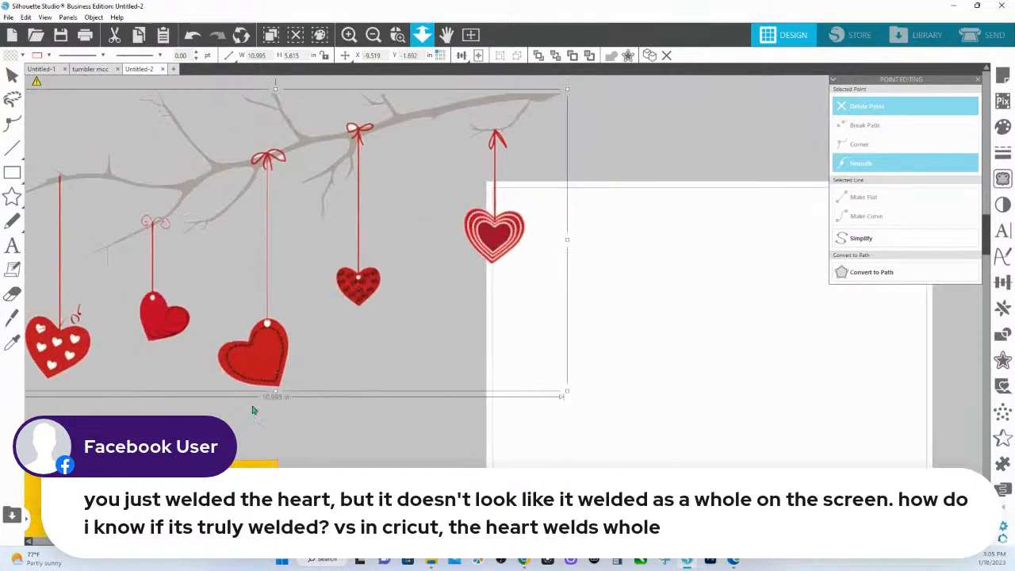
{"action": "left_click_drag", "start_coordinate": [256, 502], "coordinate": [559, 176]}
{"action": "left_click", "coordinate": [436, 343]}
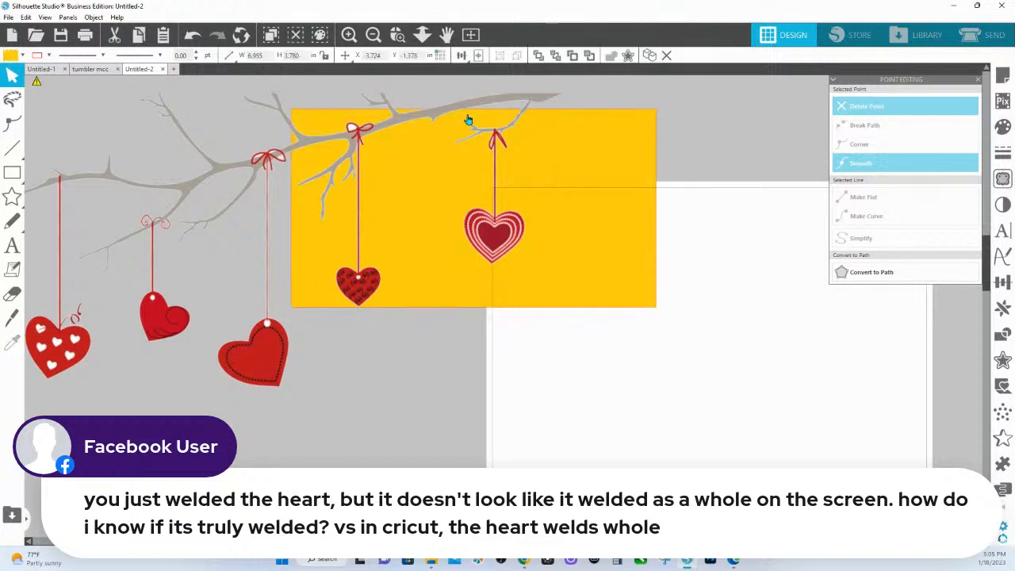
{"action": "left_click", "coordinate": [397, 34]}
{"action": "left_click_drag", "start_coordinate": [440, 110], "coordinate": [650, 214]}
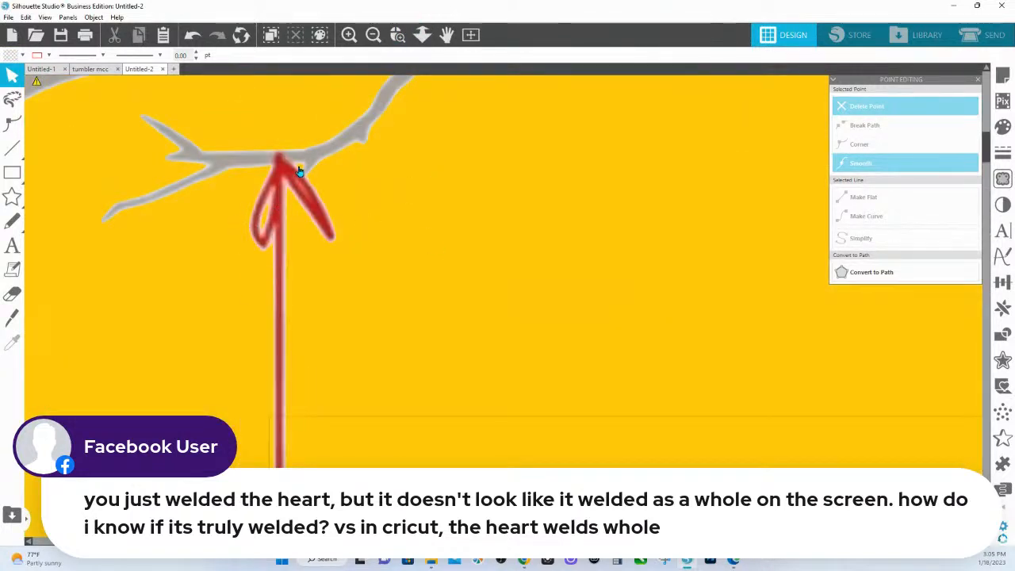
- Move the yellow rectangle above the artwork and release the artwork's compound path
{"action": "left_click", "coordinate": [422, 34]}
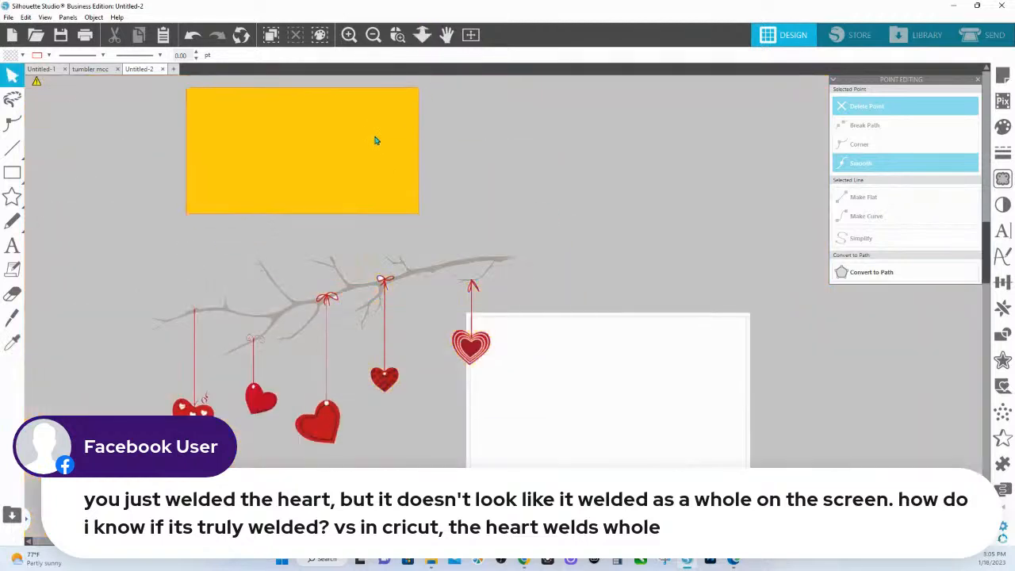
{"action": "right_click", "coordinate": [474, 347]}
{"action": "left_click", "coordinate": [523, 267]}
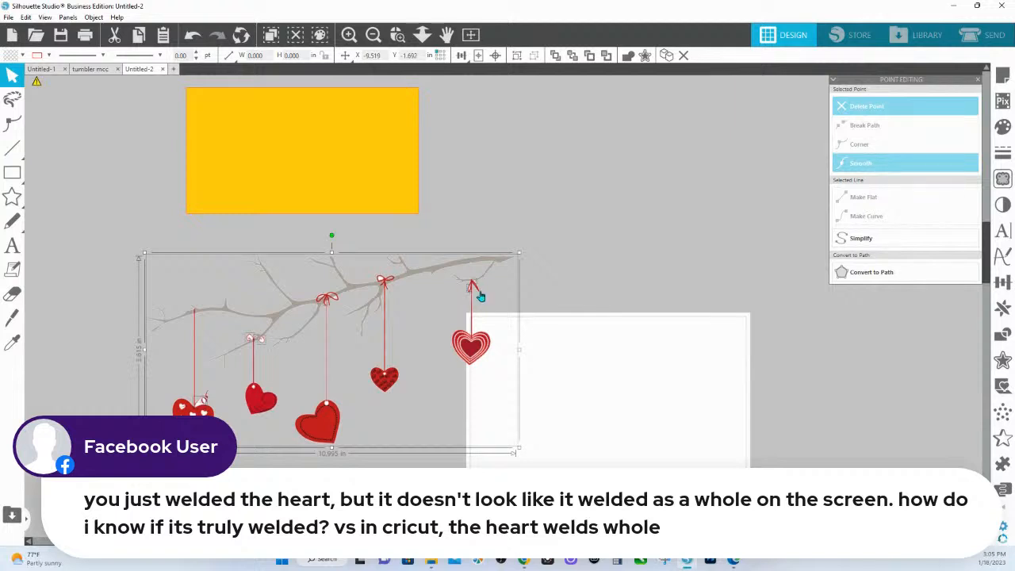
- Inspect the fifth heart's bow up close, and place the yellow rectangle behind the artwork's right part to check the cutouts
{"action": "left_click", "coordinate": [398, 36]}
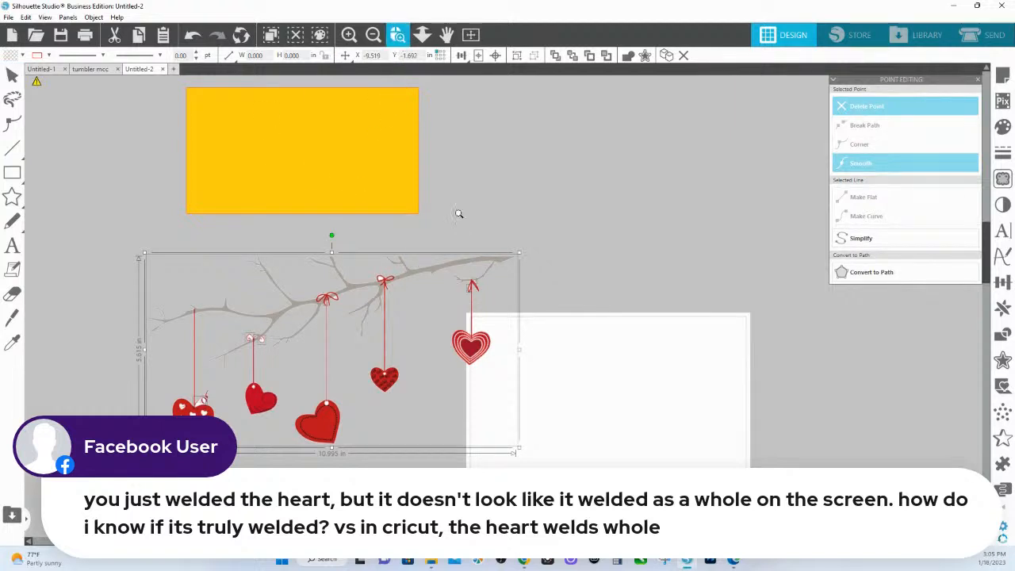
{"action": "left_click", "coordinate": [487, 315]}
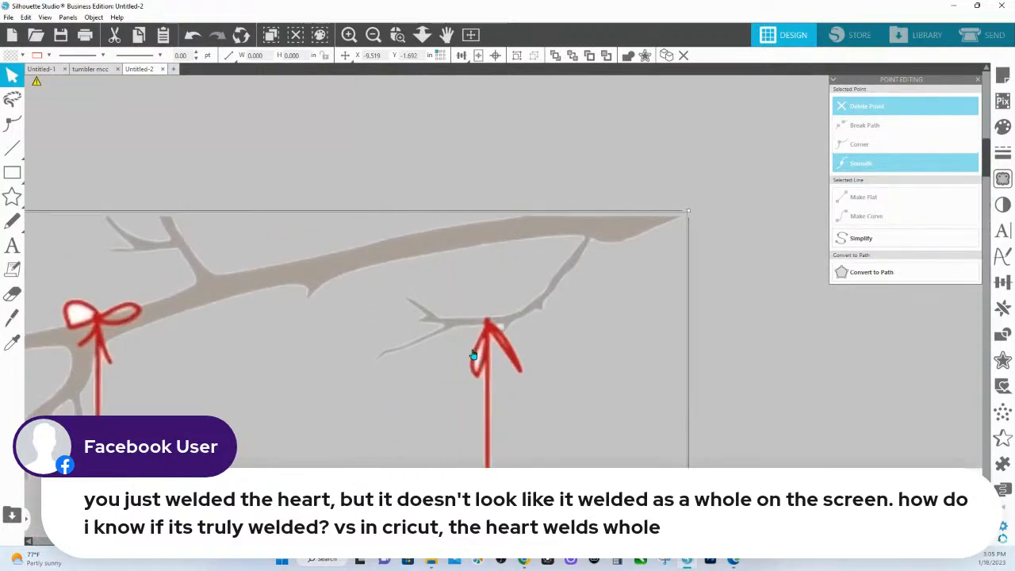
{"action": "left_click", "coordinate": [398, 35]}
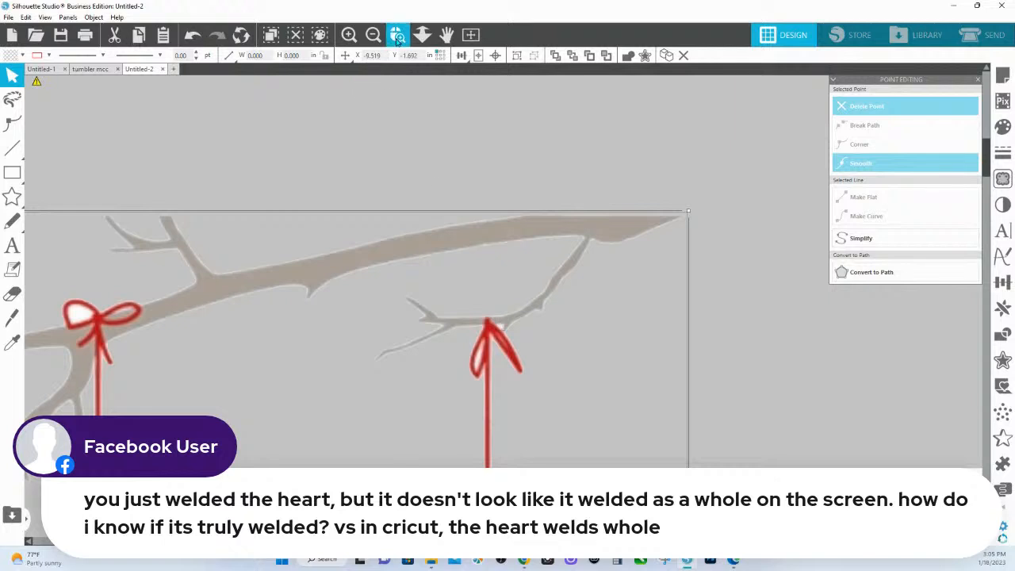
{"action": "left_click", "coordinate": [481, 317]}
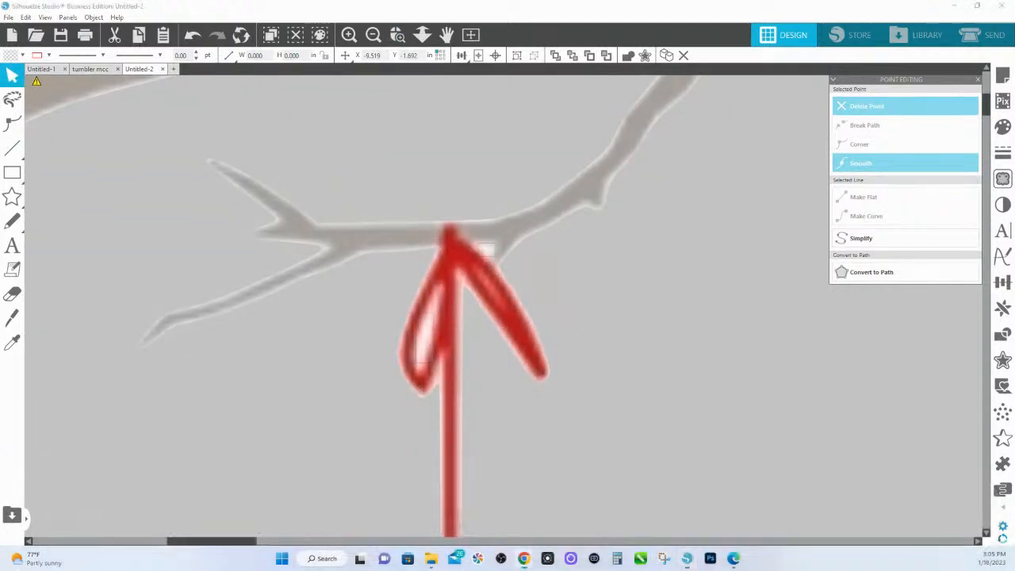
{"action": "left_click", "coordinate": [422, 35]}
{"action": "left_click_drag", "start_coordinate": [449, 416], "coordinate": [481, 193]}
{"action": "left_click_drag", "start_coordinate": [385, 172], "coordinate": [512, 290]}
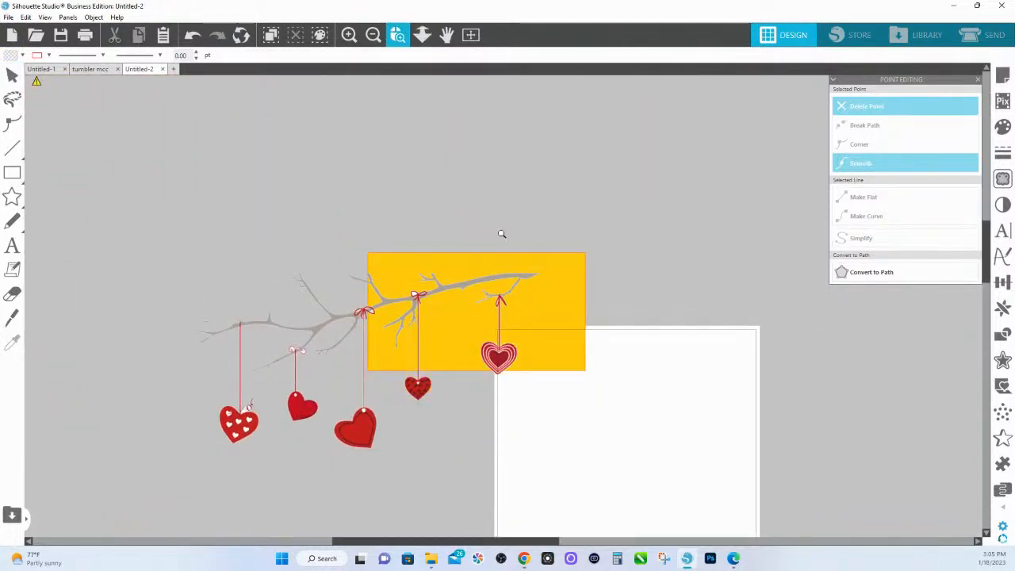
{"action": "left_click_drag", "start_coordinate": [502, 229], "coordinate": [512, 320]}
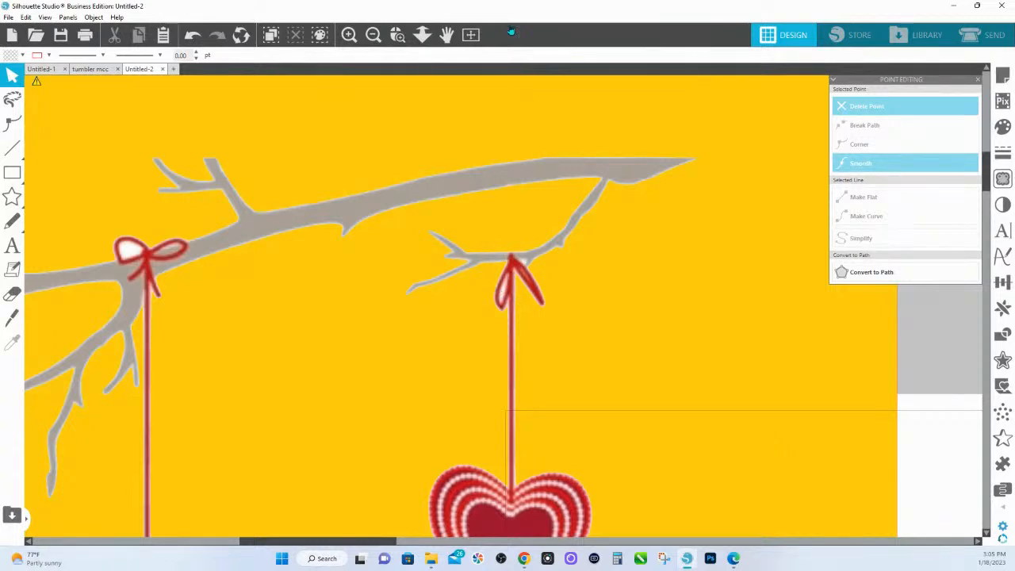
- Move the yellow rectangle well above the artwork and place a copy of the artwork lower, partly over the page
{"action": "left_click", "coordinate": [422, 34]}
{"action": "left_click_drag", "start_coordinate": [540, 295], "coordinate": [392, 82]}
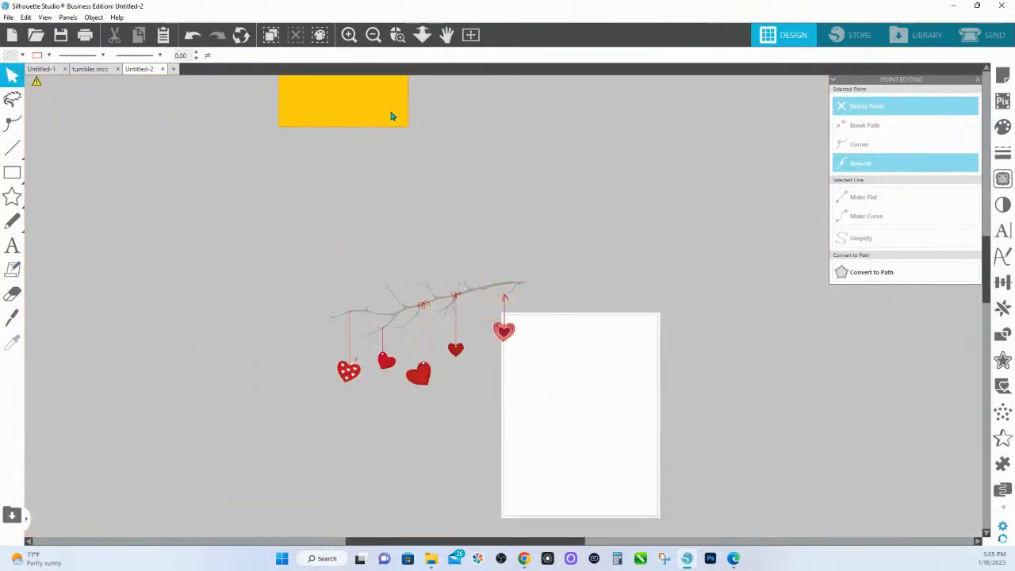
{"action": "left_click", "coordinate": [491, 287]}
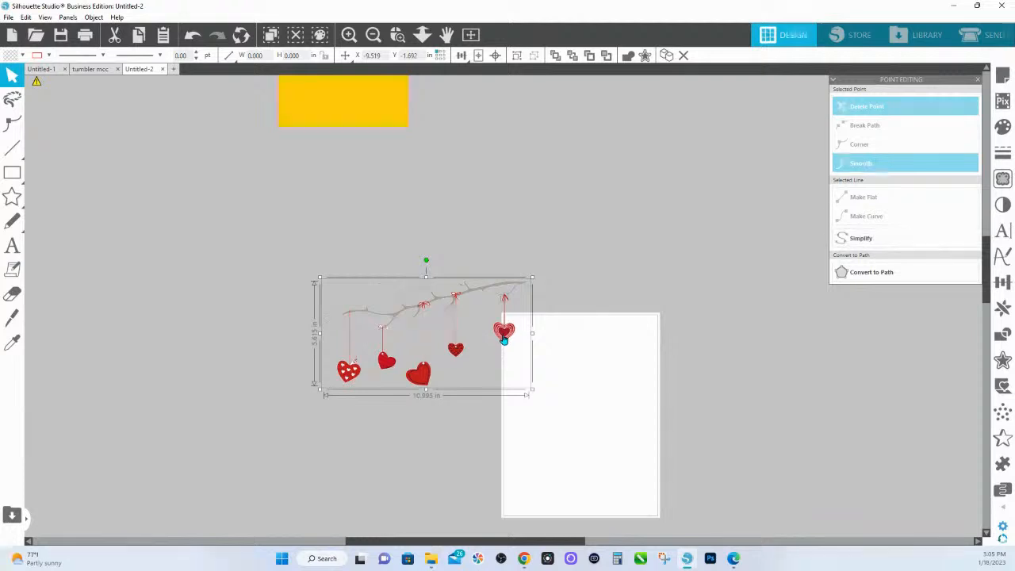
{"action": "left_click_drag", "start_coordinate": [503, 338], "coordinate": [547, 406]}
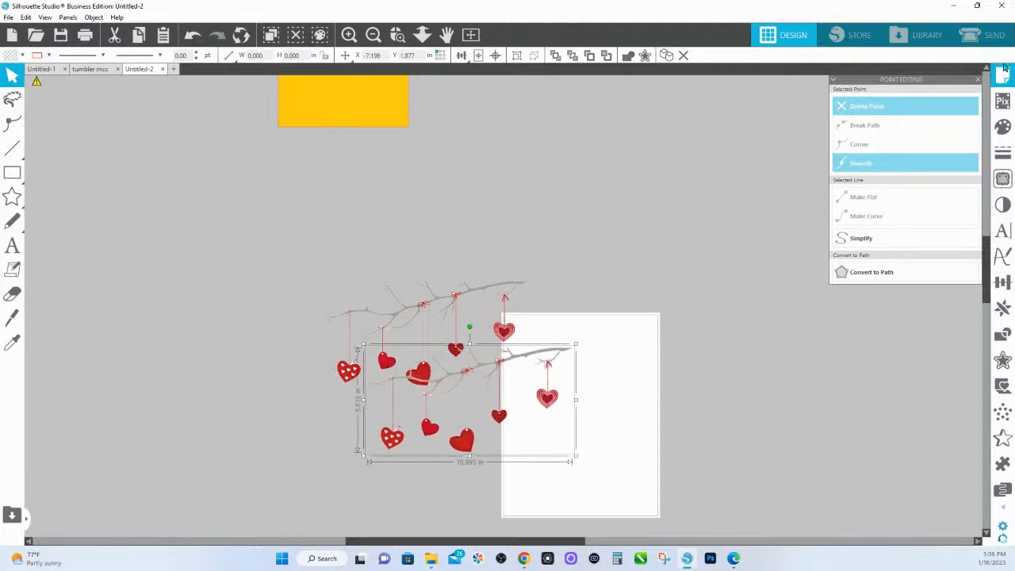
- Open the send view and check the cut lines of the artwork lying on the page
{"action": "left_click", "coordinate": [990, 35]}
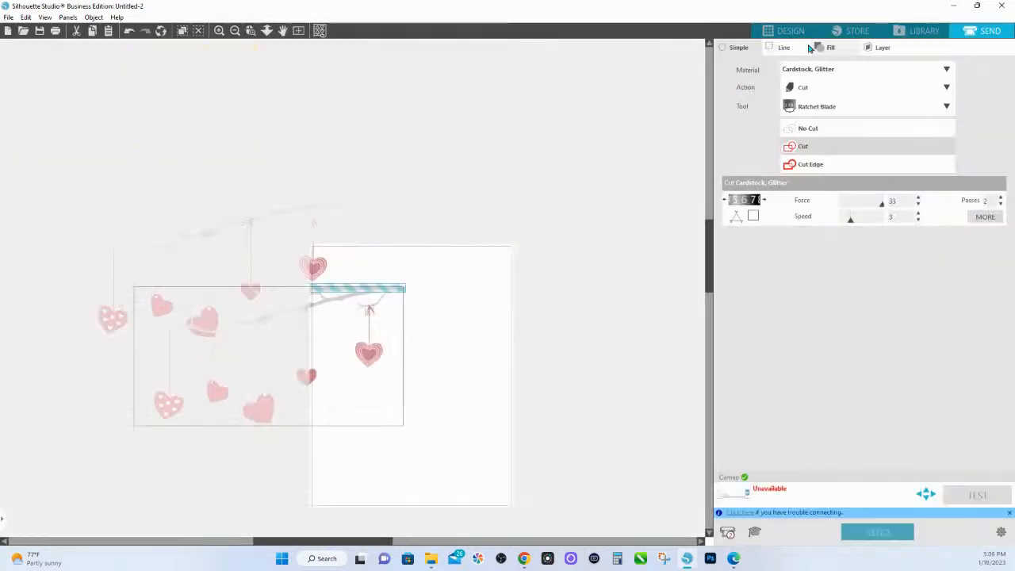
{"action": "left_click", "coordinate": [809, 33]}
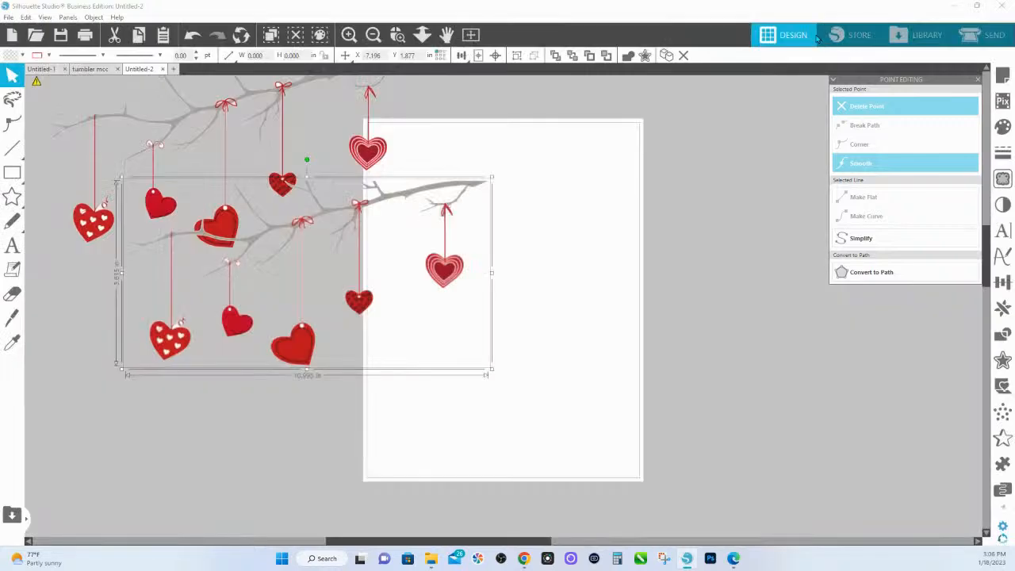
{"action": "left_click", "coordinate": [989, 35]}
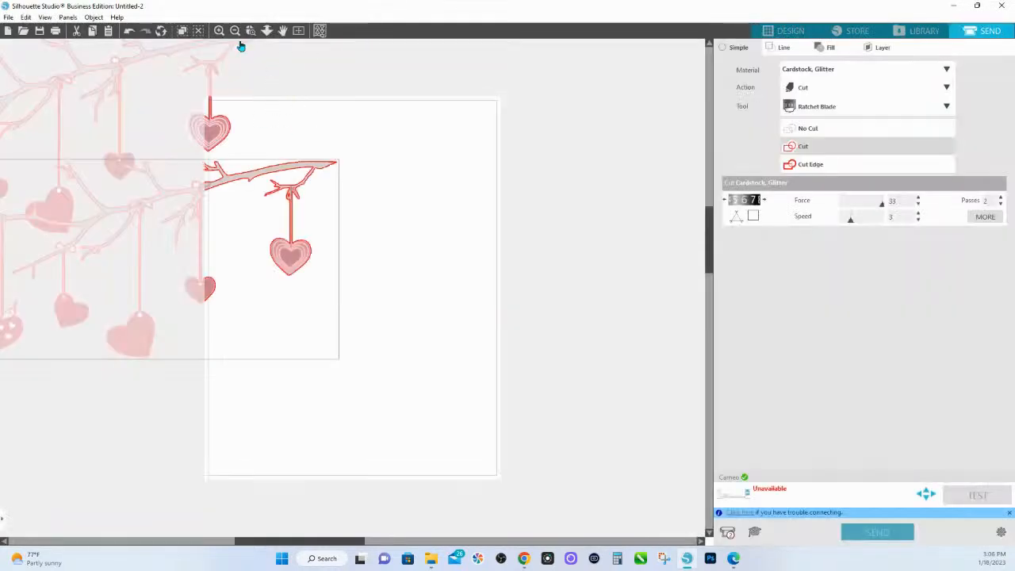
- Inspect the cut lines around the rightmost heart's bow up close, and select the artwork on the page
{"action": "left_click", "coordinate": [250, 30]}
{"action": "left_click_drag", "start_coordinate": [262, 162], "coordinate": [392, 223]}
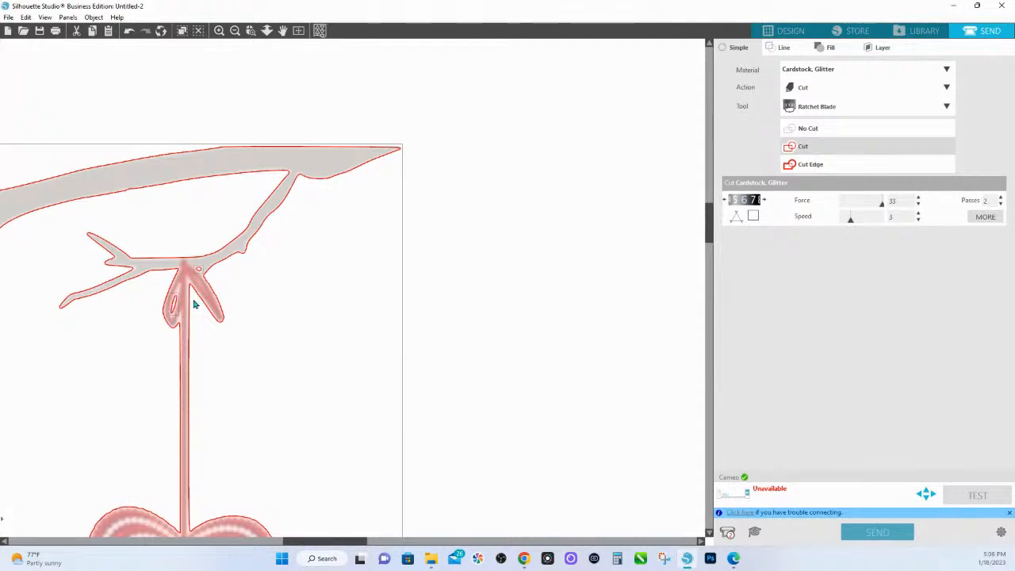
{"action": "left_click", "coordinate": [267, 31]}
{"action": "left_click", "coordinate": [255, 58]}
{"action": "left_click", "coordinate": [404, 209]}
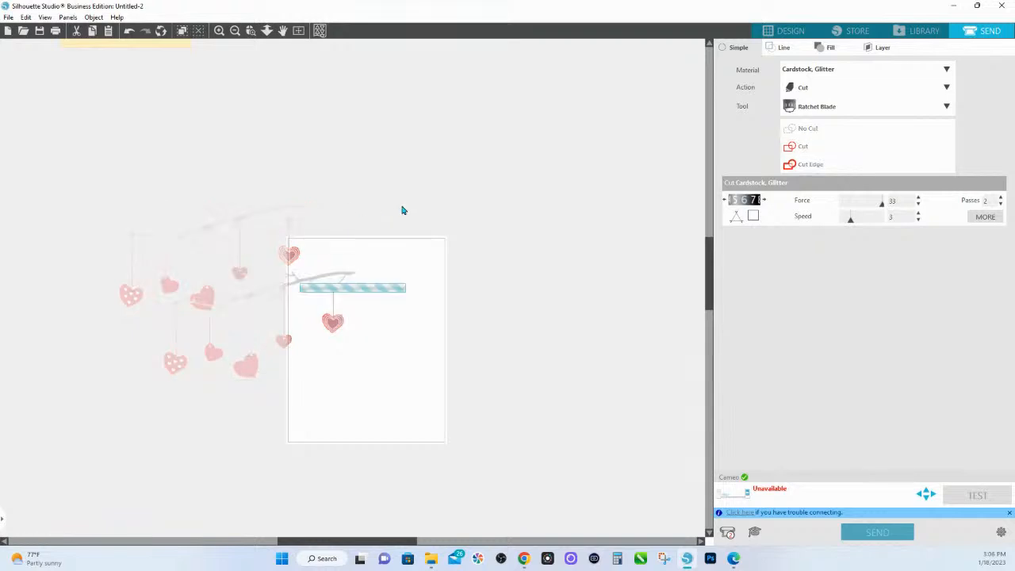
{"action": "left_click_drag", "start_coordinate": [397, 366], "coordinate": [325, 292]}
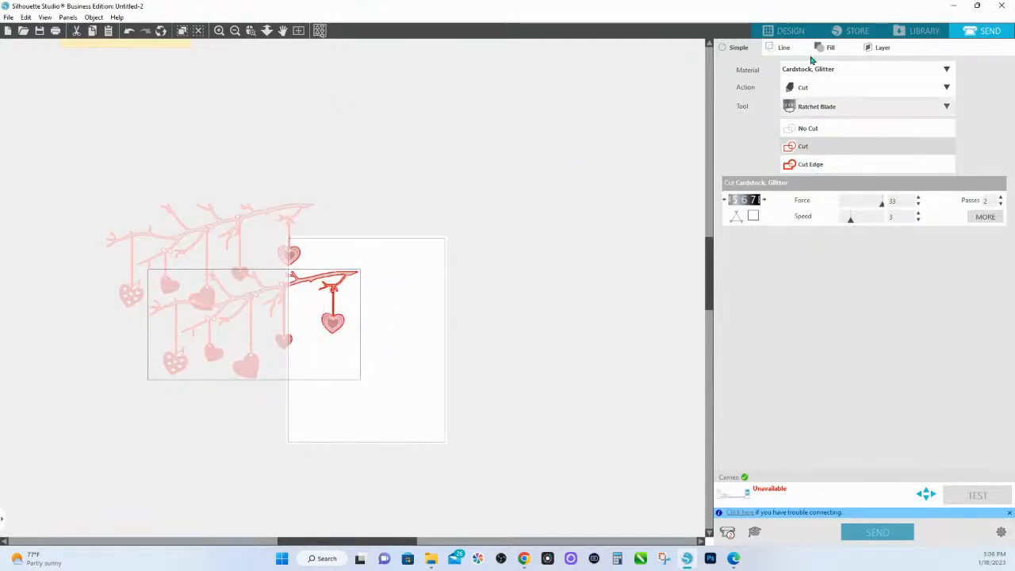
- Return to the design workspace and undo the recent edits until the lower copy of the artwork is removed
{"action": "left_click", "coordinate": [791, 31]}
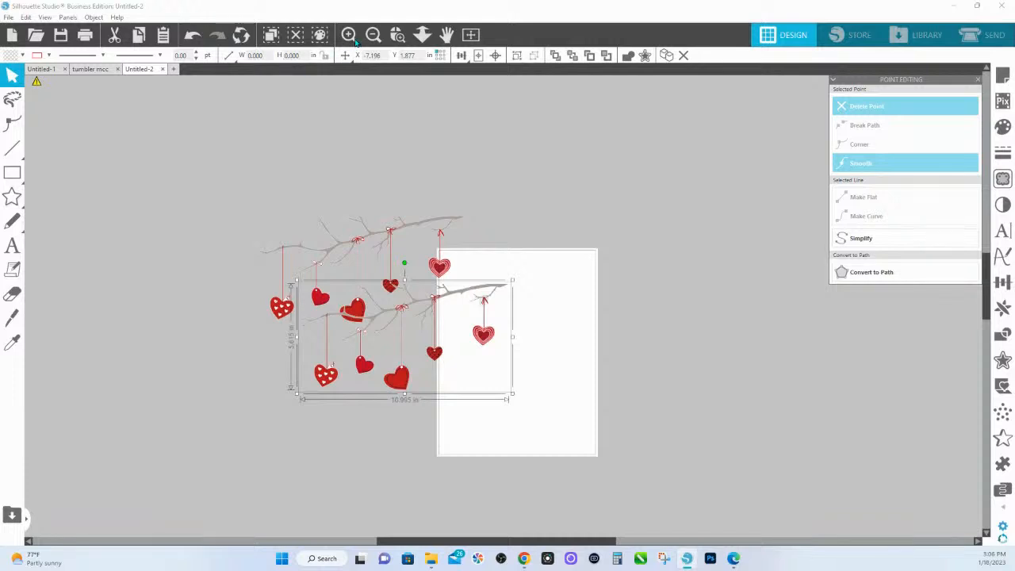
{"action": "left_click", "coordinate": [193, 35]}
{"action": "left_click", "coordinate": [195, 38]}
{"action": "left_click", "coordinate": [195, 39]}
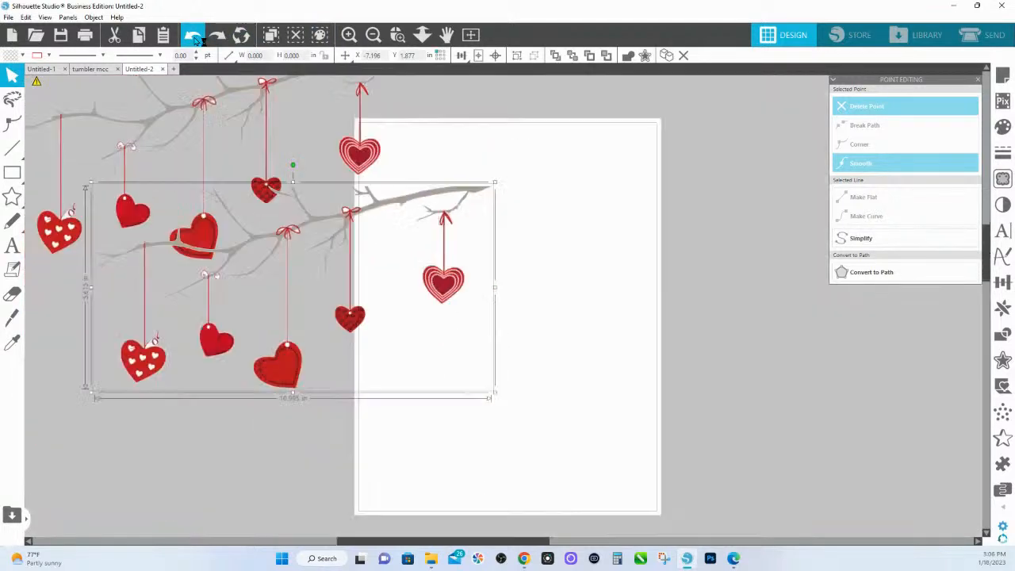
{"action": "left_click", "coordinate": [195, 38]}
{"action": "left_click", "coordinate": [195, 39]}
{"action": "left_click", "coordinate": [195, 39]}
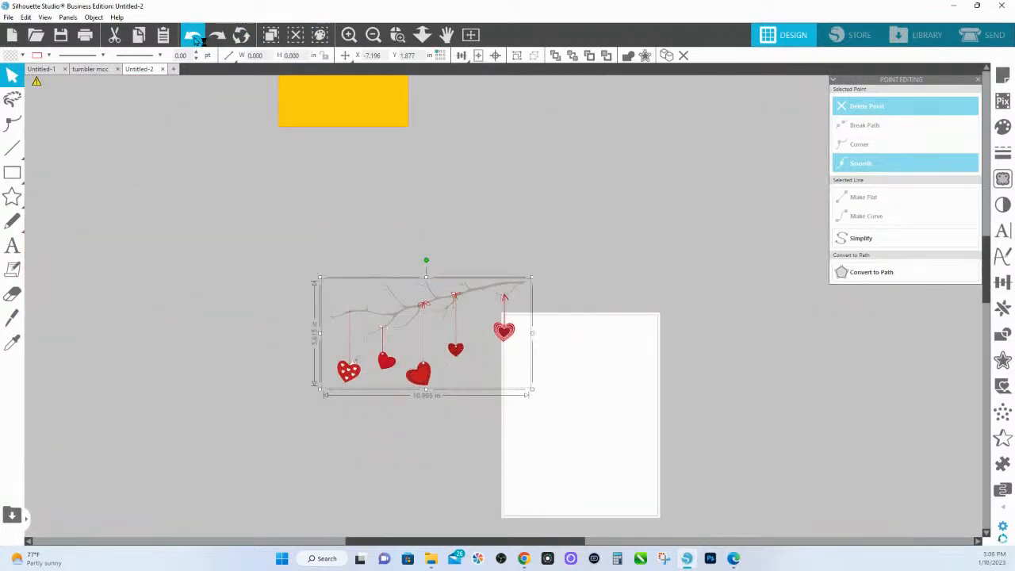
- Move the artwork lower so its right end lies on the page, and check its bow's cut lines in the send view
{"action": "left_click_drag", "start_coordinate": [502, 329], "coordinate": [518, 369]}
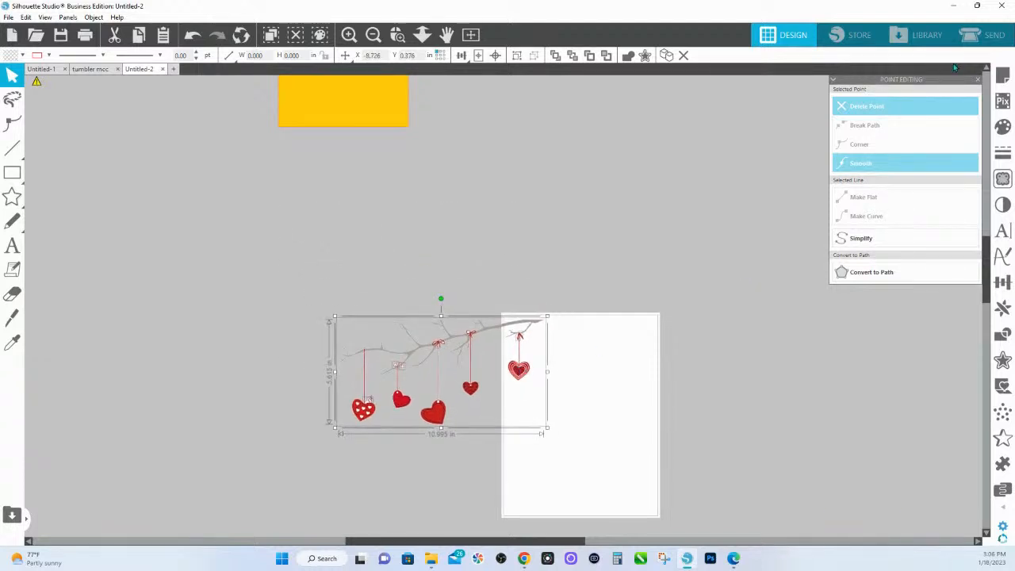
{"action": "left_click", "coordinate": [987, 45]}
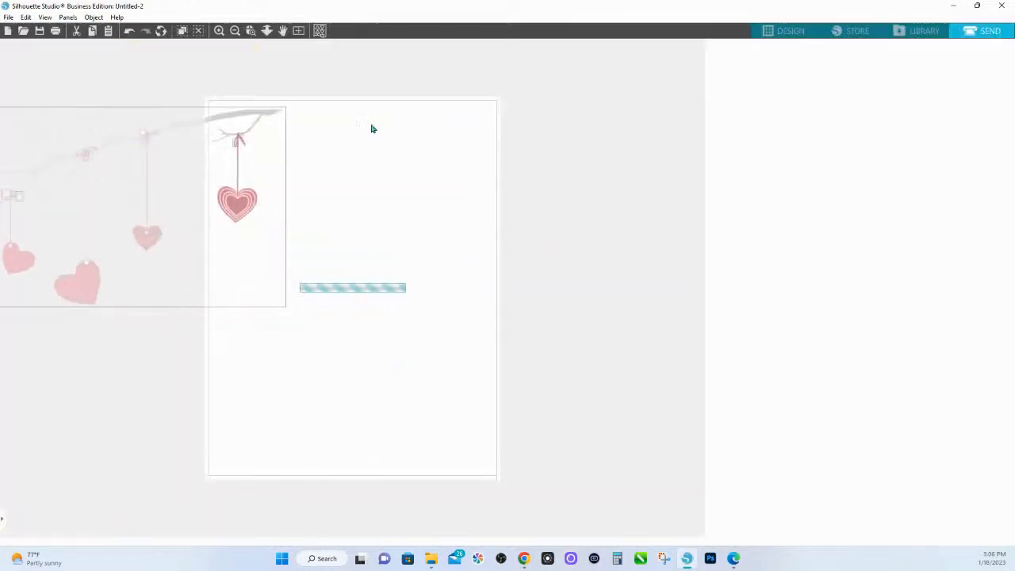
{"action": "left_click_drag", "start_coordinate": [202, 134], "coordinate": [325, 189]}
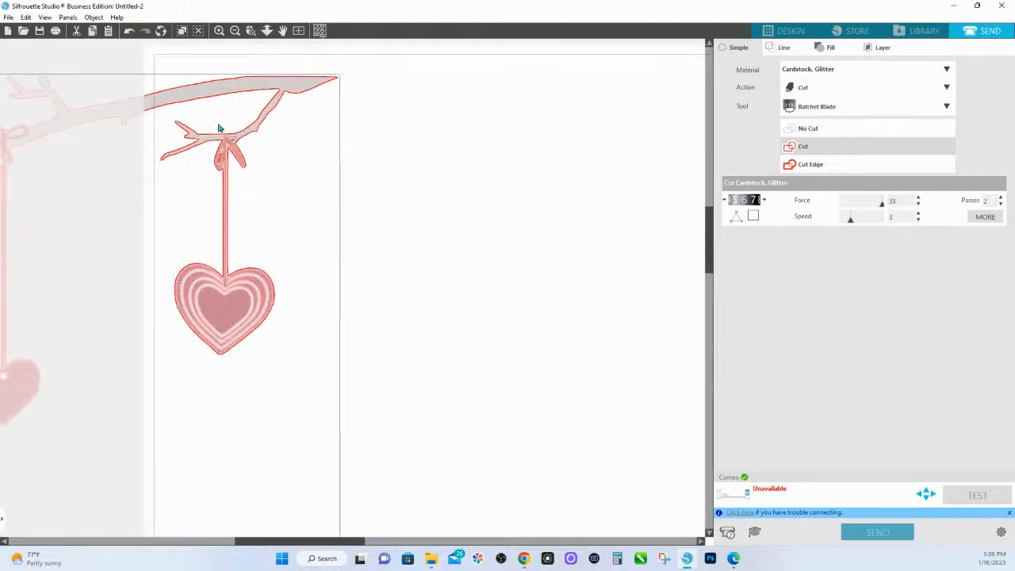
{"action": "mouse_move", "coordinate": [513, 441]}
{"action": "left_mouse_down"}
{"action": "mouse_move", "coordinate": [375, 351]}
{"action": "mouse_move", "coordinate": [172, 151]}
{"action": "mouse_move", "coordinate": [140, 146]}
{"action": "left_mouse_up"}
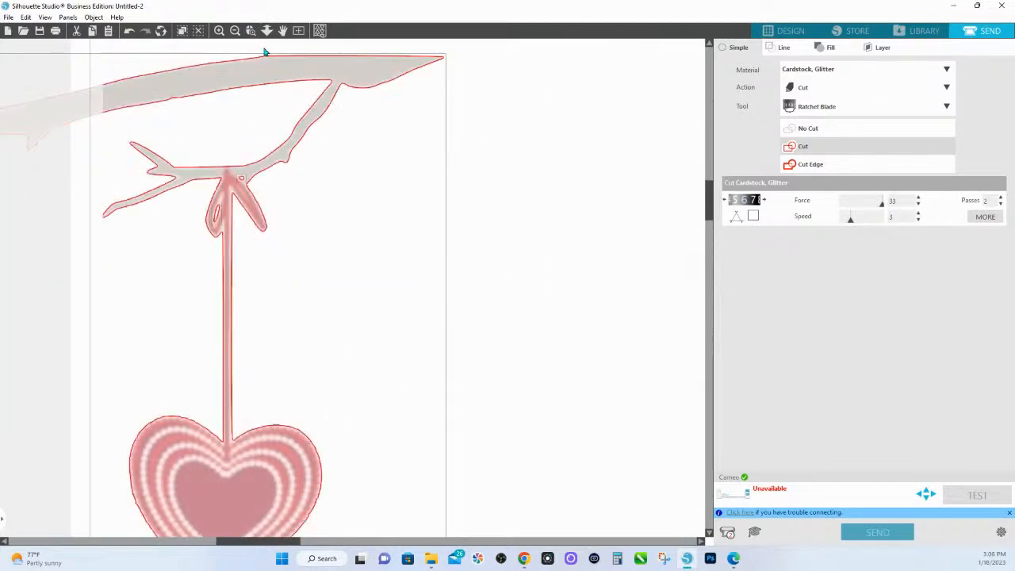
- Return to the design workspace and weld the artwork's separate paths together
{"action": "left_click", "coordinate": [775, 35]}
{"action": "right_click", "coordinate": [232, 202]}
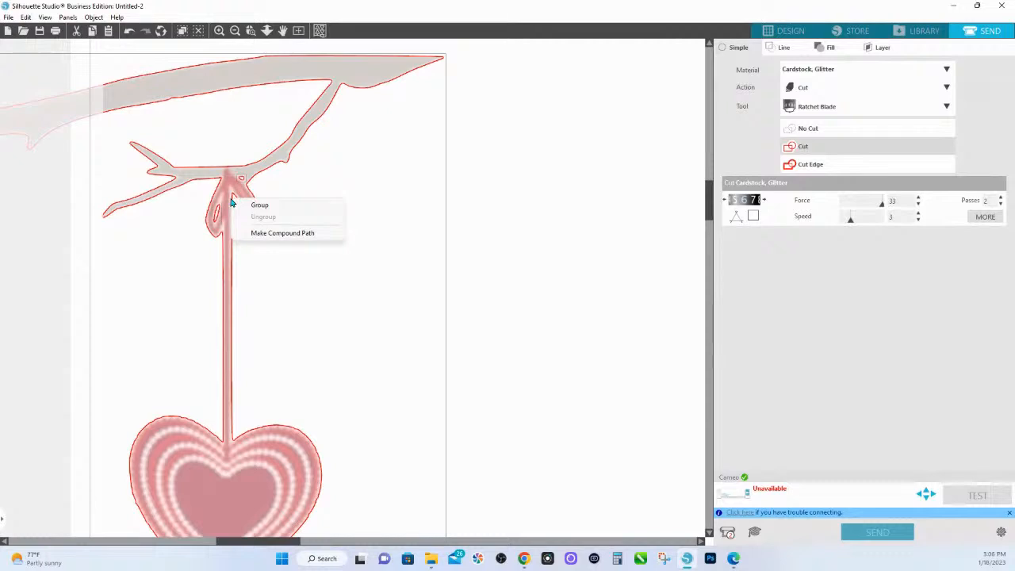
{"action": "left_click", "coordinate": [773, 35]}
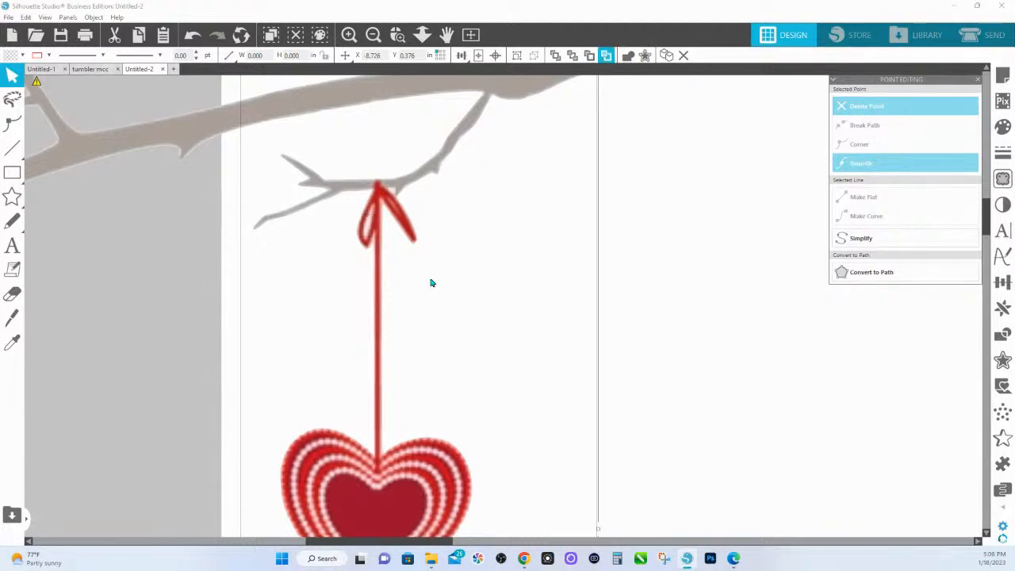
{"action": "left_click", "coordinate": [626, 57]}
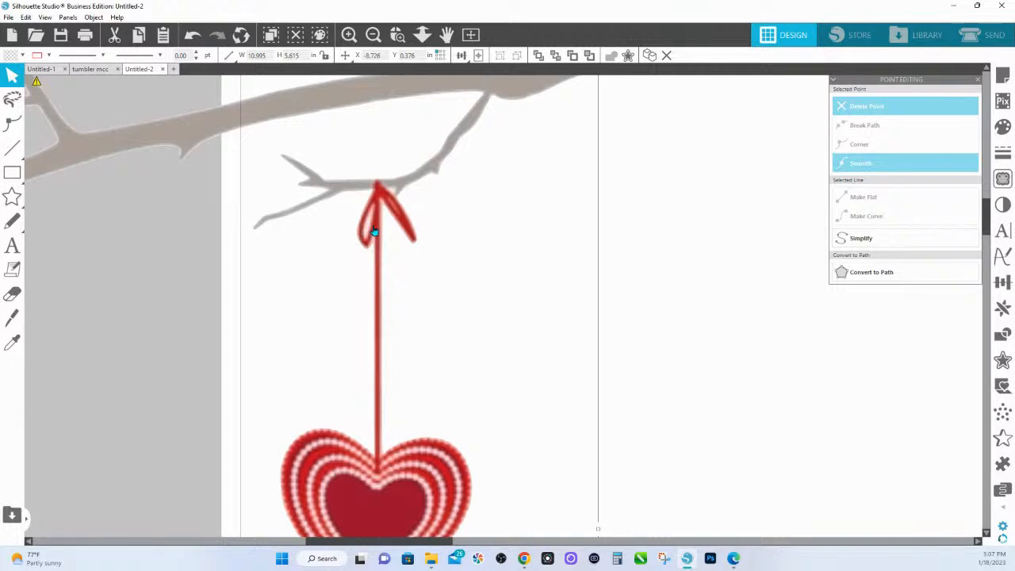
- Check the welded artwork's cut lines around the rightmost bow in the send view, and return to the design workspace
{"action": "left_click", "coordinate": [1005, 38]}
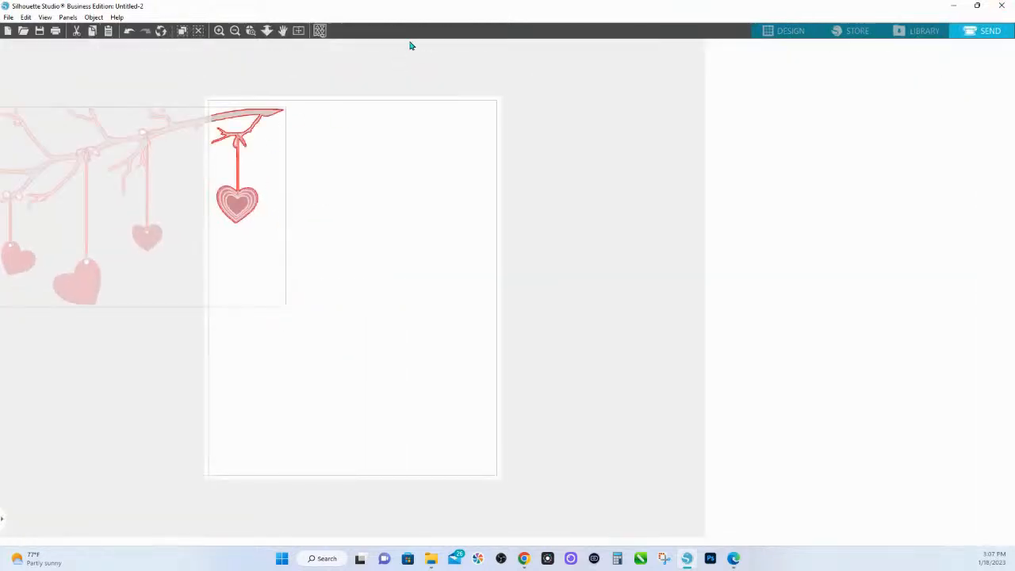
{"action": "left_click_drag", "start_coordinate": [226, 124], "coordinate": [279, 167]}
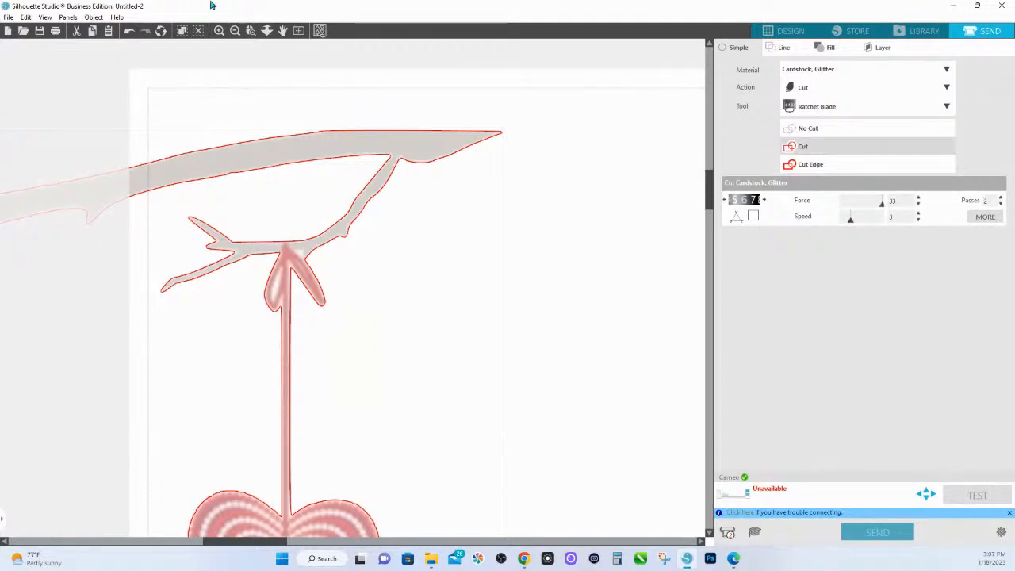
{"action": "left_click", "coordinate": [789, 32]}
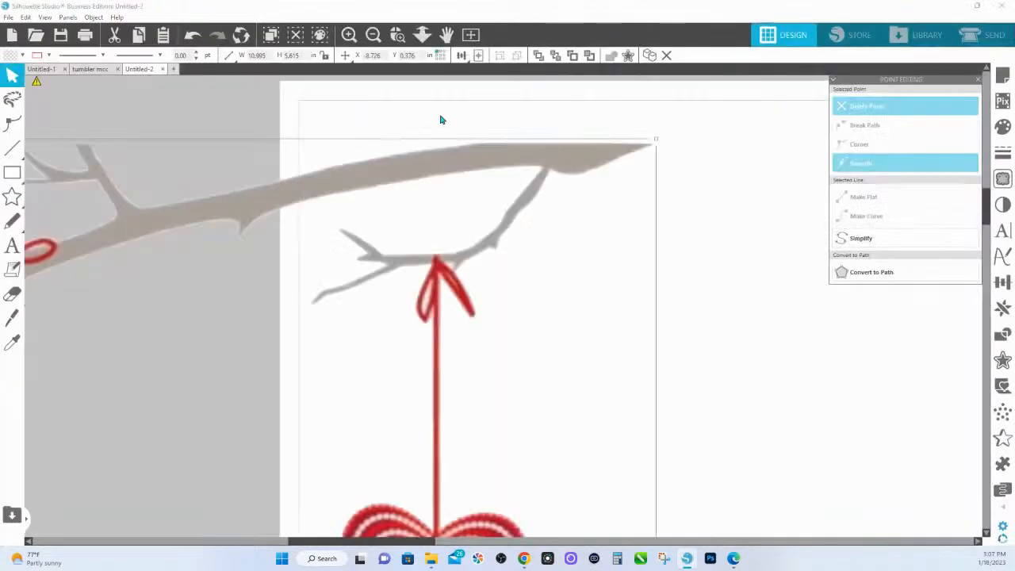
- Draw a rectangle about 1.4 by 1.13 in above the artwork and fill it with mint green
{"action": "left_click", "coordinate": [421, 33]}
{"action": "left_click_drag", "start_coordinate": [465, 369], "coordinate": [454, 169]}
{"action": "left_click", "coordinate": [12, 196]}
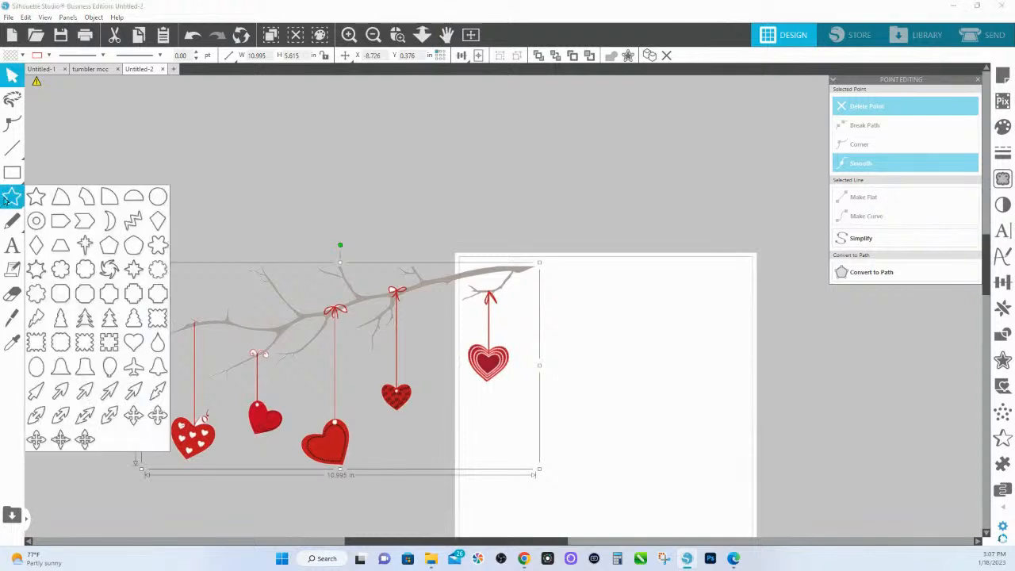
{"action": "left_click", "coordinate": [12, 172]}
{"action": "left_click_drag", "start_coordinate": [395, 146], "coordinate": [444, 190]}
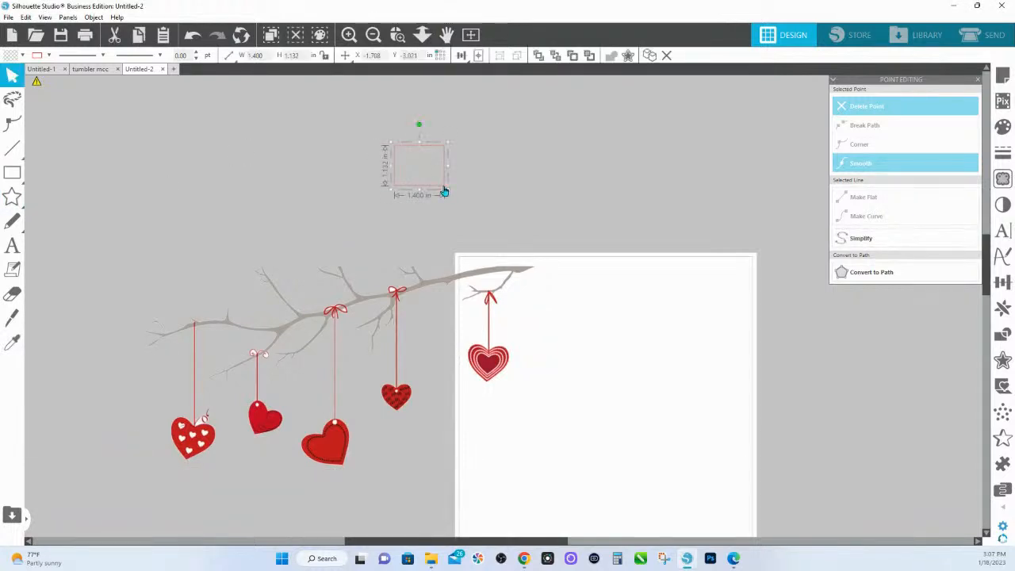
{"action": "left_click", "coordinate": [1002, 127]}
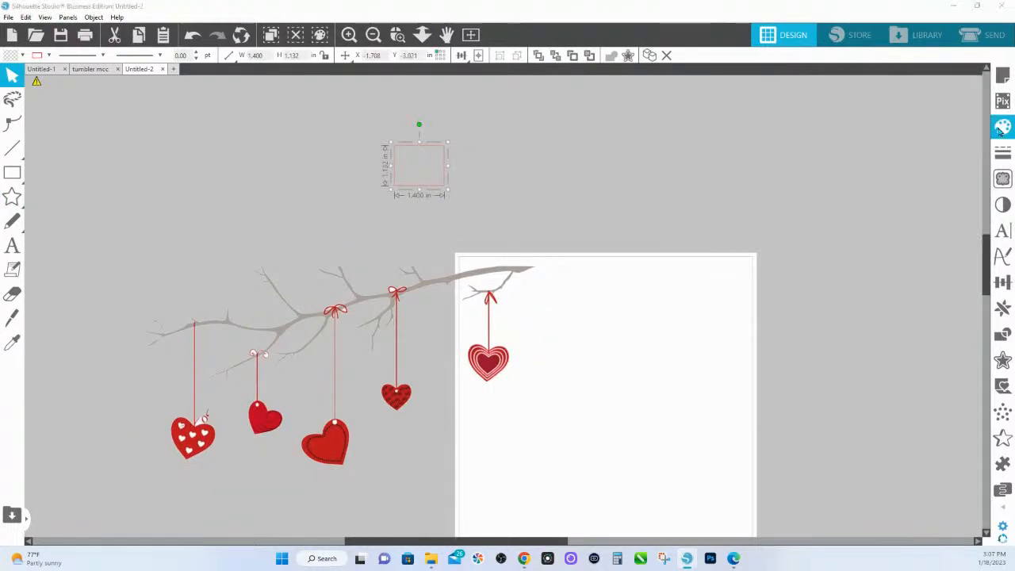
{"action": "left_click", "coordinate": [903, 191]}
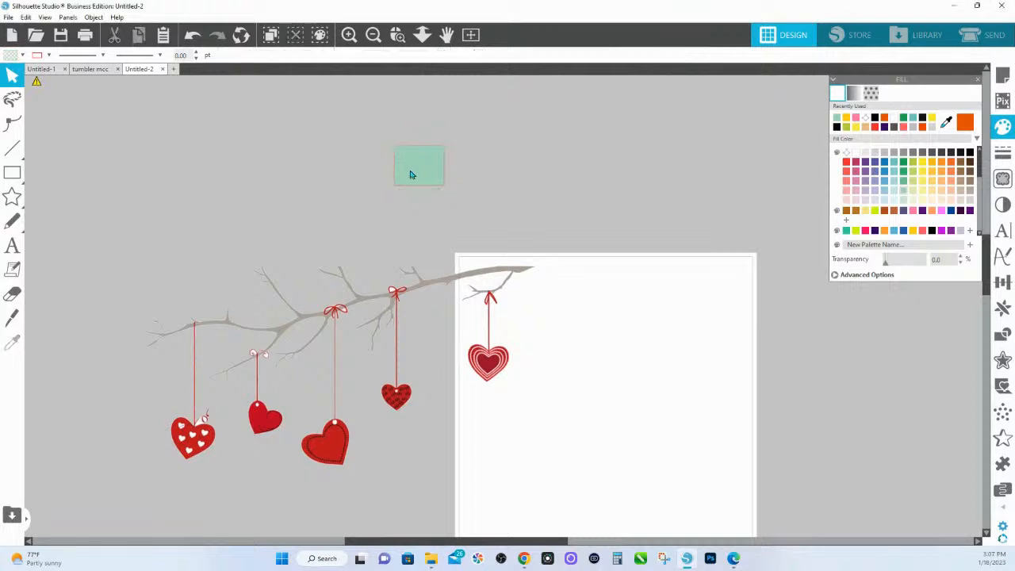
- Place a copy of the mint rectangle beside it, fill the copy with orange, and duplicate the pair above
{"action": "left_click_drag", "start_coordinate": [431, 170], "coordinate": [530, 170]}
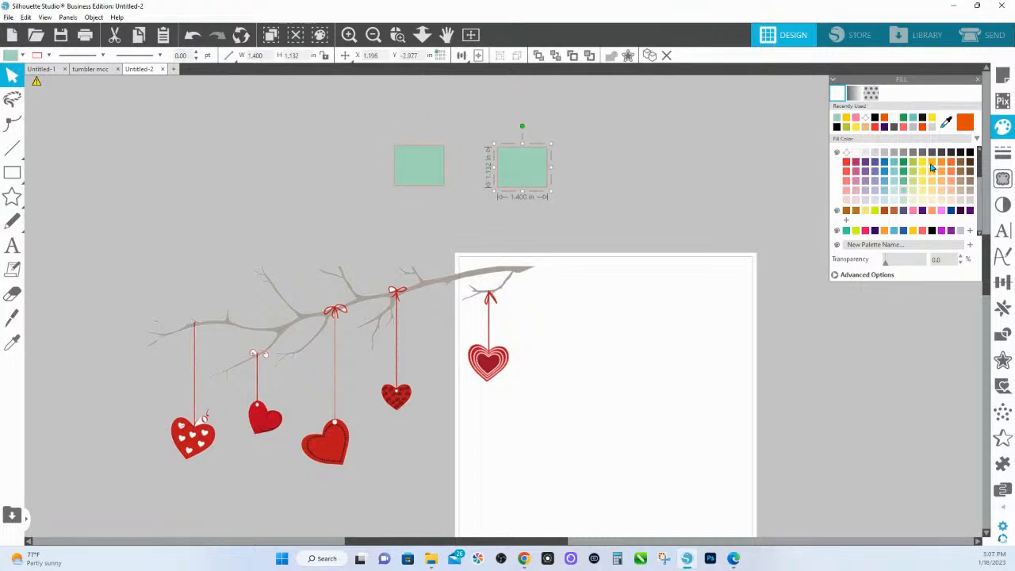
{"action": "left_click", "coordinate": [932, 163]}
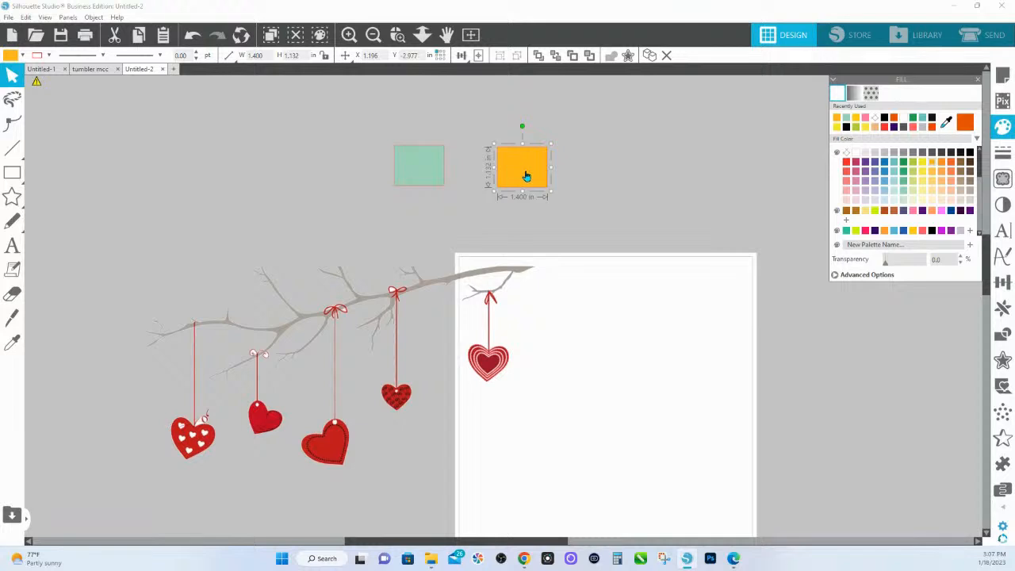
{"action": "left_click_drag", "start_coordinate": [399, 135], "coordinate": [544, 103]}
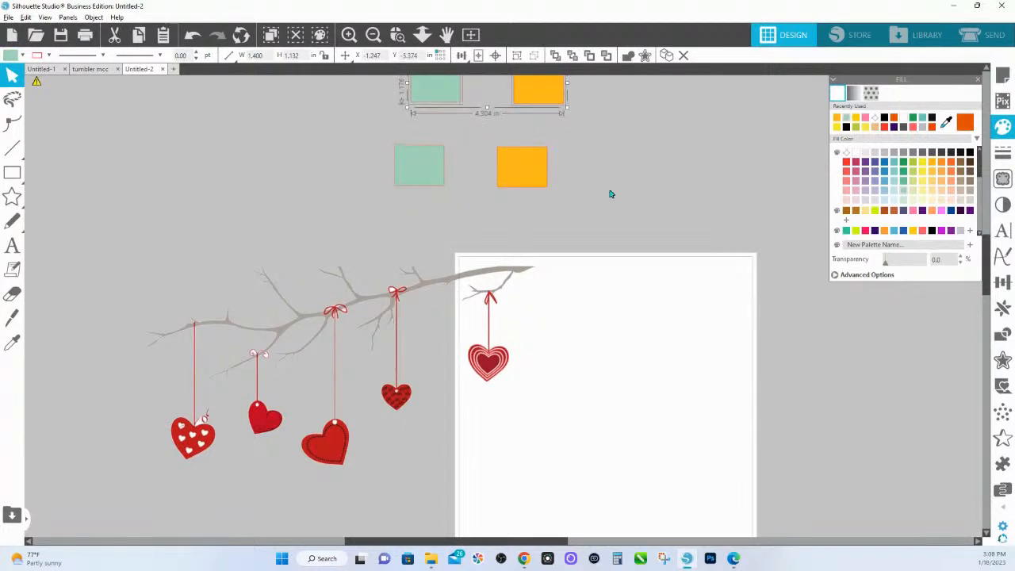
- Fill the upper orange rectangle with the blue diamond pattern
{"action": "scroll", "coordinate": [611, 198], "scroll_direction": "up", "scroll_amount": 3}
{"action": "left_click", "coordinate": [513, 159]}
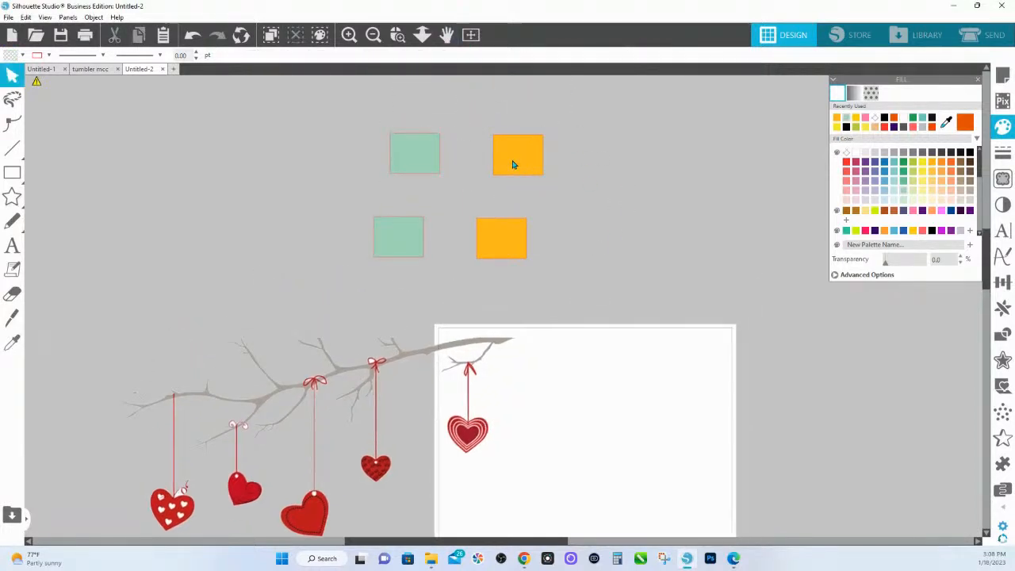
{"action": "left_click", "coordinate": [871, 93]}
{"action": "left_click", "coordinate": [898, 157]}
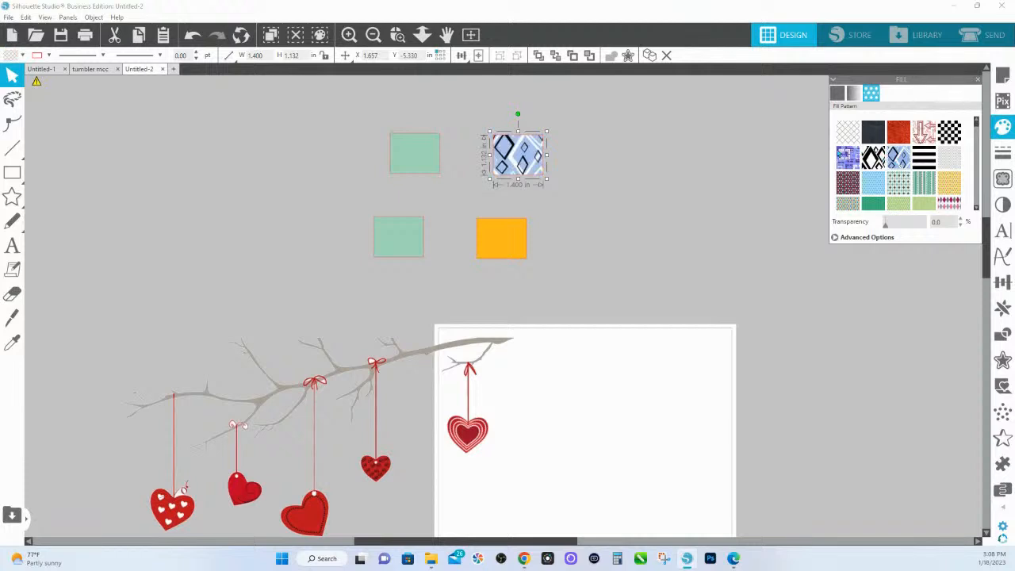
- Draw a small star just above the patterned rectangle and fill it with the teal and brown diamond pattern
{"action": "left_click", "coordinate": [13, 198]}
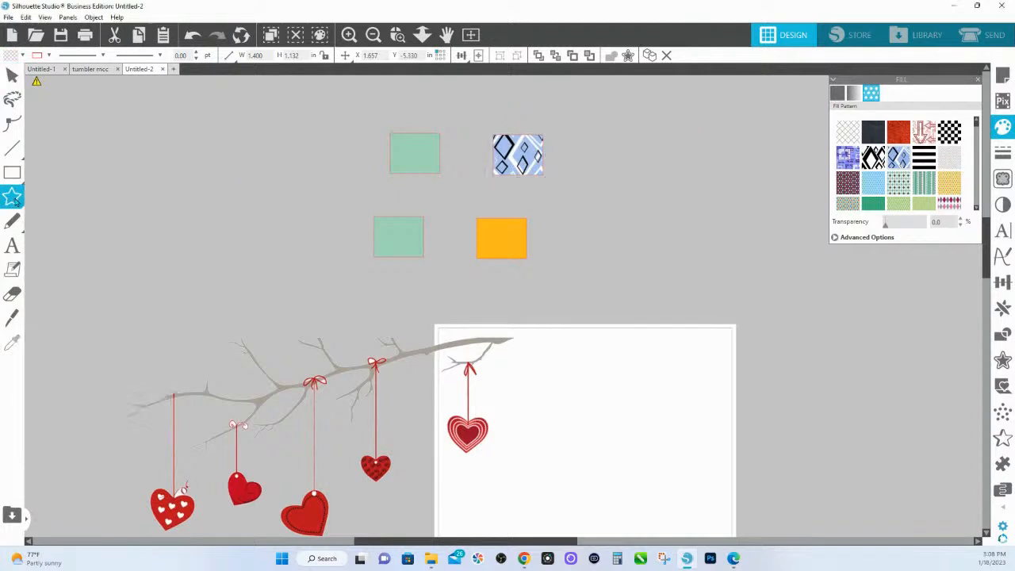
{"action": "mouse_move", "coordinate": [536, 104]}
{"action": "left_mouse_down"}
{"action": "mouse_move", "coordinate": [564, 133]}
{"action": "mouse_move", "coordinate": [557, 122]}
{"action": "left_mouse_up"}
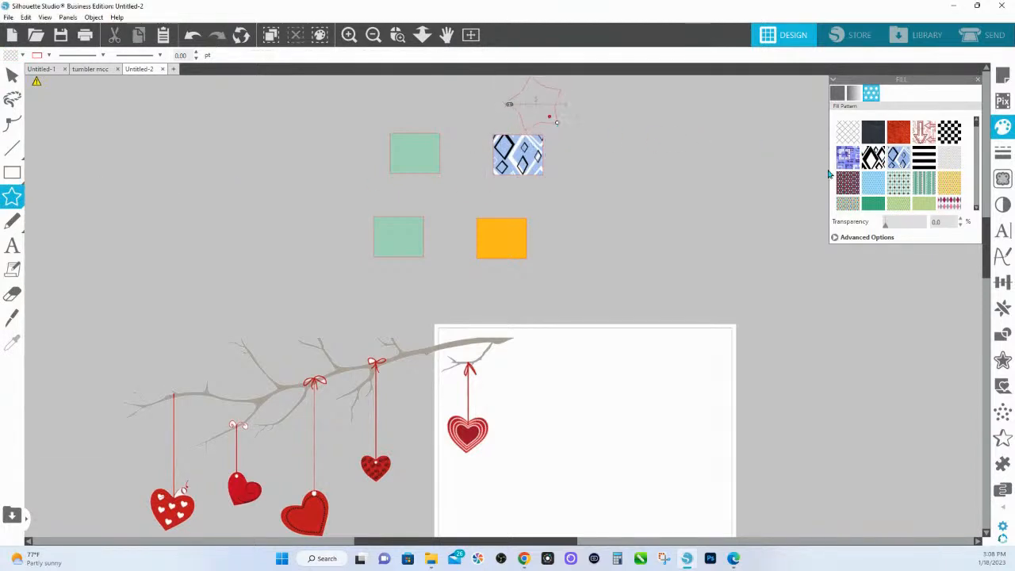
{"action": "left_click", "coordinate": [898, 183]}
{"action": "left_click", "coordinate": [619, 263]}
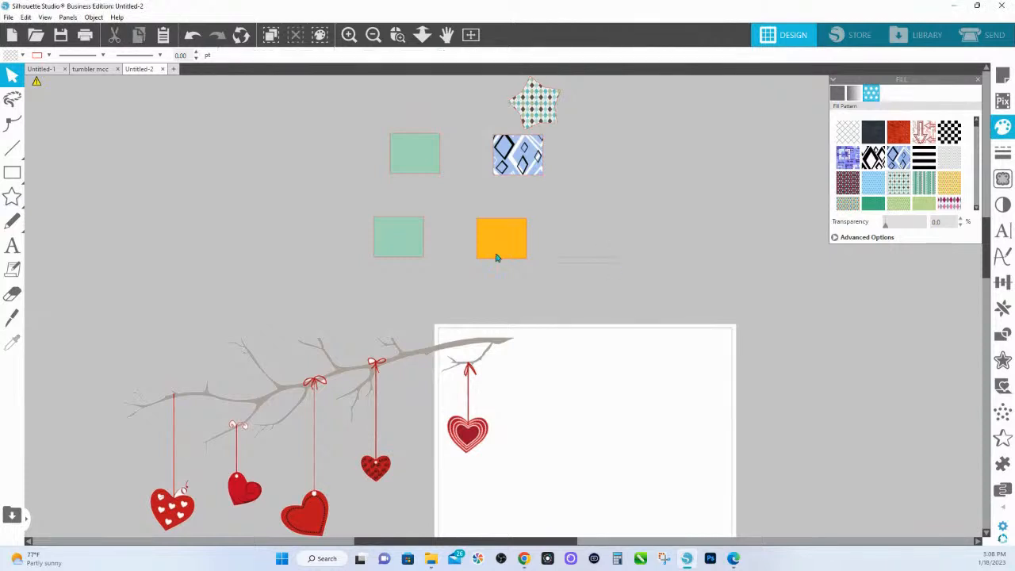
- Weld the lower mint and orange rectangles, and select each one to check whether they are joined
{"action": "left_click", "coordinate": [497, 258]}
{"action": "left_click", "coordinate": [414, 240], "text": "shift"}
{"action": "right_click", "coordinate": [415, 238]}
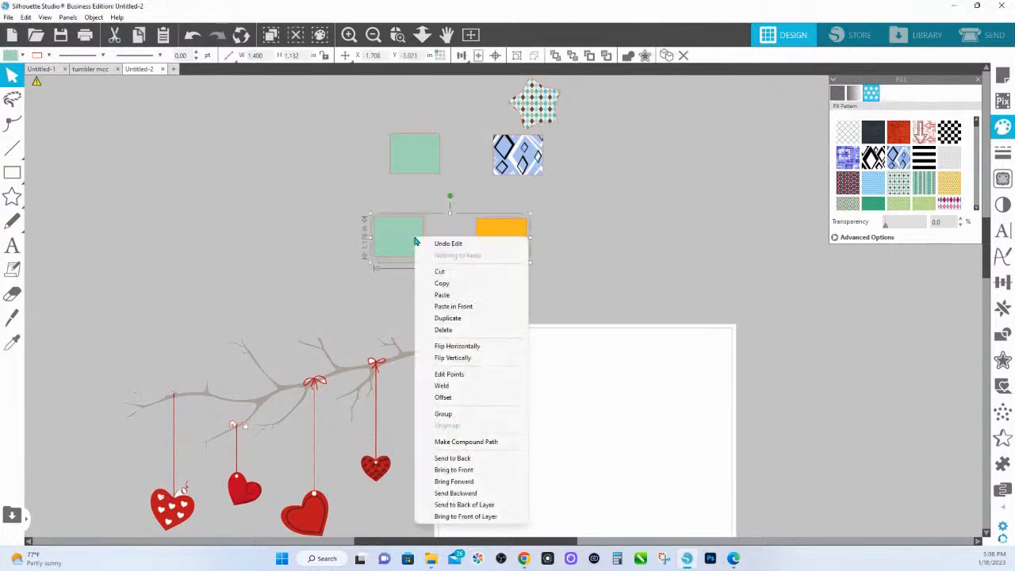
{"action": "left_click", "coordinate": [456, 387]}
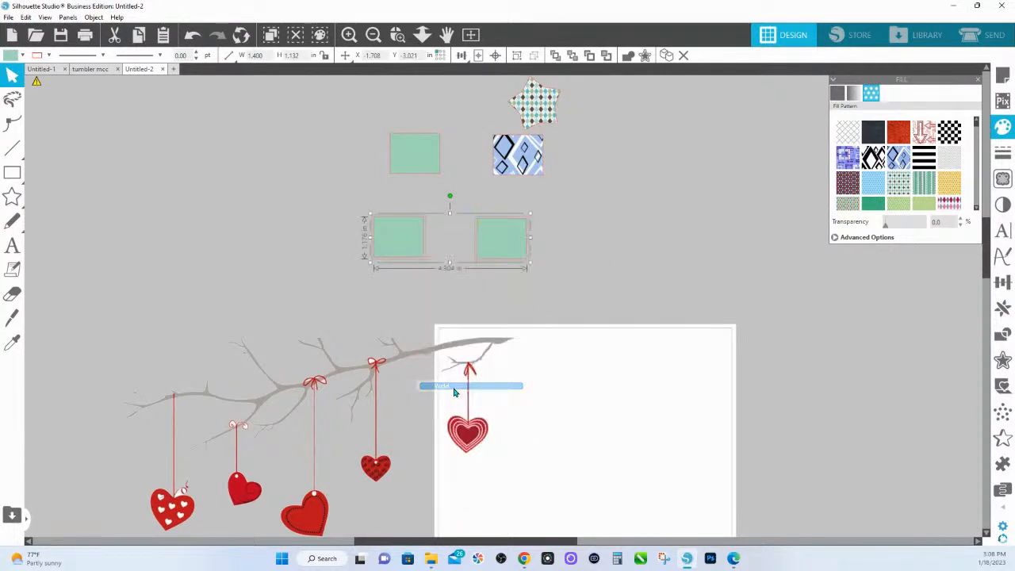
{"action": "left_click", "coordinate": [597, 237]}
{"action": "left_click", "coordinate": [513, 246]}
{"action": "left_click", "coordinate": [407, 244]}
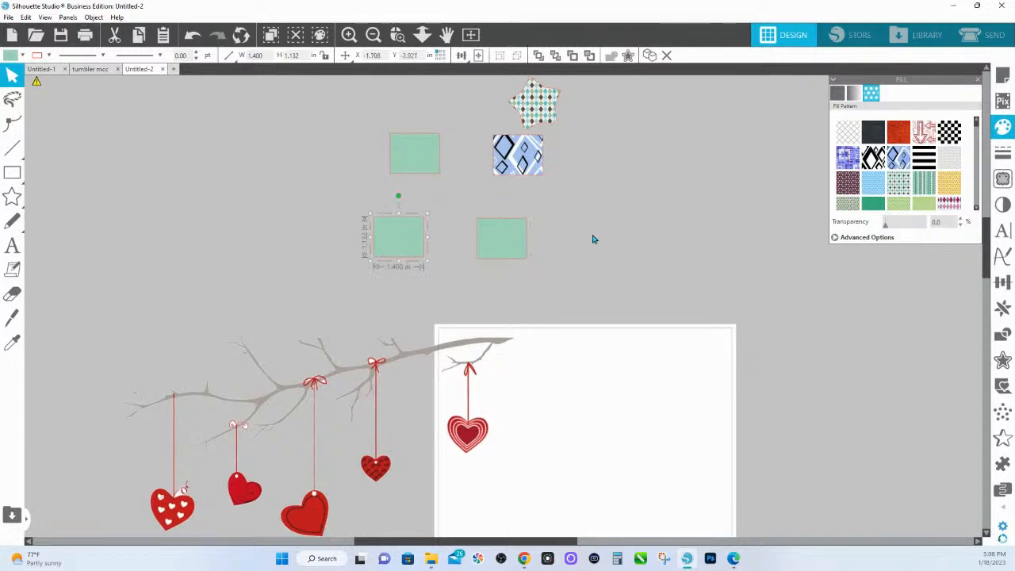
{"action": "left_click", "coordinate": [595, 238]}
{"action": "left_click", "coordinate": [482, 222]}
- Try welding the star with the two upper rectangles, and undo the weld
{"action": "left_click_drag", "start_coordinate": [583, 183], "coordinate": [411, 107]}
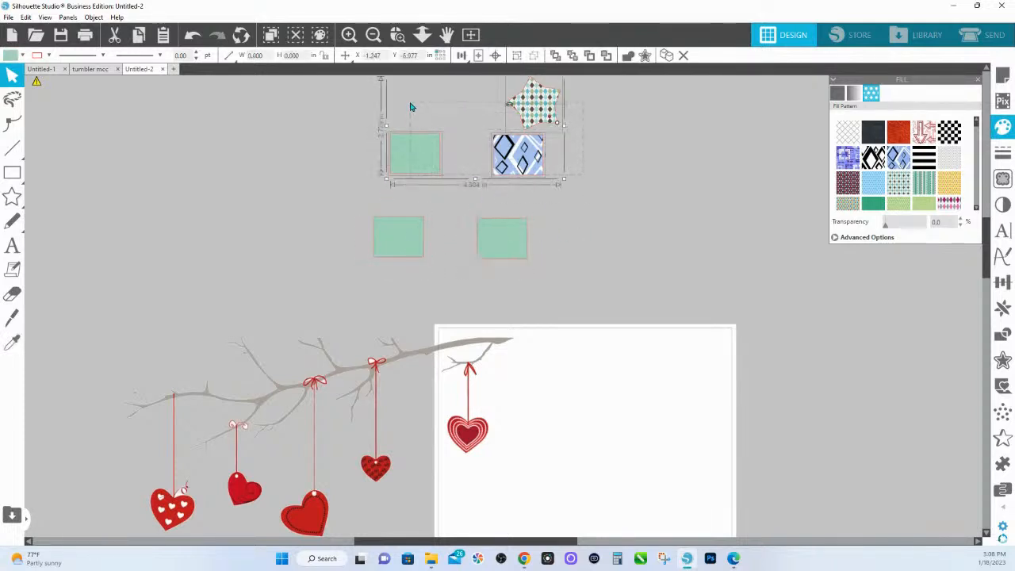
{"action": "left_click", "coordinate": [627, 56]}
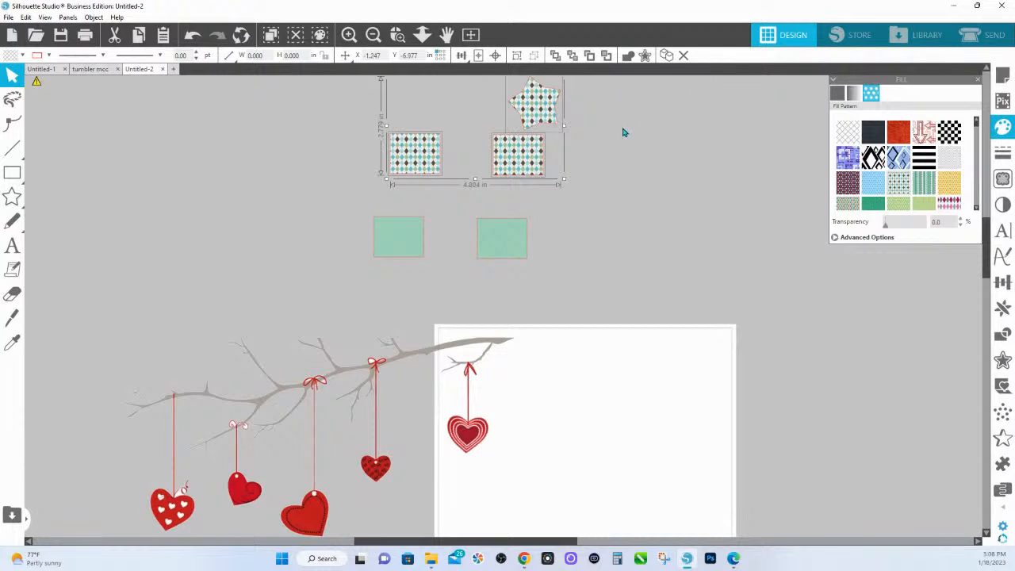
{"action": "key", "text": "i"}
{"action": "key", "text": "ctrl+z"}
{"action": "key", "text": "v"}
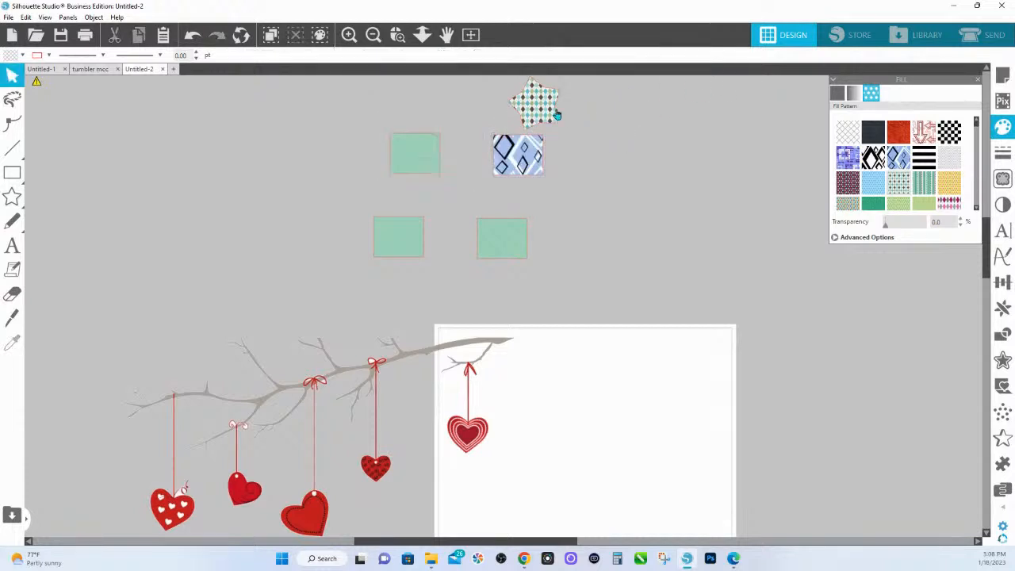
- Move the star so it overlaps the blue patterned rectangle, and weld the two shapes
{"action": "left_click_drag", "start_coordinate": [554, 117], "coordinate": [529, 143]}
{"action": "left_click", "coordinate": [612, 56]}
{"action": "left_click", "coordinate": [604, 170]}
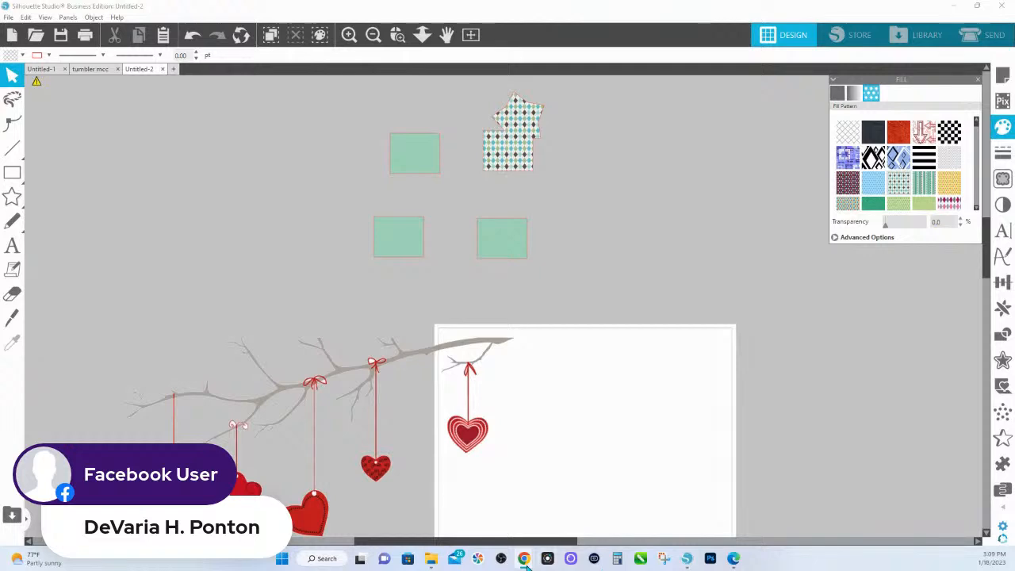
- Switch to Chrome and open the 365 CA Classes and Playbacks page of the HS INK 365 shop
{"action": "mouse_move", "coordinate": [524, 558]}
{"action": "left_click", "coordinate": [523, 480]}
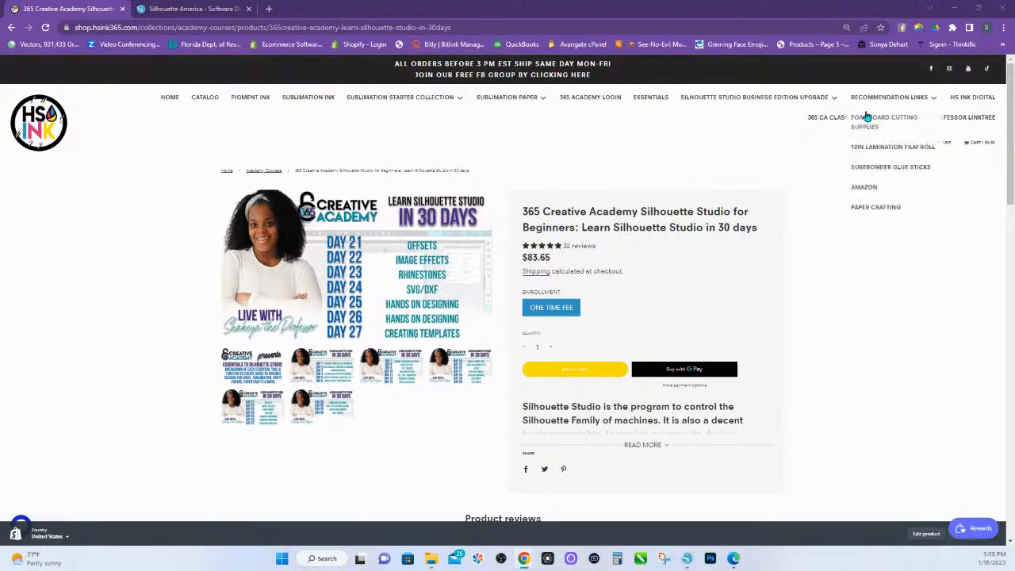
{"action": "left_click", "coordinate": [856, 125]}
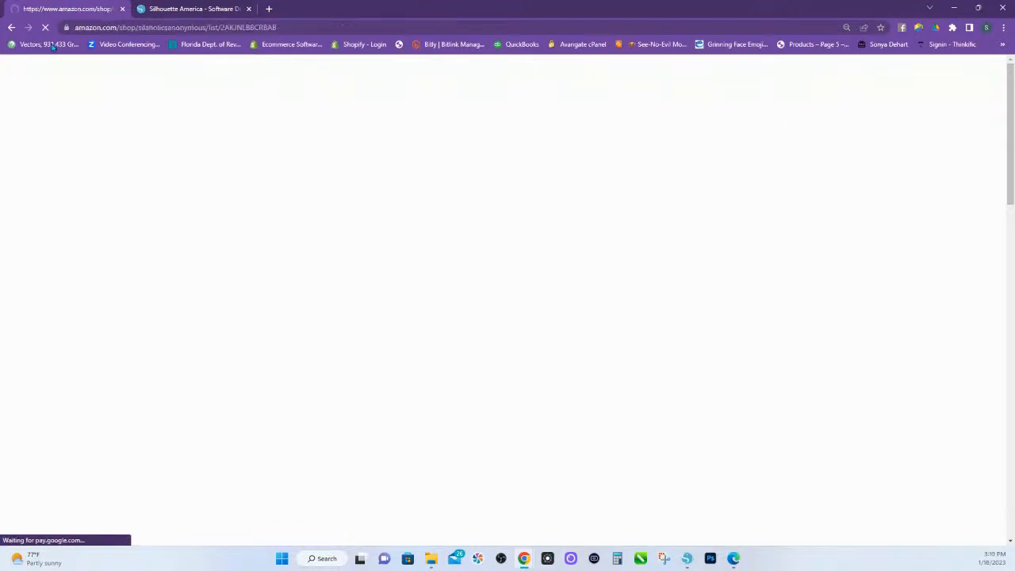
{"action": "left_click", "coordinate": [12, 29]}
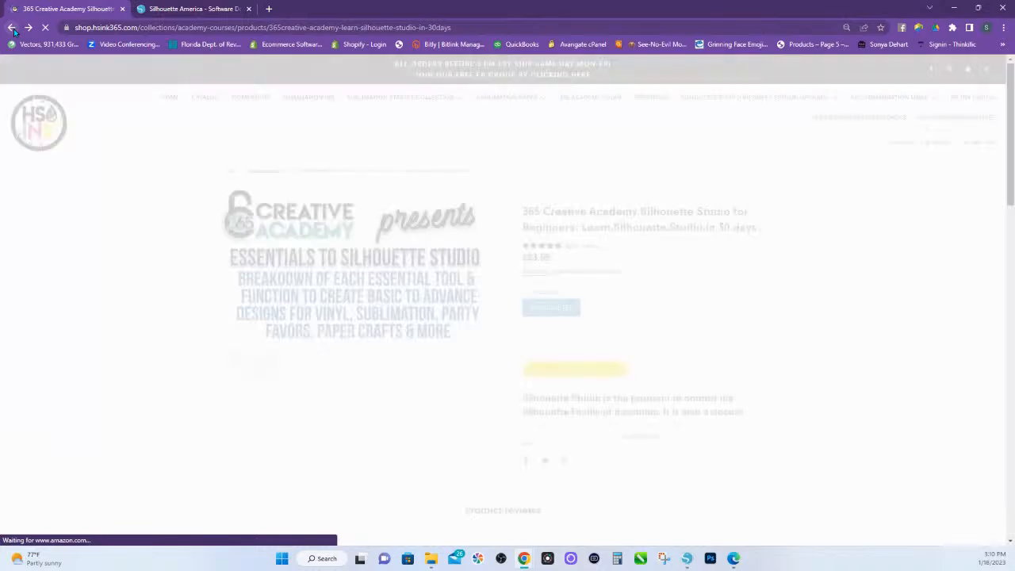
{"action": "mouse_move", "coordinate": [879, 121]}
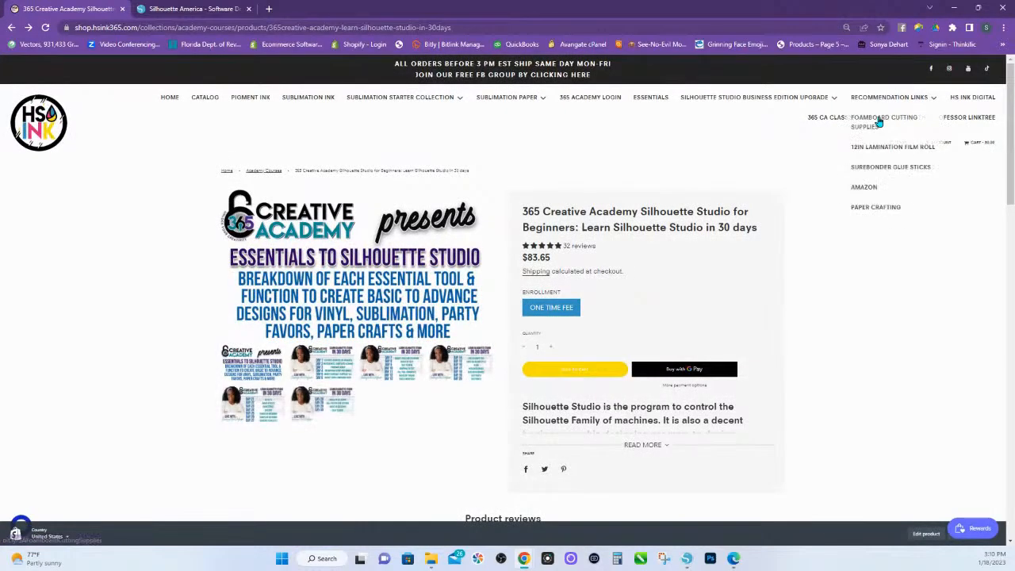
{"action": "left_click", "coordinate": [817, 121]}
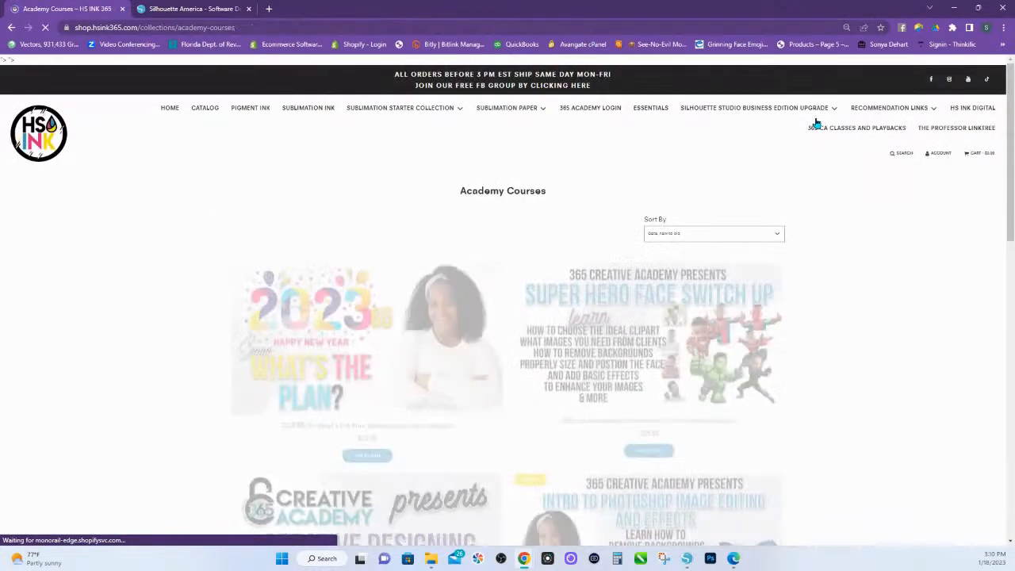
- Look through the Academy Courses listing from the first classes to the Event Decor & Favor Creations challenge
{"action": "scroll", "coordinate": [587, 222], "scroll_direction": "down", "scroll_amount": 3}
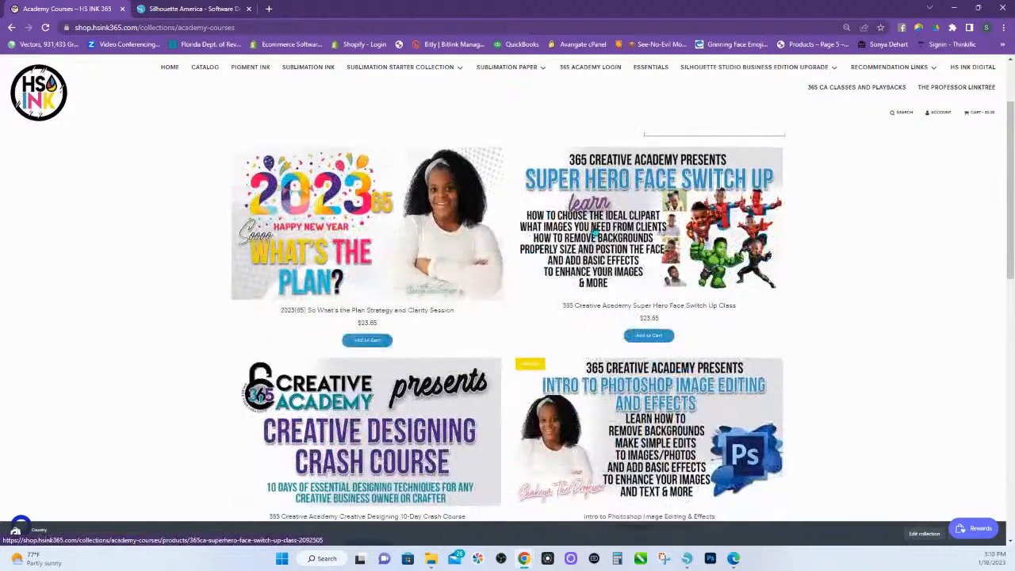
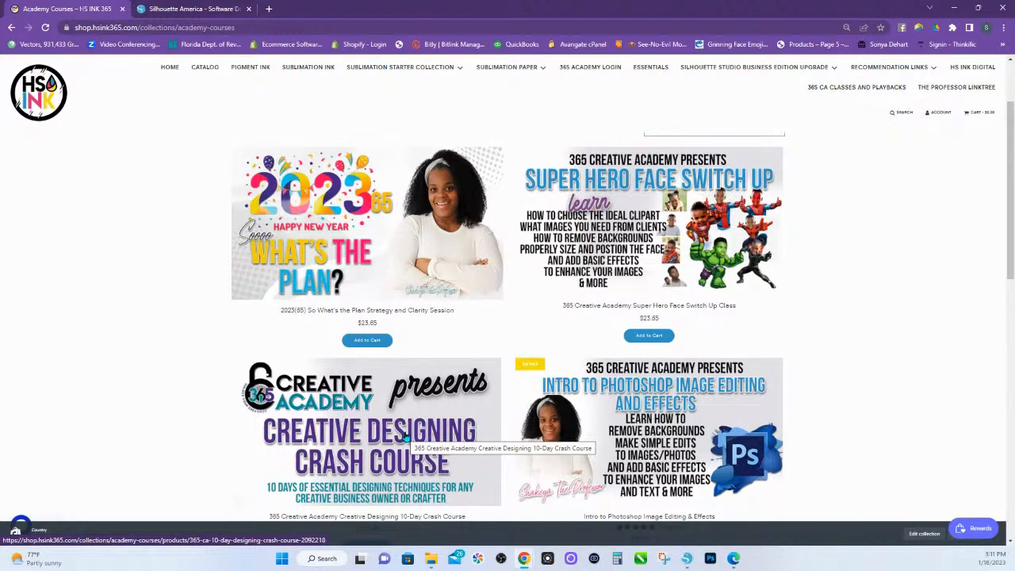
{"action": "scroll", "coordinate": [360, 369], "scroll_direction": "down", "scroll_amount": 3}
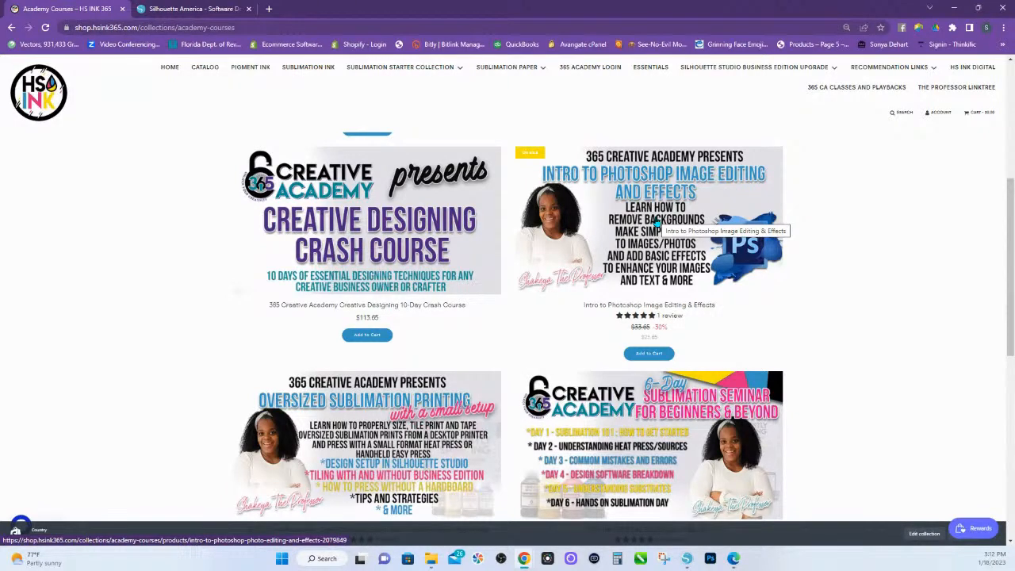
{"action": "scroll", "coordinate": [657, 226], "scroll_direction": "down", "scroll_amount": 5}
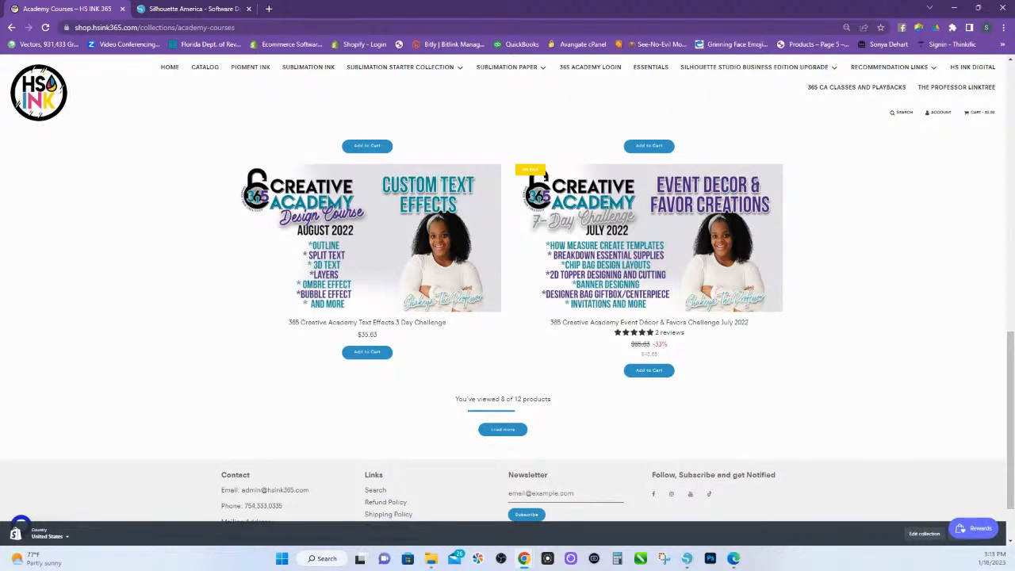
{"action": "scroll", "coordinate": [570, 370], "scroll_direction": "up", "scroll_amount": 1}
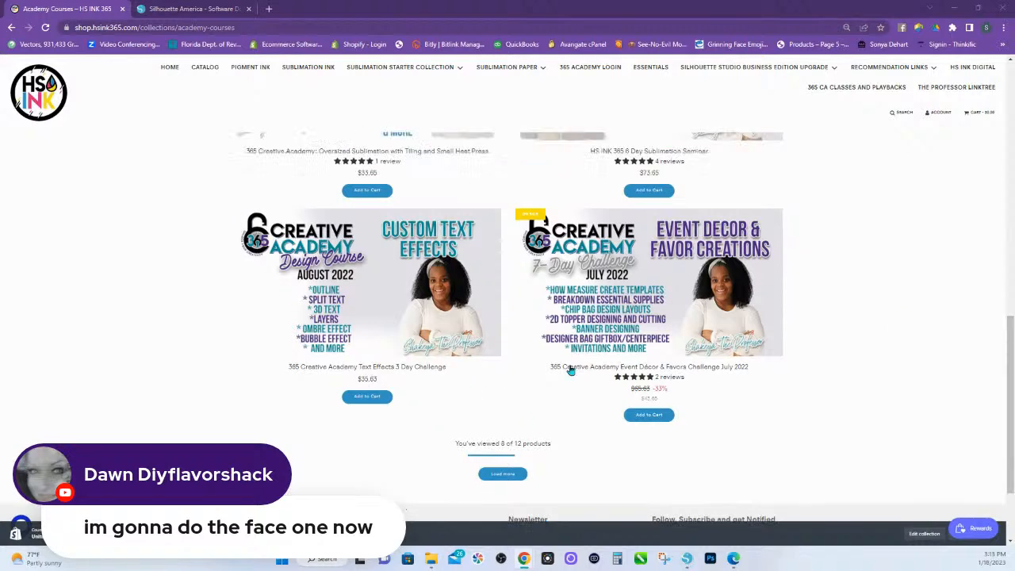
{"action": "scroll", "coordinate": [570, 369], "scroll_direction": "up", "scroll_amount": 5}
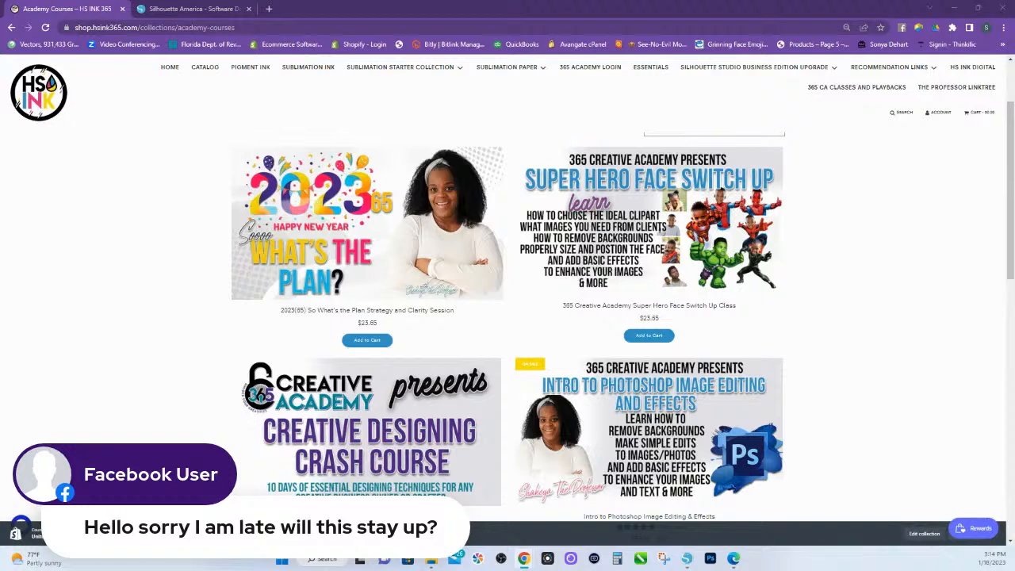
- Bring the Academy Courses page back in Chrome and check the prices of the listed classes
{"action": "left_click", "coordinate": [687, 558]}
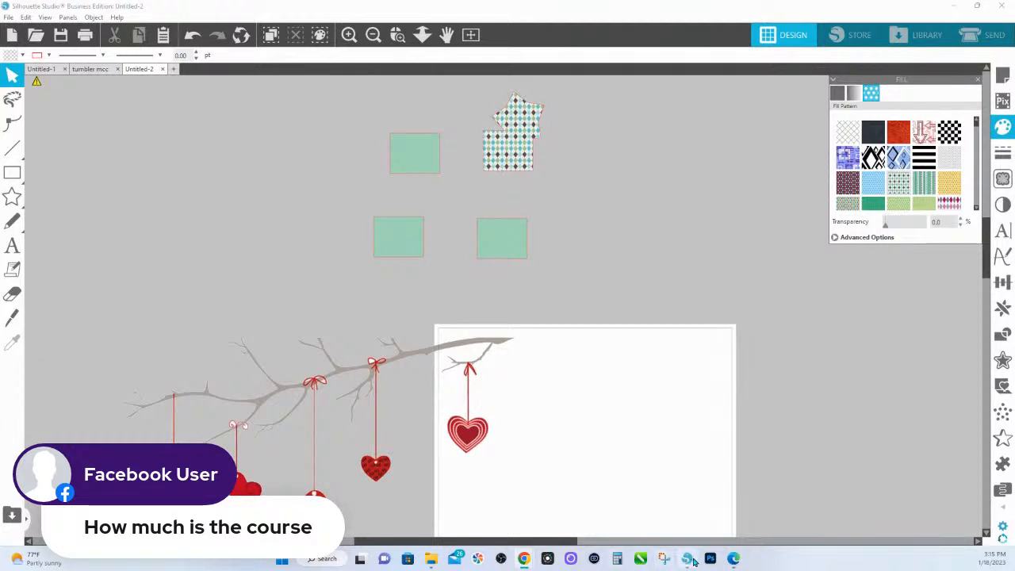
{"action": "mouse_move", "coordinate": [674, 562]}
{"action": "mouse_move", "coordinate": [523, 558]}
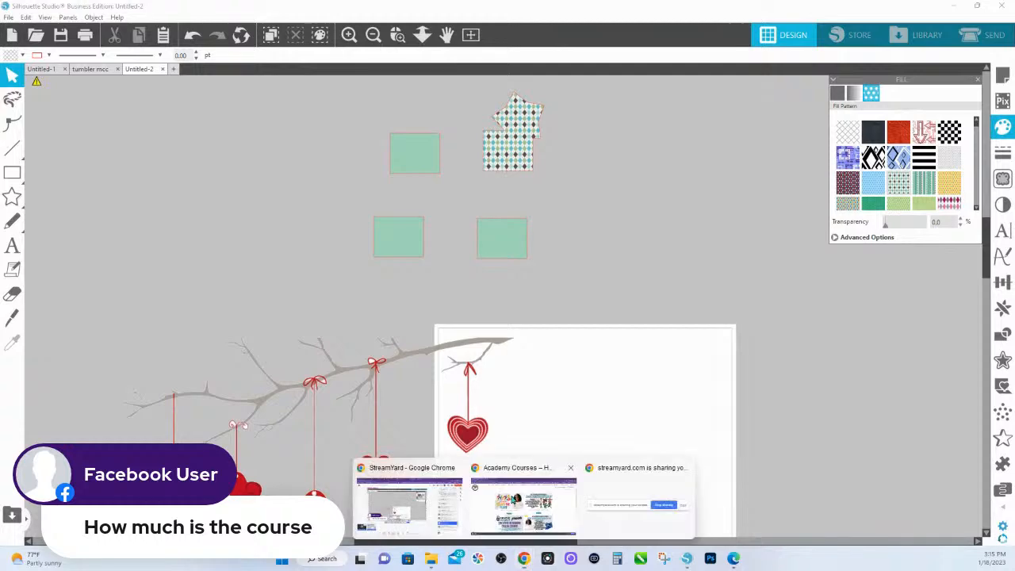
{"action": "left_click", "coordinate": [501, 514]}
{"action": "scroll", "coordinate": [304, 437], "scroll_direction": "down", "scroll_amount": 3}
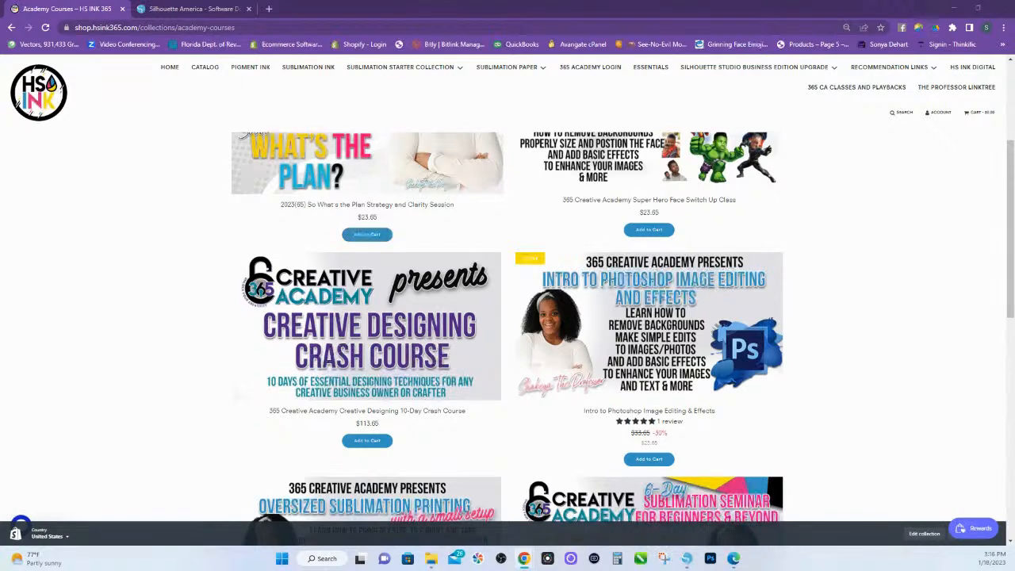
- Switch to Silhouette Studio, paste the red-hearts frame and heart corner images, and place them on opposite sides of the mint rectangles
{"action": "key", "text": "alt+Tab"}
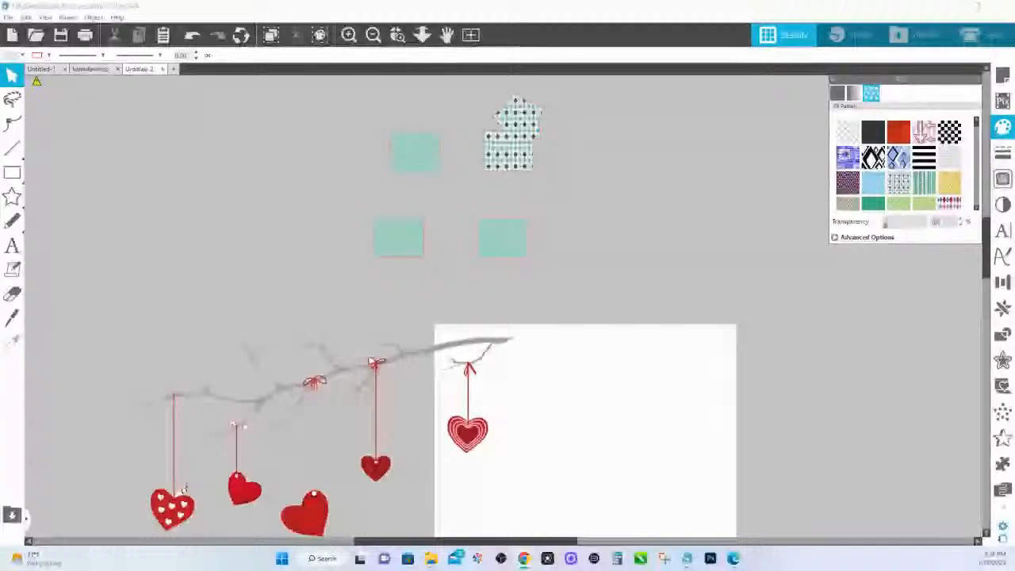
{"action": "key", "text": "ctrl+v"}
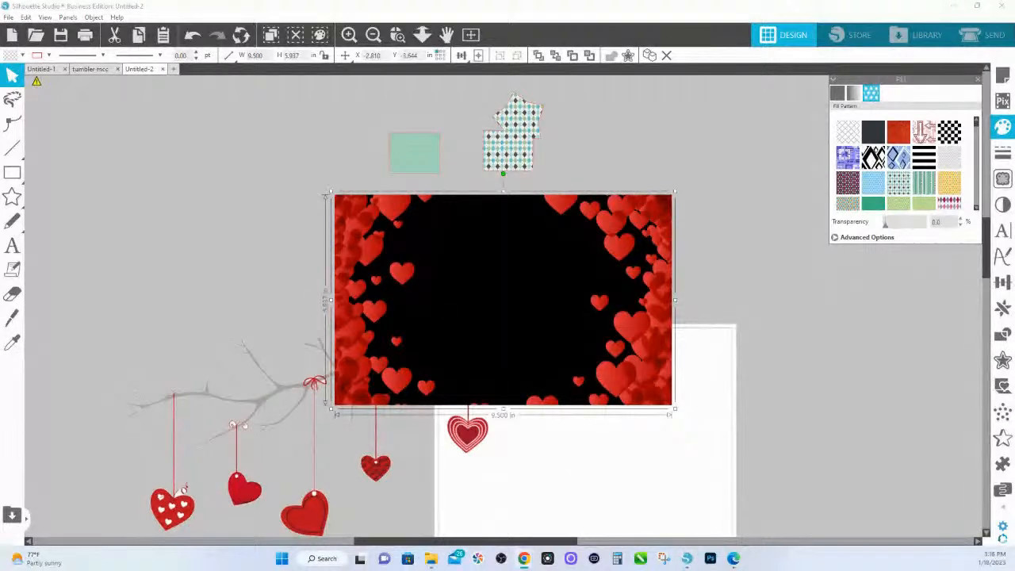
{"action": "right_click", "coordinate": [137, 207]}
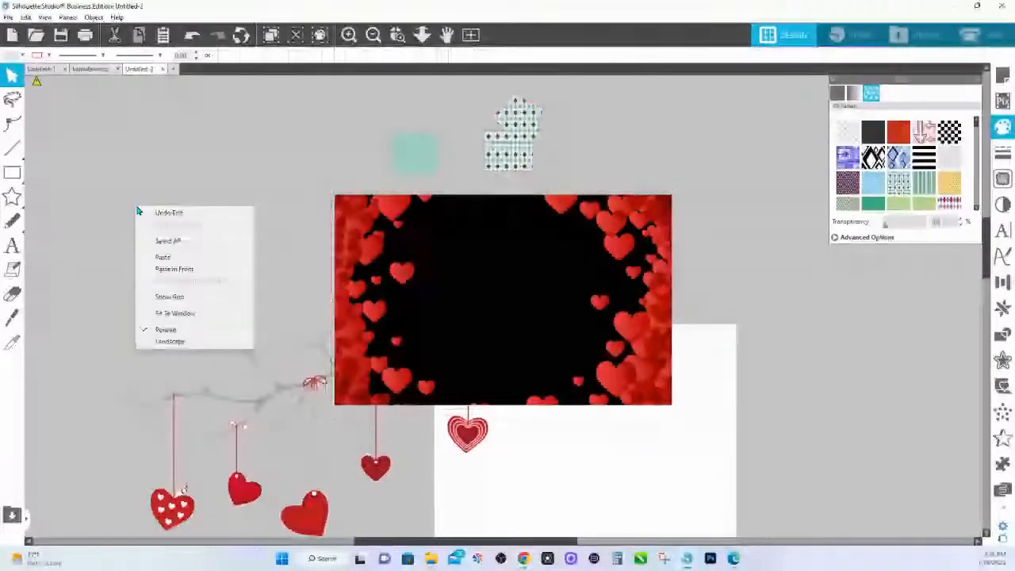
{"action": "left_click", "coordinate": [190, 257]}
{"action": "left_click_drag", "start_coordinate": [660, 292], "coordinate": [319, 236]}
{"action": "left_click_drag", "start_coordinate": [524, 293], "coordinate": [699, 211]}
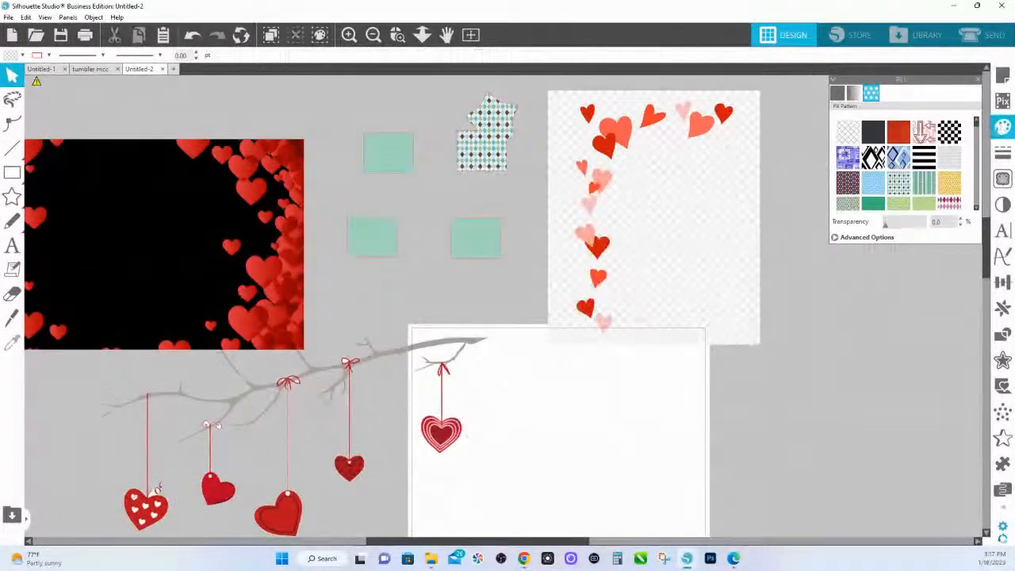
- Trace and detach the hearts from the heart corner image with an 85% threshold, and move the leftover image onto the red-hearts frame
{"action": "left_click", "coordinate": [1003, 179]}
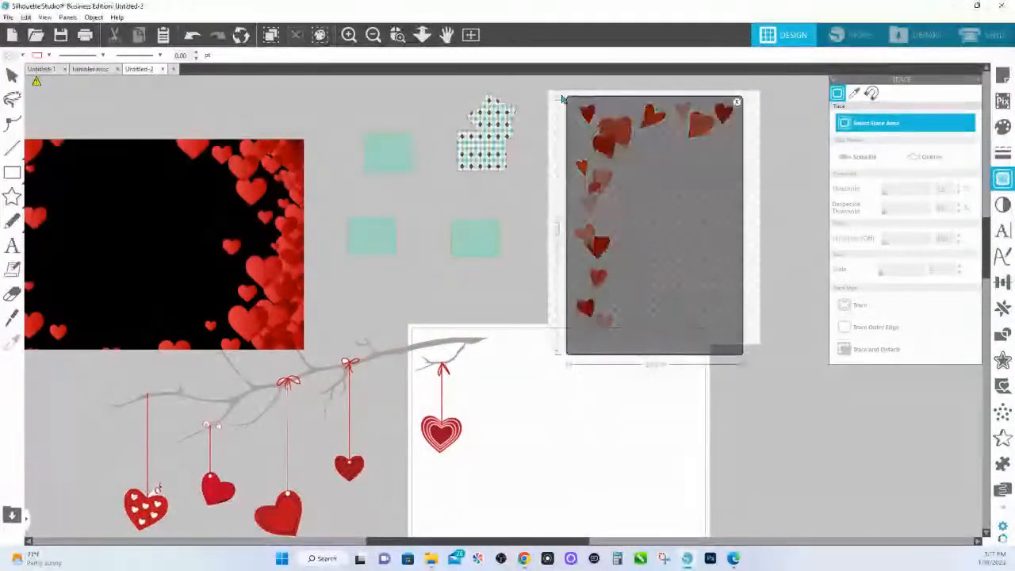
{"action": "left_click_drag", "start_coordinate": [566, 91], "coordinate": [534, 88]}
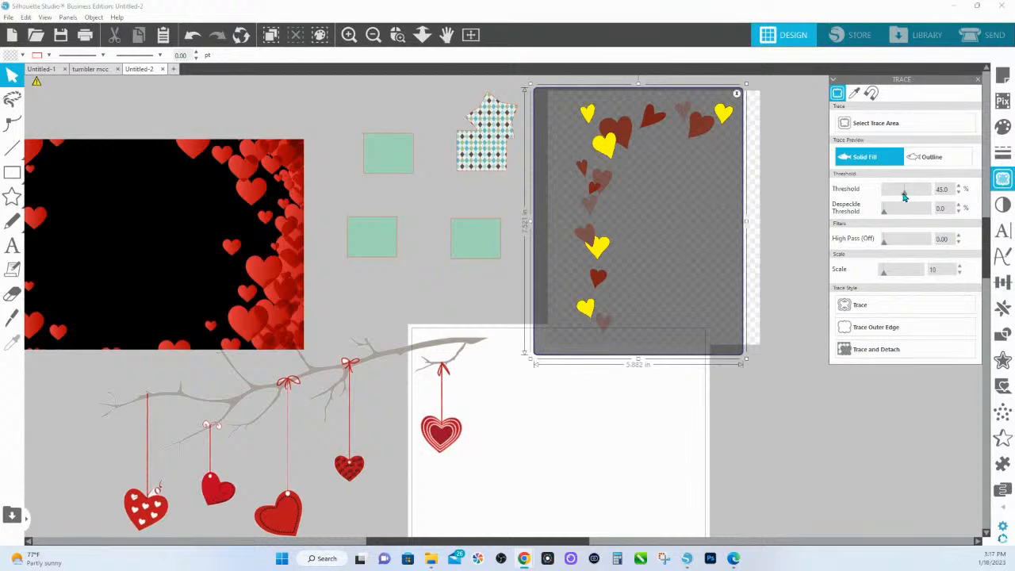
{"action": "left_click_drag", "start_coordinate": [905, 195], "coordinate": [923, 197]}
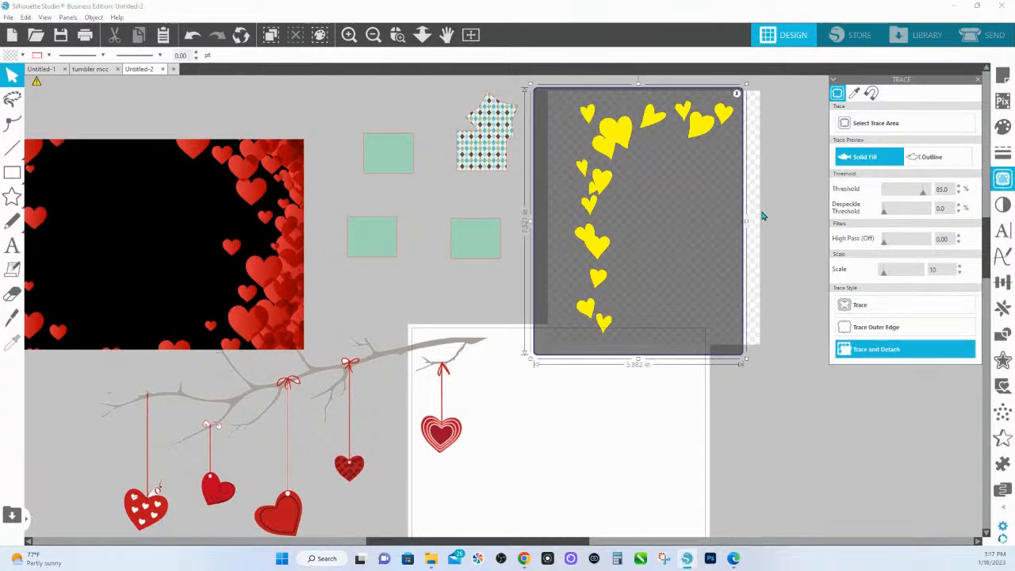
{"action": "mouse_move", "coordinate": [752, 181]}
{"action": "left_mouse_down"}
{"action": "mouse_move", "coordinate": [552, 191]}
{"action": "mouse_move", "coordinate": [212, 244]}
{"action": "left_mouse_up"}
- Draw a rectangle about 5.9 in wide around the detached hearts, and group all the hearts together
{"action": "left_click", "coordinate": [12, 171]}
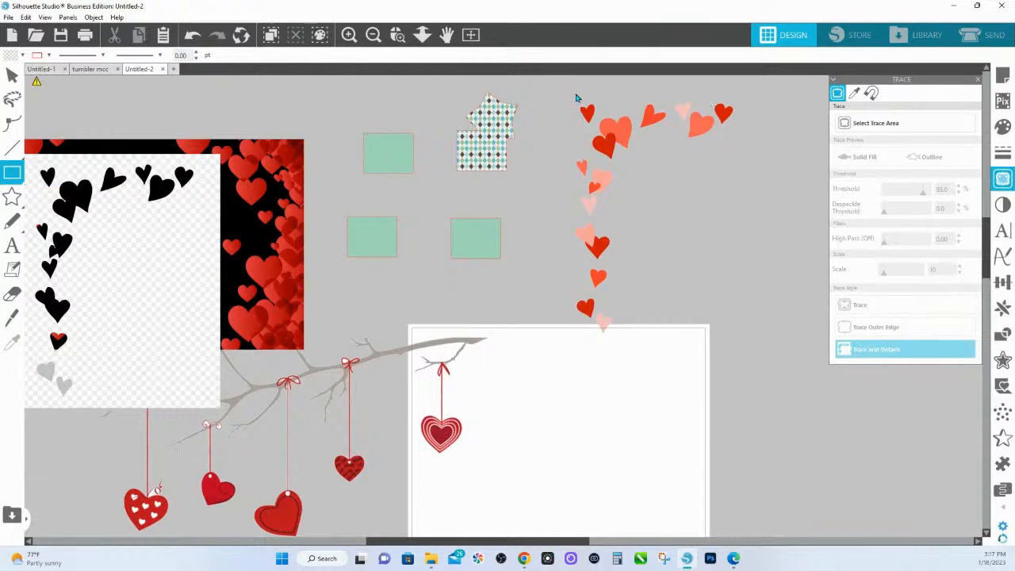
{"action": "left_click_drag", "start_coordinate": [567, 93], "coordinate": [581, 110]}
{"action": "left_click", "coordinate": [709, 129]}
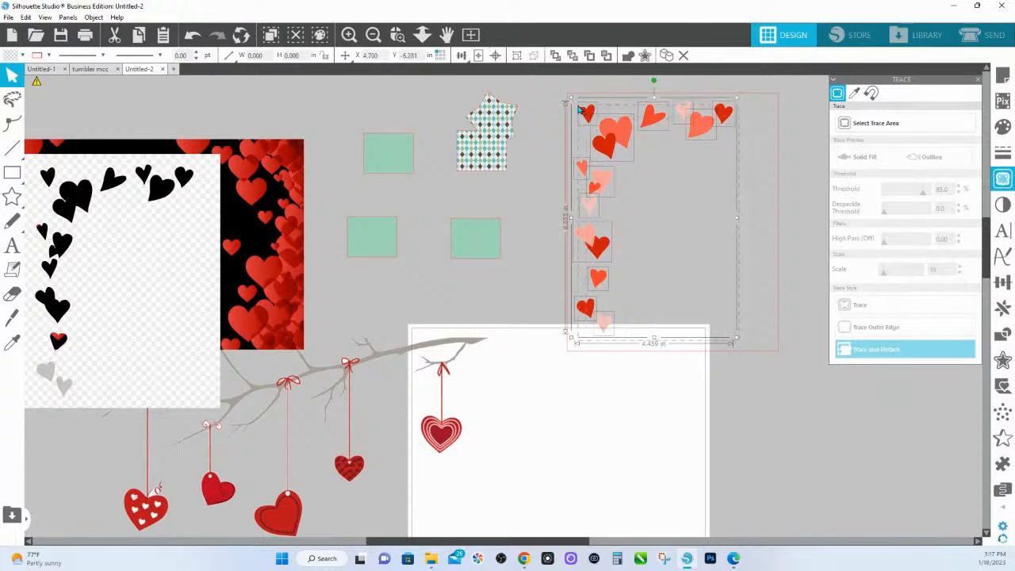
{"action": "right_click", "coordinate": [591, 119]}
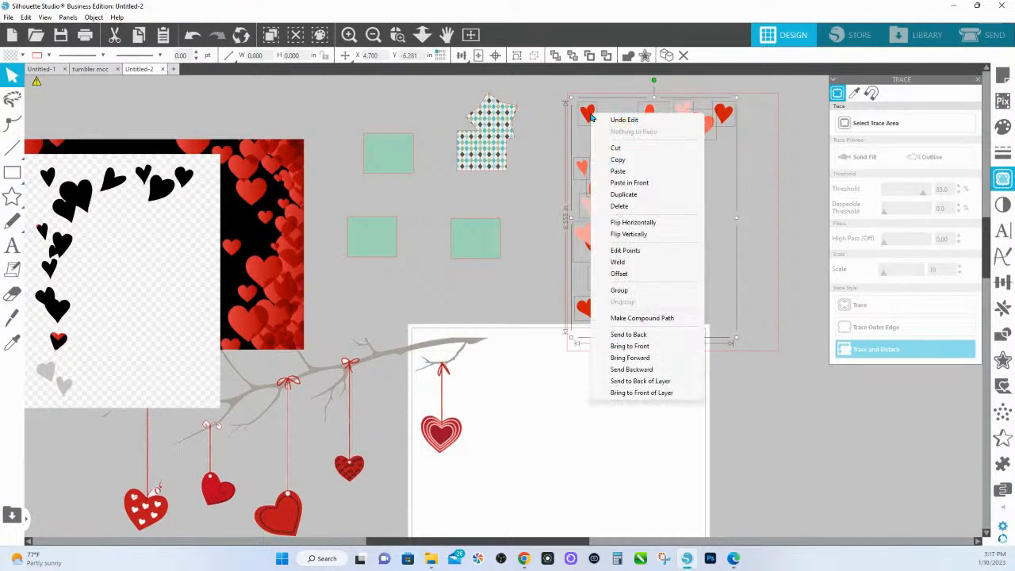
{"action": "left_click", "coordinate": [647, 290]}
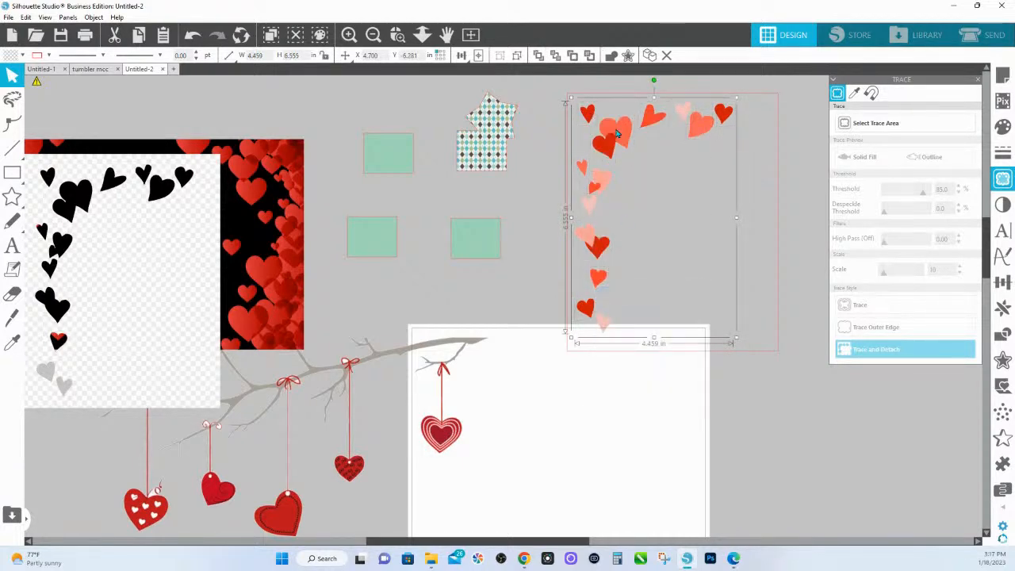
- Move the grouped hearts into the rectangle's upper-left corner, and place a copy of the hearts and rectangle to the lower right
{"action": "left_click_drag", "start_coordinate": [616, 131], "coordinate": [609, 126]}
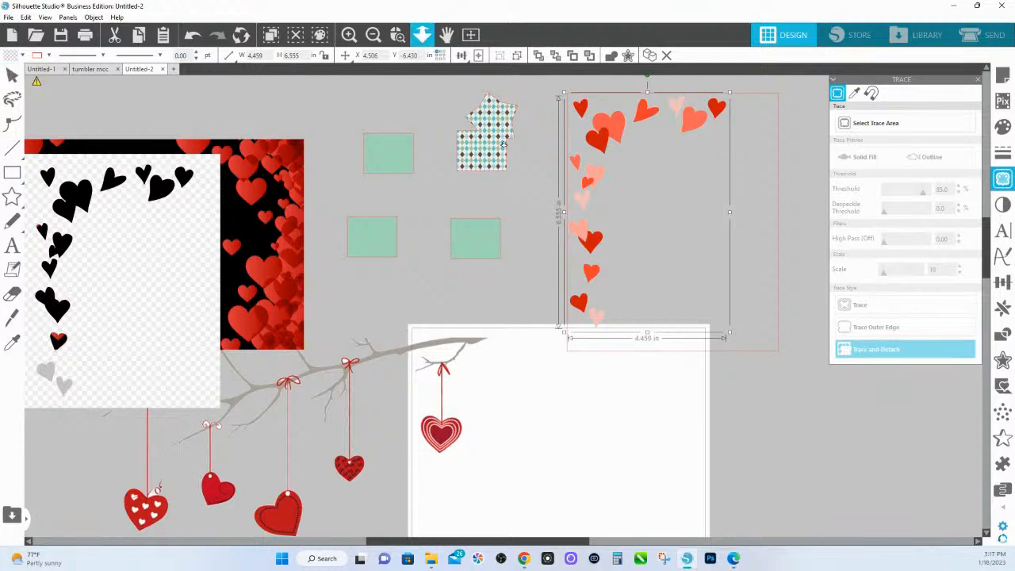
{"action": "left_click", "coordinate": [422, 34]}
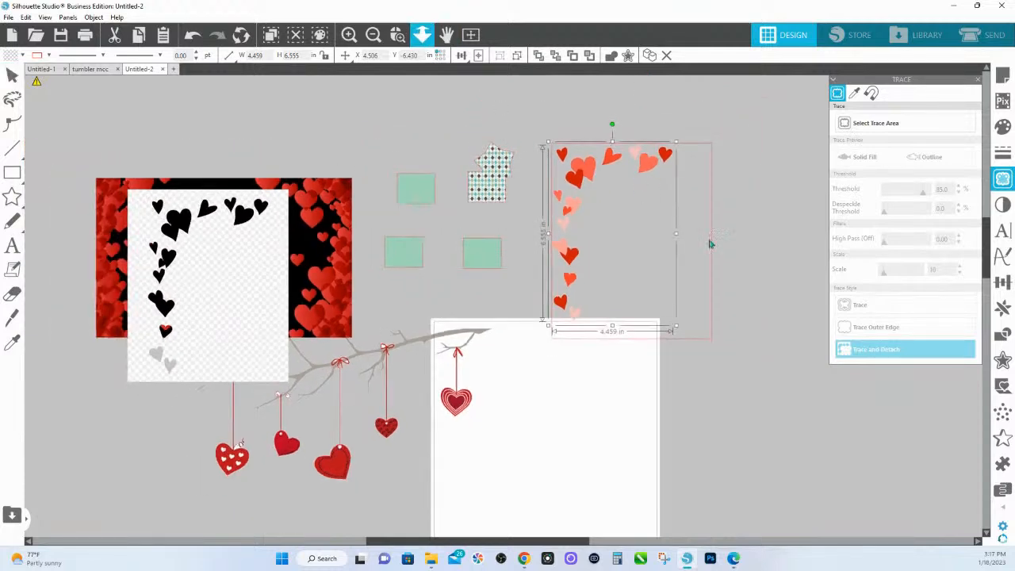
{"action": "mouse_move", "coordinate": [579, 176]}
{"action": "left_mouse_down"}
{"action": "mouse_move", "coordinate": [790, 364]}
{"action": "mouse_move", "coordinate": [835, 378]}
{"action": "left_mouse_up"}
- Scale the original heart group to about 2.78 x 4.08 in, and mirror a copy directly below it, nudged slightly to the right
{"action": "left_click", "coordinate": [587, 180]}
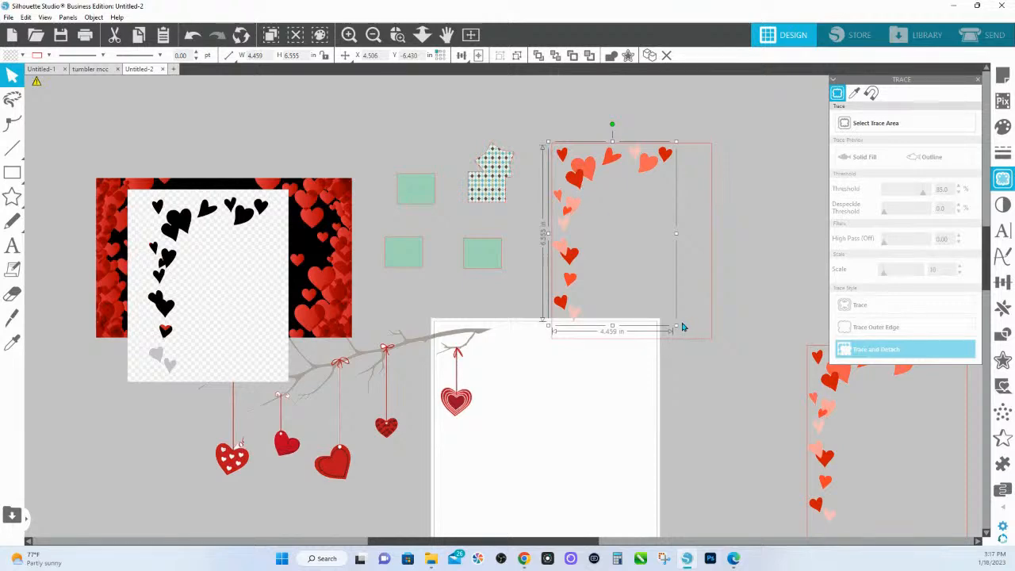
{"action": "left_click_drag", "start_coordinate": [675, 325], "coordinate": [632, 259]}
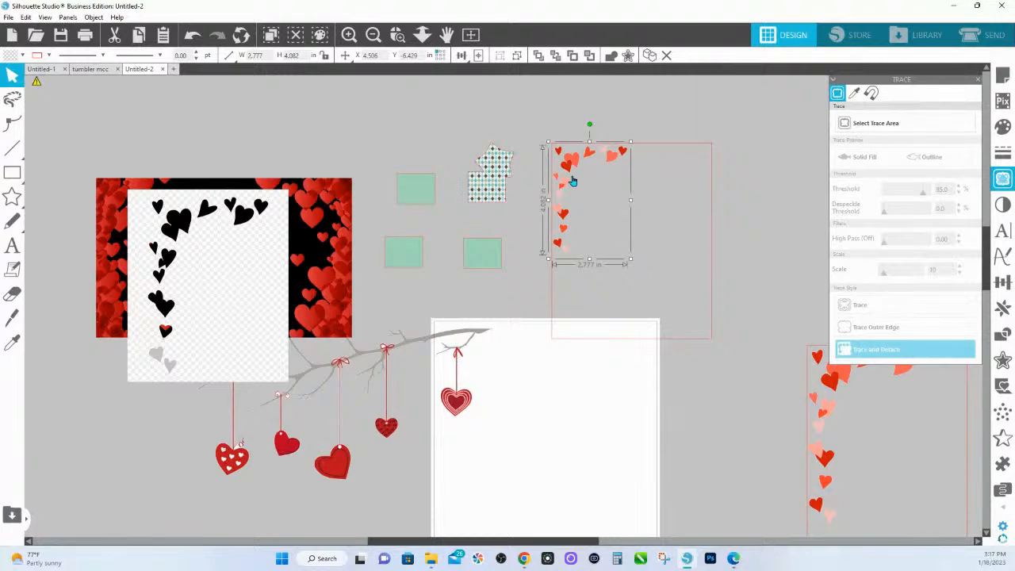
{"action": "left_click", "coordinate": [1004, 335]}
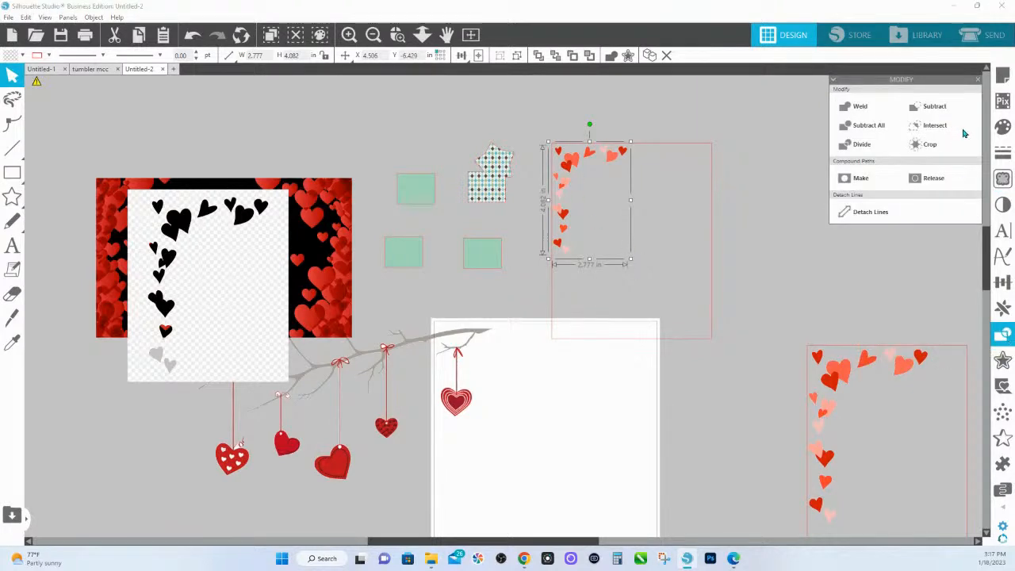
{"action": "left_click", "coordinate": [1002, 308]}
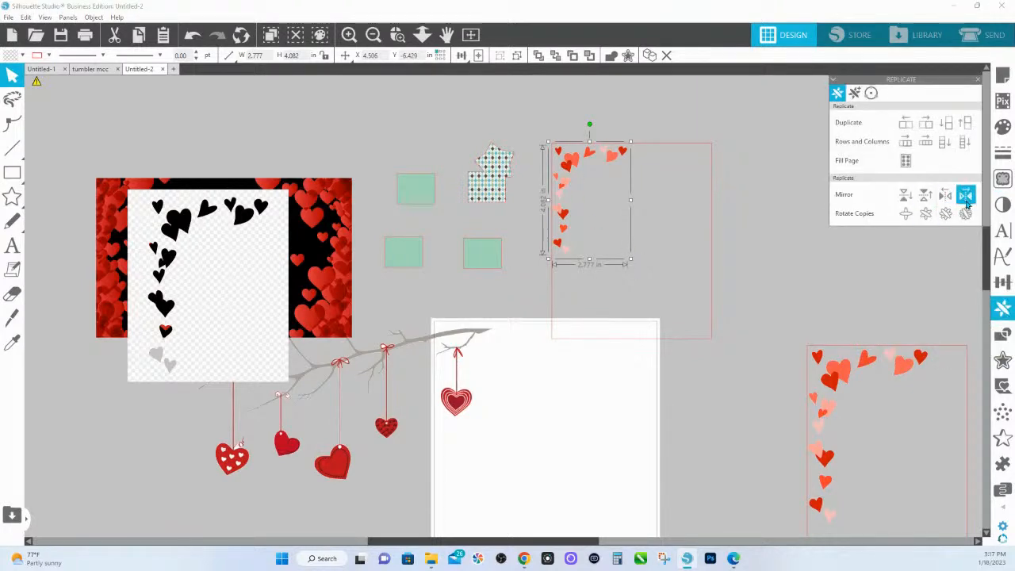
{"action": "left_click", "coordinate": [925, 198]}
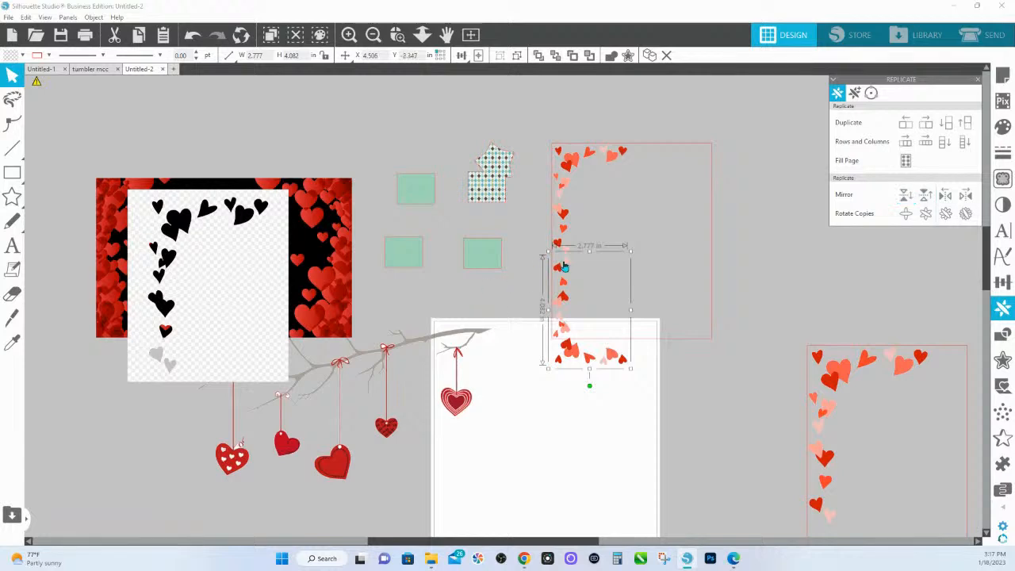
{"action": "left_click_drag", "start_coordinate": [567, 267], "coordinate": [572, 270]}
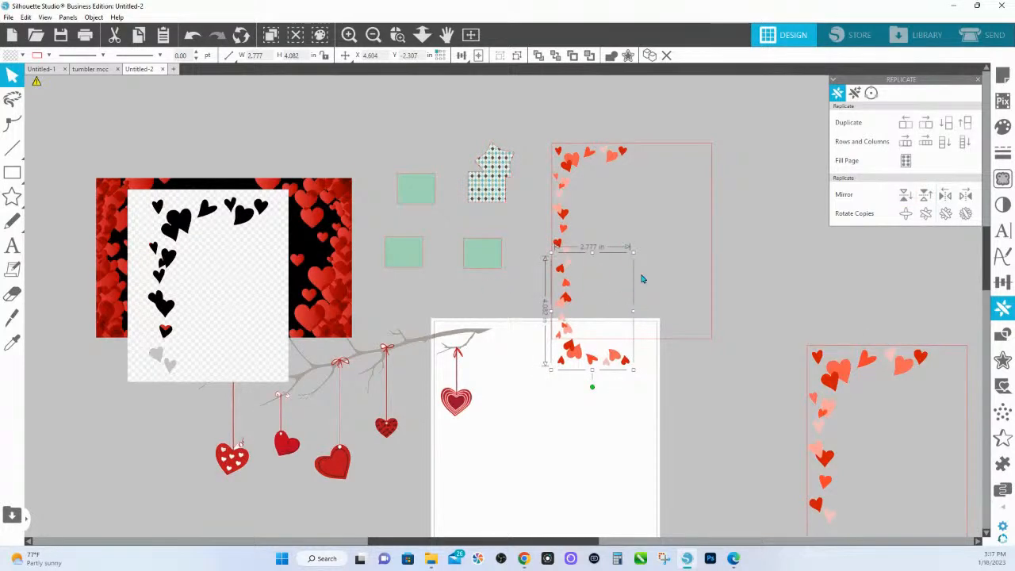
- Stretch the rectangle down to about 8.7 in high so it encloses both heart groups, and nudge the mirrored hearts slightly down
{"action": "left_click", "coordinate": [672, 339]}
{"action": "left_click_drag", "start_coordinate": [633, 343], "coordinate": [637, 384]}
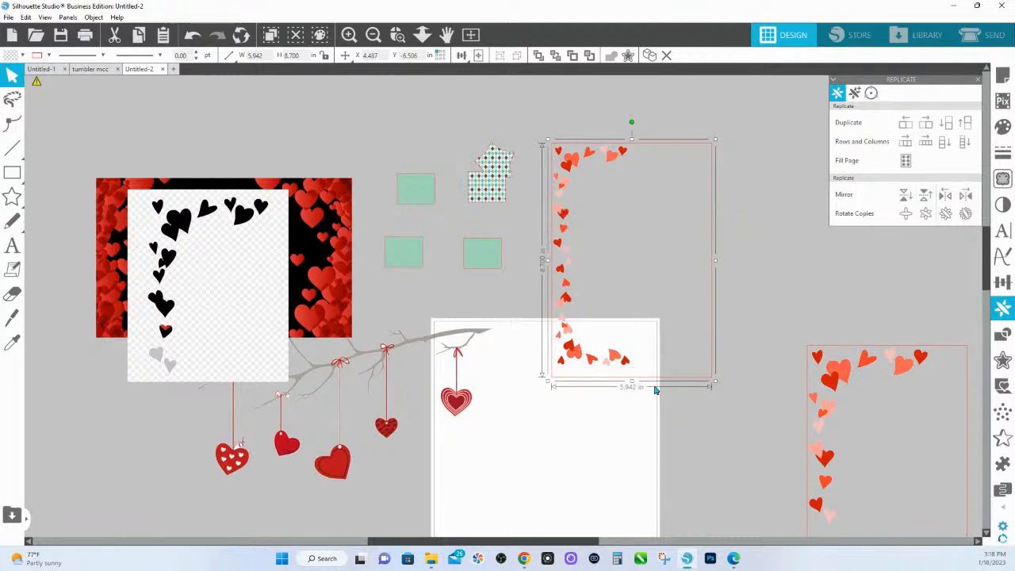
{"action": "left_click_drag", "start_coordinate": [574, 344], "coordinate": [573, 347]}
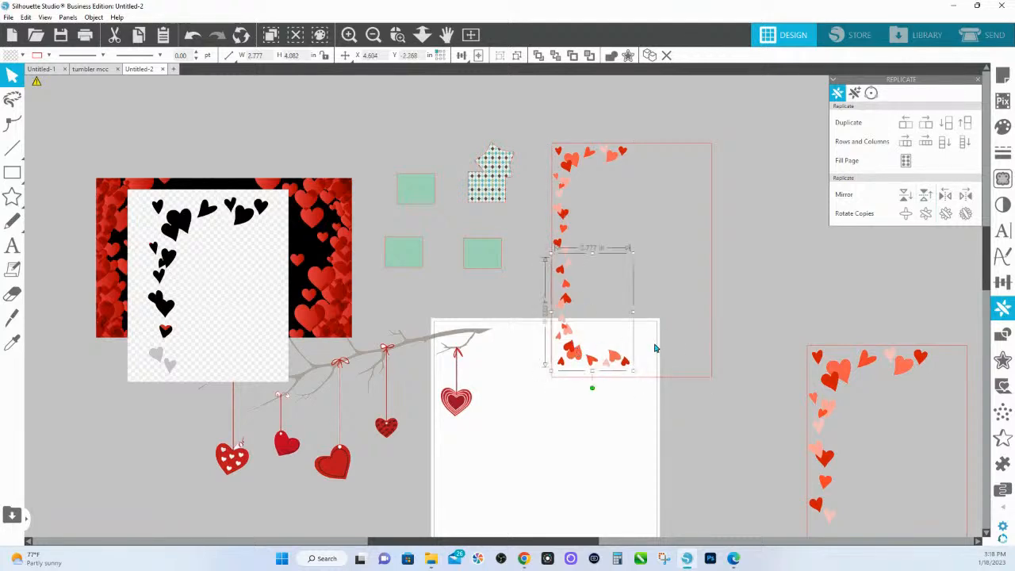
- Try welding the upper and mirrored lower heart groups together, and undo the weld
{"action": "left_click_drag", "start_coordinate": [656, 347], "coordinate": [565, 191]}
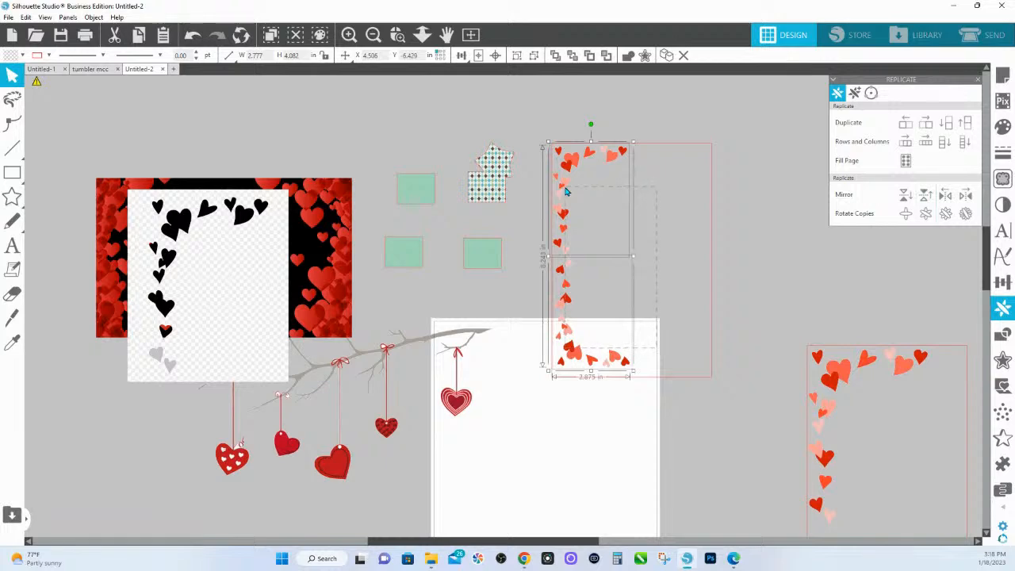
{"action": "left_click", "coordinate": [627, 55]}
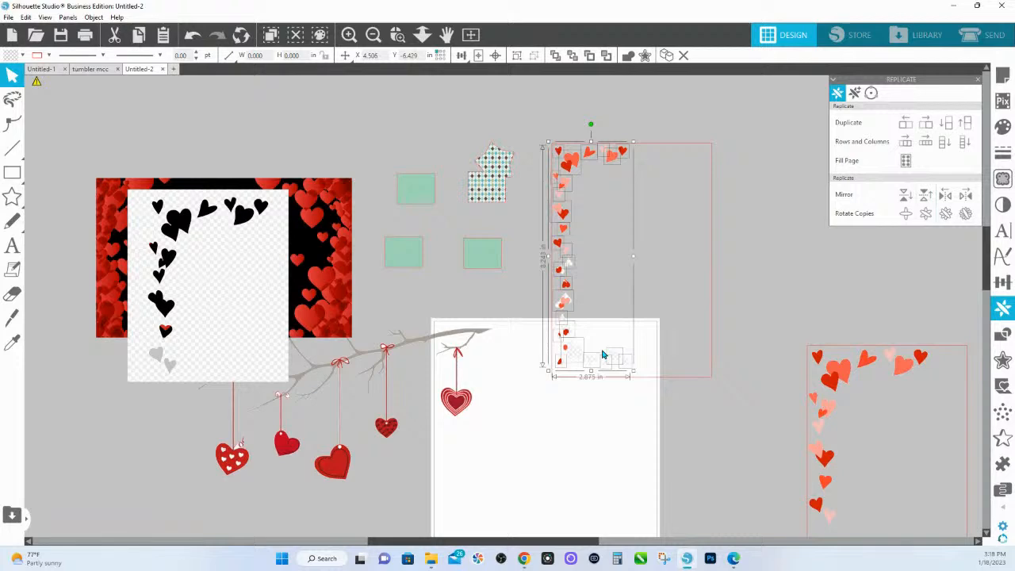
{"action": "key", "text": "ctrl+shift+i"}
{"action": "key", "text": "ctrl+shift+i"}
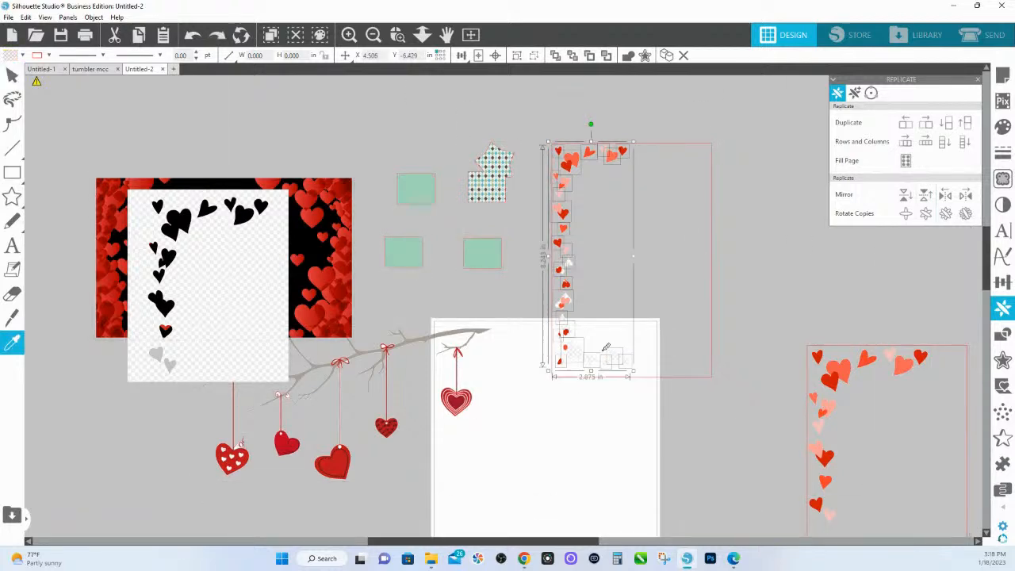
{"action": "key", "text": "v"}
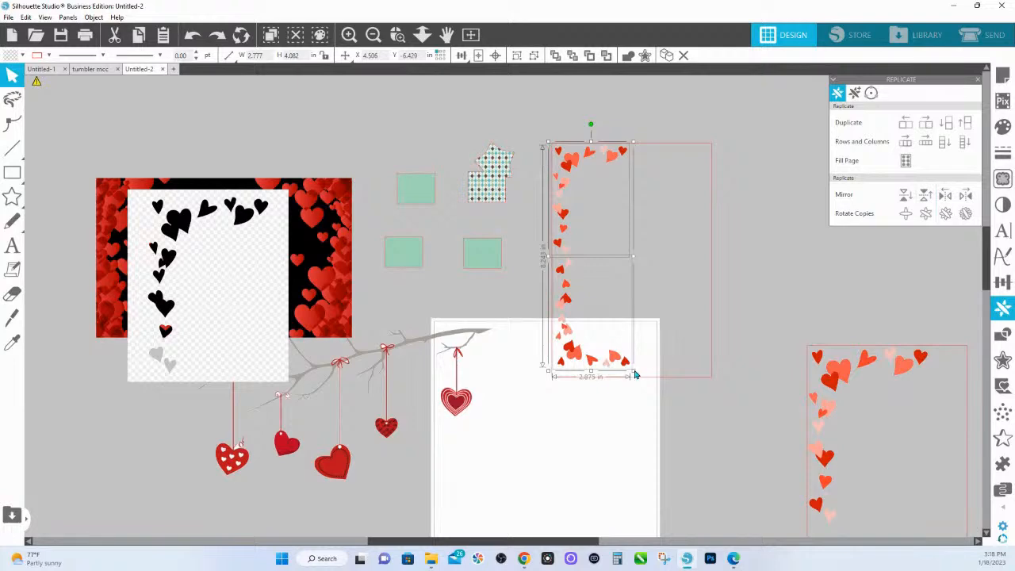
- Group the upper and lower heart groups together, and ungroup them again after checking where they meet
{"action": "right_click", "coordinate": [600, 370]}
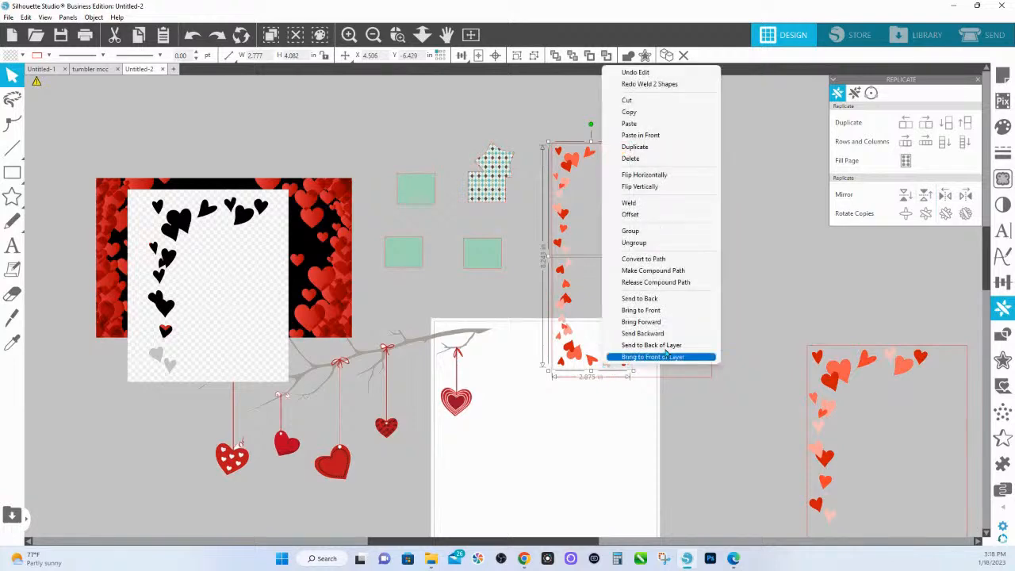
{"action": "left_click", "coordinate": [645, 231]}
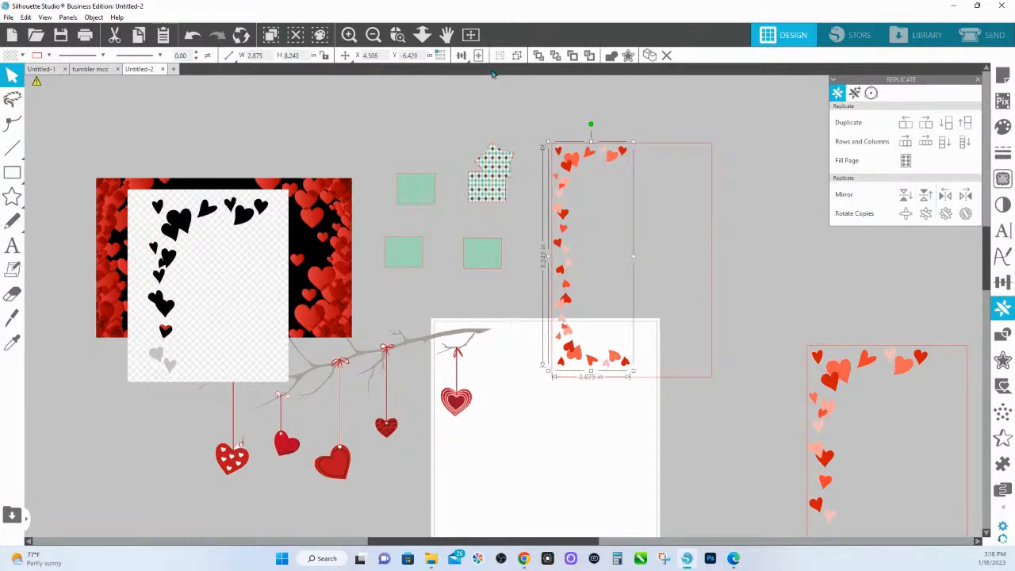
{"action": "left_click", "coordinate": [398, 34]}
{"action": "left_click_drag", "start_coordinate": [563, 237], "coordinate": [603, 290]}
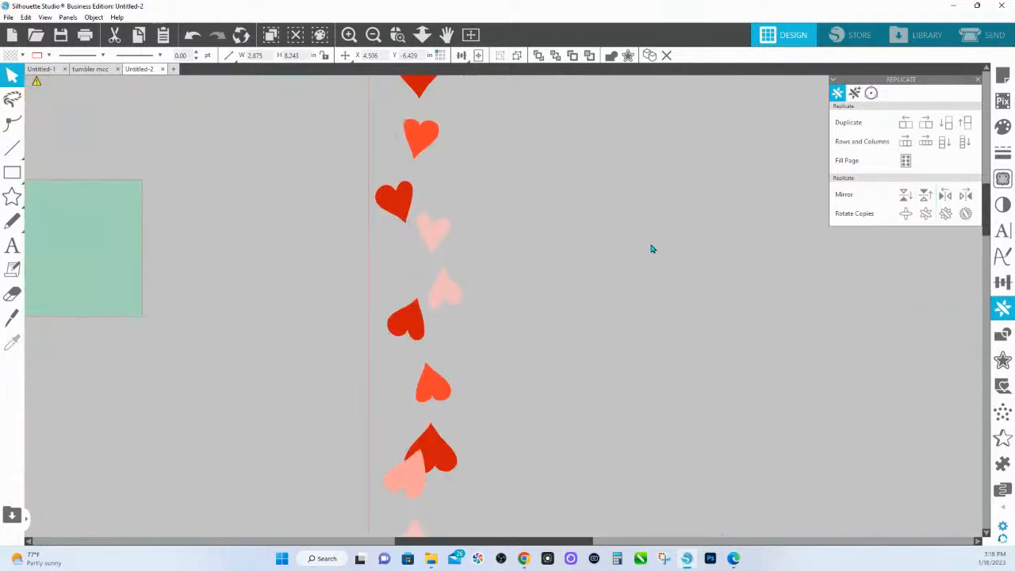
{"action": "left_click", "coordinate": [461, 301]}
{"action": "right_click", "coordinate": [448, 290]}
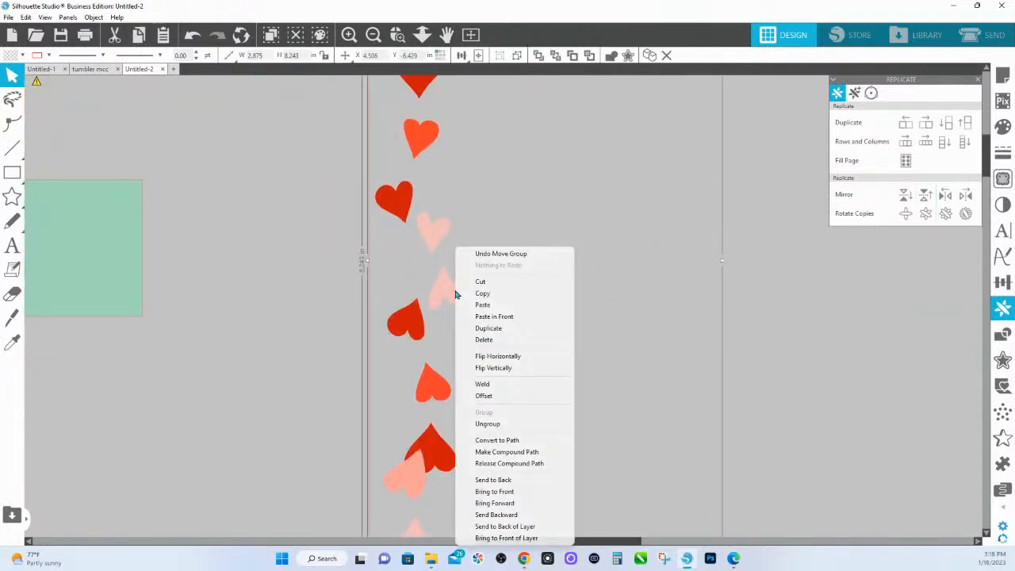
{"action": "left_click", "coordinate": [506, 426]}
- Move the lower heart group up until its first pale pink heart overlaps the last pale pink heart of the upper group
{"action": "left_click_drag", "start_coordinate": [442, 305], "coordinate": [443, 255]}
{"action": "left_click", "coordinate": [182, 306]}
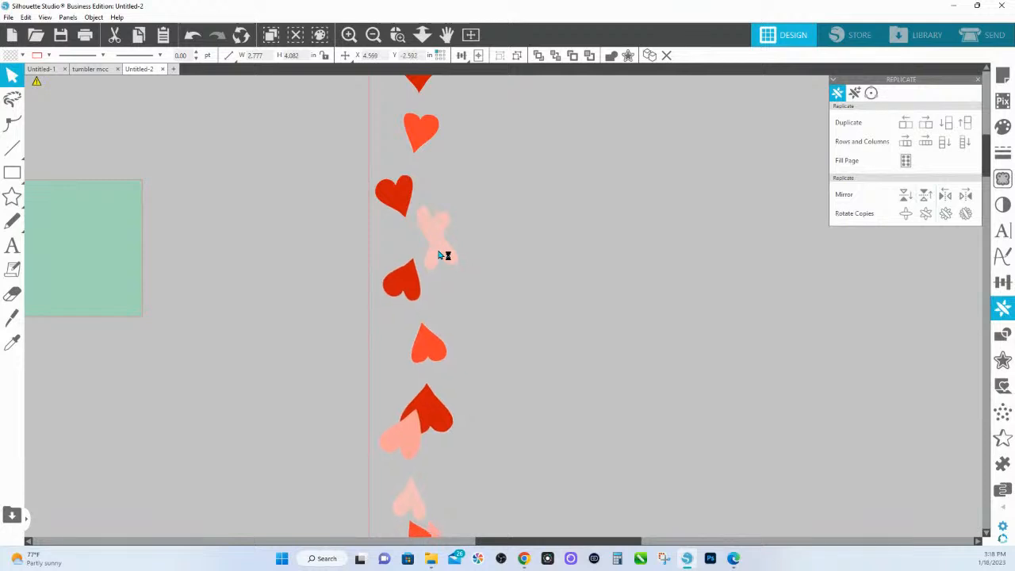
{"action": "right_click", "coordinate": [443, 255]}
{"action": "left_click", "coordinate": [468, 187]}
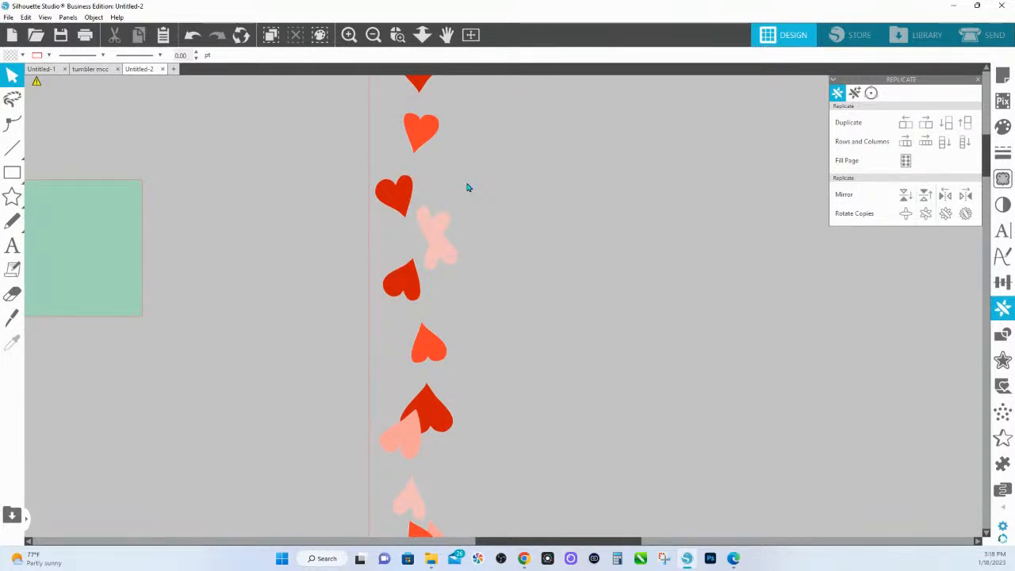
{"action": "left_click", "coordinate": [422, 36]}
{"action": "left_click_drag", "start_coordinate": [430, 290], "coordinate": [408, 93]}
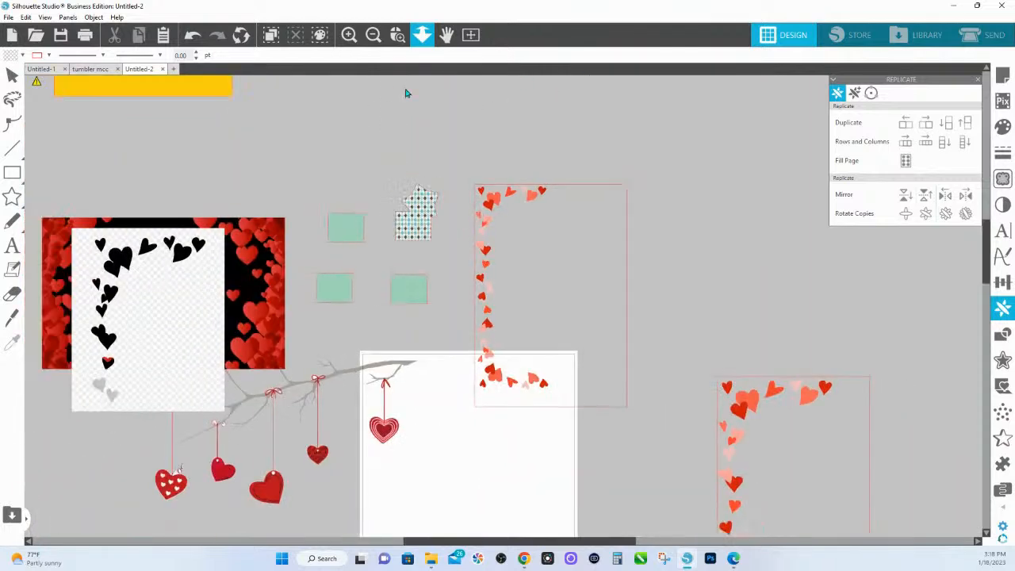
- Try to weld the two overlapping heart groups into one shape, and undo the weld
{"action": "left_click", "coordinate": [543, 380]}
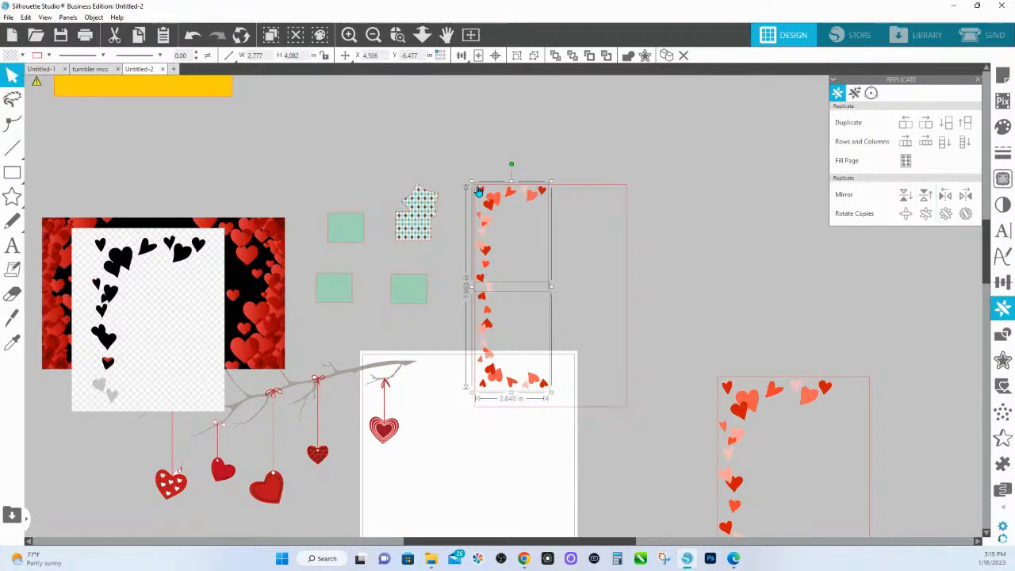
{"action": "left_click", "coordinate": [627, 55]}
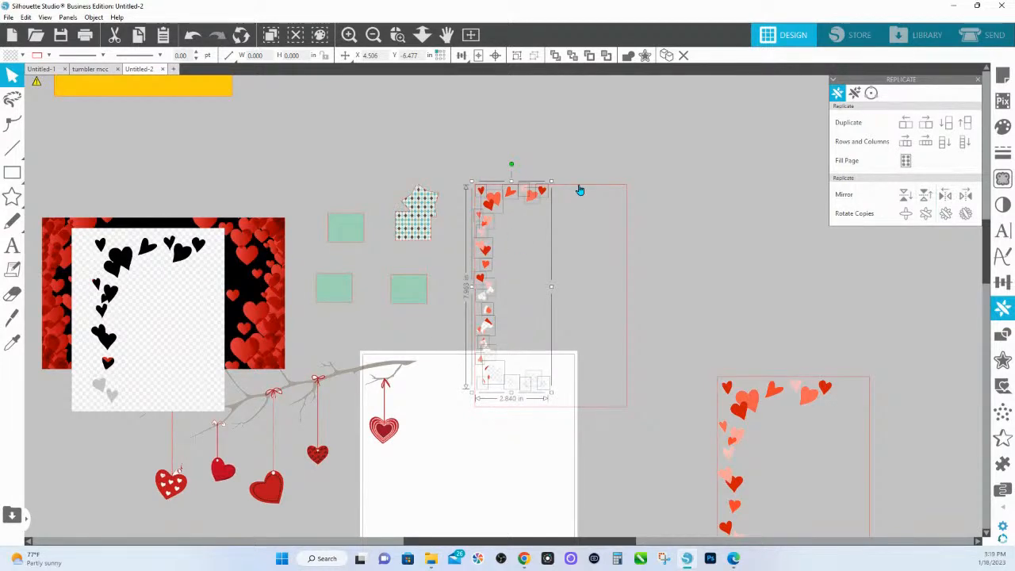
{"action": "key", "text": "ctrl+g"}
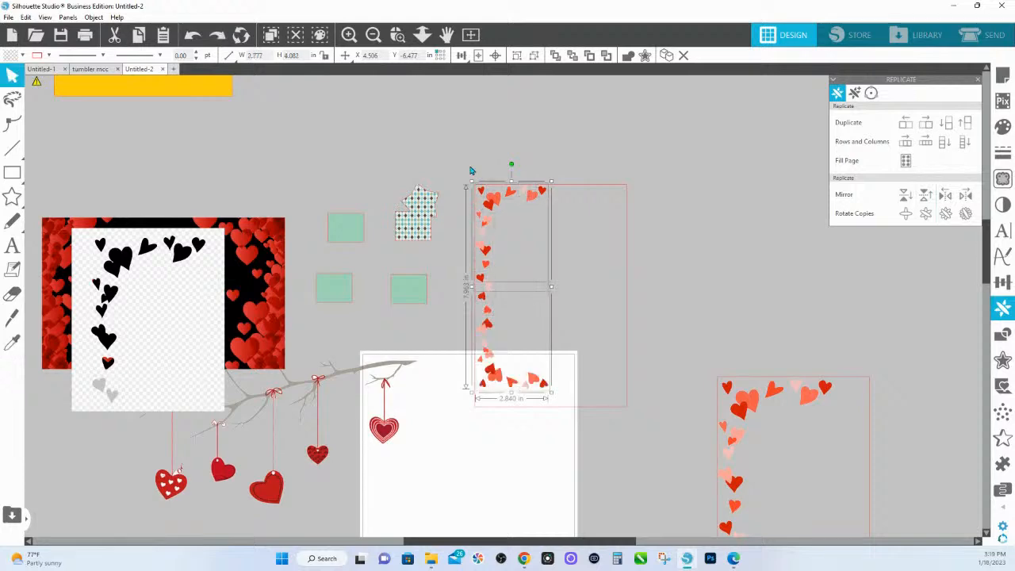
- Place a copy of the heart groups and rectangle to the upper right, and weld the copy into one shape
{"action": "left_click_drag", "start_coordinate": [480, 164], "coordinate": [847, 272]}
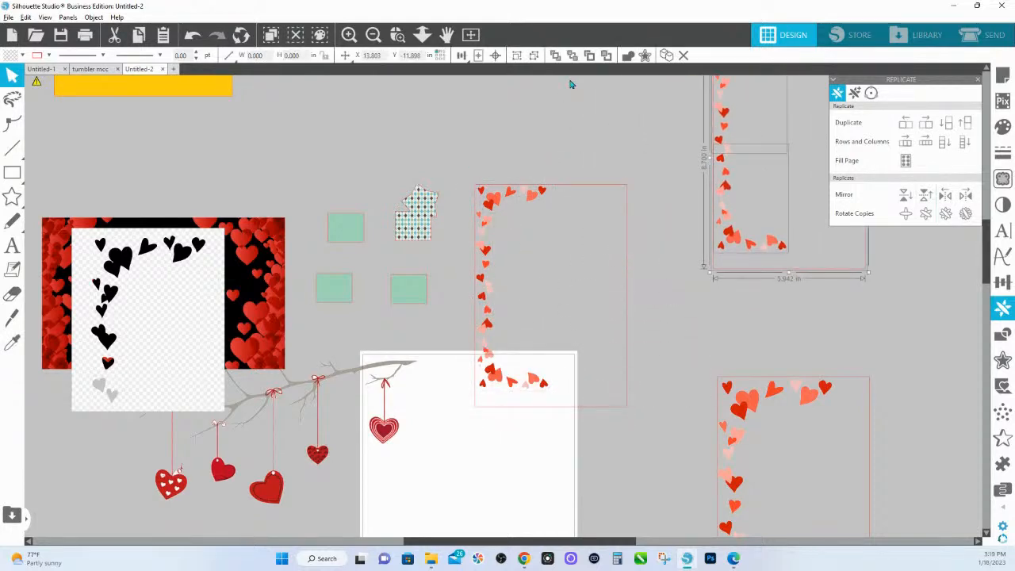
{"action": "left_click", "coordinate": [628, 55]}
{"action": "left_click_drag", "start_coordinate": [719, 296], "coordinate": [597, 351]}
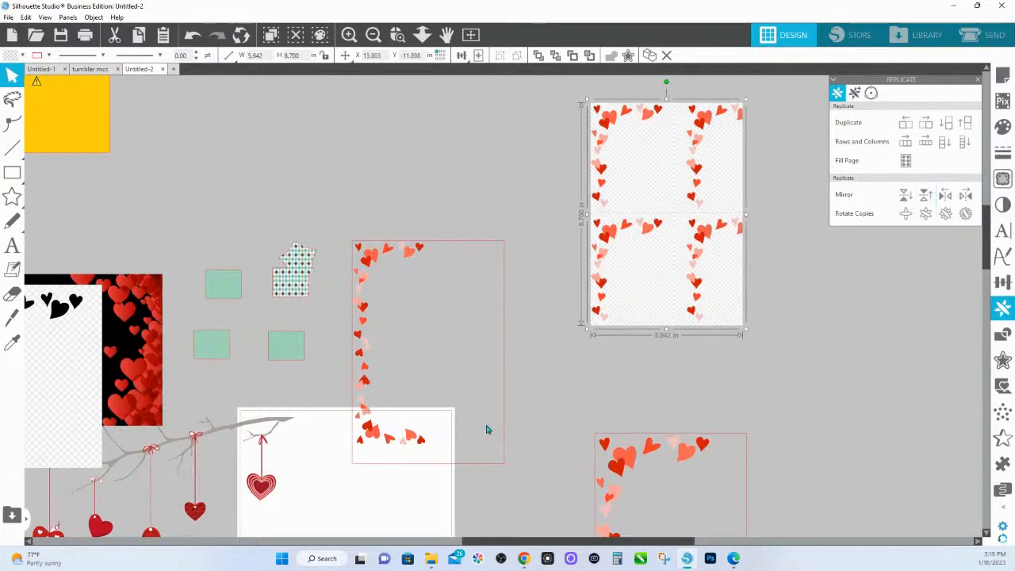
- Weld the two original heart groups without the rectangle to demonstrate the effect, and undo the weld
{"action": "left_click_drag", "start_coordinate": [460, 460], "coordinate": [360, 257]}
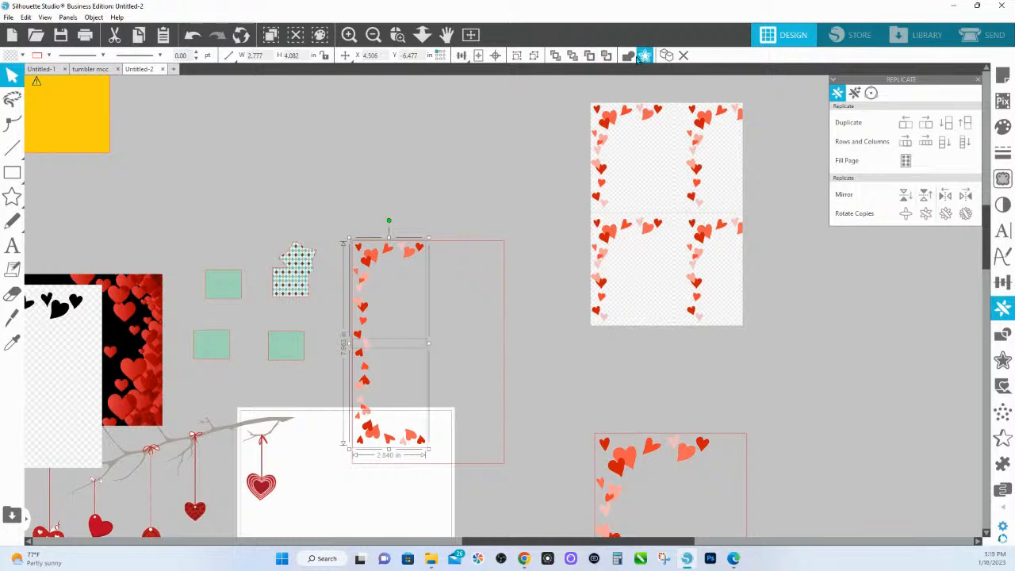
{"action": "left_click", "coordinate": [628, 57]}
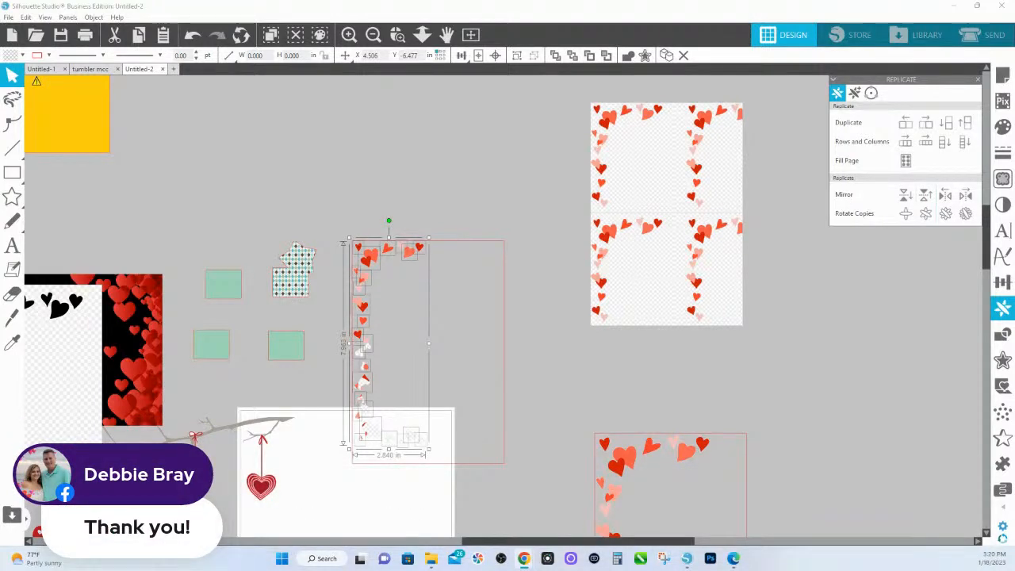
{"action": "key", "text": "i"}
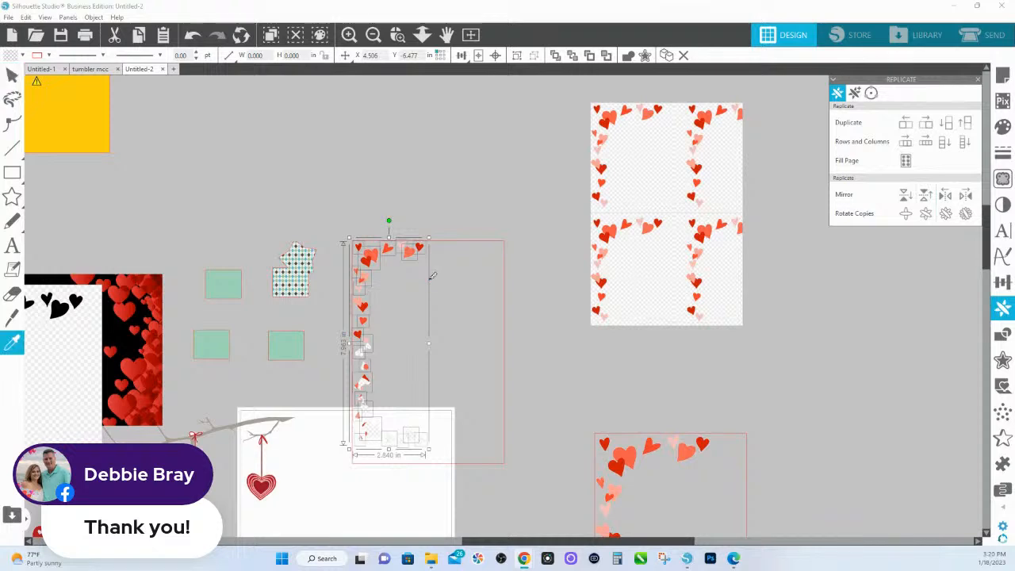
{"action": "key", "text": "v"}
{"action": "key", "text": "i"}
{"action": "key", "text": "v"}
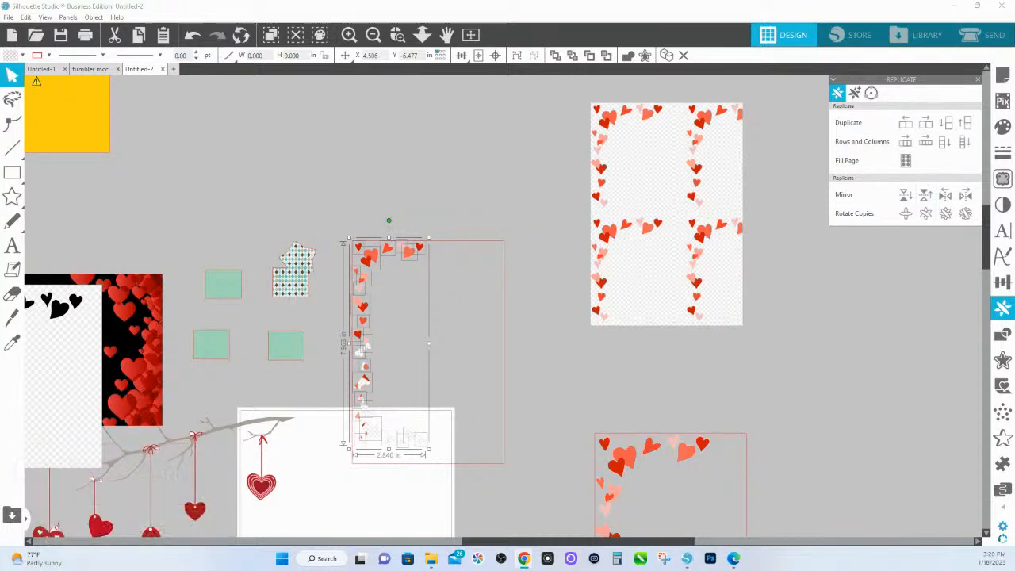
{"action": "key", "text": "i"}
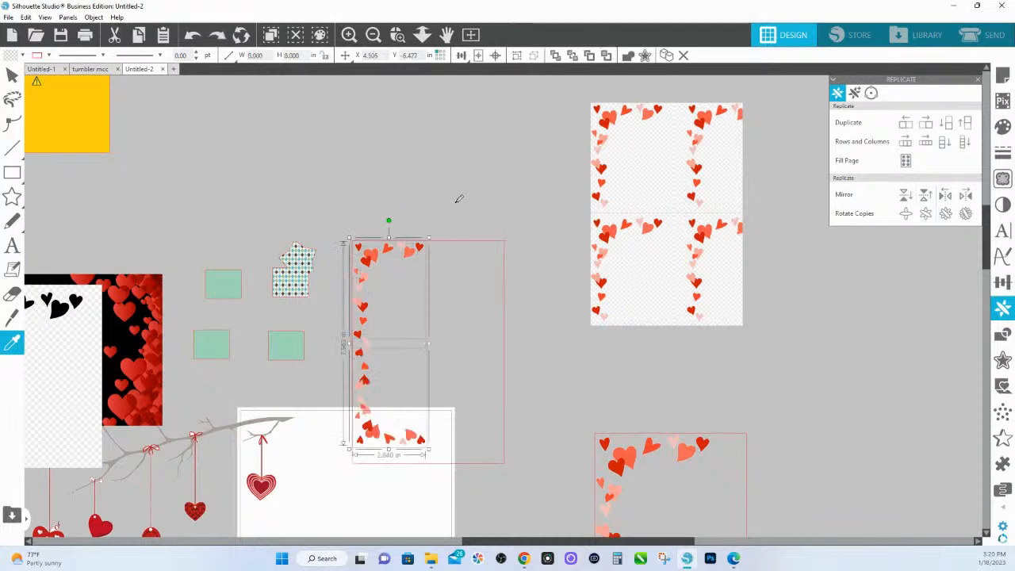
{"action": "key", "text": "v"}
- Group the two original heart groups, and nudge the group slightly right and down within the rectangle
{"action": "right_click", "coordinate": [367, 342]}
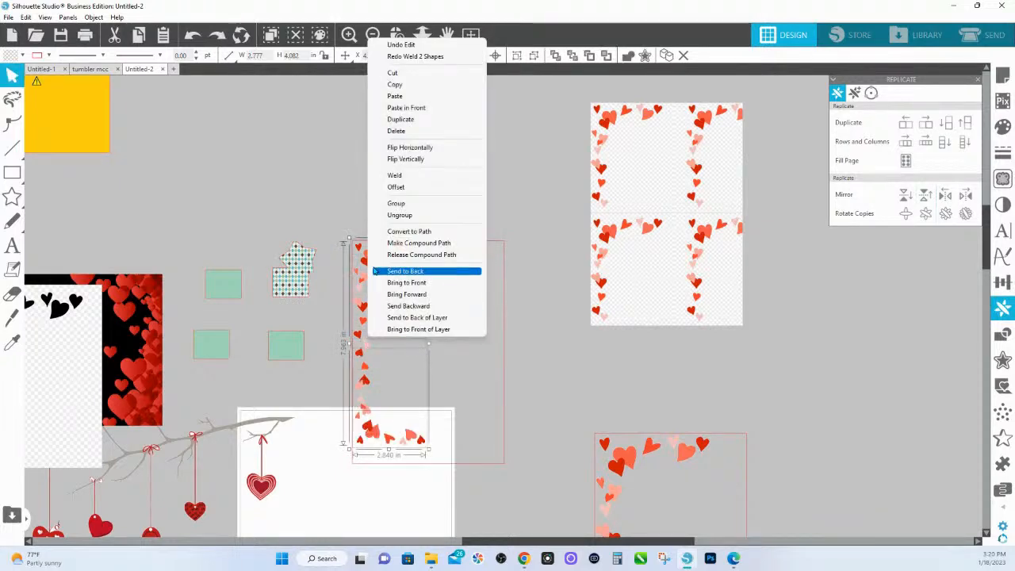
{"action": "left_click", "coordinate": [385, 204]}
{"action": "mouse_move", "coordinate": [362, 307]}
{"action": "left_mouse_down"}
{"action": "mouse_move", "coordinate": [366, 320]}
{"action": "mouse_move", "coordinate": [375, 307]}
{"action": "mouse_move", "coordinate": [410, 328]}
{"action": "mouse_move", "coordinate": [363, 316]}
{"action": "left_mouse_up"}
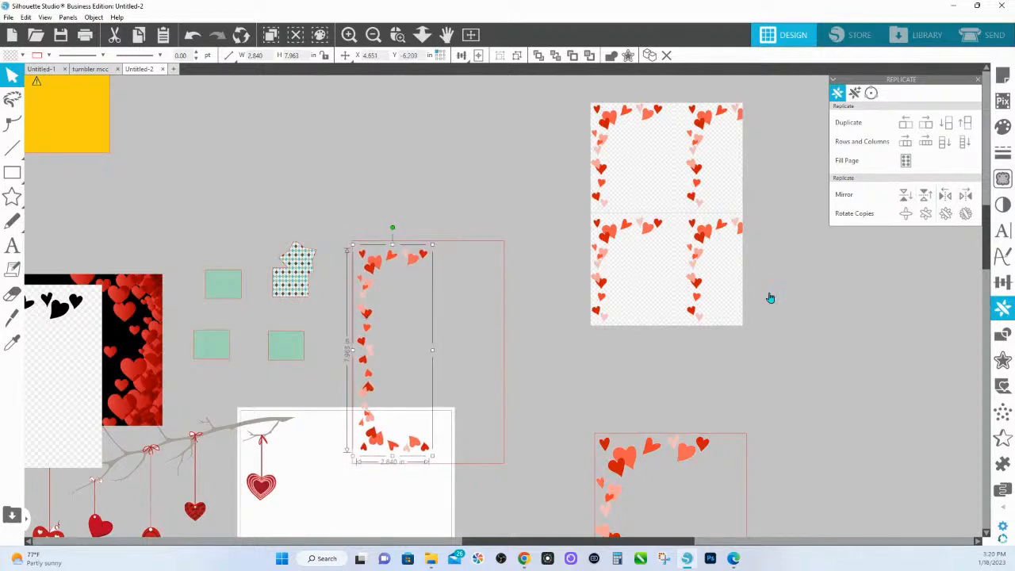
- Mirror a copy of the grouped hearts to the right, and nudge it to complete the border inside the rectangle
{"action": "left_click", "coordinate": [965, 195]}
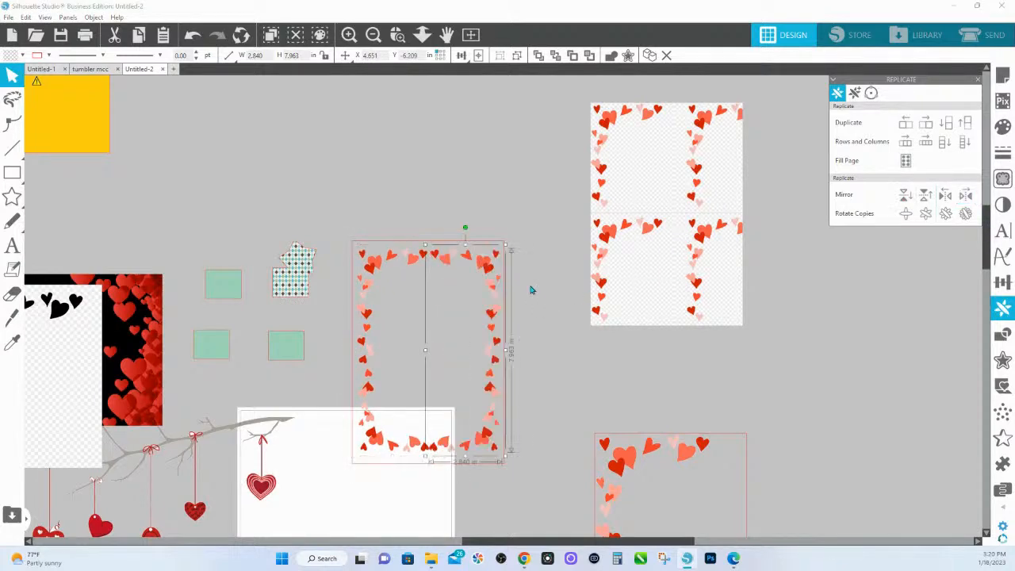
{"action": "left_click_drag", "start_coordinate": [491, 272], "coordinate": [492, 271]}
{"action": "left_click_drag", "start_coordinate": [492, 272], "coordinate": [491, 273]}
{"action": "left_click", "coordinate": [452, 240]}
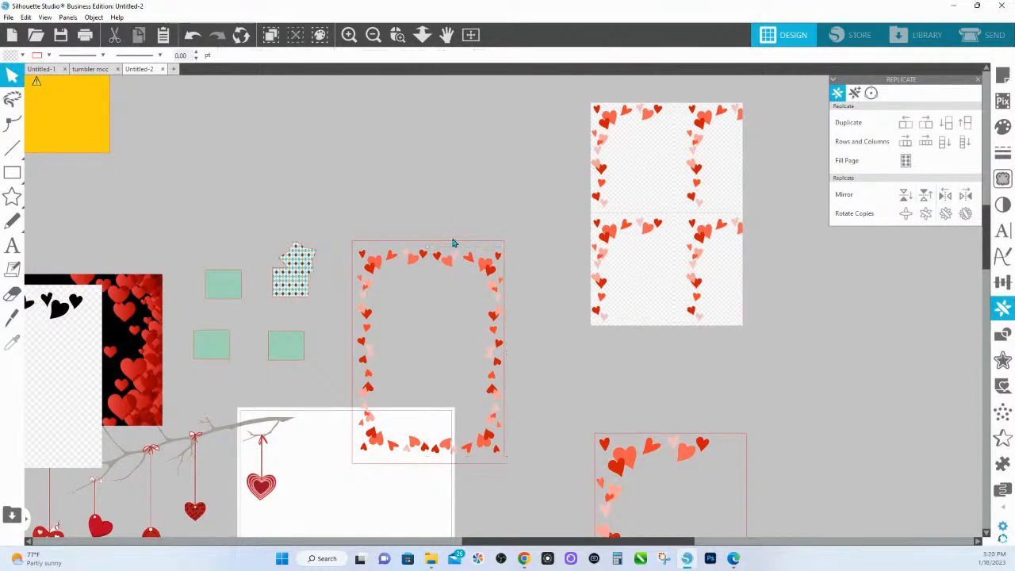
- Fill the rectangle around the heart border with white, and move the rectangle and hearts up to the empty area above the page
{"action": "left_click", "coordinate": [479, 242]}
{"action": "left_click", "coordinate": [1002, 127]}
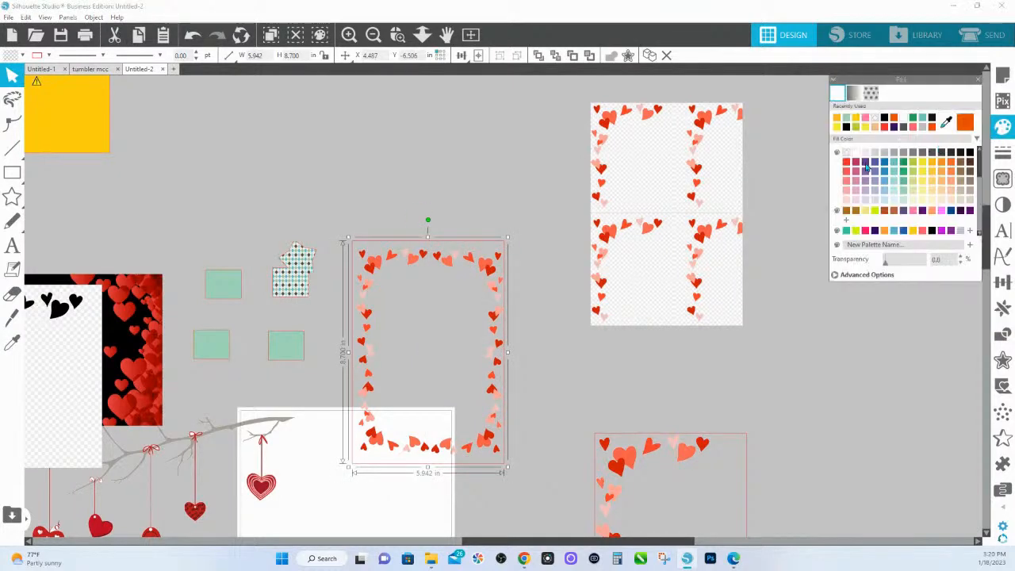
{"action": "left_click", "coordinate": [855, 154]}
{"action": "left_click_drag", "start_coordinate": [347, 239], "coordinate": [512, 292]}
{"action": "left_click", "coordinate": [549, 381]}
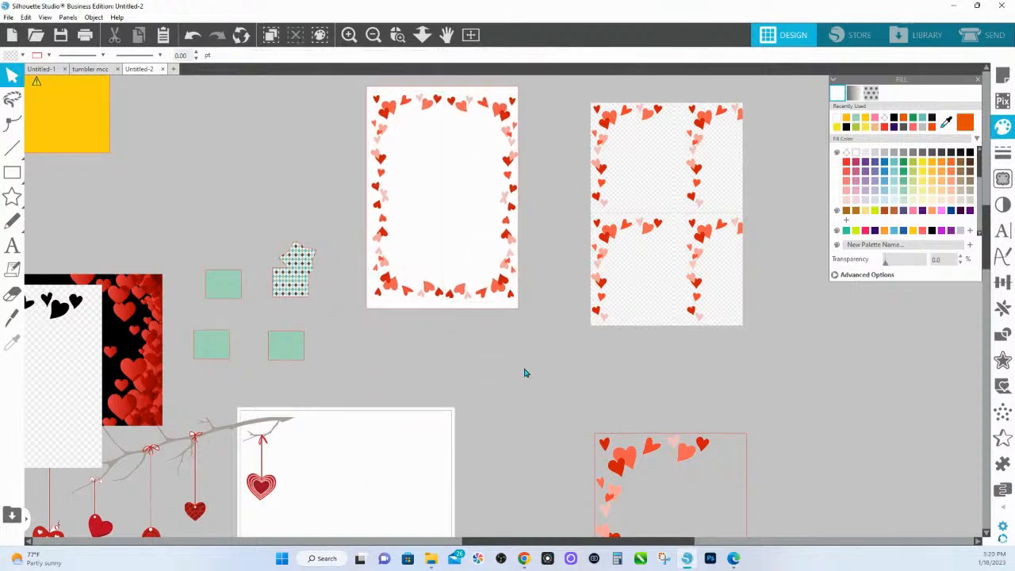
- Group the two halves of the heart border, and center the border on the white rectangle
{"action": "left_click", "coordinate": [518, 308]}
{"action": "left_click", "coordinate": [451, 294]}
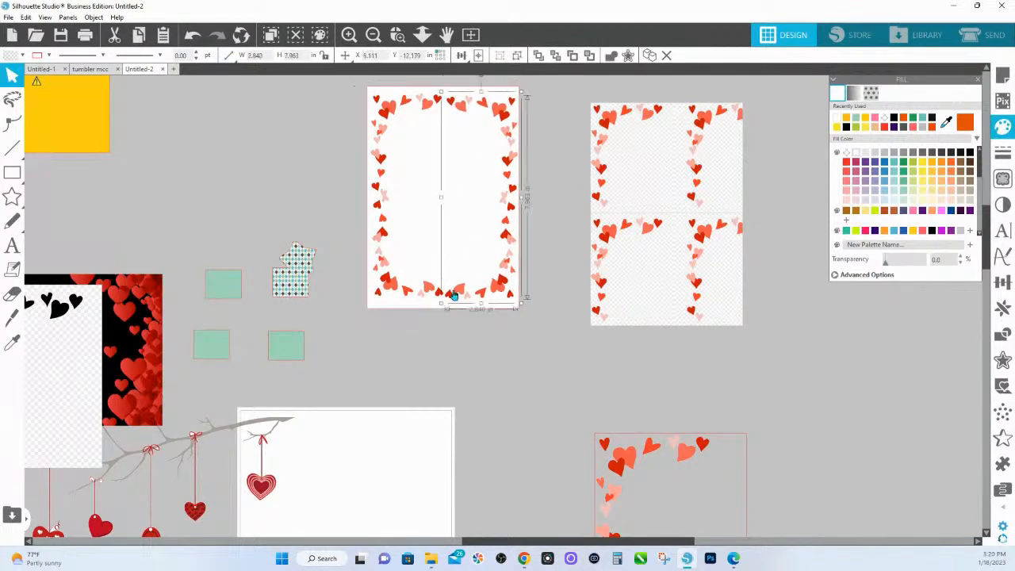
{"action": "left_click", "coordinate": [441, 296], "text": "shift"}
{"action": "right_click", "coordinate": [466, 295]}
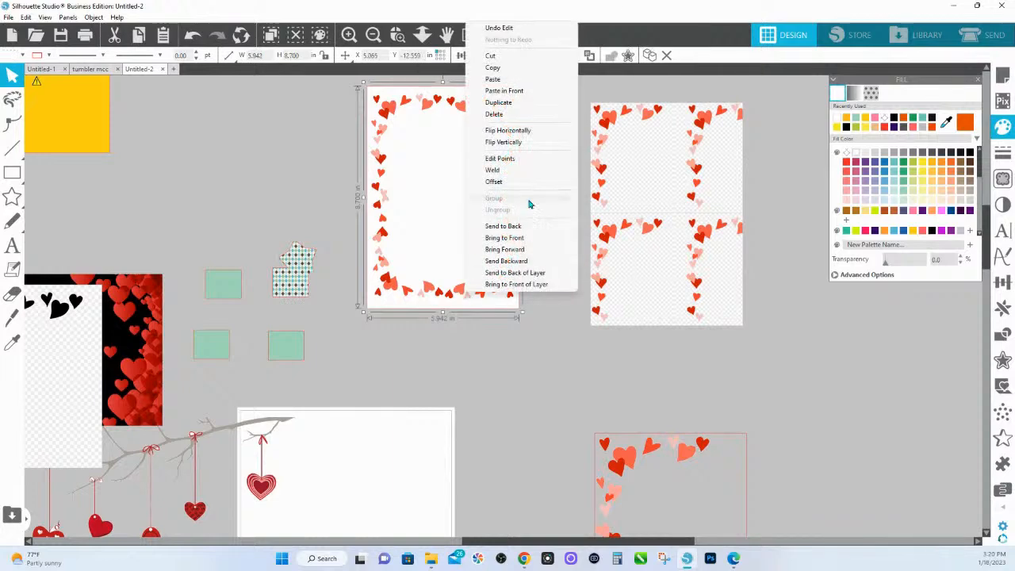
{"action": "left_click", "coordinate": [487, 349]}
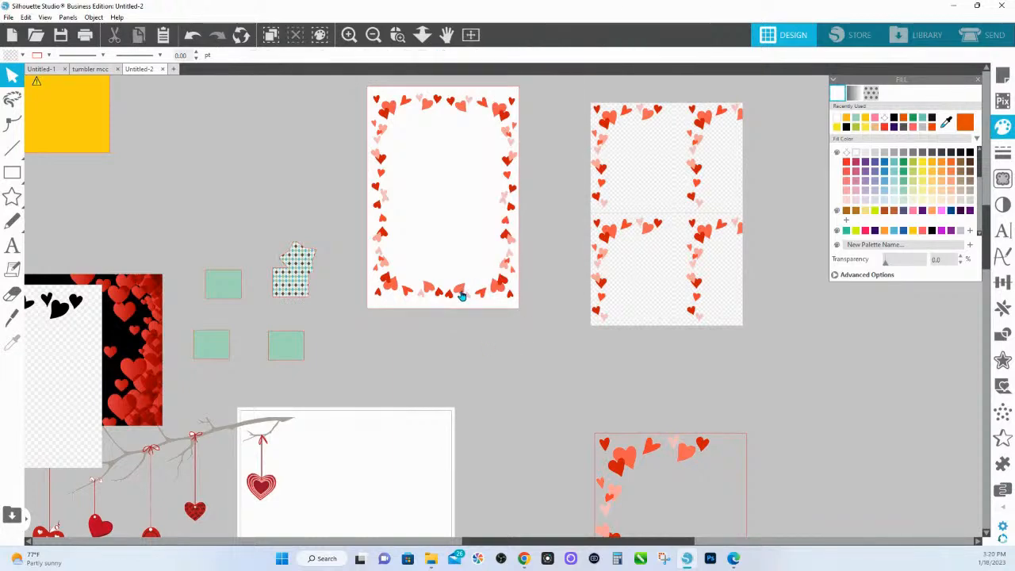
{"action": "left_click", "coordinate": [463, 295]}
{"action": "left_click", "coordinate": [394, 289], "text": "shift"}
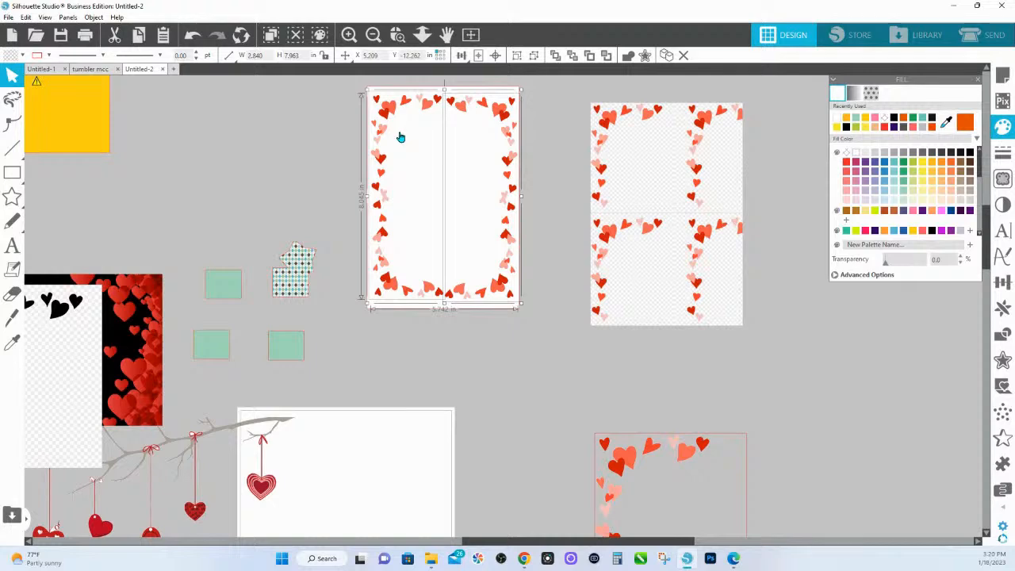
{"action": "right_click", "coordinate": [491, 293]}
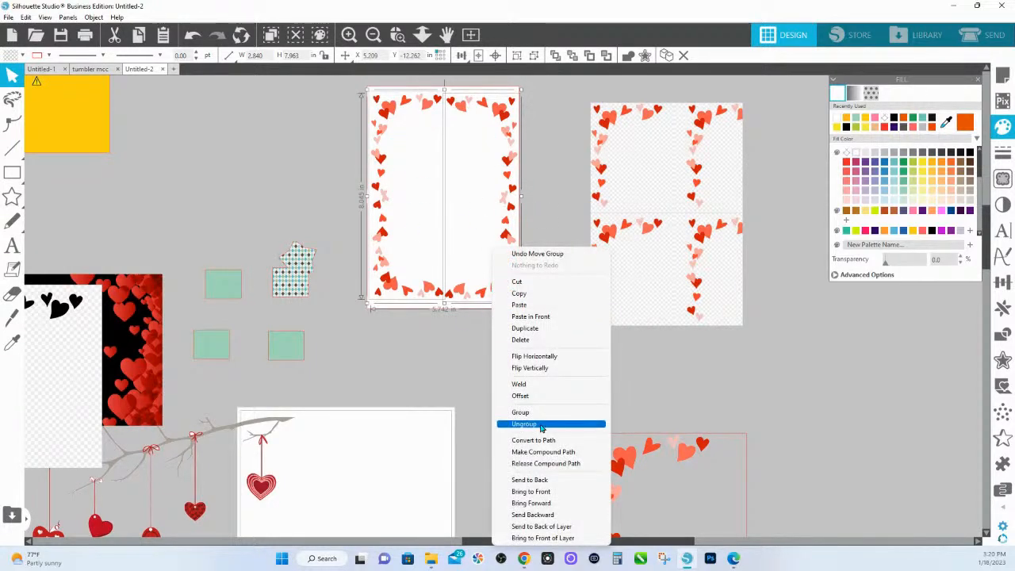
{"action": "left_click", "coordinate": [508, 417]}
{"action": "left_click_drag", "start_coordinate": [529, 333], "coordinate": [459, 236]}
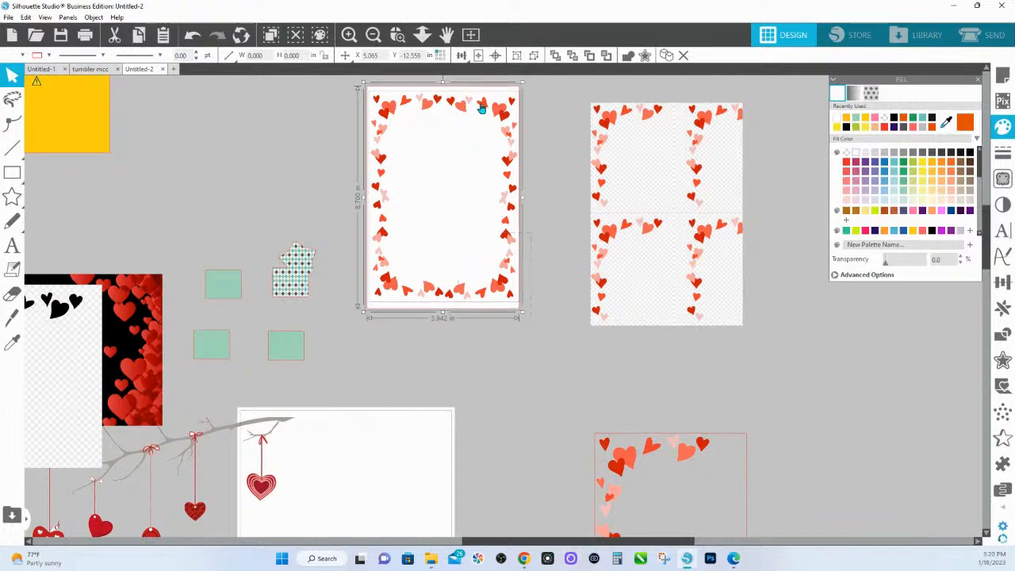
{"action": "left_click", "coordinate": [495, 55]}
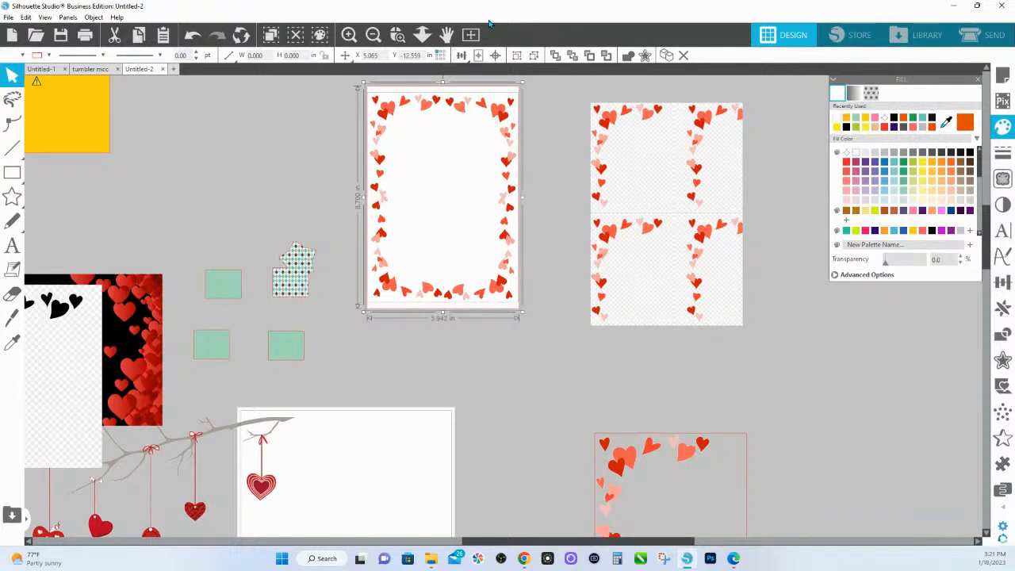
- Delete all the objects in the document
{"action": "key", "text": "ctrl+a"}
{"action": "key", "text": "Delete"}
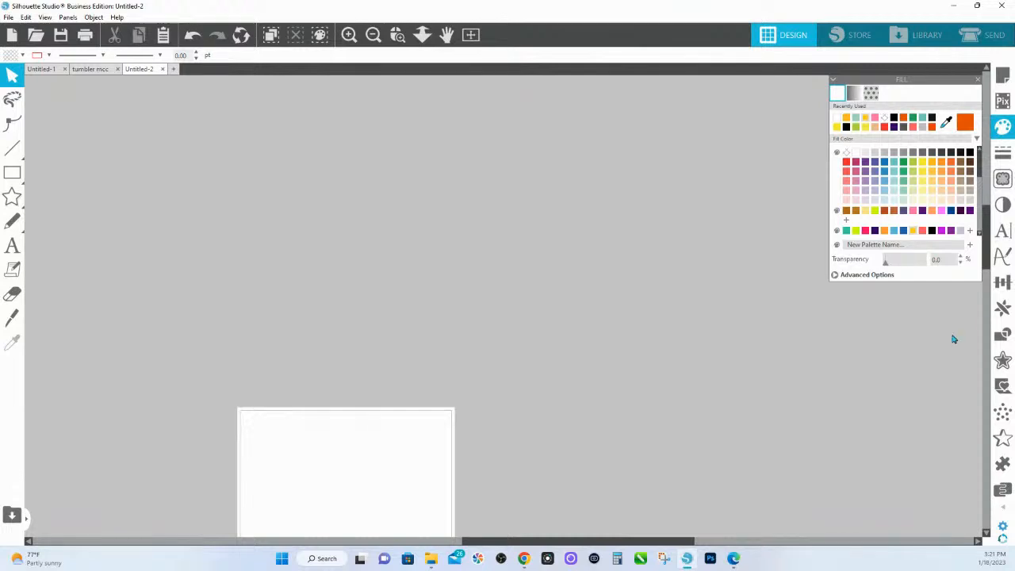
- Switch to the Chrome window showing the HS INK academy courses and open The Professor Linktree page
{"action": "key", "text": "alt+Tab"}
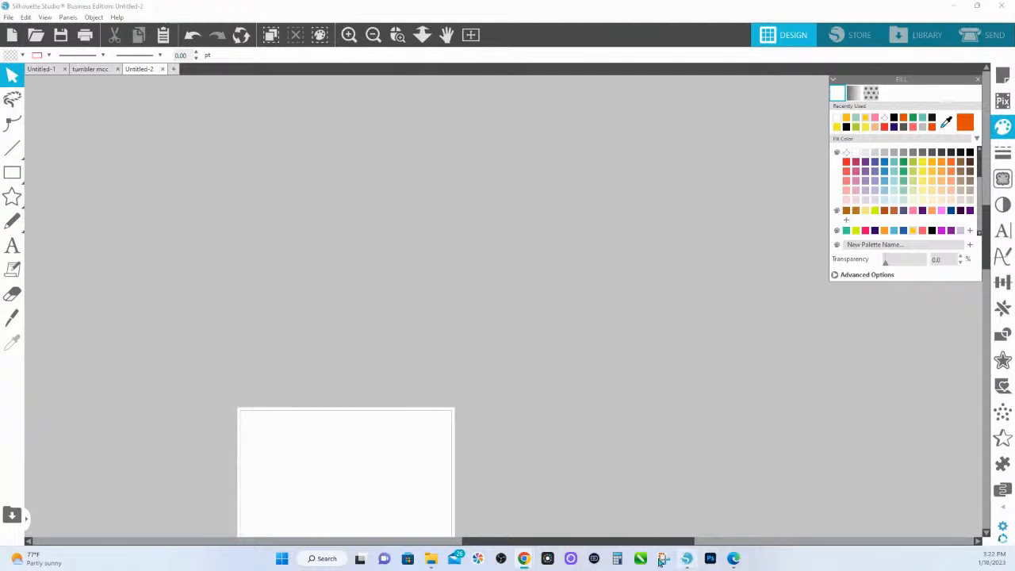
{"action": "mouse_move", "coordinate": [523, 558]}
{"action": "left_click", "coordinate": [536, 512]}
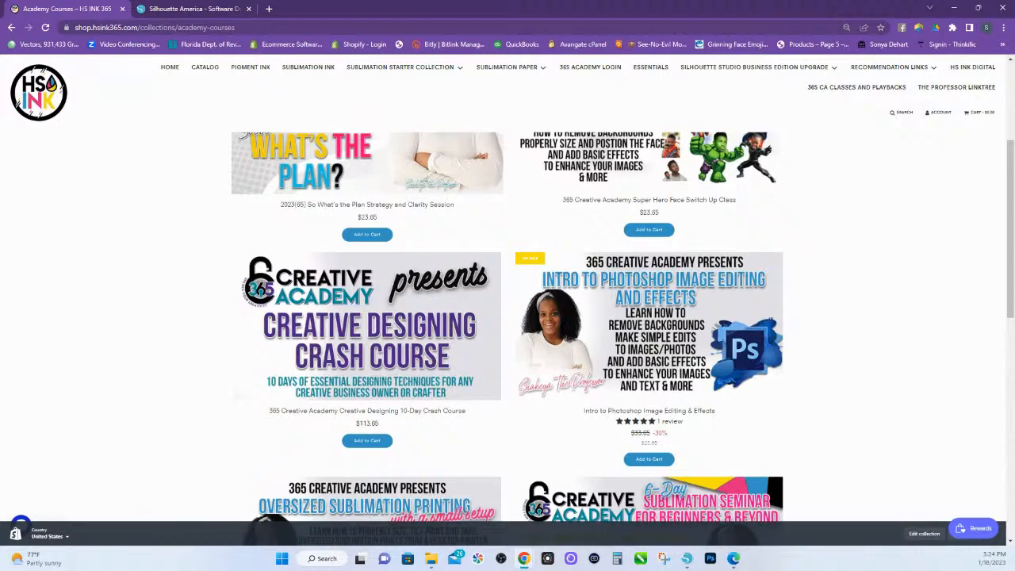
{"action": "left_click", "coordinate": [938, 90]}
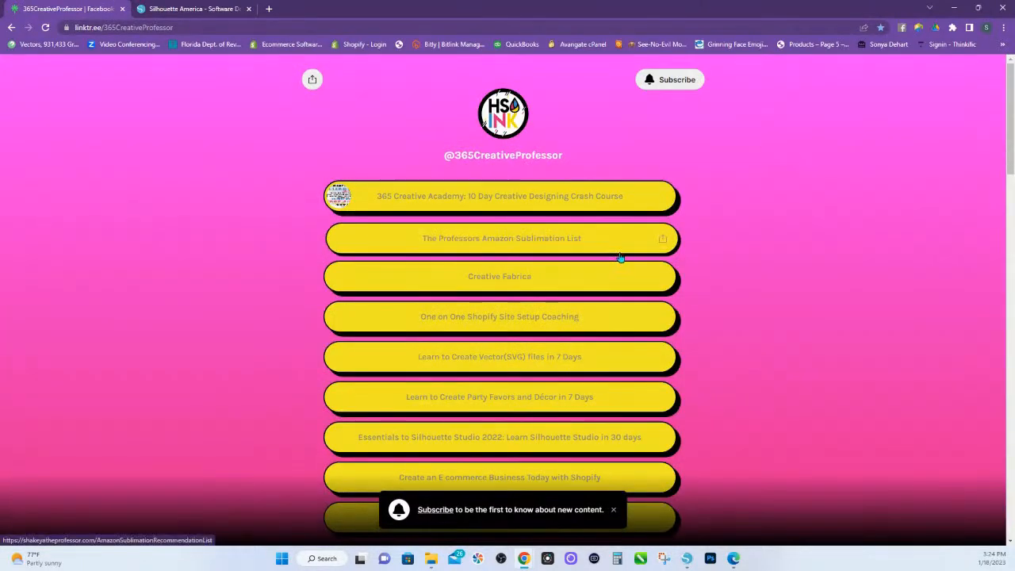
- Look through the Linktree page's links, down to the latest videos and back up to the craft supplies section
{"action": "scroll", "coordinate": [610, 255], "scroll_direction": "down", "scroll_amount": 5}
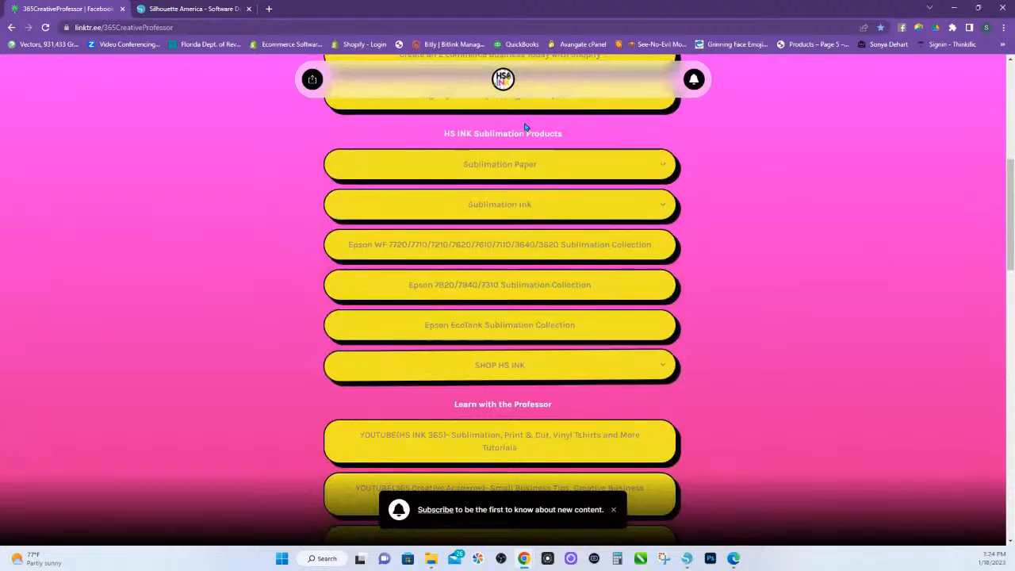
{"action": "scroll", "coordinate": [528, 159], "scroll_direction": "down", "scroll_amount": 5}
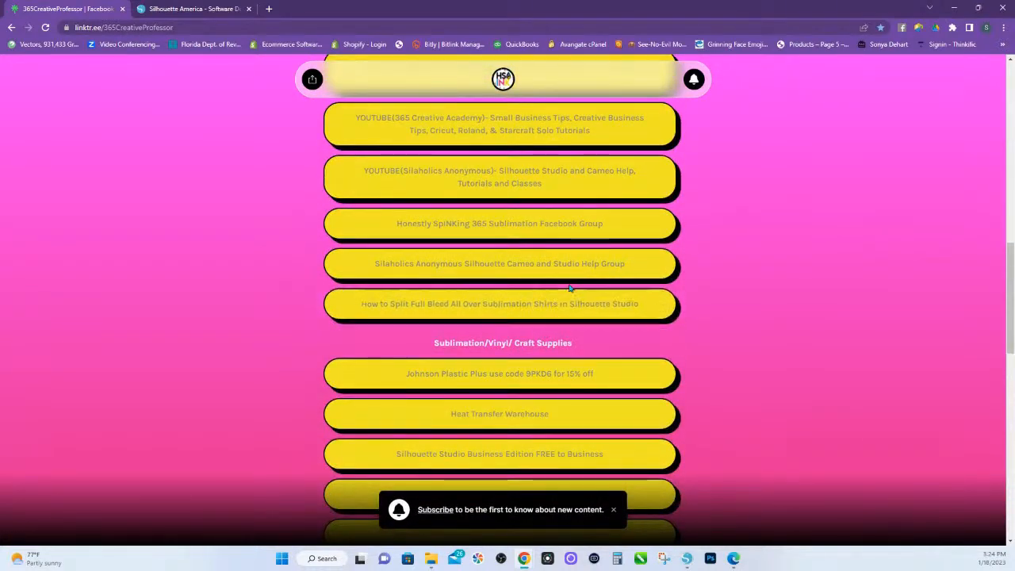
{"action": "scroll", "coordinate": [567, 293], "scroll_direction": "down", "scroll_amount": 10}
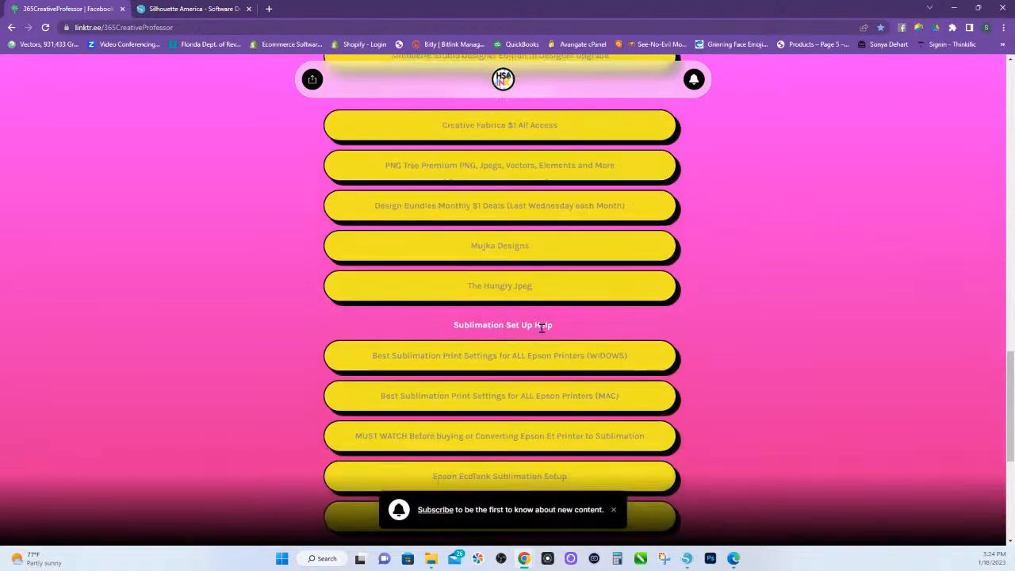
{"action": "scroll", "coordinate": [542, 328], "scroll_direction": "down", "scroll_amount": 3}
{"action": "scroll", "coordinate": [558, 340], "scroll_direction": "down", "scroll_amount": 2}
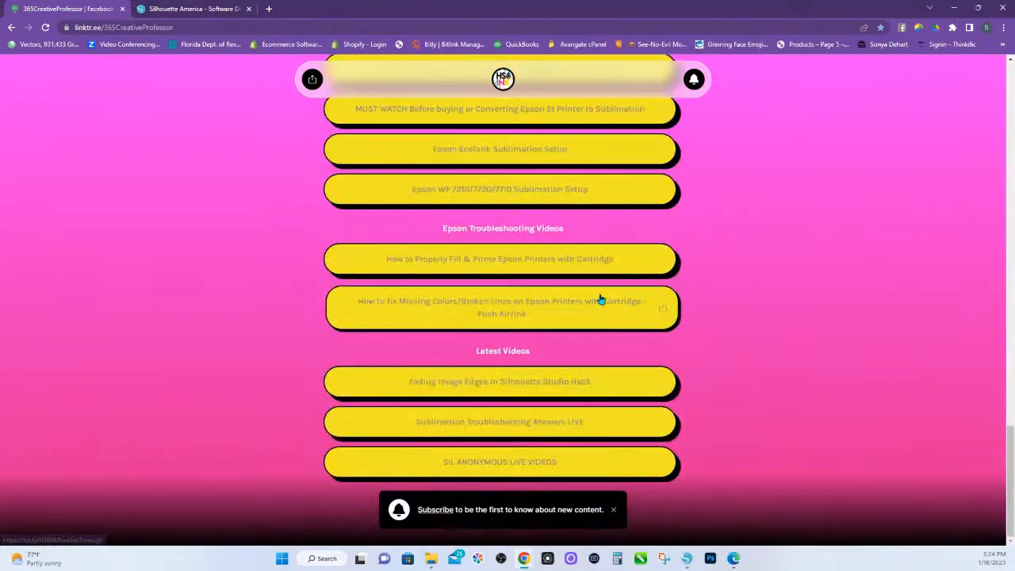
{"action": "scroll", "coordinate": [597, 306], "scroll_direction": "up", "scroll_amount": 5}
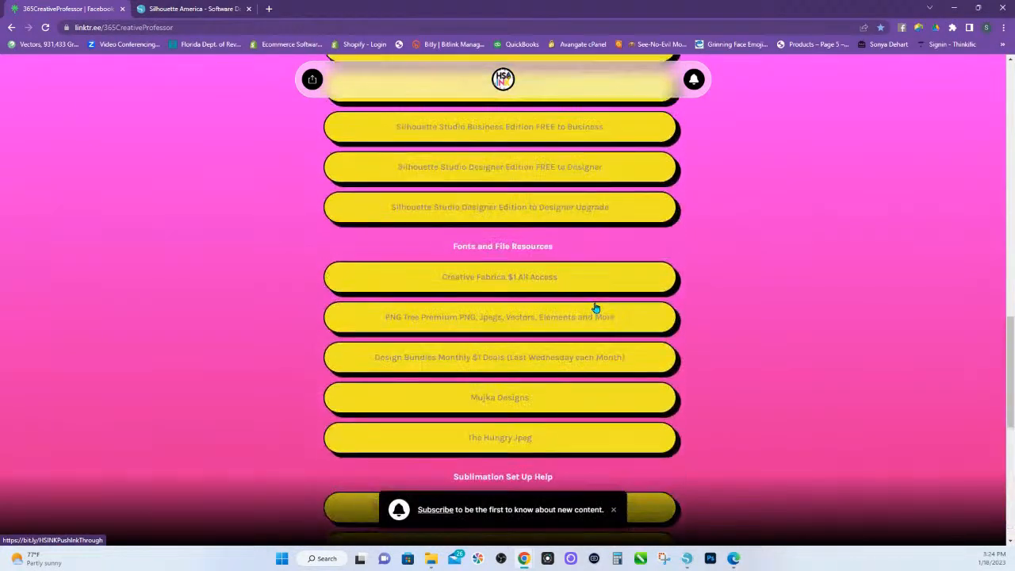
{"action": "scroll", "coordinate": [597, 308], "scroll_direction": "up", "scroll_amount": 2}
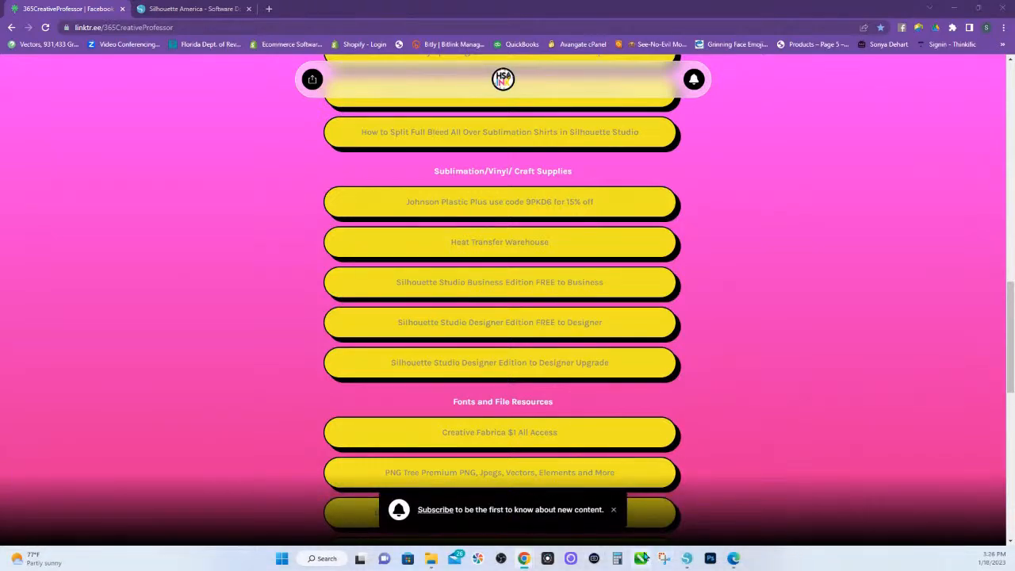
- Switch back to Silhouette Studio and open the design library
{"action": "left_click", "coordinate": [687, 559]}
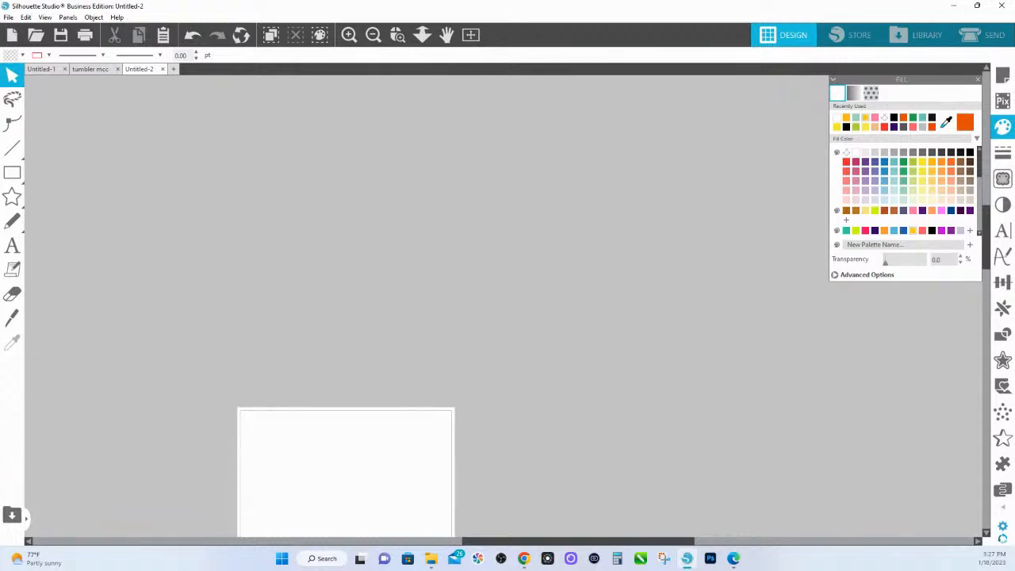
{"action": "scroll", "coordinate": [489, 399], "scroll_direction": "down", "scroll_amount": 3}
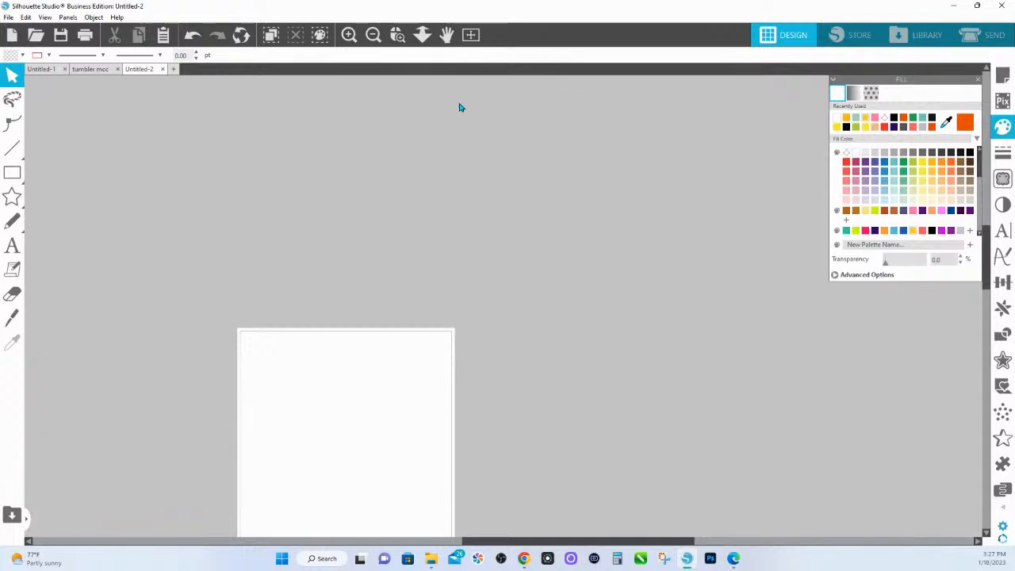
{"action": "left_click", "coordinate": [924, 34]}
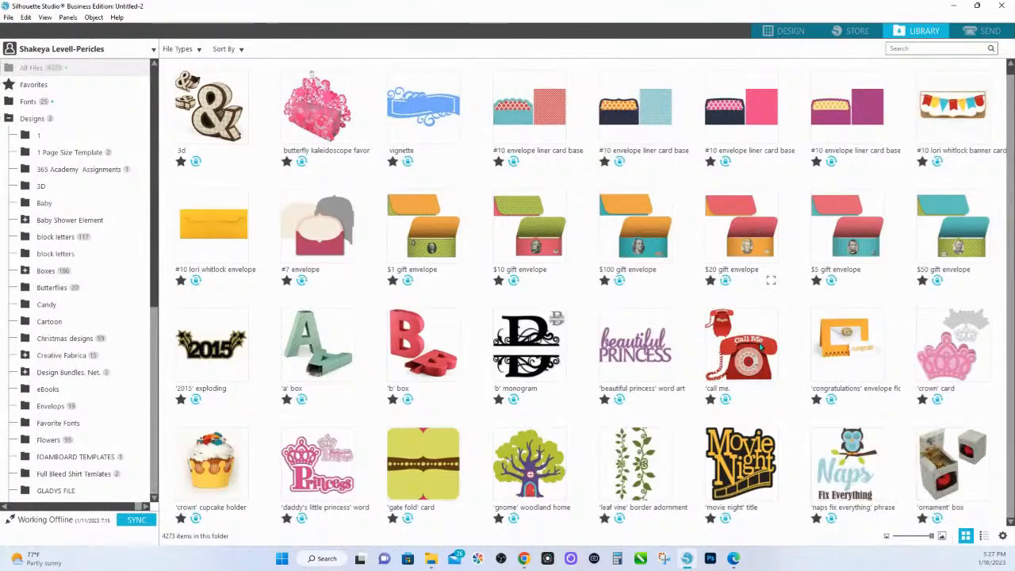
- Browse all the files in the library and look through its list of design folders
{"action": "scroll", "coordinate": [751, 328], "scroll_direction": "down", "scroll_amount": 3}
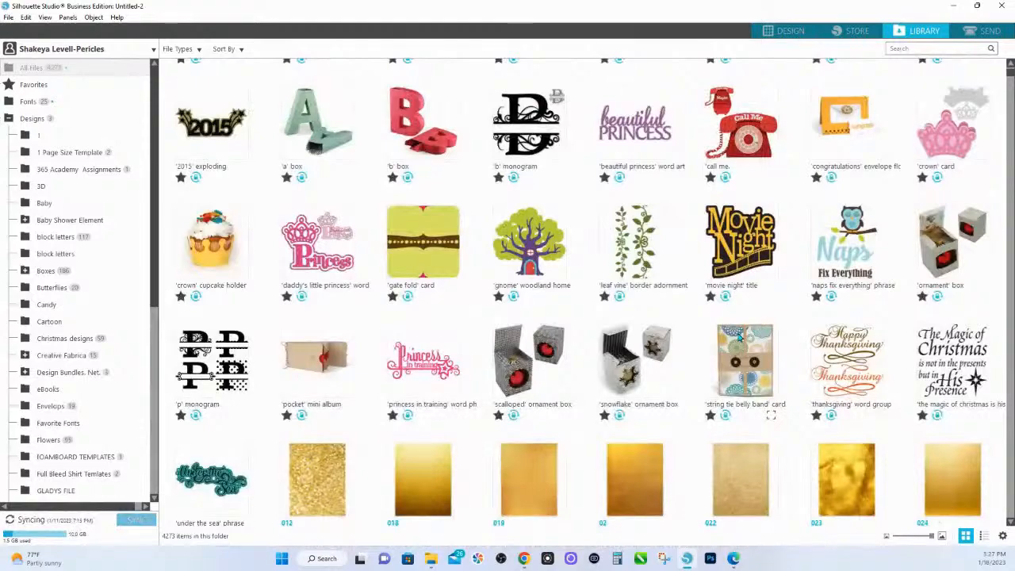
{"action": "scroll", "coordinate": [360, 339], "scroll_direction": "down", "scroll_amount": 3}
{"action": "scroll", "coordinate": [359, 339], "scroll_direction": "down", "scroll_amount": 1}
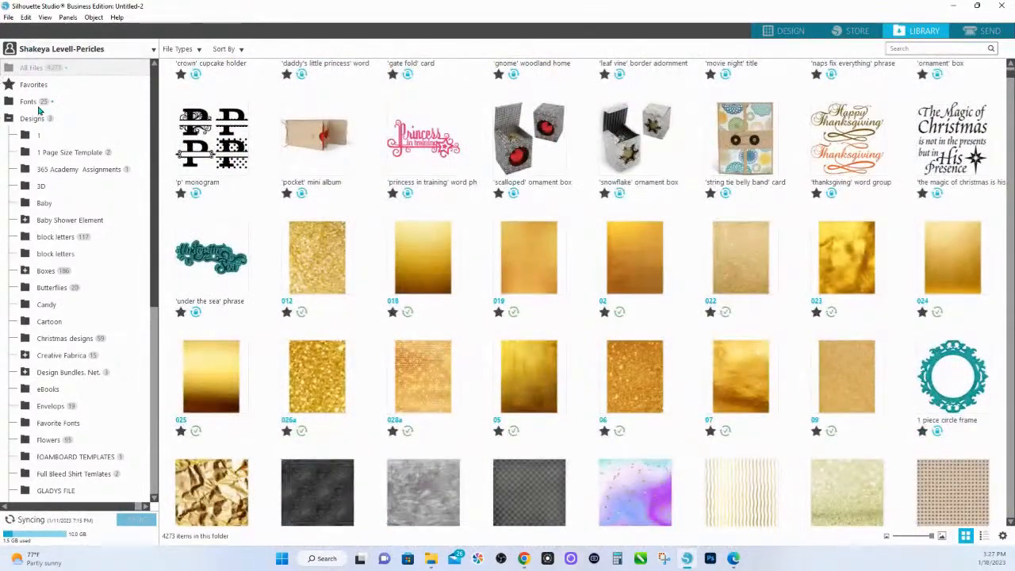
{"action": "scroll", "coordinate": [118, 431], "scroll_direction": "down", "scroll_amount": 1}
{"action": "scroll", "coordinate": [595, 349], "scroll_direction": "down", "scroll_amount": 2}
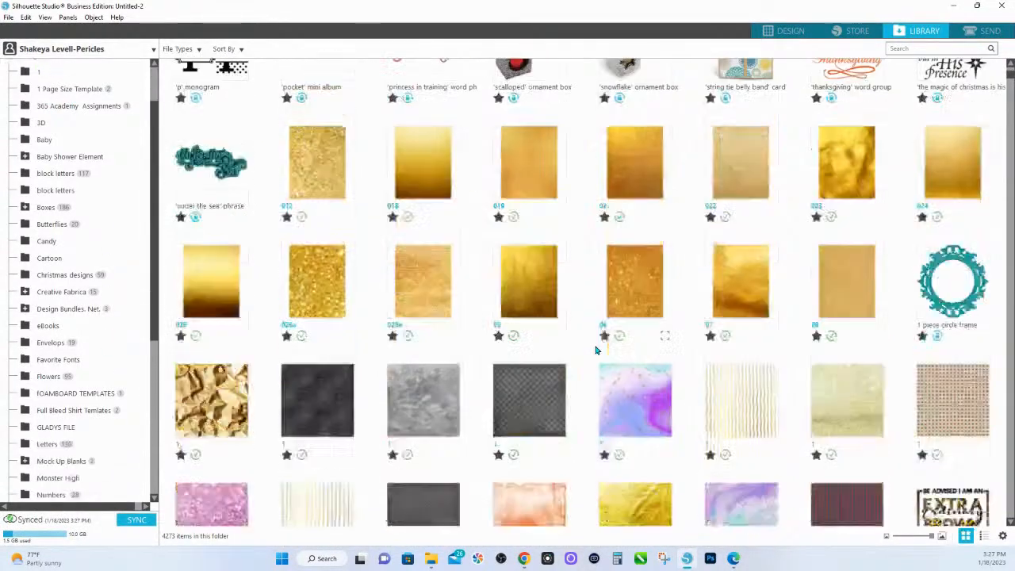
{"action": "scroll", "coordinate": [85, 187], "scroll_direction": "up", "scroll_amount": 1}
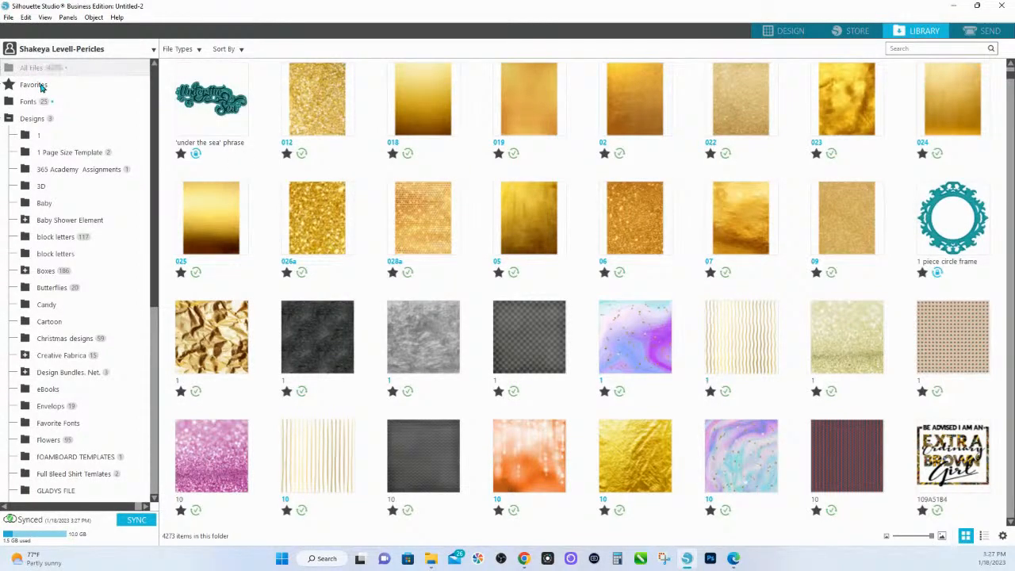
{"action": "scroll", "coordinate": [657, 224], "scroll_direction": "down", "scroll_amount": 5}
{"action": "scroll", "coordinate": [681, 234], "scroll_direction": "down", "scroll_amount": 5}
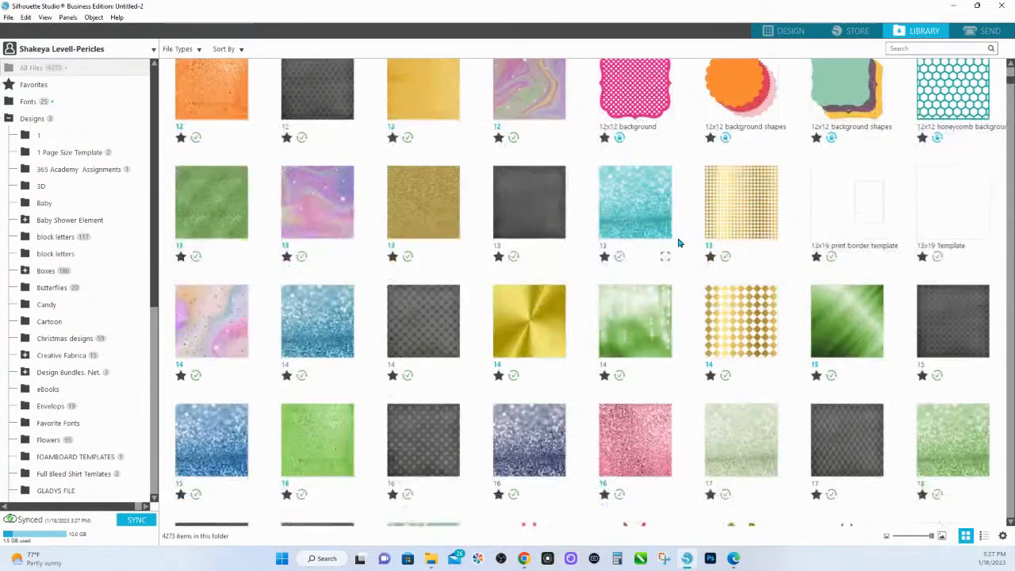
{"action": "scroll", "coordinate": [686, 249], "scroll_direction": "down", "scroll_amount": 8}
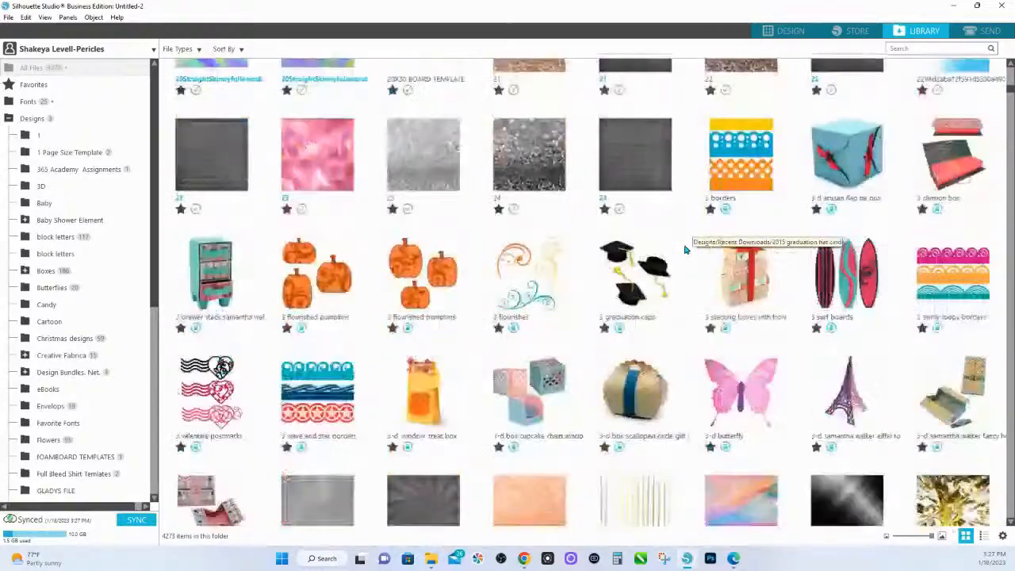
{"action": "scroll", "coordinate": [686, 250], "scroll_direction": "down", "scroll_amount": 10}
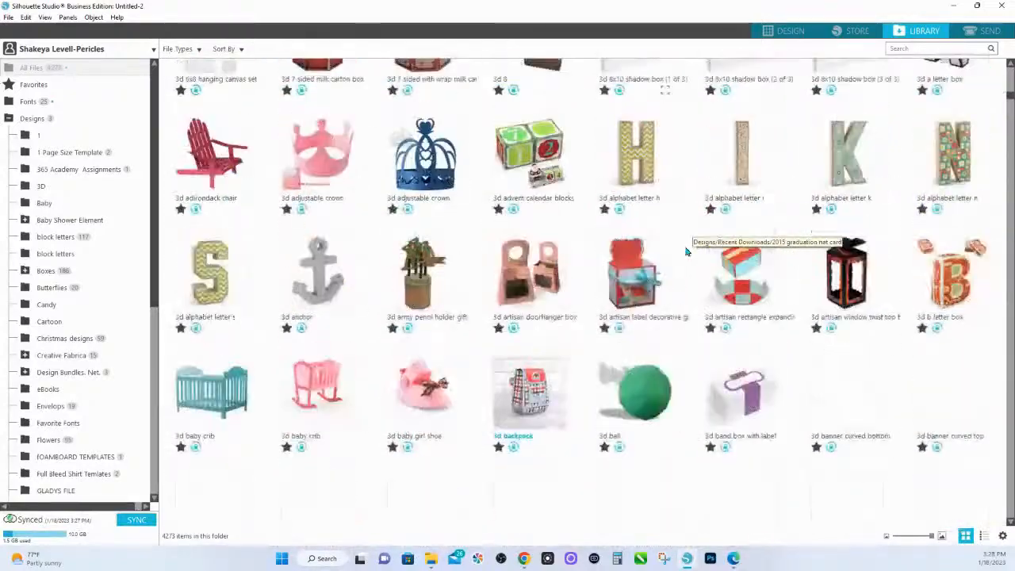
{"action": "scroll", "coordinate": [677, 262], "scroll_direction": "down", "scroll_amount": 5}
{"action": "scroll", "coordinate": [77, 466], "scroll_direction": "down", "scroll_amount": 8}
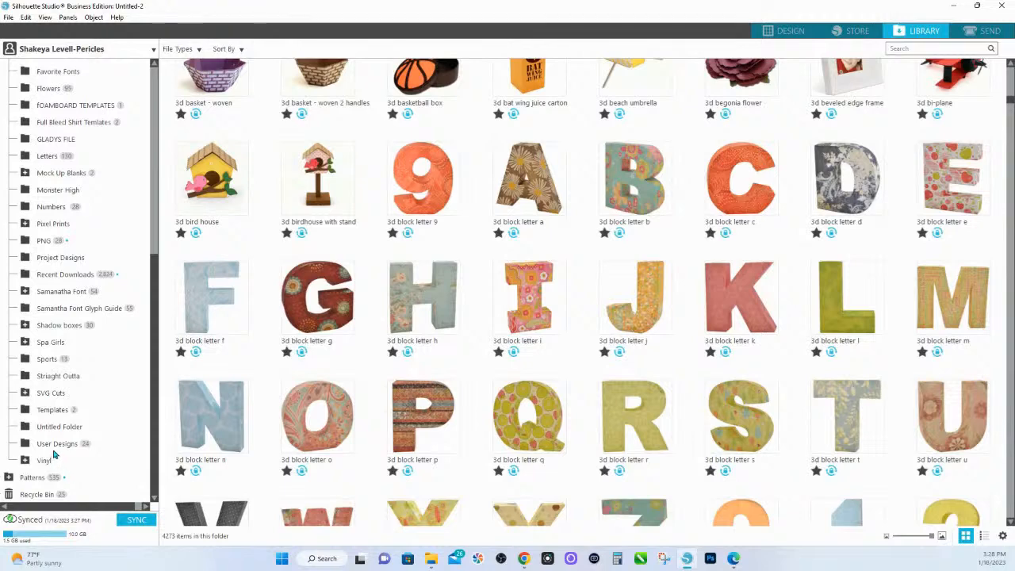
- View the User Designs, Cartoon, and Designs folders, and return to All Files in the library
{"action": "left_click", "coordinate": [60, 448]}
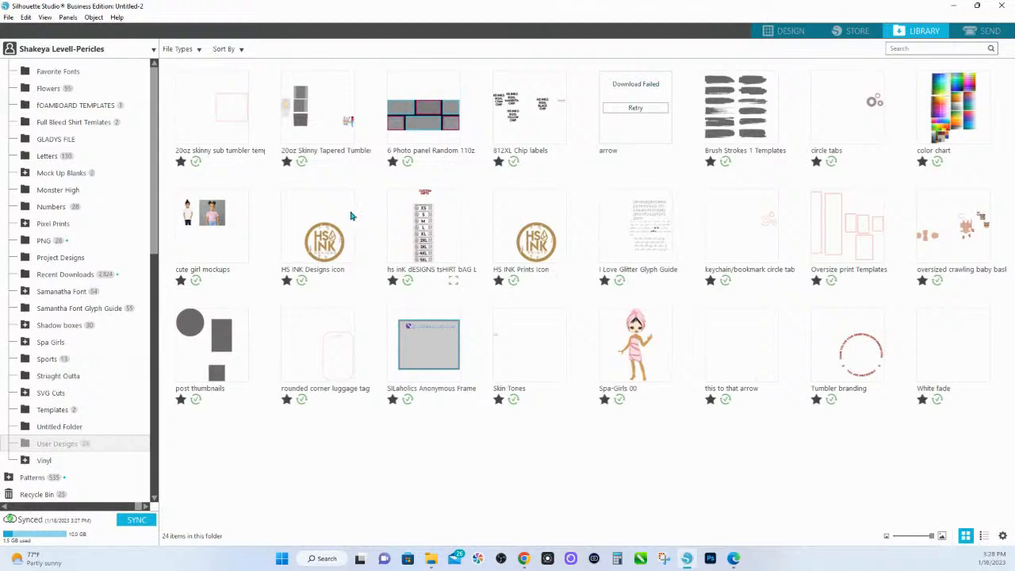
{"action": "scroll", "coordinate": [96, 220], "scroll_direction": "up", "scroll_amount": 6}
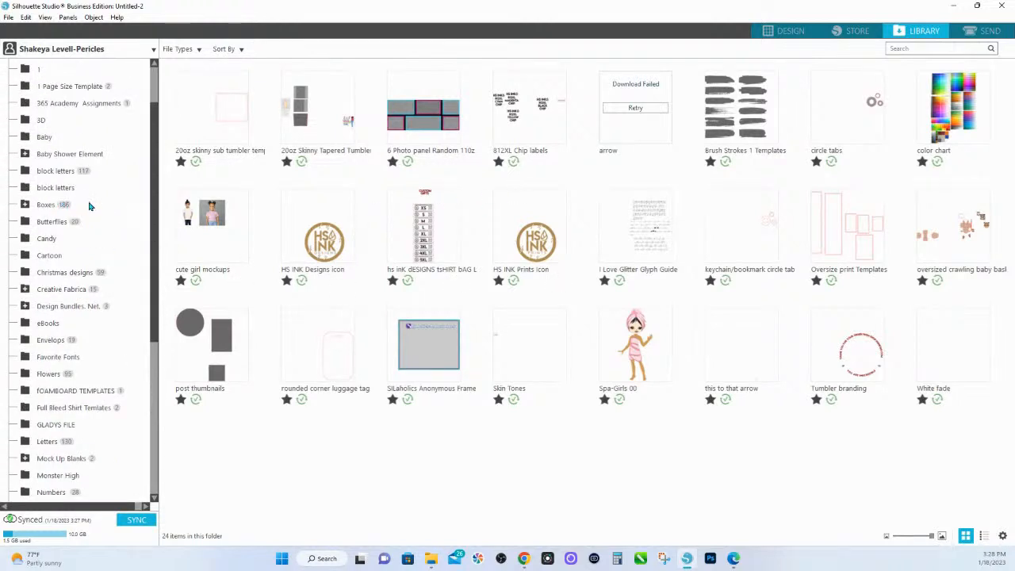
{"action": "left_click", "coordinate": [60, 260]}
{"action": "scroll", "coordinate": [86, 182], "scroll_direction": "up", "scroll_amount": 2}
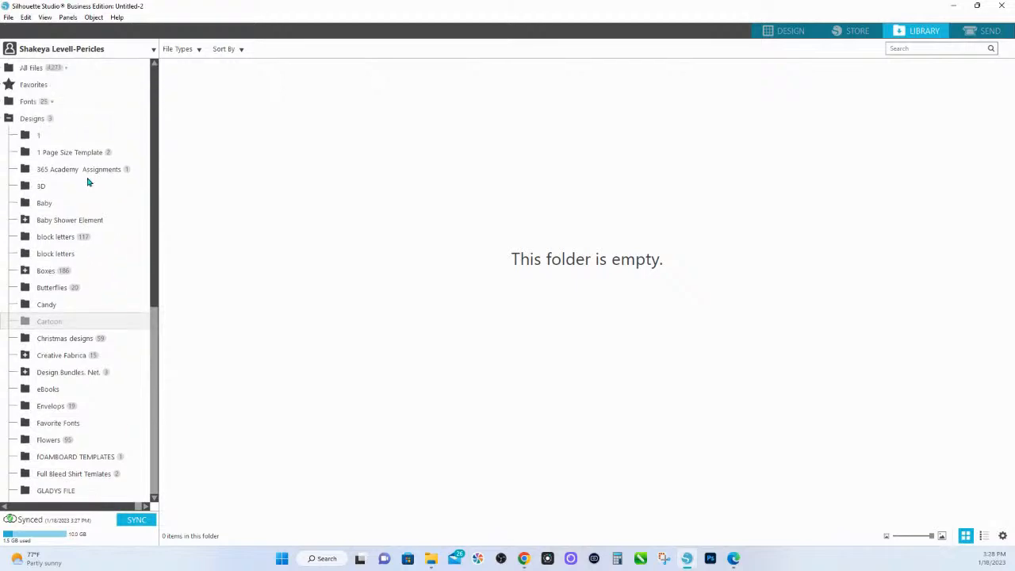
{"action": "left_click", "coordinate": [32, 119]}
{"action": "left_click", "coordinate": [33, 102]}
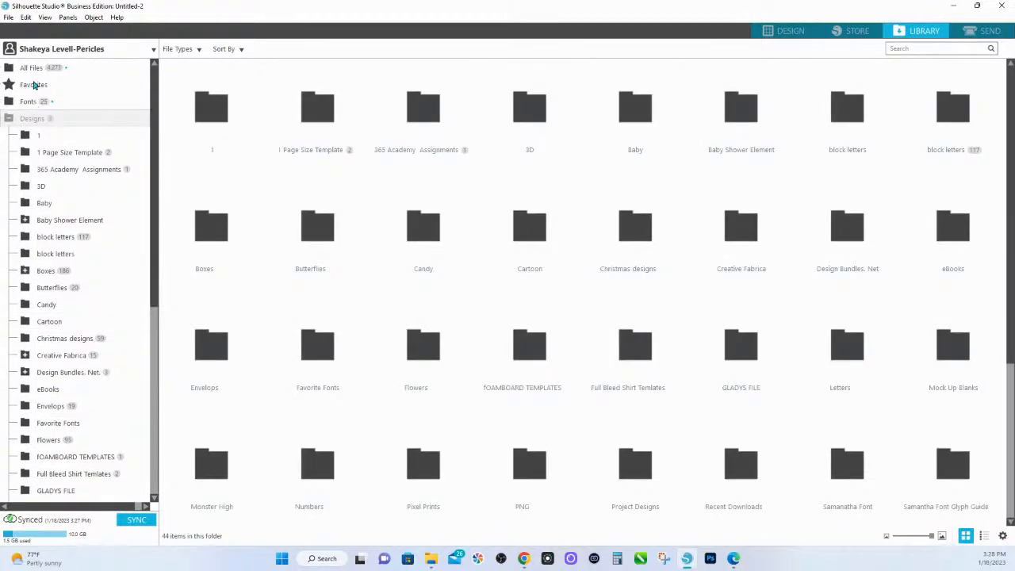
{"action": "left_click", "coordinate": [33, 84]}
{"action": "left_click", "coordinate": [33, 69]}
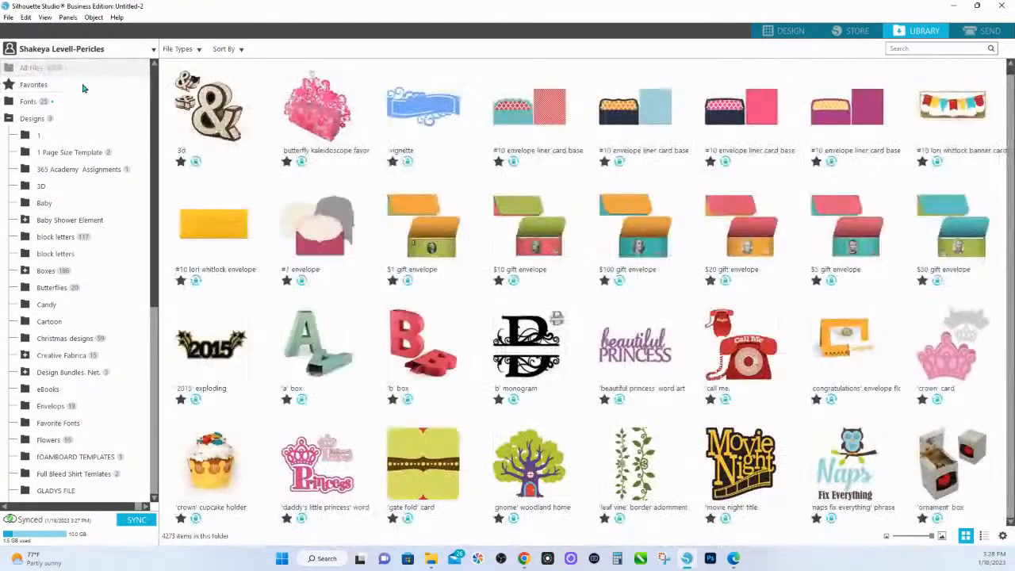
- Merge the 'gnome' woodland home design from the library into the Untitled-2 document
{"action": "scroll", "coordinate": [933, 266], "scroll_direction": "down", "scroll_amount": 8}
{"action": "scroll", "coordinate": [932, 268], "scroll_direction": "up", "scroll_amount": 3}
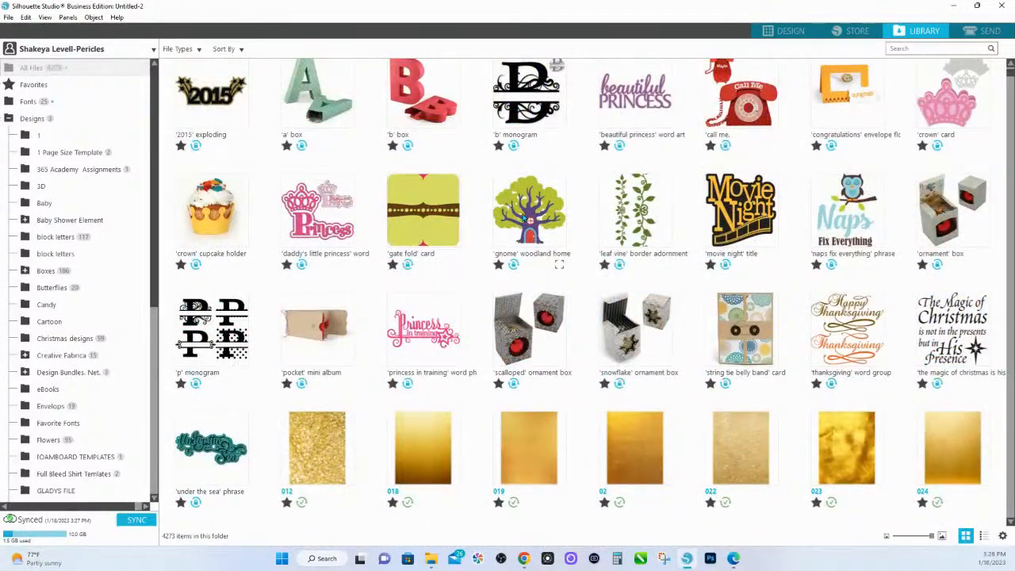
{"action": "right_click", "coordinate": [542, 216]}
{"action": "left_click", "coordinate": [559, 232]}
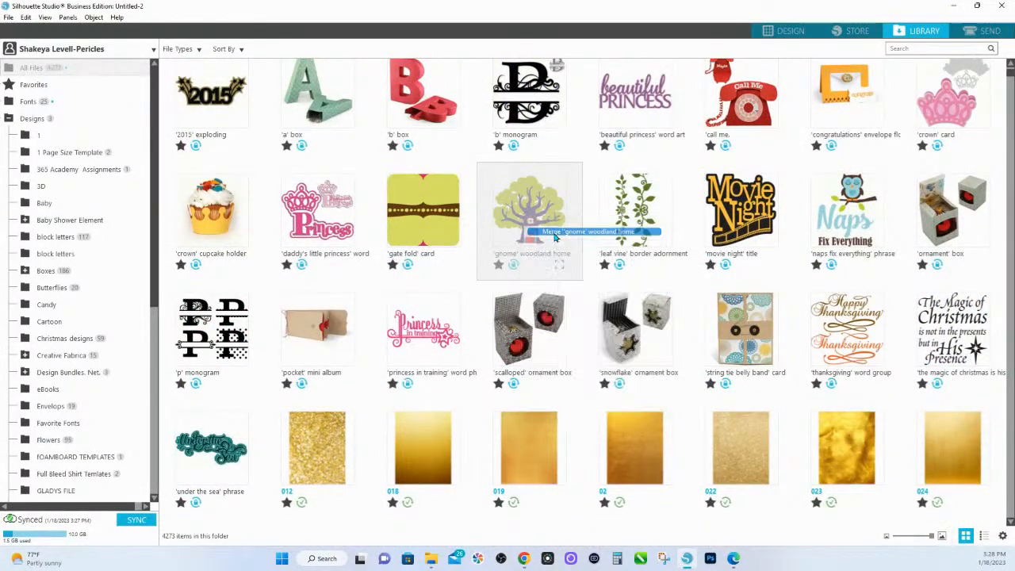
{"action": "scroll", "coordinate": [386, 428], "scroll_direction": "down", "scroll_amount": 1}
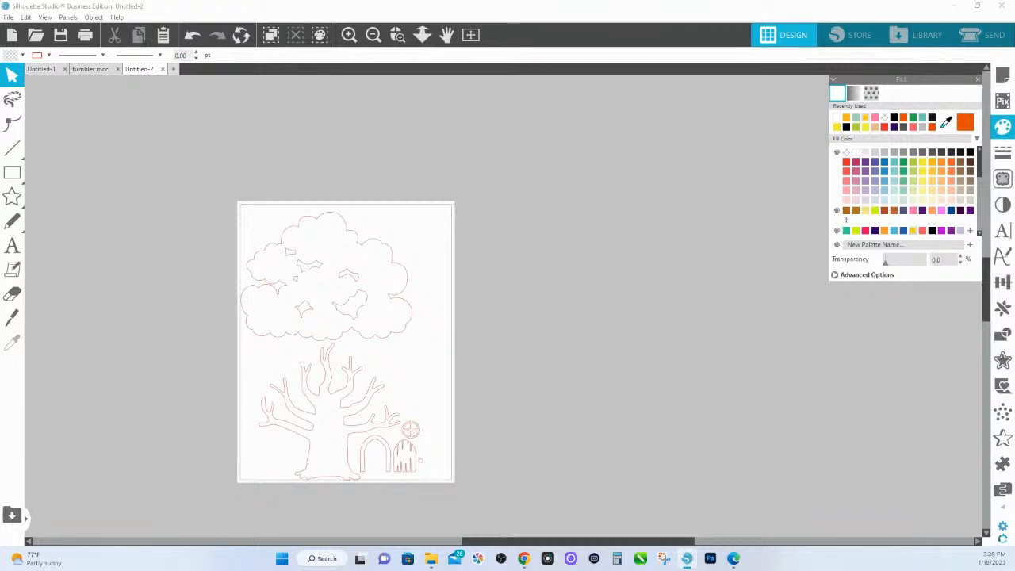
- Close the Untitled-2 document and create a new blank document
{"action": "left_click", "coordinate": [163, 69]}
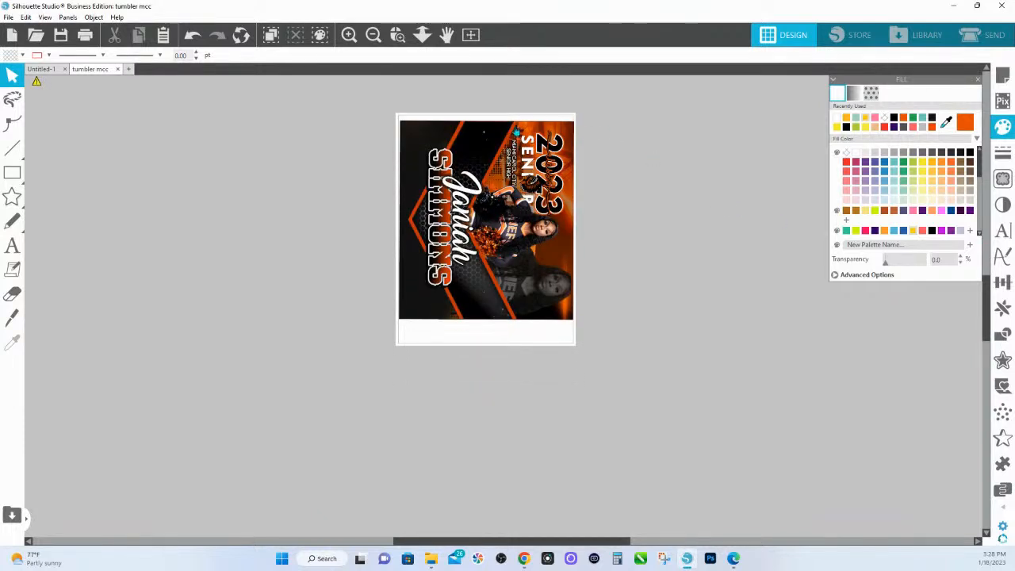
{"action": "scroll", "coordinate": [521, 222], "scroll_direction": "down", "scroll_amount": 6}
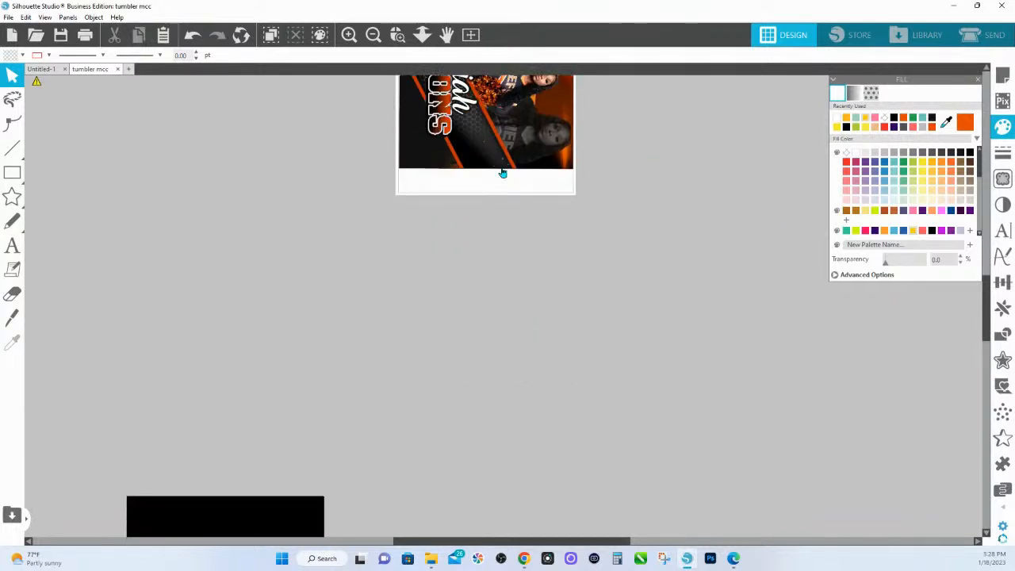
{"action": "left_click", "coordinate": [129, 69]}
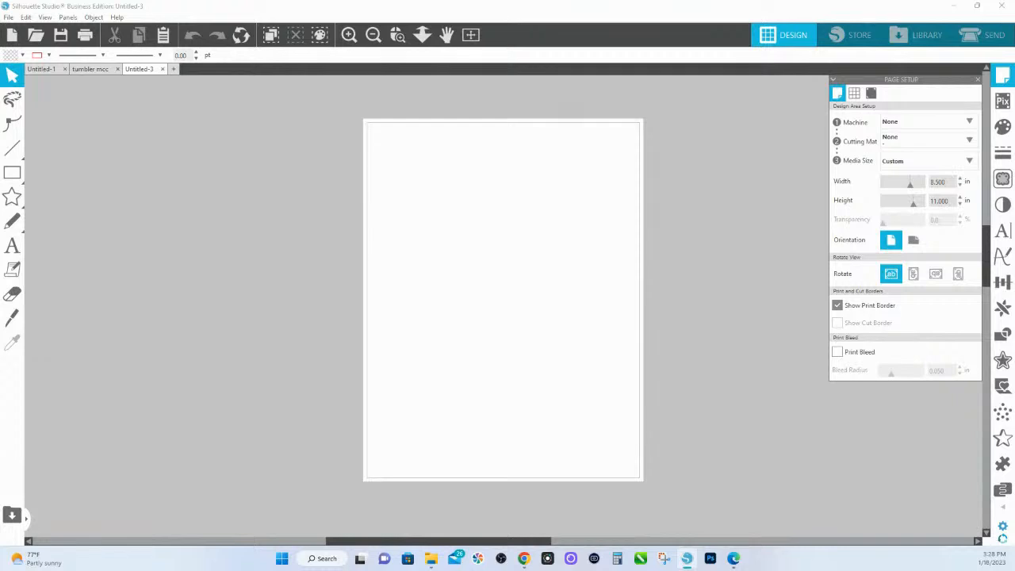
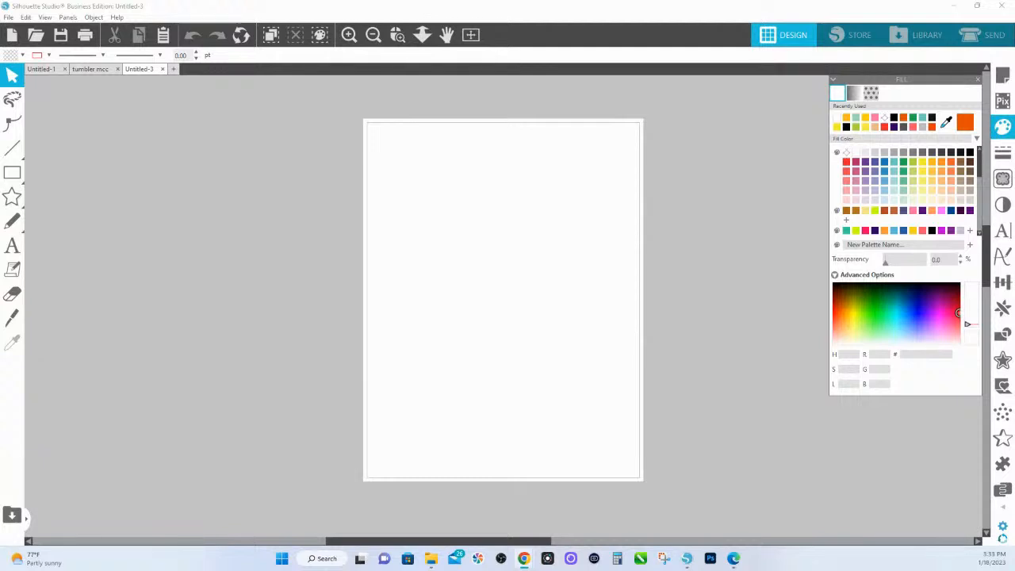
- Open the saved baby stats tumbler file from the network drive
{"action": "left_click", "coordinate": [9, 19]}
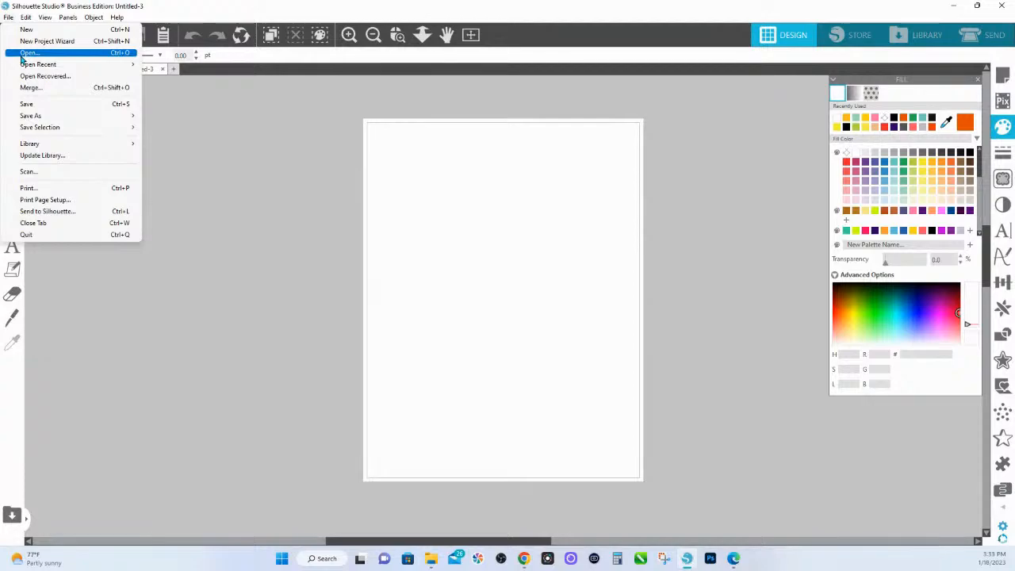
{"action": "left_click", "coordinate": [21, 54]}
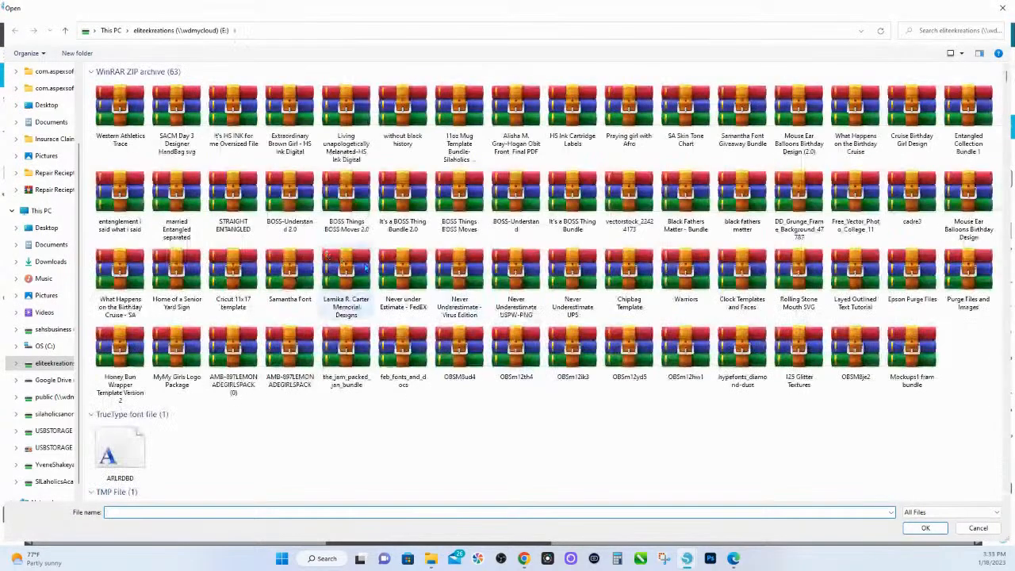
{"action": "scroll", "coordinate": [494, 307], "scroll_direction": "down", "scroll_amount": 3}
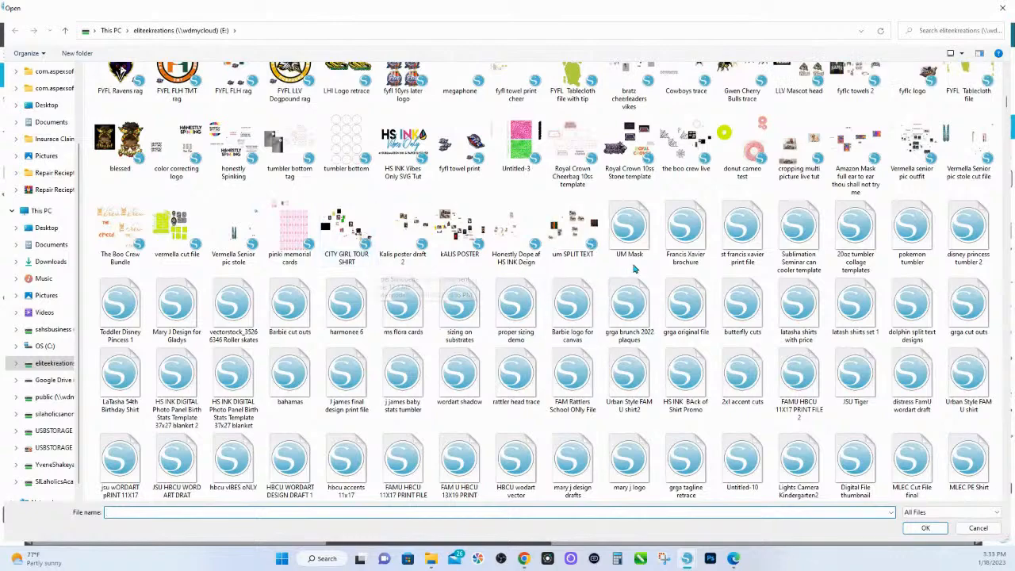
{"action": "scroll", "coordinate": [658, 270], "scroll_direction": "up", "scroll_amount": 5}
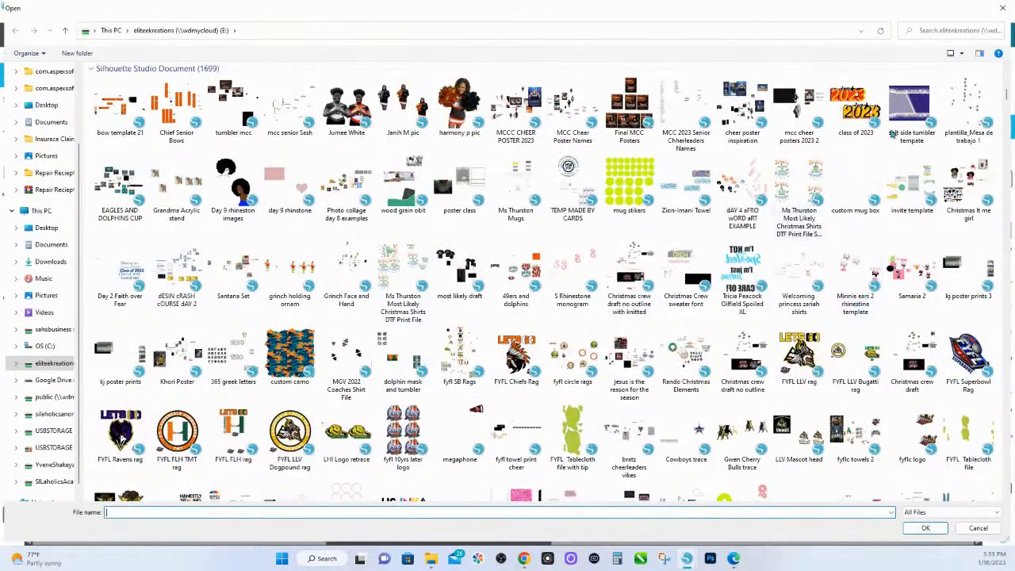
{"action": "scroll", "coordinate": [737, 230], "scroll_direction": "down", "scroll_amount": 3}
{"action": "scroll", "coordinate": [738, 230], "scroll_direction": "down", "scroll_amount": 3}
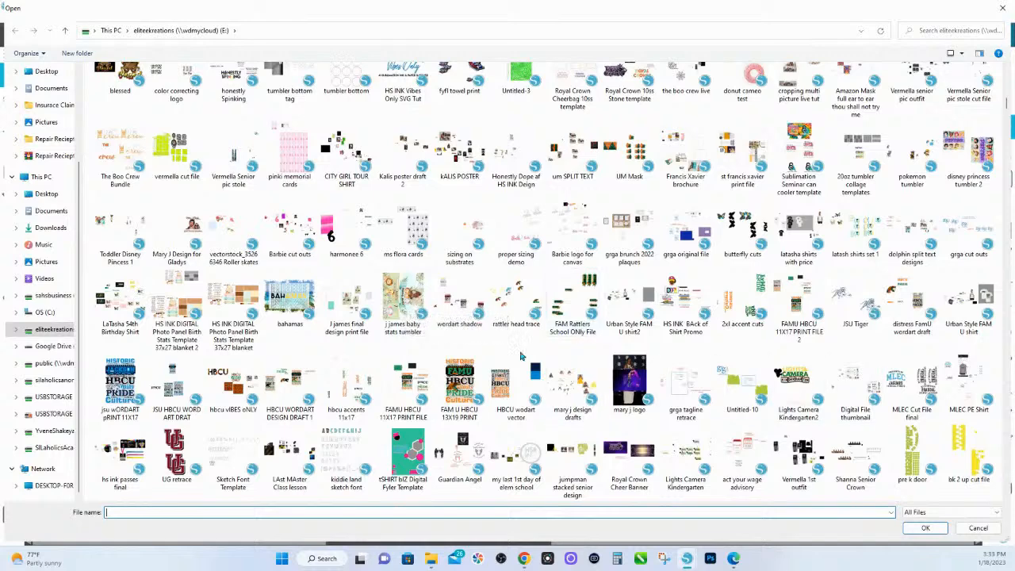
{"action": "left_click", "coordinate": [405, 302]}
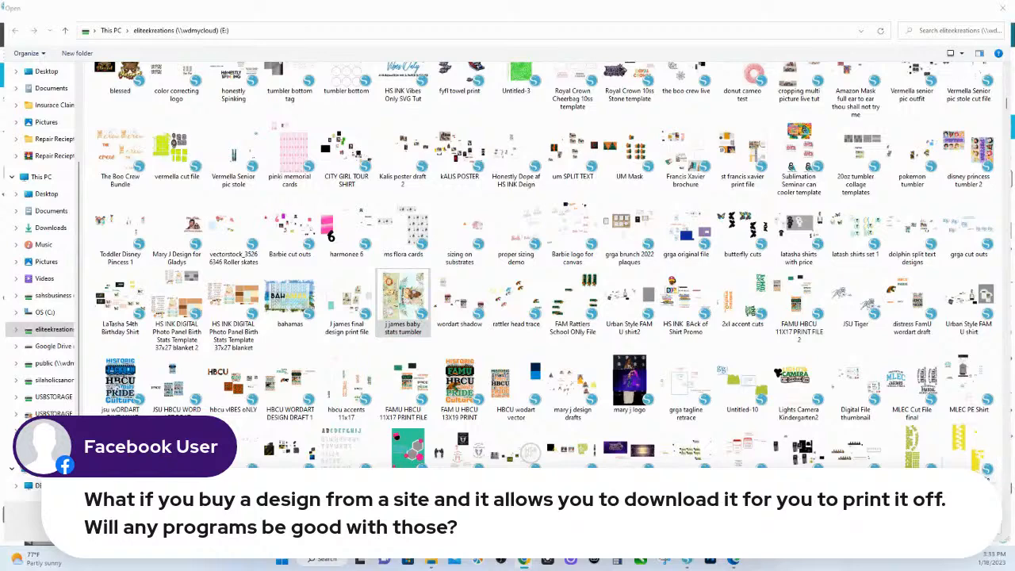
{"action": "left_click", "coordinate": [969, 536]}
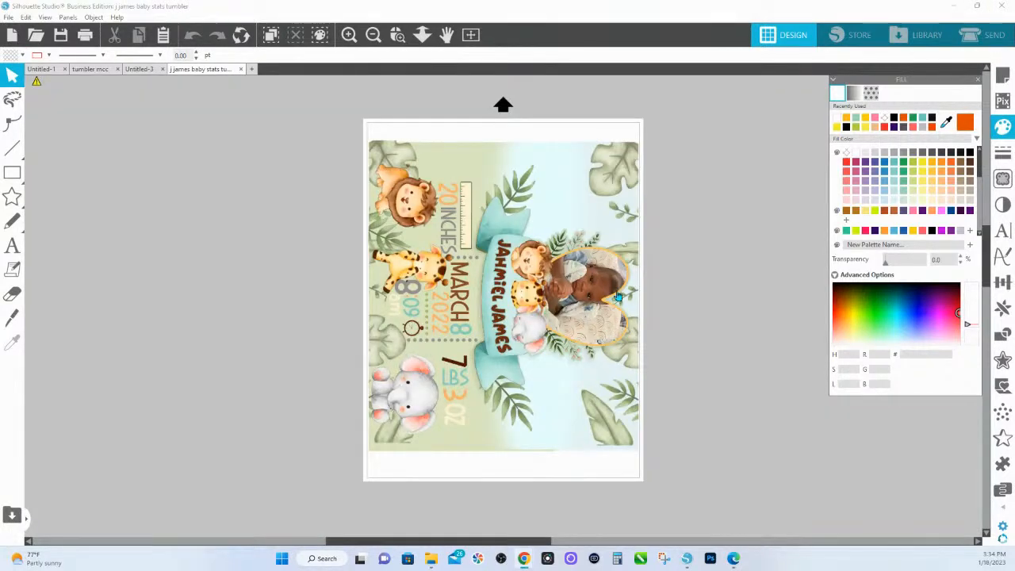
- Rotate the whole tumbler design upright, then ungroup it into separate pieces and deselect them
{"action": "left_click_drag", "start_coordinate": [298, 94], "coordinate": [708, 518]}
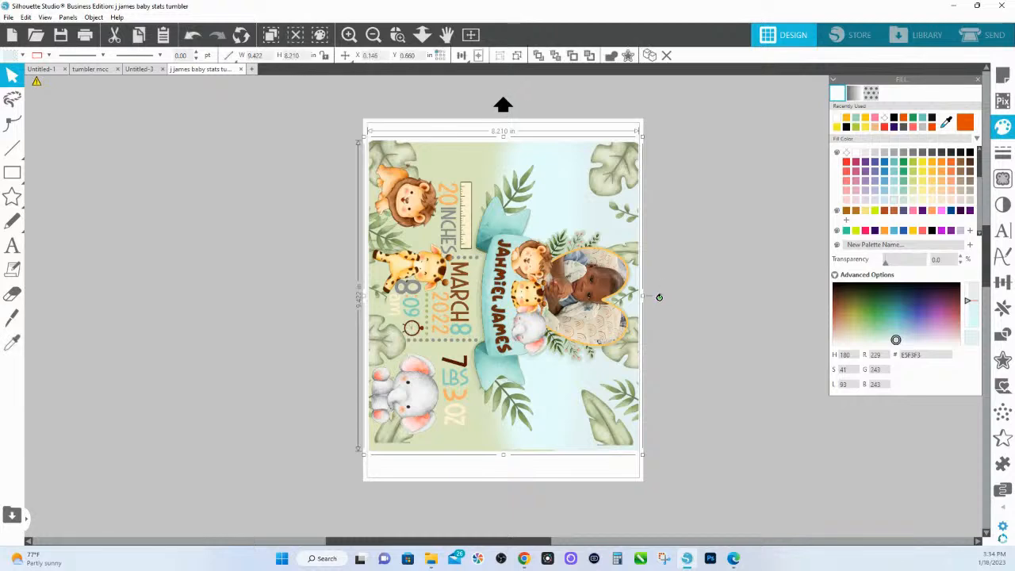
{"action": "left_click_drag", "start_coordinate": [661, 294], "coordinate": [507, 125]}
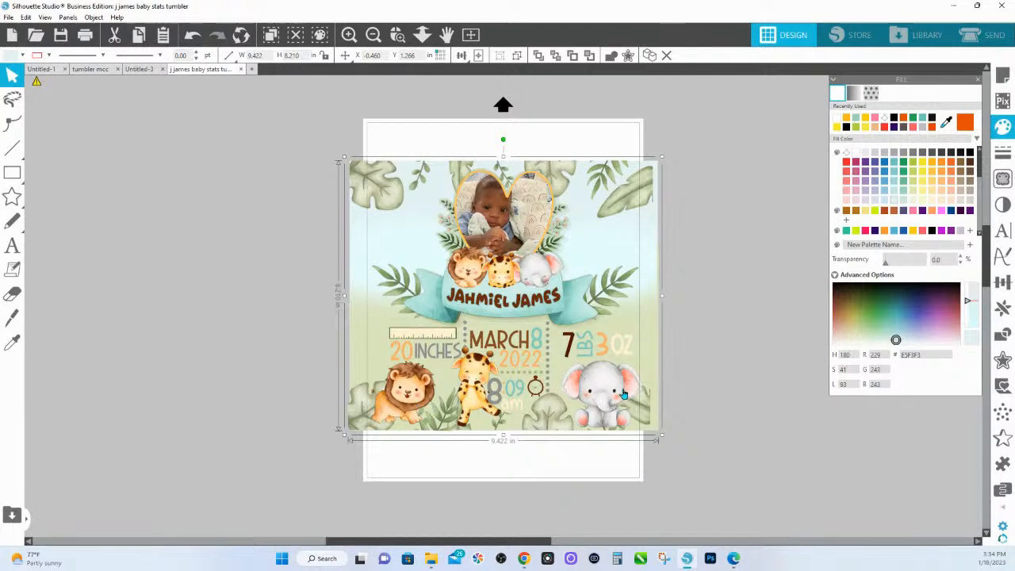
{"action": "left_click", "coordinate": [739, 347]}
{"action": "left_click", "coordinate": [418, 417]}
{"action": "right_click", "coordinate": [412, 411]}
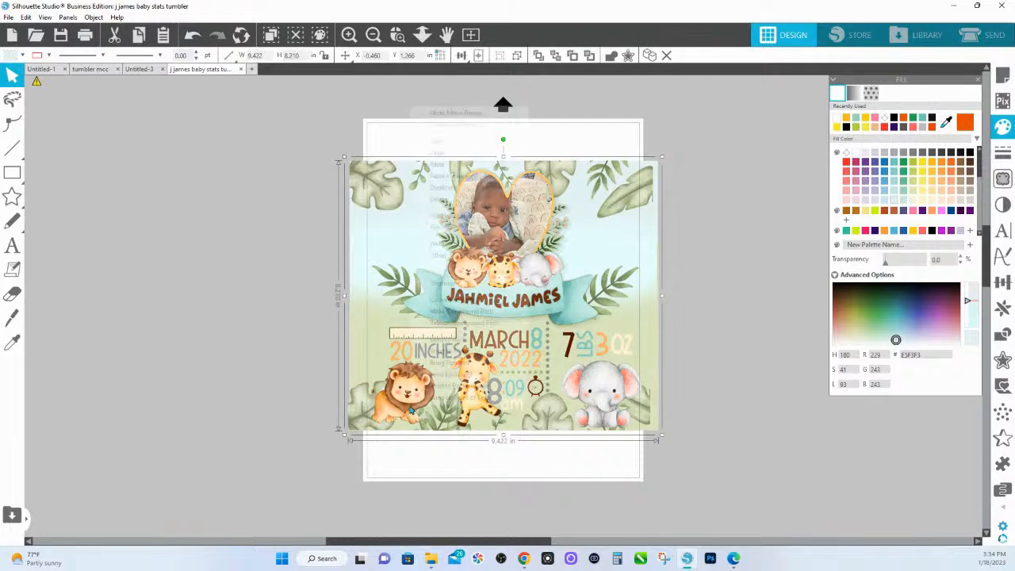
{"action": "left_click", "coordinate": [448, 286]}
{"action": "left_click", "coordinate": [772, 425]}
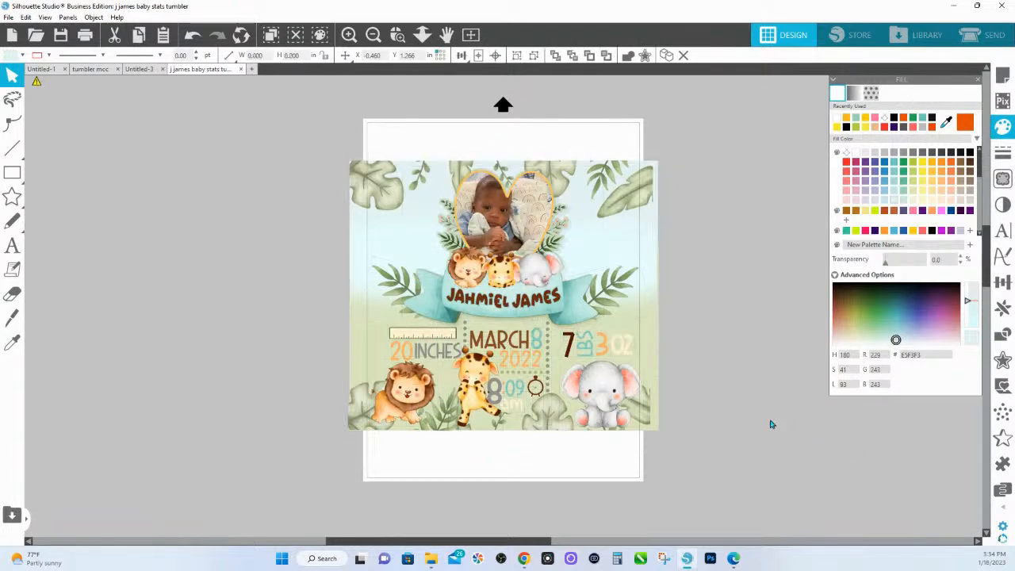
- Pull the lion, giraffe, and large elephant out of the design onto the empty workspace
{"action": "left_click_drag", "start_coordinate": [399, 399], "coordinate": [308, 359]}
{"action": "left_click_drag", "start_coordinate": [476, 388], "coordinate": [829, 389]}
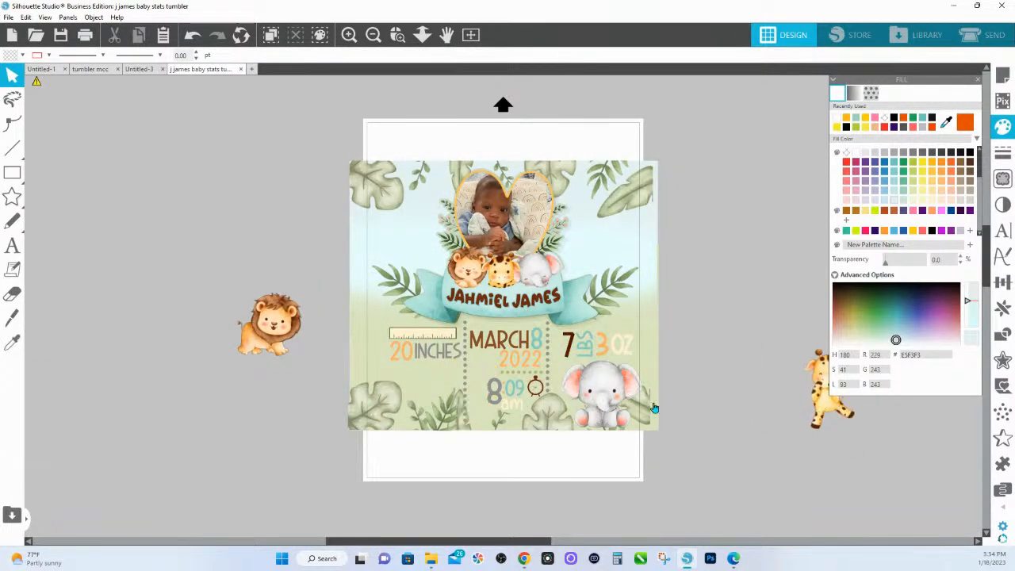
{"action": "left_click_drag", "start_coordinate": [602, 394], "coordinate": [781, 222]}
- Move the upper leaves, the photo and name banner, and the lower leaves off the tumbler background
{"action": "left_click_drag", "start_coordinate": [634, 181], "coordinate": [632, 33]}
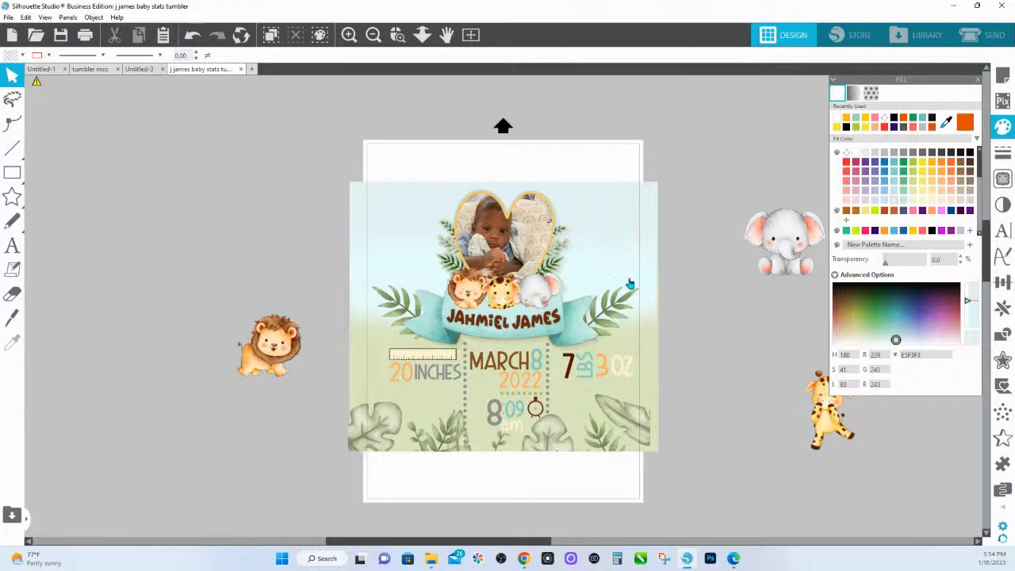
{"action": "left_click_drag", "start_coordinate": [581, 312], "coordinate": [600, 106]}
{"action": "left_click_drag", "start_coordinate": [612, 431], "coordinate": [626, 535]}
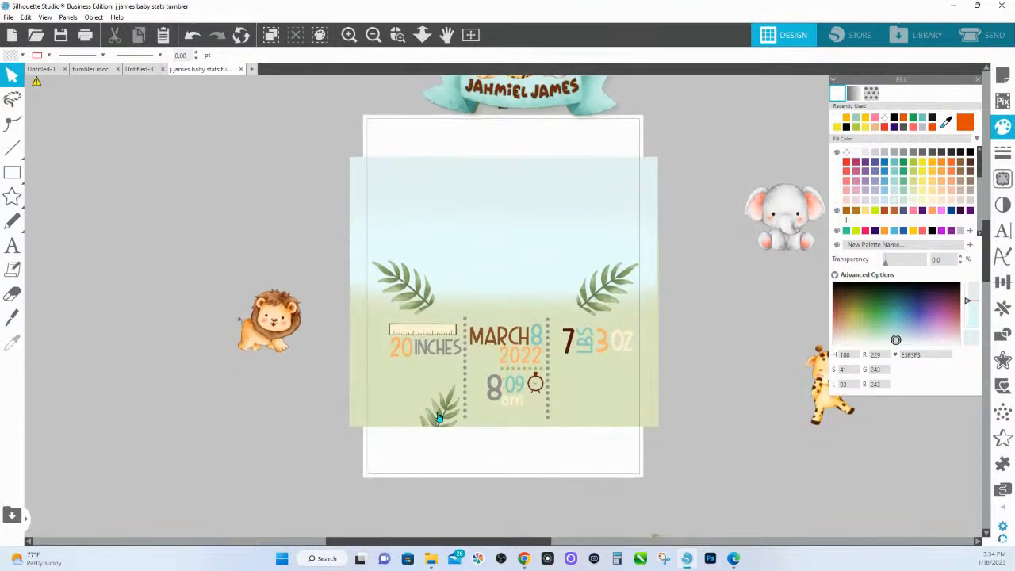
- Move the three remaining leaf sprigs off the background and slightly rotate the one beside the elephant
{"action": "left_click_drag", "start_coordinate": [432, 414], "coordinate": [366, 496]}
{"action": "left_click_drag", "start_coordinate": [402, 273], "coordinate": [178, 117]}
{"action": "left_click_drag", "start_coordinate": [612, 295], "coordinate": [722, 162]}
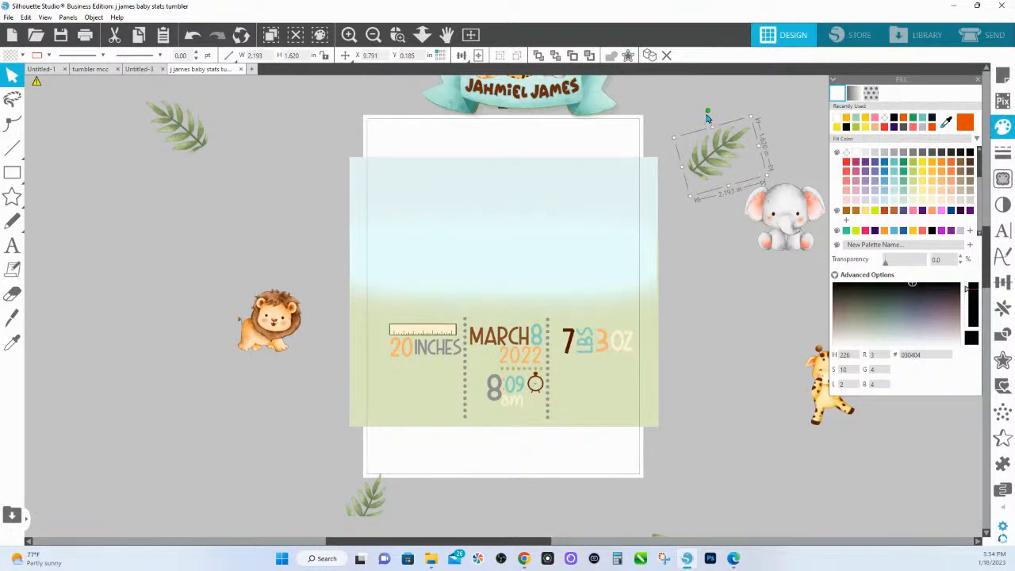
{"action": "mouse_move", "coordinate": [709, 114]}
{"action": "left_mouse_down"}
{"action": "mouse_move", "coordinate": [731, 118]}
{"action": "mouse_move", "coordinate": [702, 114]}
{"action": "left_mouse_up"}
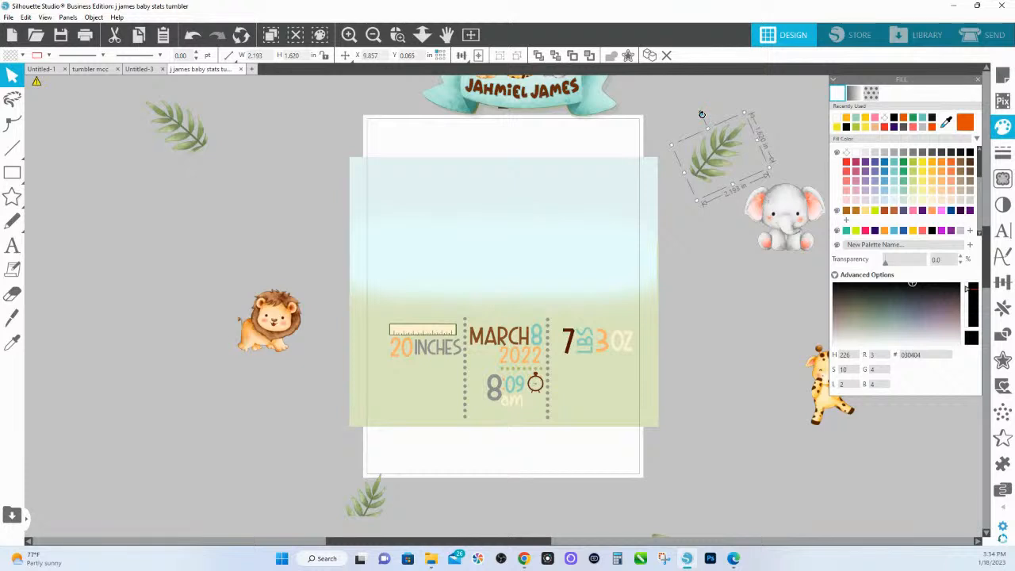
- Pull the green and light-blue background panels off the page and shift the blurred blue strip
{"action": "left_click", "coordinate": [437, 410]}
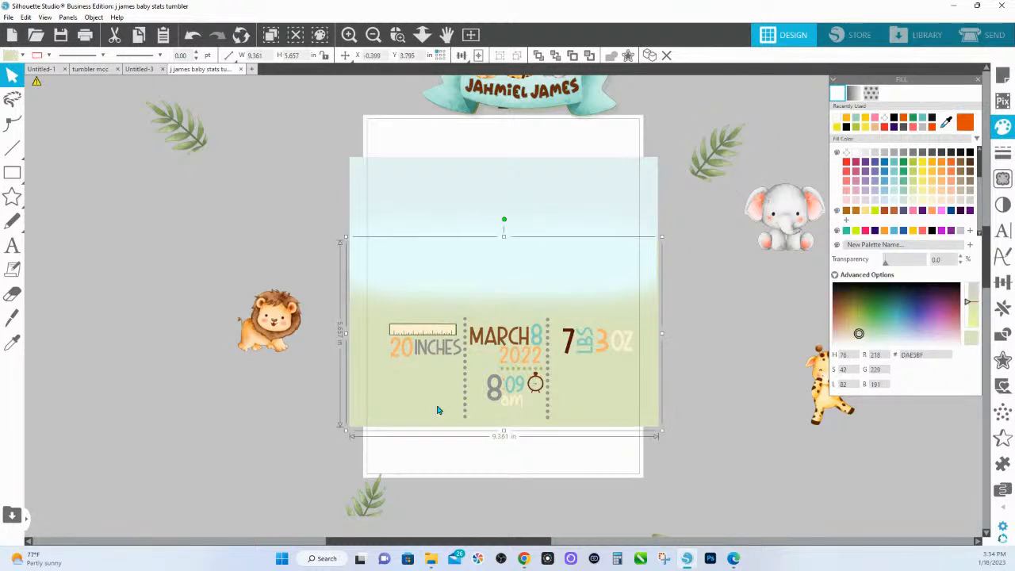
{"action": "left_click_drag", "start_coordinate": [437, 410], "coordinate": [260, 485]}
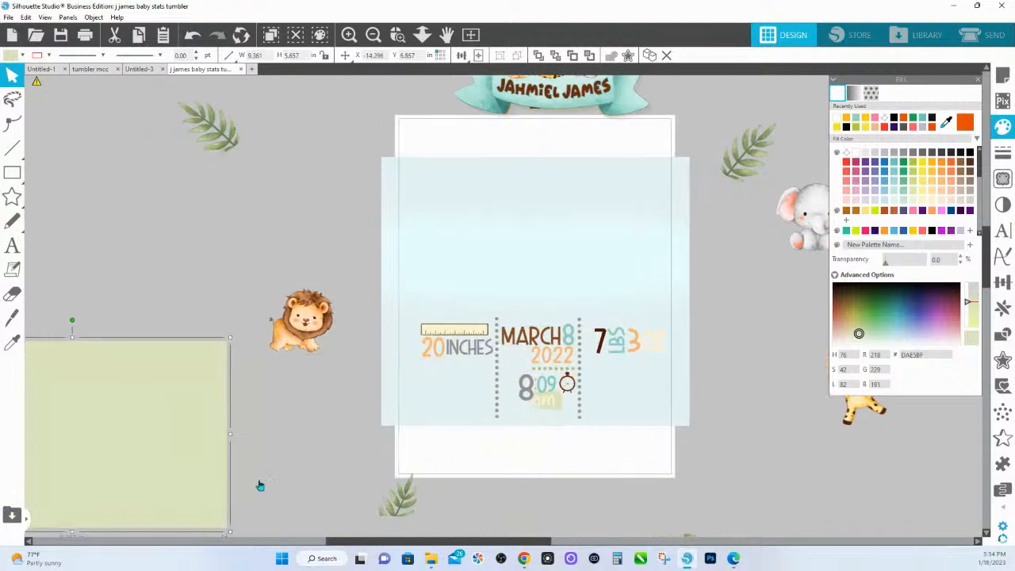
{"action": "left_click_drag", "start_coordinate": [663, 396], "coordinate": [251, 464]}
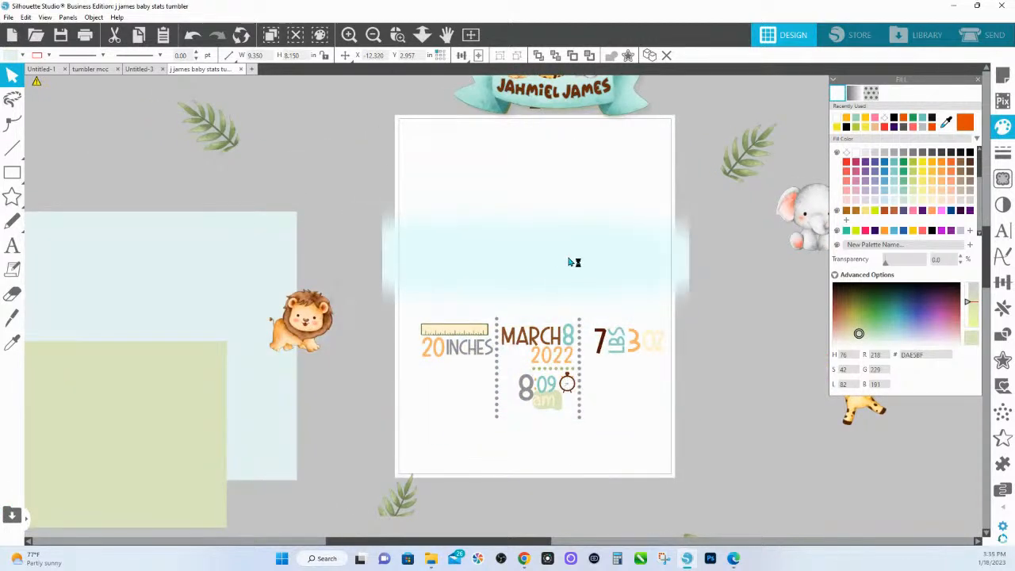
{"action": "left_click_drag", "start_coordinate": [552, 274], "coordinate": [535, 277]}
- Undo the background panel moves
{"action": "key", "text": "ctrl+z"}
{"action": "key", "text": "ctrl+z"}
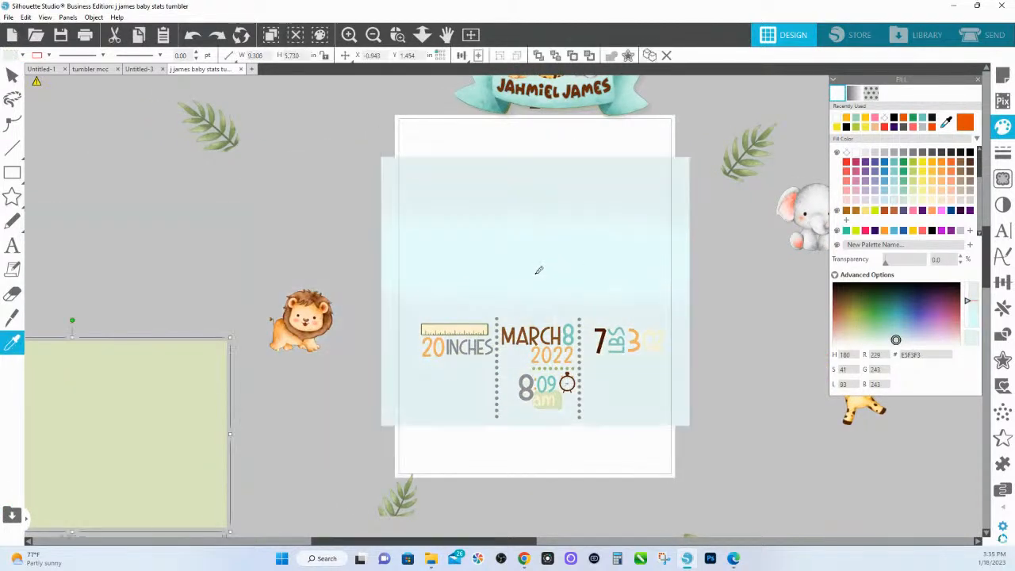
{"action": "key", "text": "ctrl+z"}
{"action": "key", "text": "ctrl+z"}
{"action": "key", "text": "ctrl+z"}
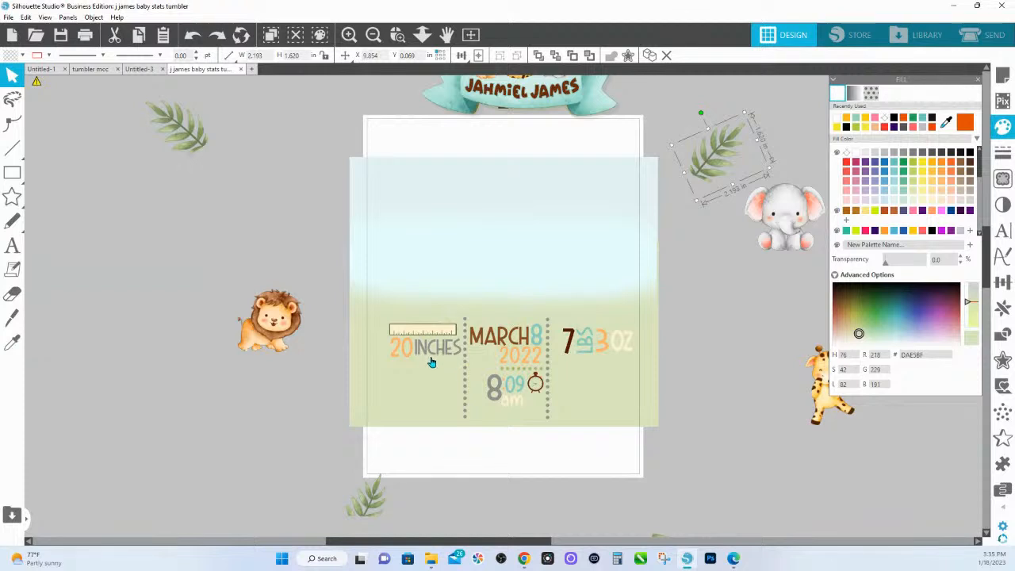
- Move the ruler and its dark green backing off the design below the lion
{"action": "left_click", "coordinate": [431, 335]}
{"action": "left_click_drag", "start_coordinate": [431, 335], "coordinate": [149, 419]}
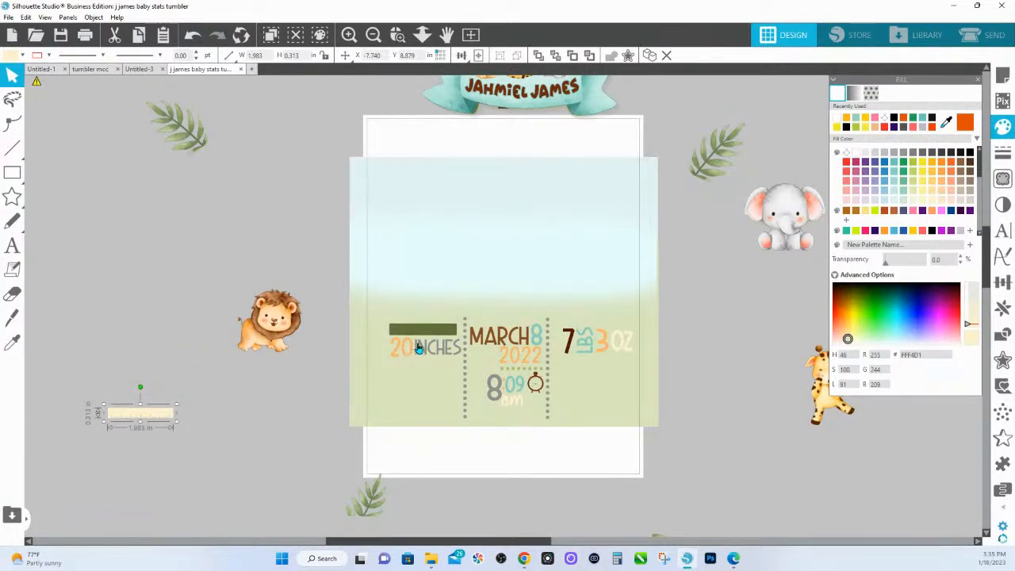
{"action": "left_click_drag", "start_coordinate": [424, 331], "coordinate": [138, 414]}
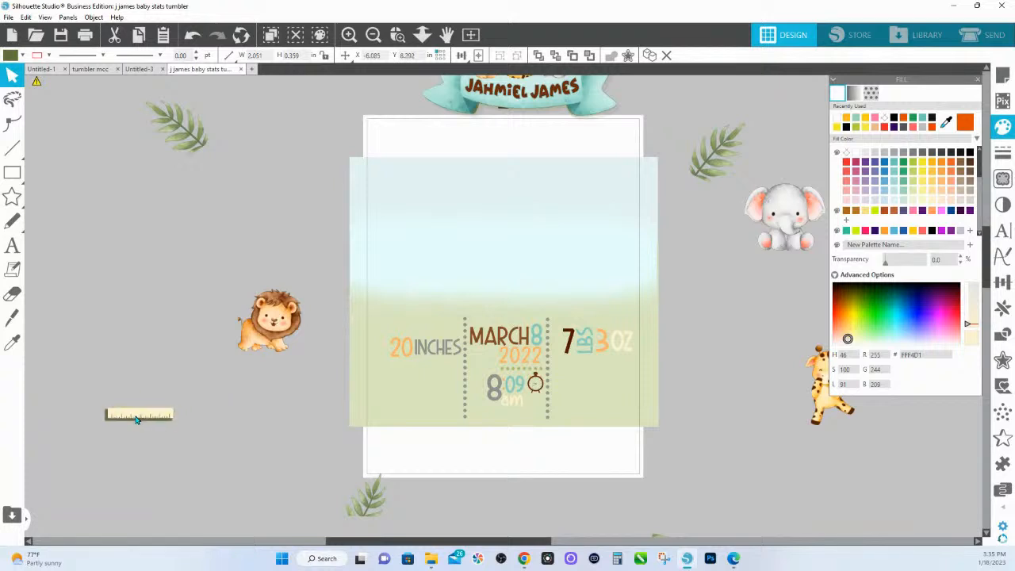
- Undo the ruler and backing moves
{"action": "key", "text": "ctrl+z"}
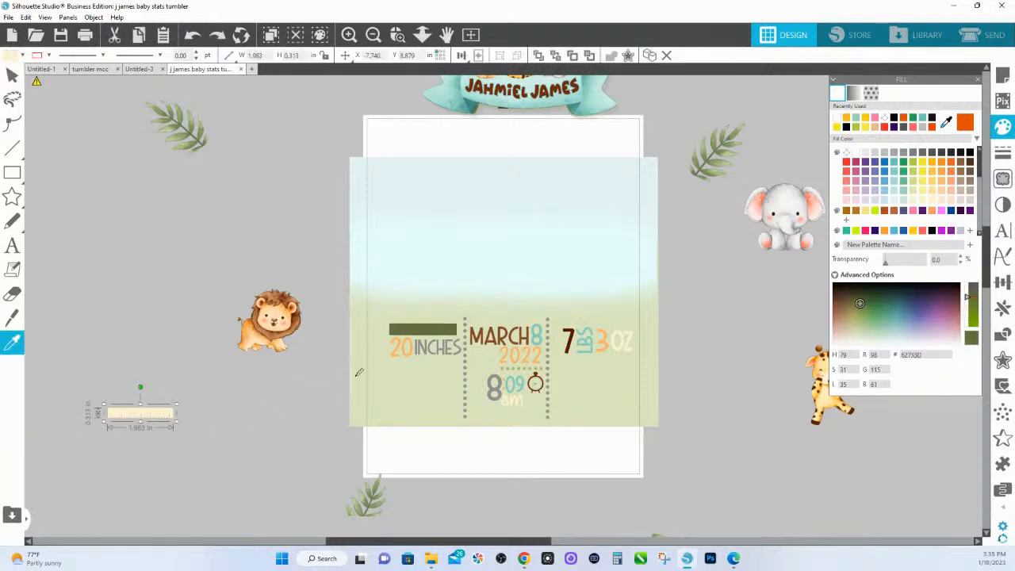
{"action": "key", "text": "ctrl+z"}
{"action": "key", "text": "ctrl+z"}
{"action": "key", "text": "ctrl+z"}
{"action": "scroll", "coordinate": [517, 310], "scroll_direction": "left", "scroll_amount": 3}
{"action": "scroll", "coordinate": [517, 310], "scroll_direction": "right", "scroll_amount": 3}
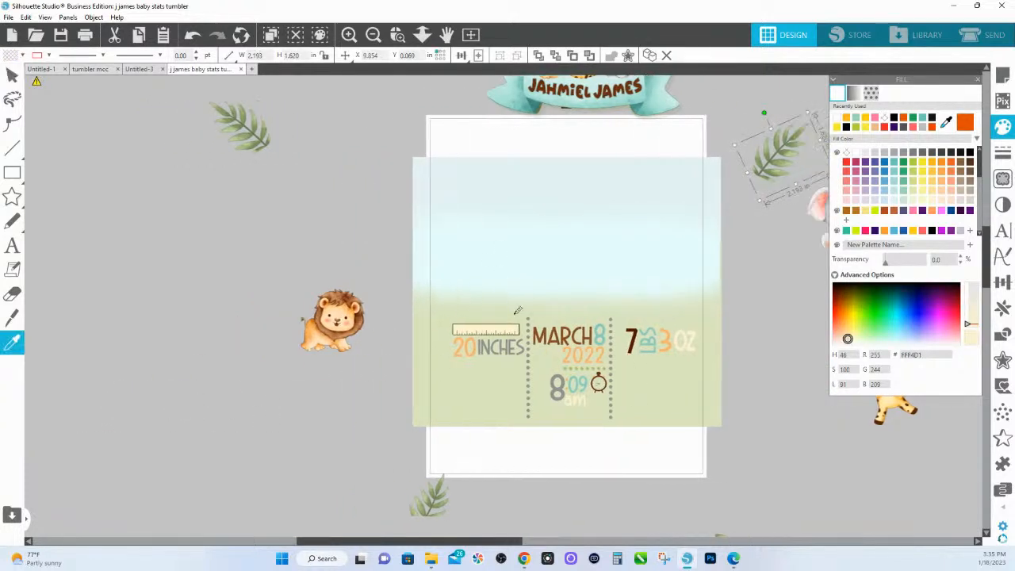
- Undo the leaf, banner, elephant, and giraffe moves, leaving only the lion pulled out
{"action": "key", "text": "ctrl+z"}
{"action": "key", "text": "ctrl+z"}
{"action": "key", "text": "ctrl+z"}
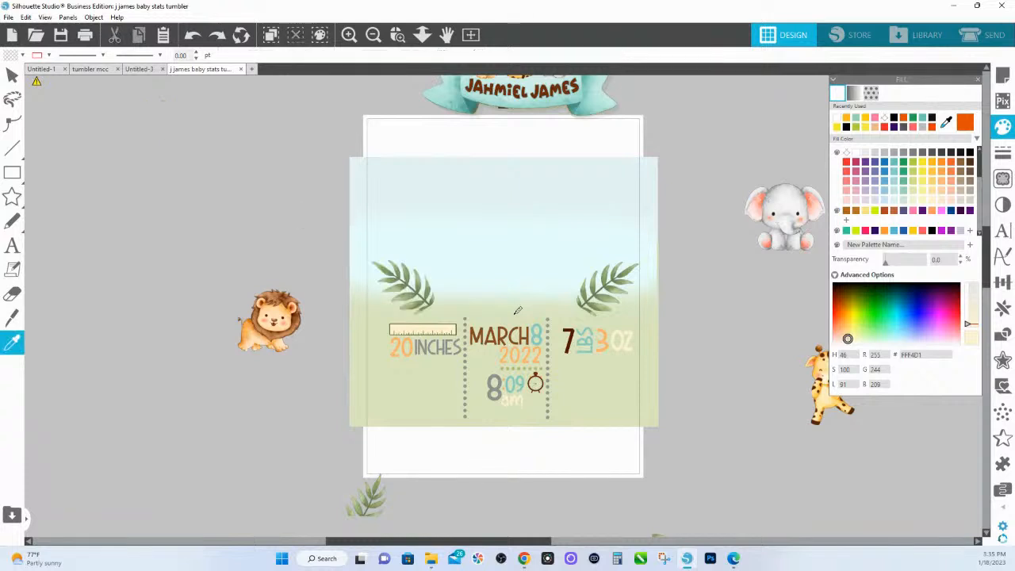
{"action": "key", "text": "ctrl+z"}
{"action": "key", "text": "ctrl+z"}
{"action": "key", "text": "ctrl+z"}
{"action": "key", "text": "ctrl+z"}
{"action": "key", "text": "ctrl+z"}
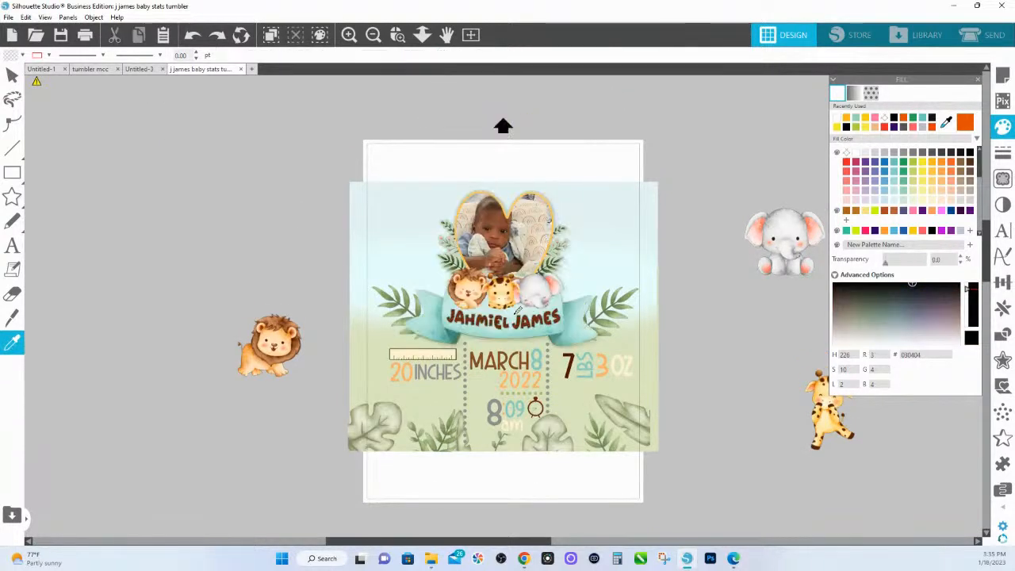
{"action": "key", "text": "ctrl+z"}
{"action": "key", "text": "ctrl+z"}
{"action": "key", "text": "Escape"}
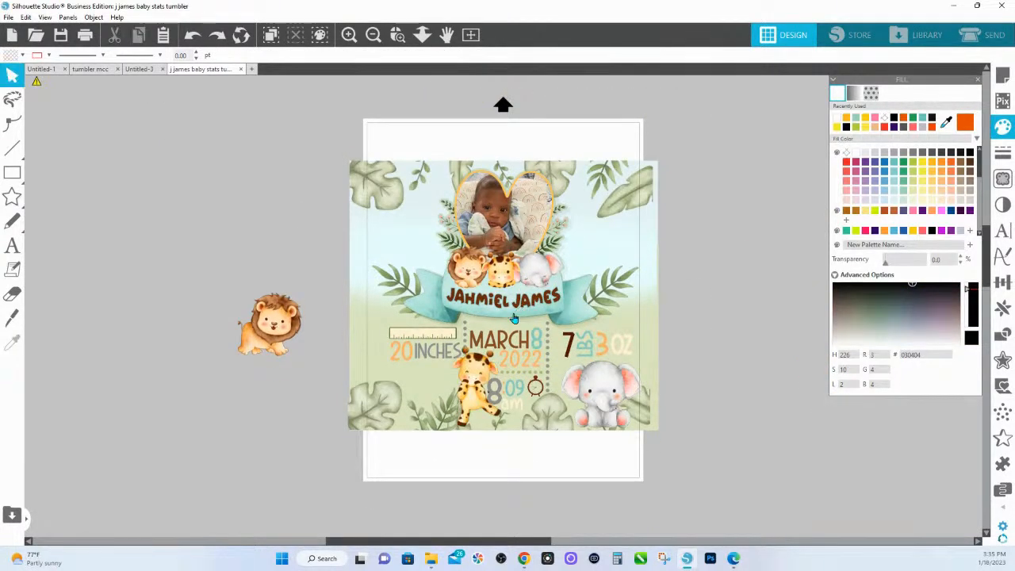
- Undo the lion's last move and group all elements of the baby stats tumbler design
{"action": "key", "text": "ctrl+z"}
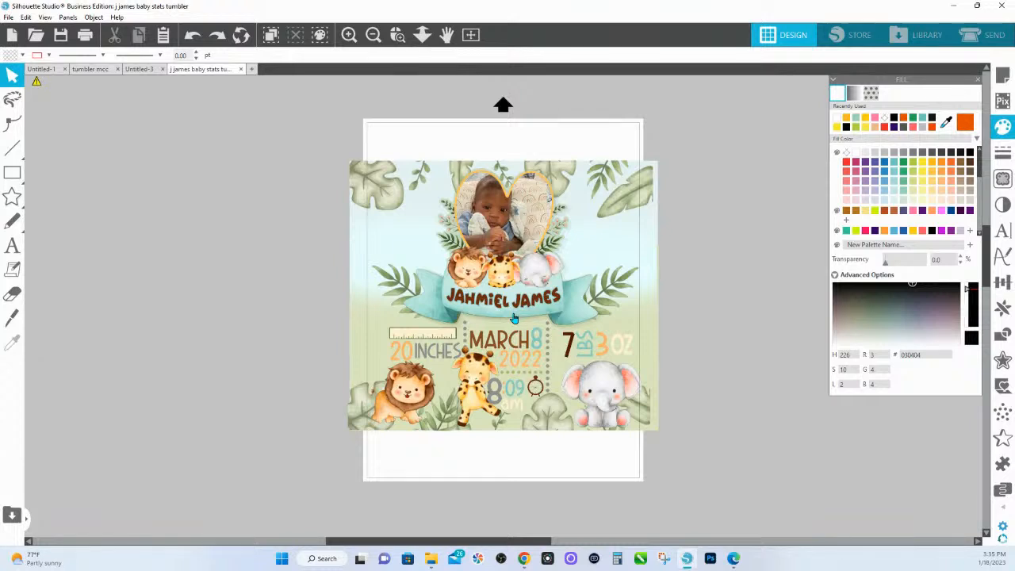
{"action": "left_click_drag", "start_coordinate": [287, 121], "coordinate": [705, 479]}
{"action": "key", "text": "ctrl+g"}
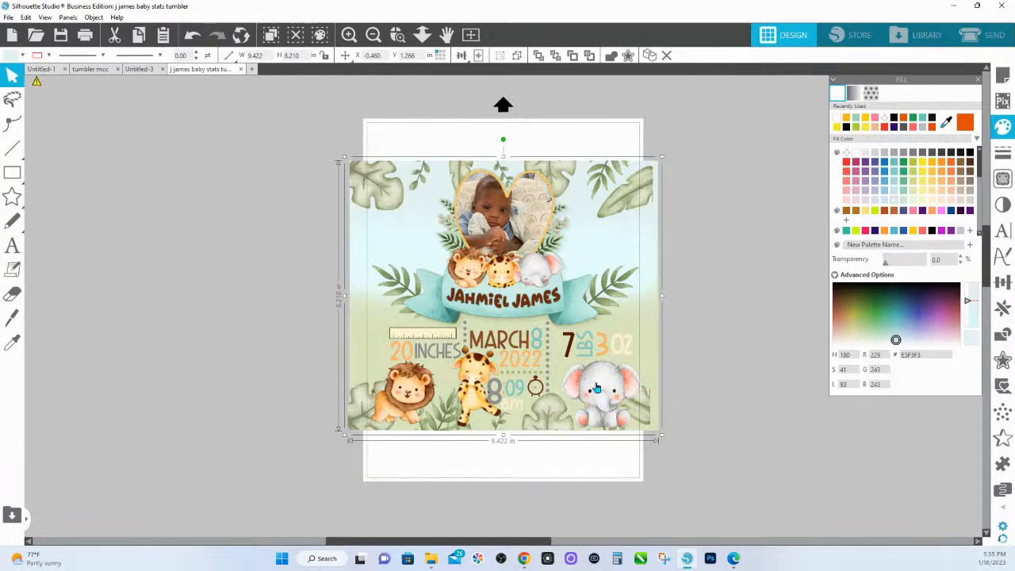
- Move the grouped design partly off the page's left side and set its width to 9.35 in with the aspect ratio locked
{"action": "left_click_drag", "start_coordinate": [594, 383], "coordinate": [231, 368]}
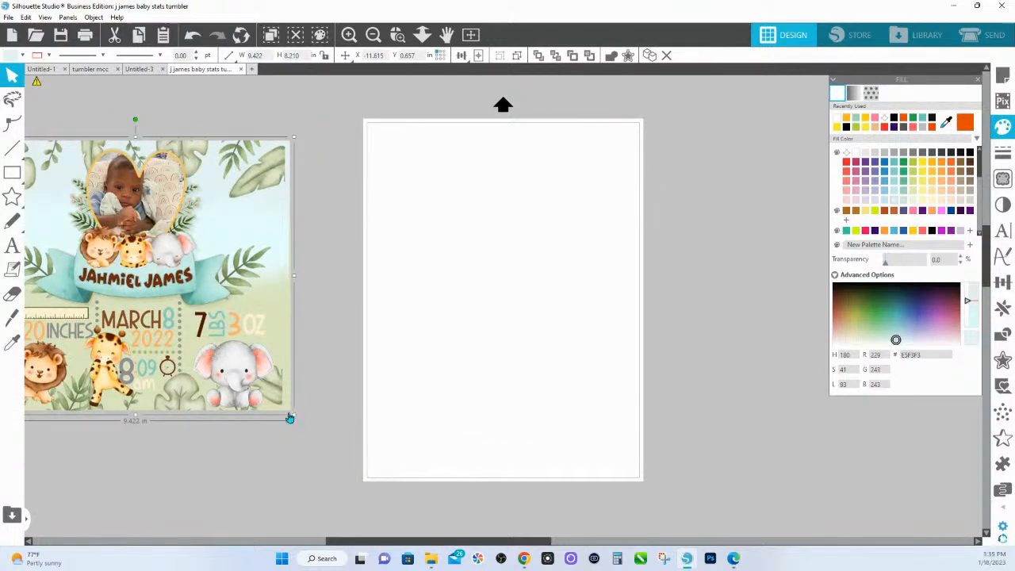
{"action": "left_click_drag", "start_coordinate": [181, 331], "coordinate": [361, 336]}
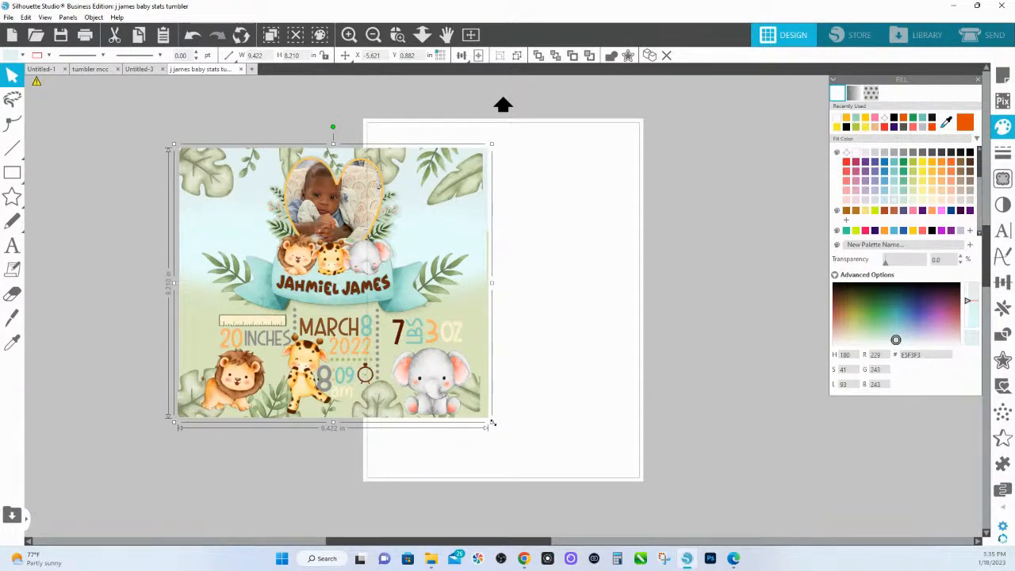
{"action": "left_click_drag", "start_coordinate": [492, 427], "coordinate": [491, 423]}
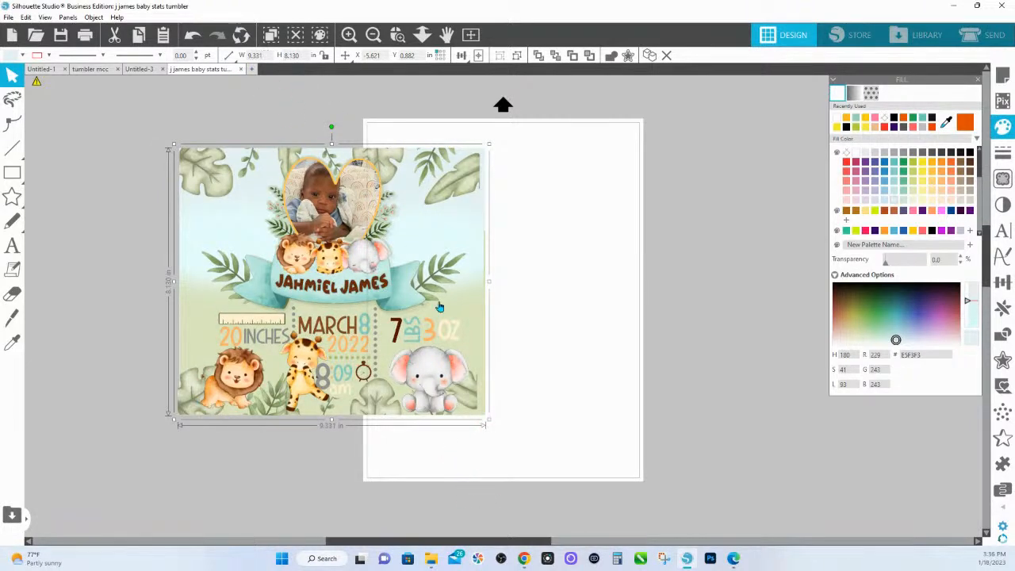
{"action": "left_click_drag", "start_coordinate": [273, 57], "coordinate": [195, 55]}
{"action": "type", "text": "9"}
{"action": "key", "text": "Return"}
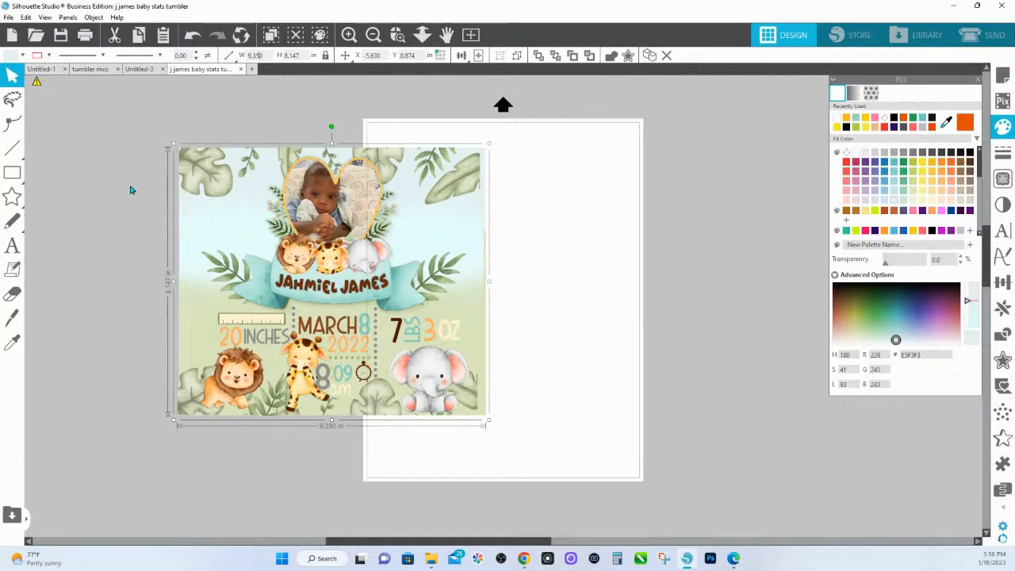
- Move the grouped tumbler design completely off the page into the workspace at its left
{"action": "left_click", "coordinate": [157, 236]}
{"action": "left_click", "coordinate": [195, 379]}
{"action": "left_click_drag", "start_coordinate": [351, 295], "coordinate": [119, 408]}
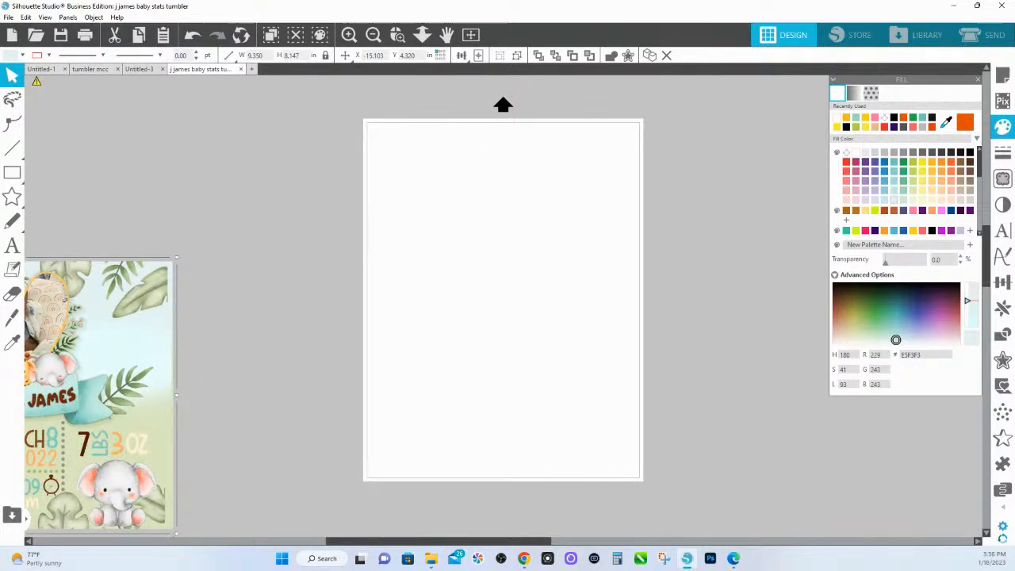
- Start opening a file and go to the Creative Fabrica Downloads folder on drive E
{"action": "left_click", "coordinate": [10, 18]}
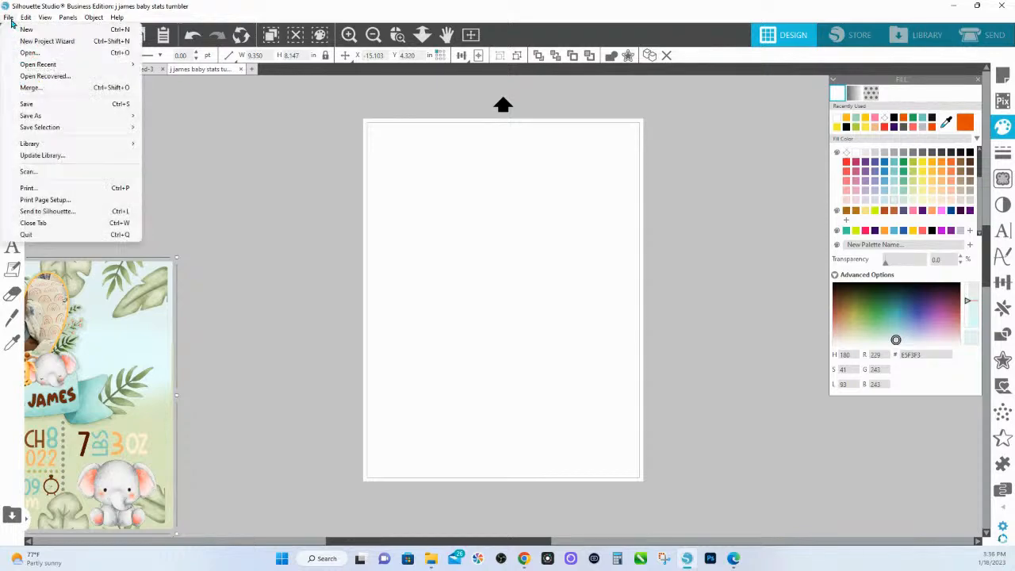
{"action": "left_click", "coordinate": [24, 57]}
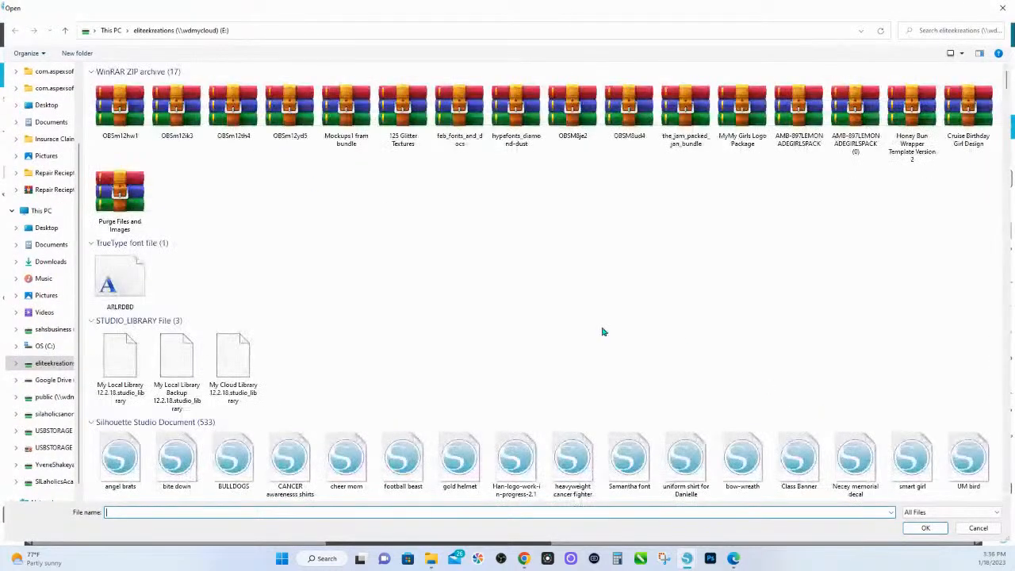
{"action": "scroll", "coordinate": [482, 376], "scroll_direction": "down", "scroll_amount": 10}
{"action": "scroll", "coordinate": [176, 349], "scroll_direction": "down", "scroll_amount": 15}
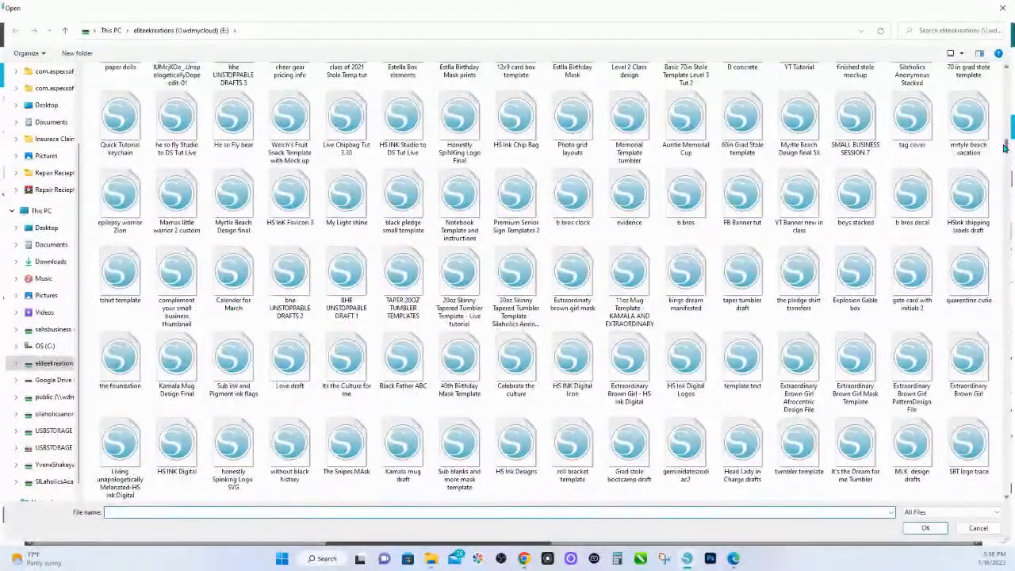
{"action": "left_click_drag", "start_coordinate": [1005, 148], "coordinate": [1005, 413]}
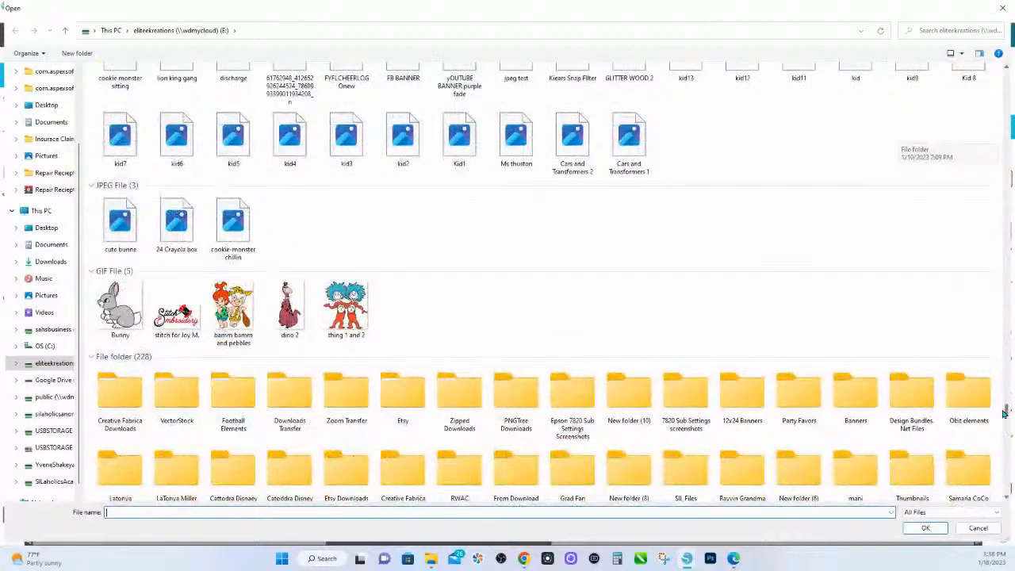
{"action": "left_click", "coordinate": [111, 404]}
{"action": "double_click", "coordinate": [111, 405]}
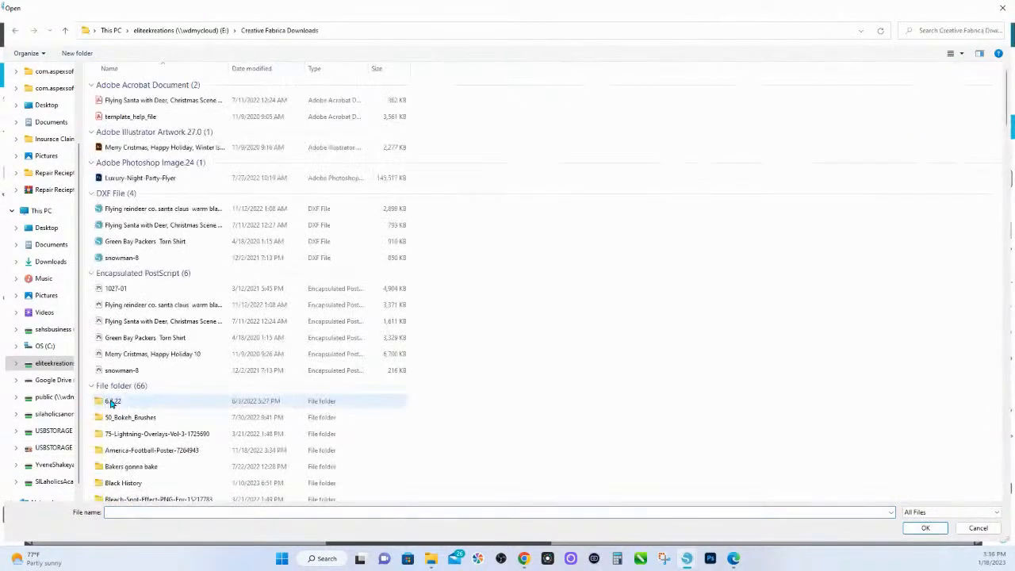
- Look through the Creative Fabrica Downloads subfolders, including Halloween Clipart, for artwork to use
{"action": "scroll", "coordinate": [222, 325], "scroll_direction": "down", "scroll_amount": 3}
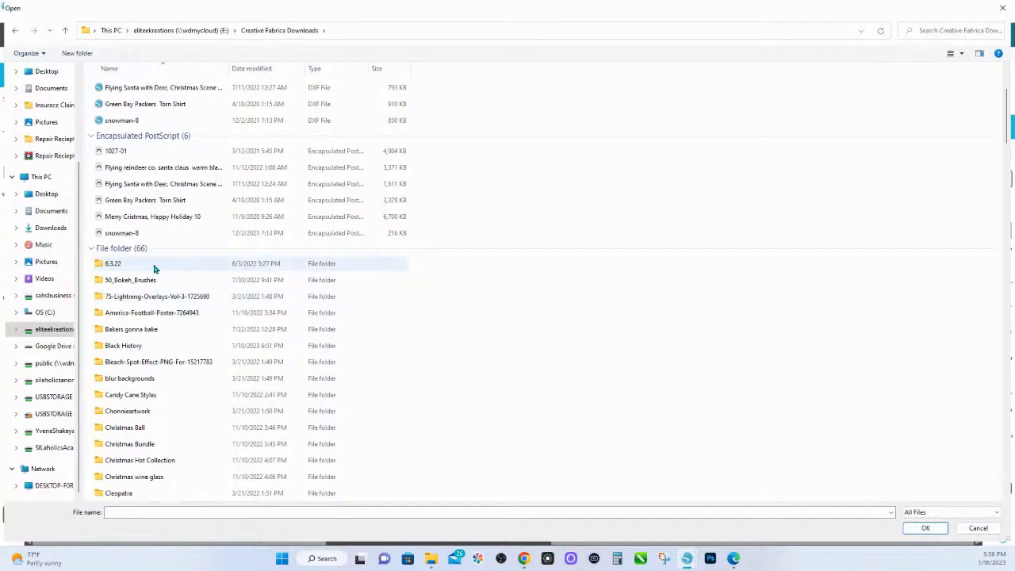
{"action": "scroll", "coordinate": [210, 290], "scroll_direction": "down", "scroll_amount": 1}
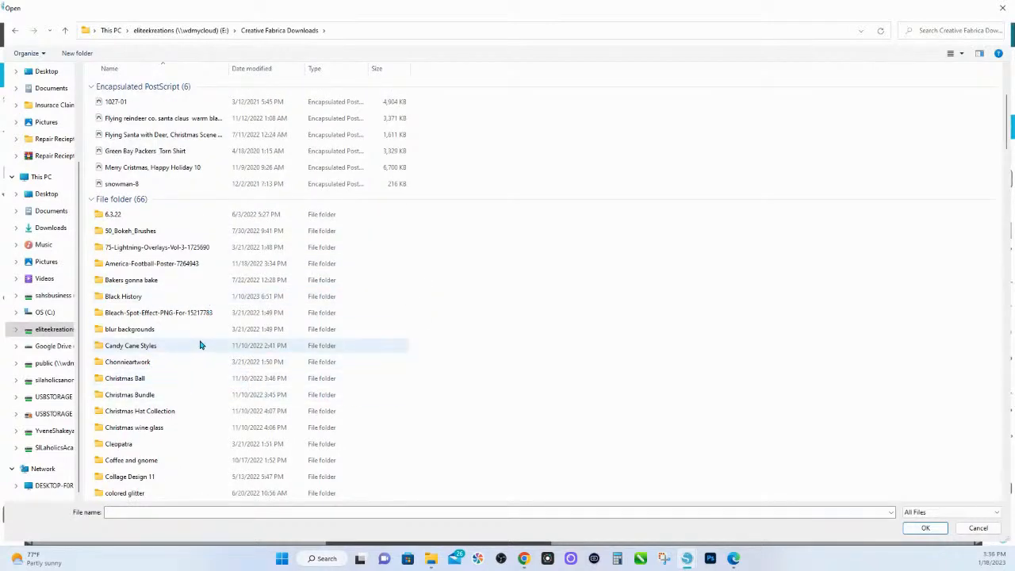
{"action": "scroll", "coordinate": [176, 340], "scroll_direction": "down", "scroll_amount": 1}
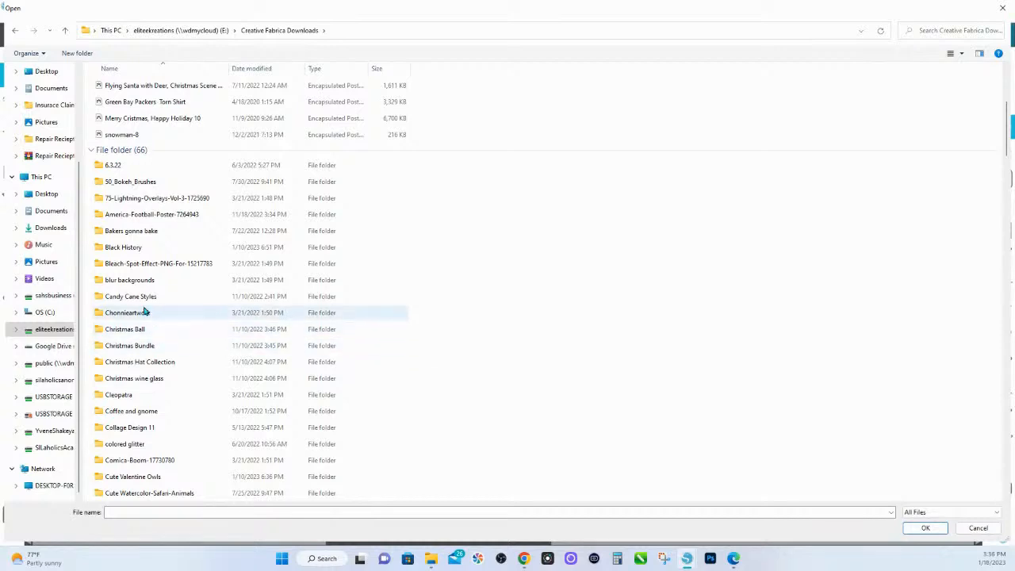
{"action": "scroll", "coordinate": [159, 378], "scroll_direction": "down", "scroll_amount": 2}
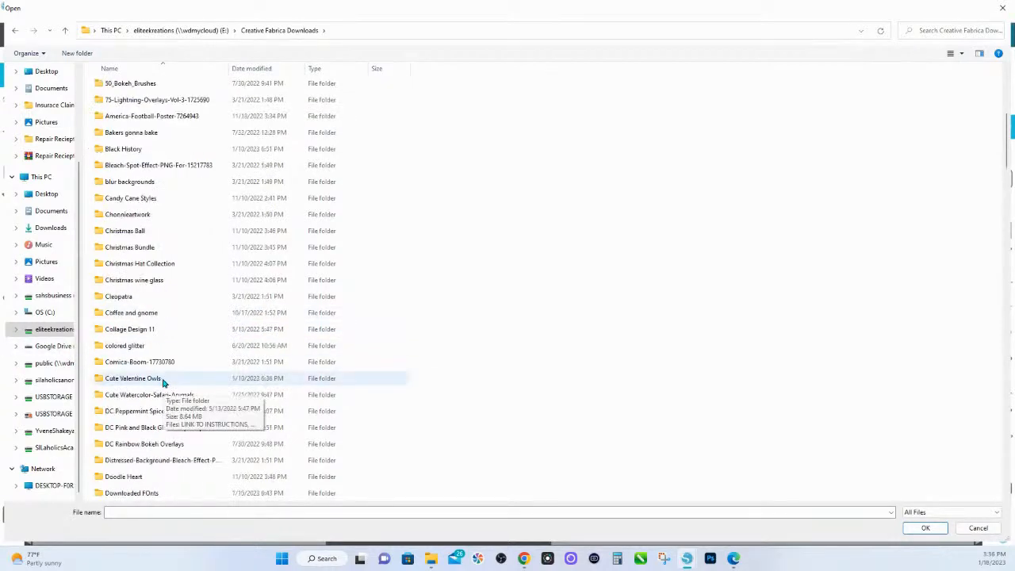
{"action": "scroll", "coordinate": [178, 337], "scroll_direction": "down", "scroll_amount": 4}
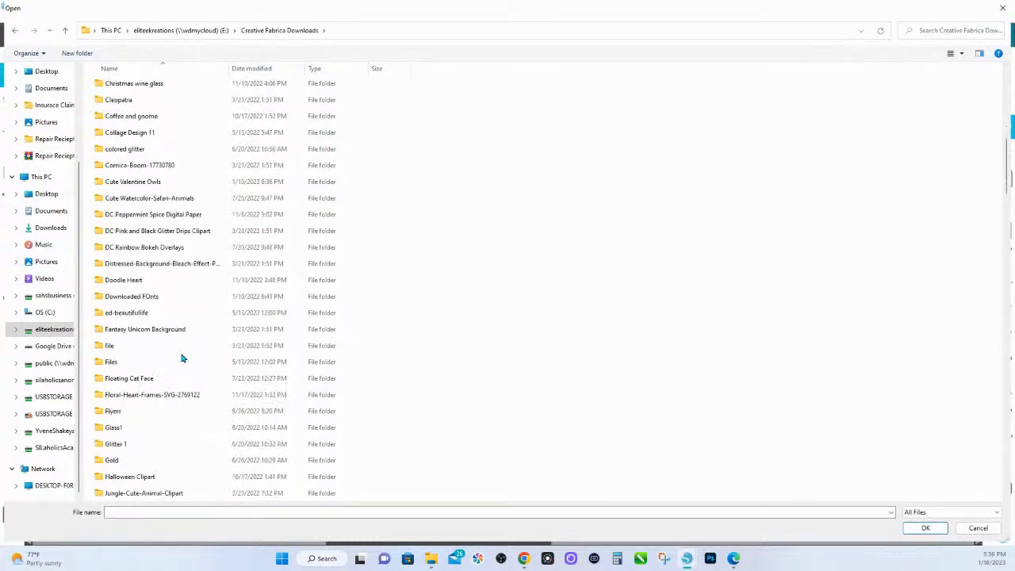
{"action": "scroll", "coordinate": [181, 358], "scroll_direction": "down", "scroll_amount": 1}
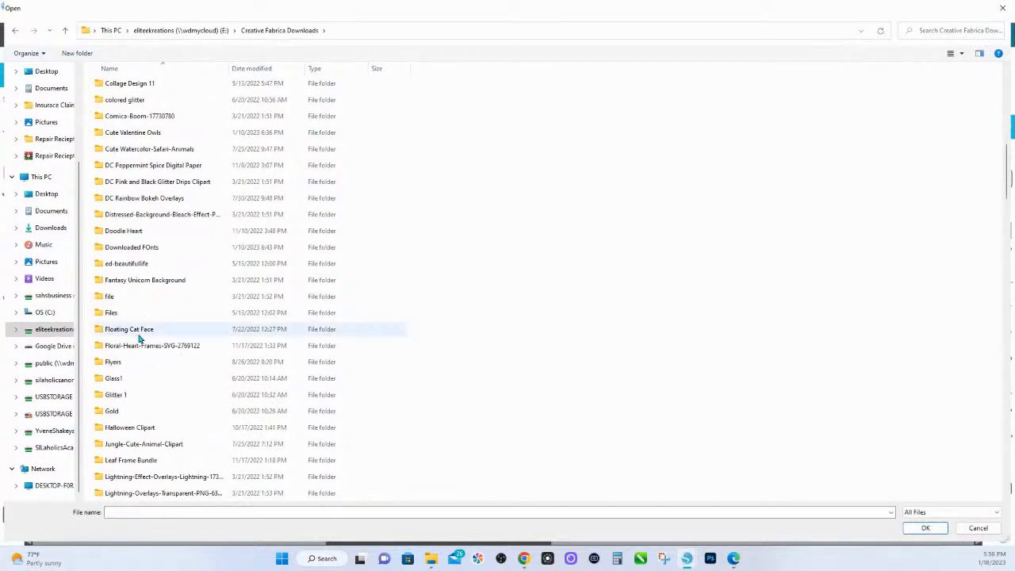
{"action": "double_click", "coordinate": [148, 436]}
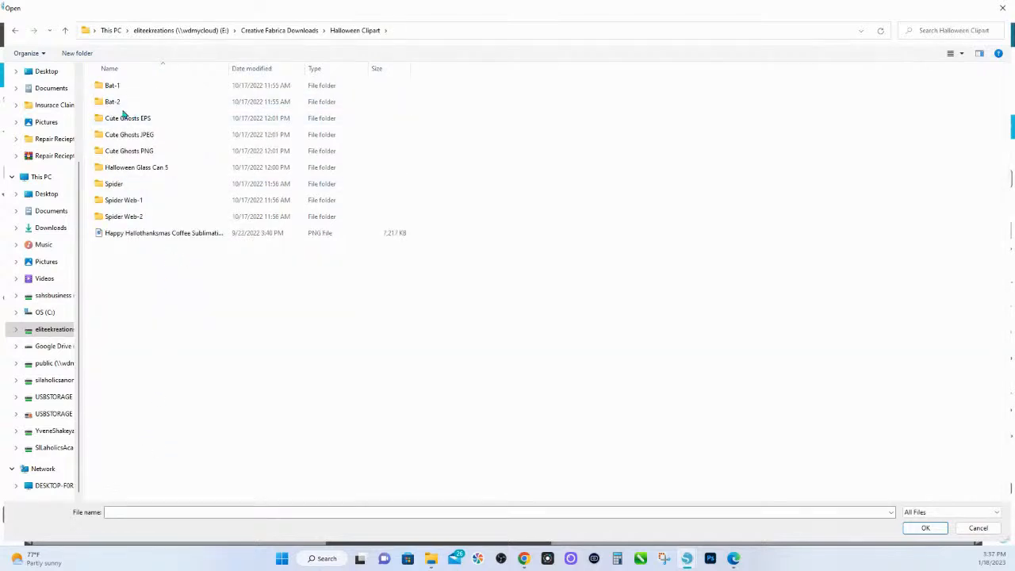
{"action": "left_click", "coordinate": [293, 31]}
- Open the letter H PNG from the Rainbow TieDye Letters and Numbers folder
{"action": "scroll", "coordinate": [151, 362], "scroll_direction": "down", "scroll_amount": 1}
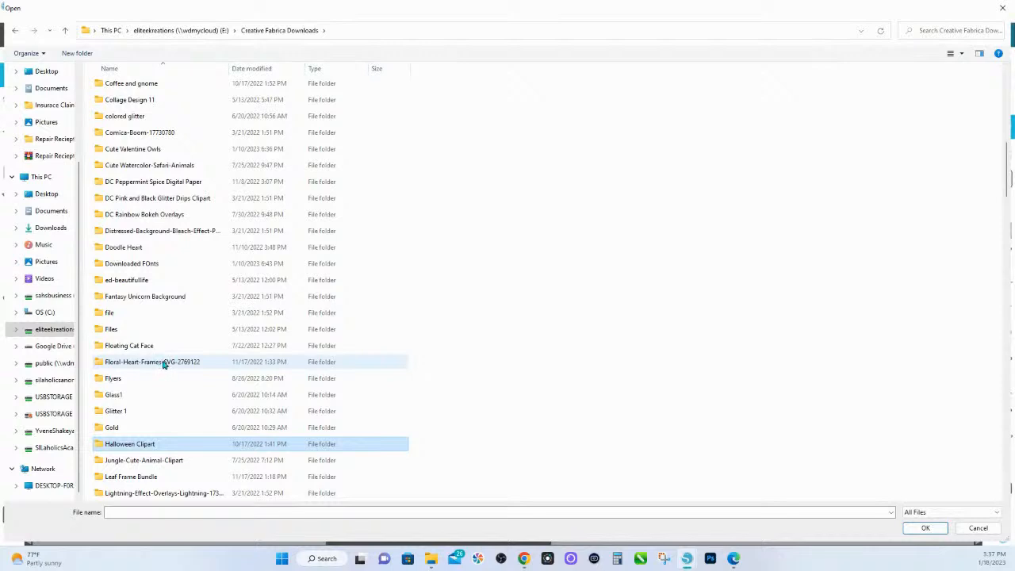
{"action": "scroll", "coordinate": [164, 364], "scroll_direction": "down", "scroll_amount": 1}
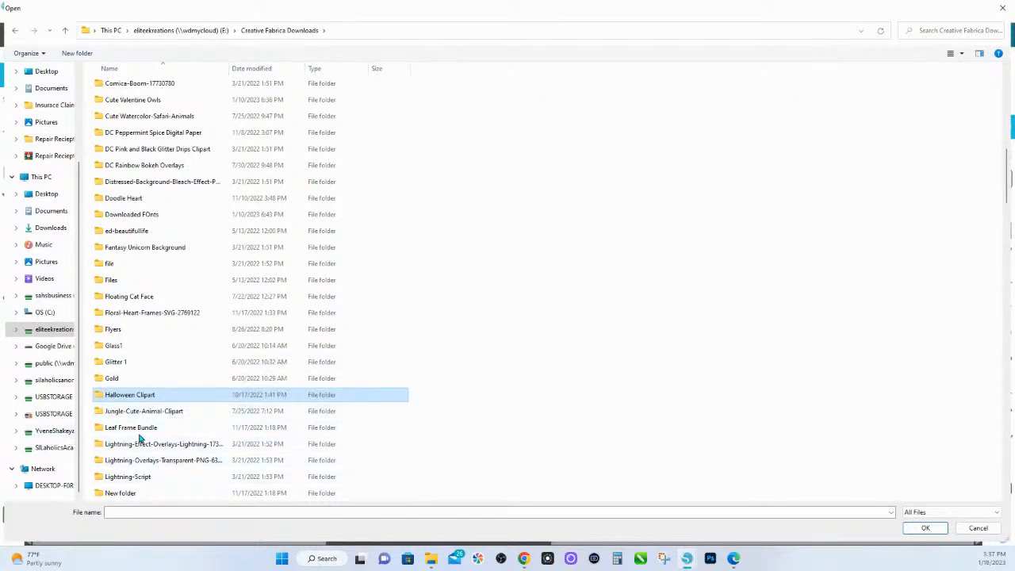
{"action": "scroll", "coordinate": [206, 431], "scroll_direction": "down", "scroll_amount": 2}
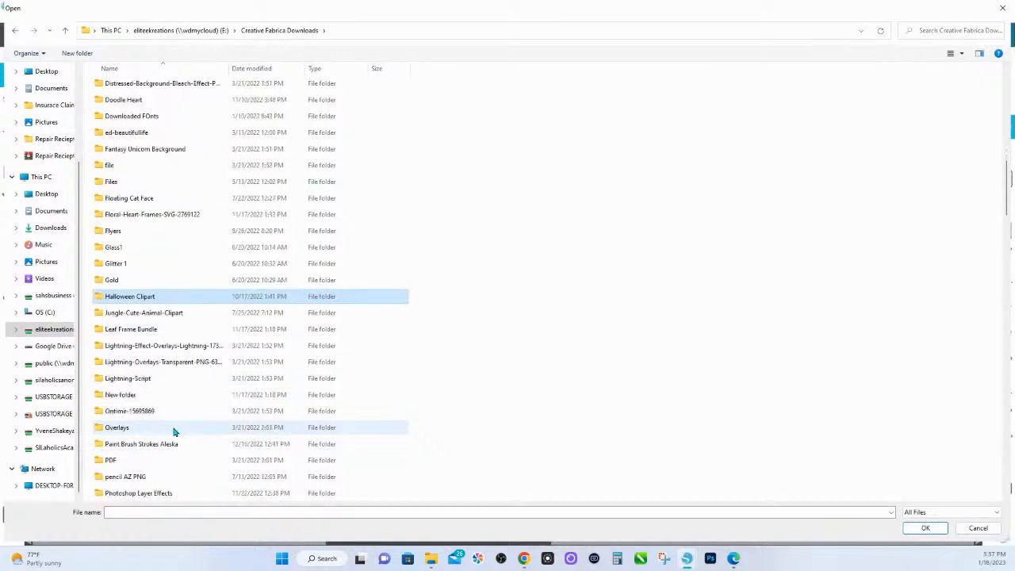
{"action": "scroll", "coordinate": [119, 444], "scroll_direction": "down", "scroll_amount": 2}
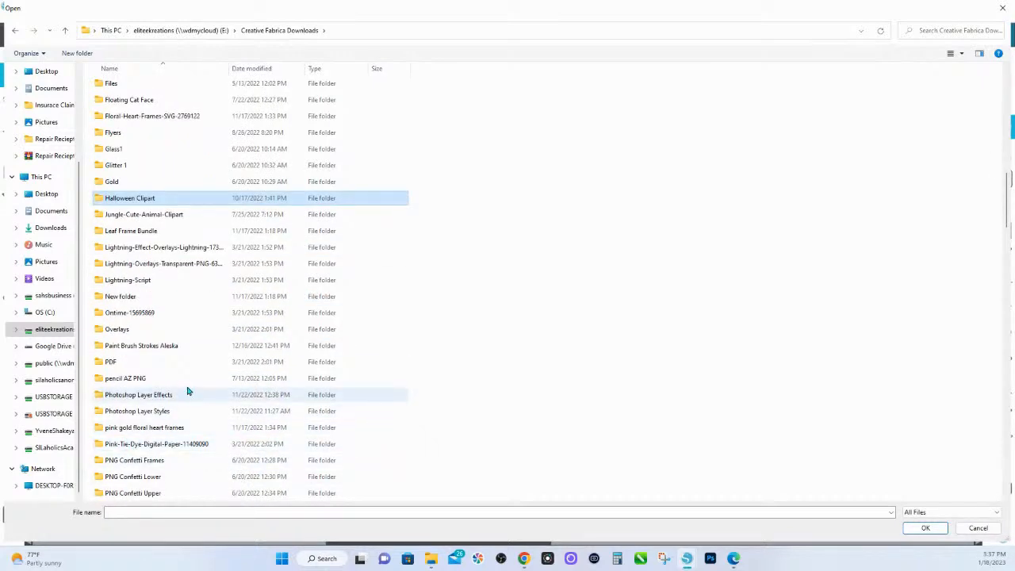
{"action": "scroll", "coordinate": [195, 389], "scroll_direction": "down", "scroll_amount": 2}
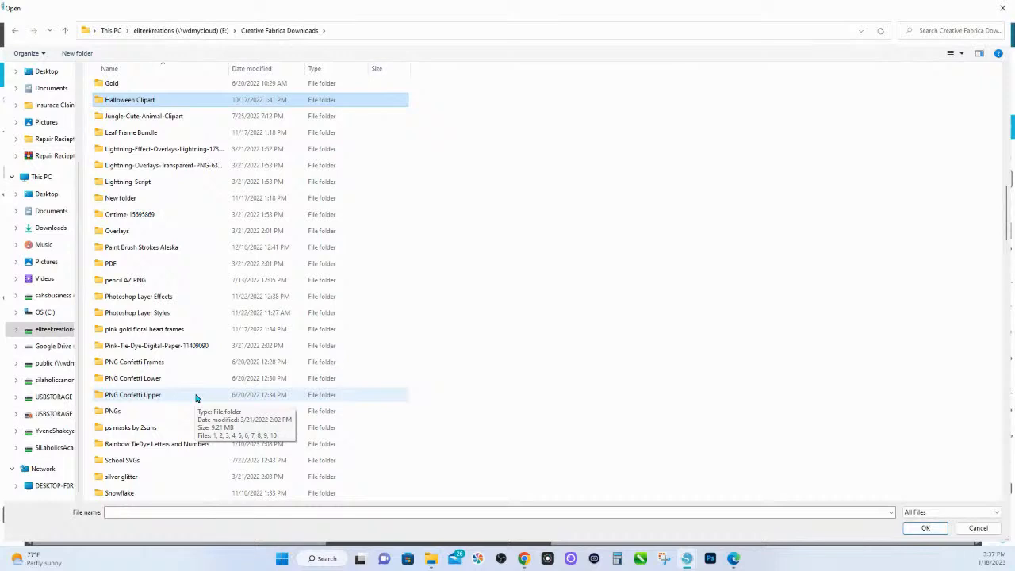
{"action": "scroll", "coordinate": [196, 398], "scroll_direction": "down", "scroll_amount": 1}
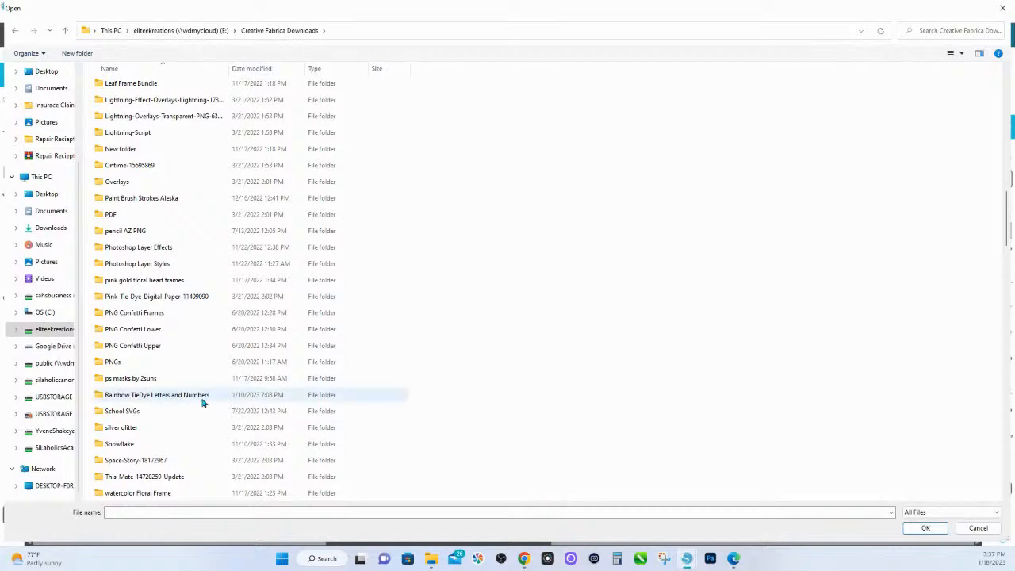
{"action": "scroll", "coordinate": [202, 404], "scroll_direction": "down", "scroll_amount": 1}
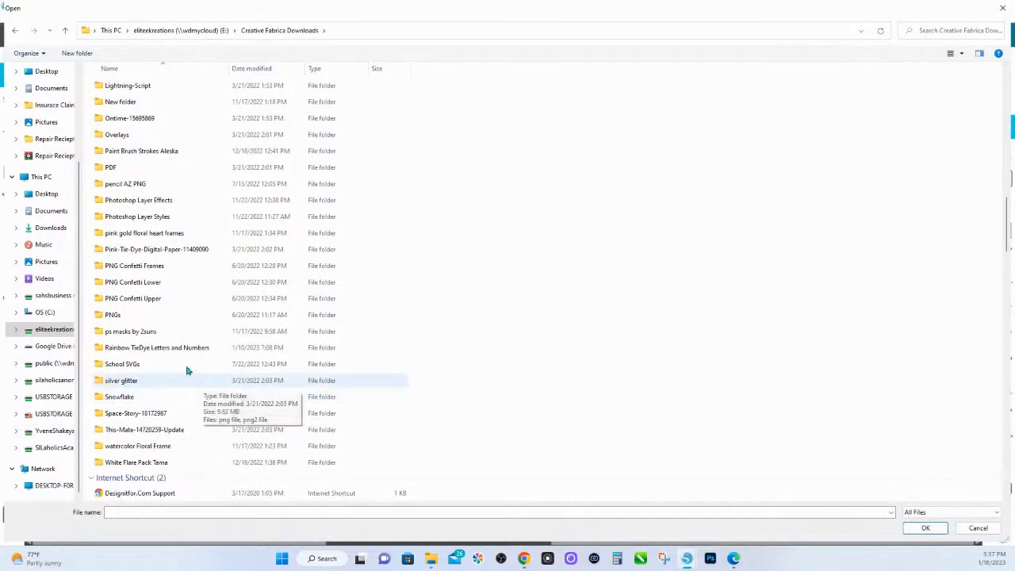
{"action": "double_click", "coordinate": [163, 349]}
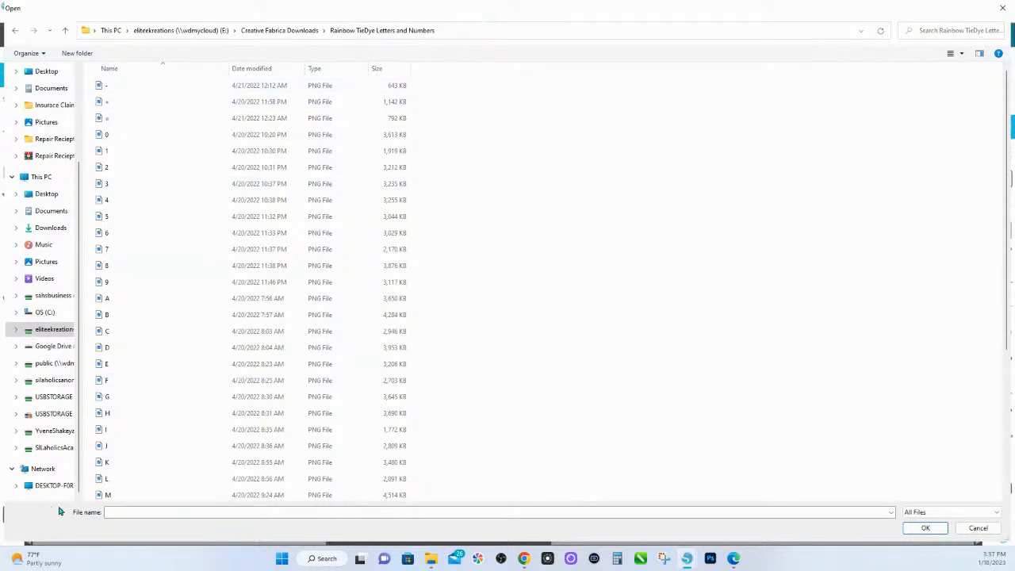
{"action": "double_click", "coordinate": [101, 417]}
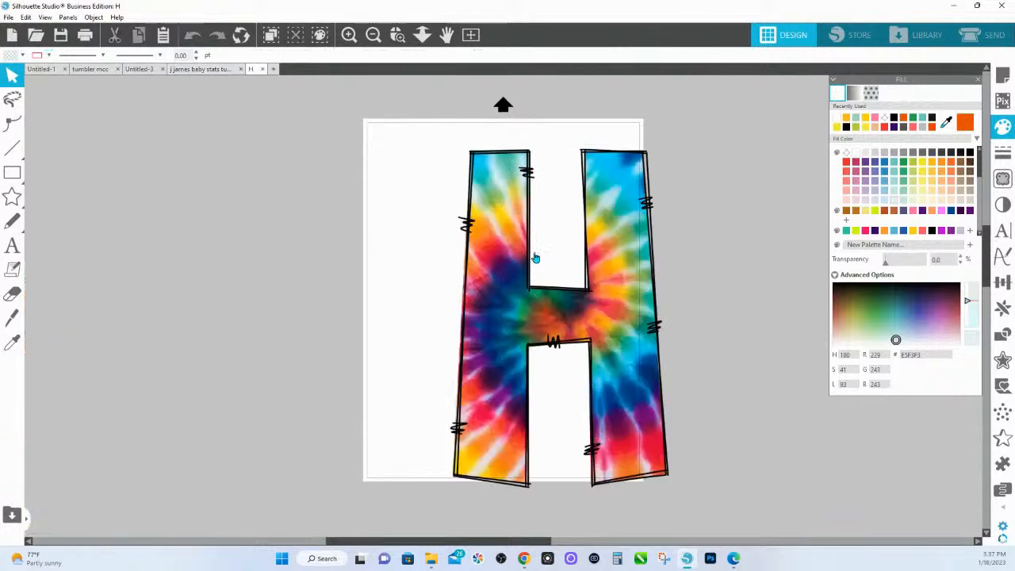
- Move the tie-dye H off the page to the left and duplicate it to its right
{"action": "left_click_drag", "start_coordinate": [489, 247], "coordinate": [218, 250]}
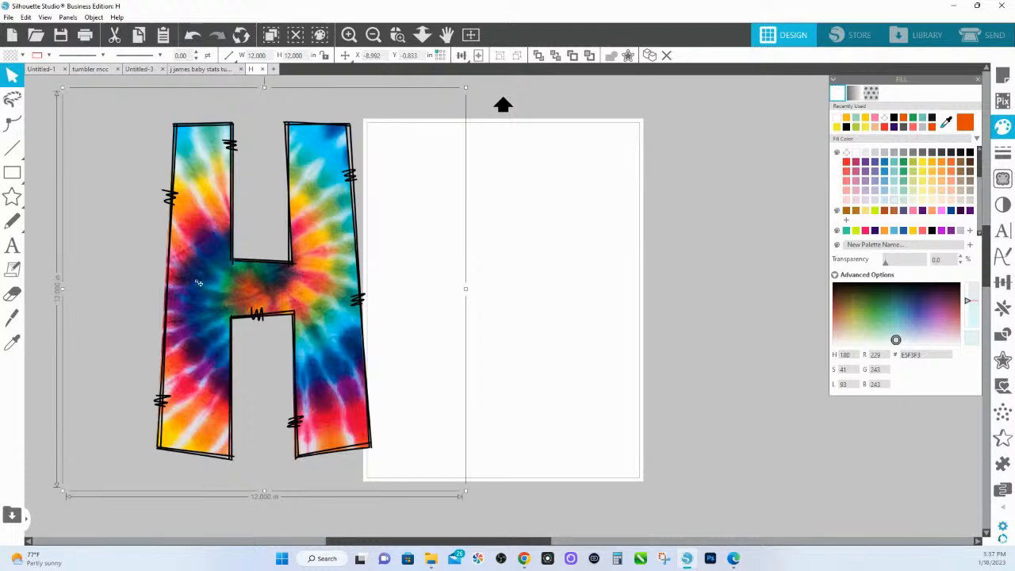
{"action": "key", "text": "ctrl+d"}
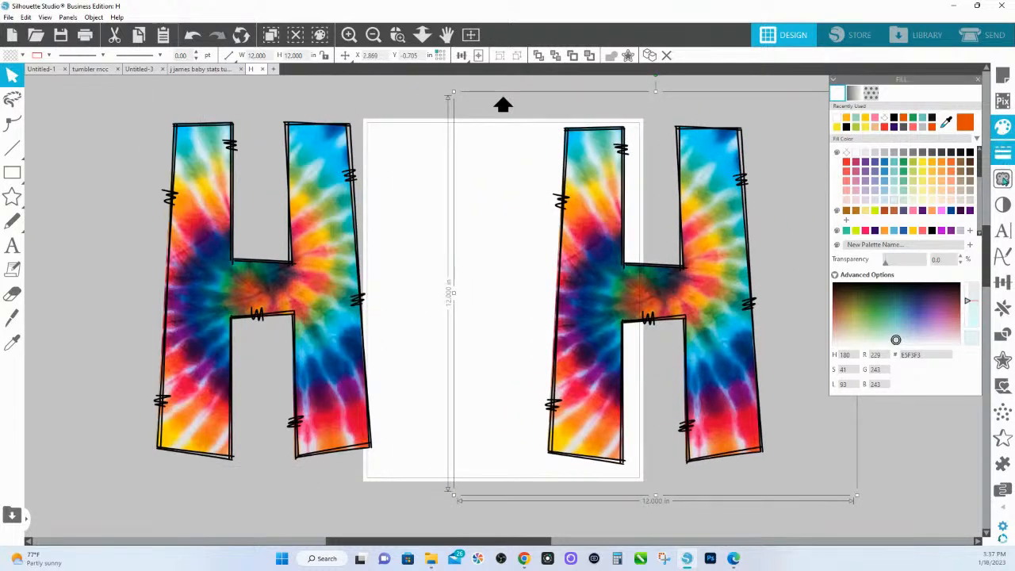
- Trace and detach the duplicate H, using a trace area around the whole letter and a 70% threshold
{"action": "left_click", "coordinate": [1003, 179]}
{"action": "left_click", "coordinate": [905, 122]}
{"action": "left_click_drag", "start_coordinate": [494, 98], "coordinate": [672, 148]}
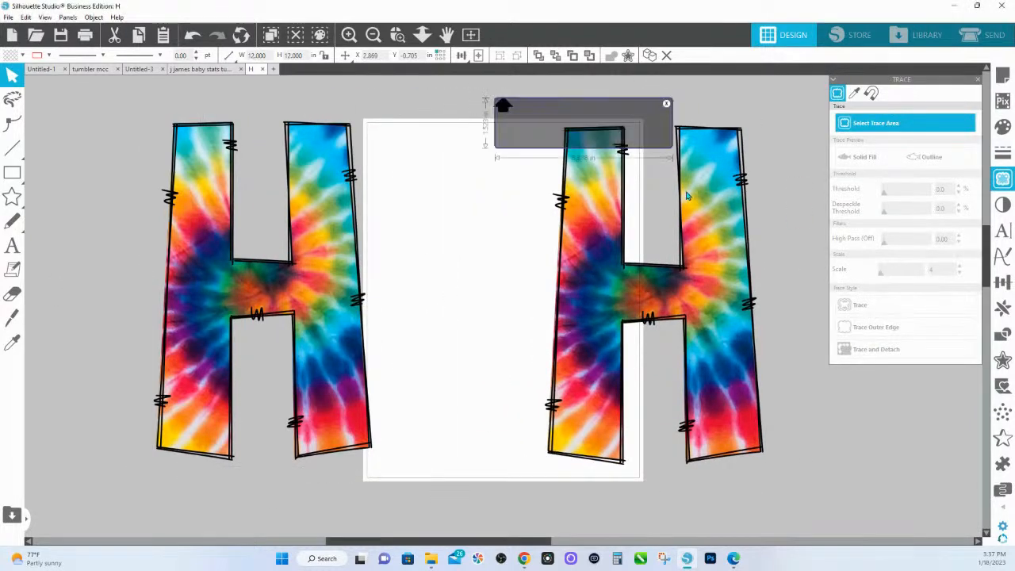
{"action": "mouse_move", "coordinate": [687, 195]}
{"action": "left_mouse_down"}
{"action": "mouse_move", "coordinate": [793, 437]}
{"action": "mouse_move", "coordinate": [804, 512]}
{"action": "mouse_move", "coordinate": [798, 503]}
{"action": "left_mouse_up"}
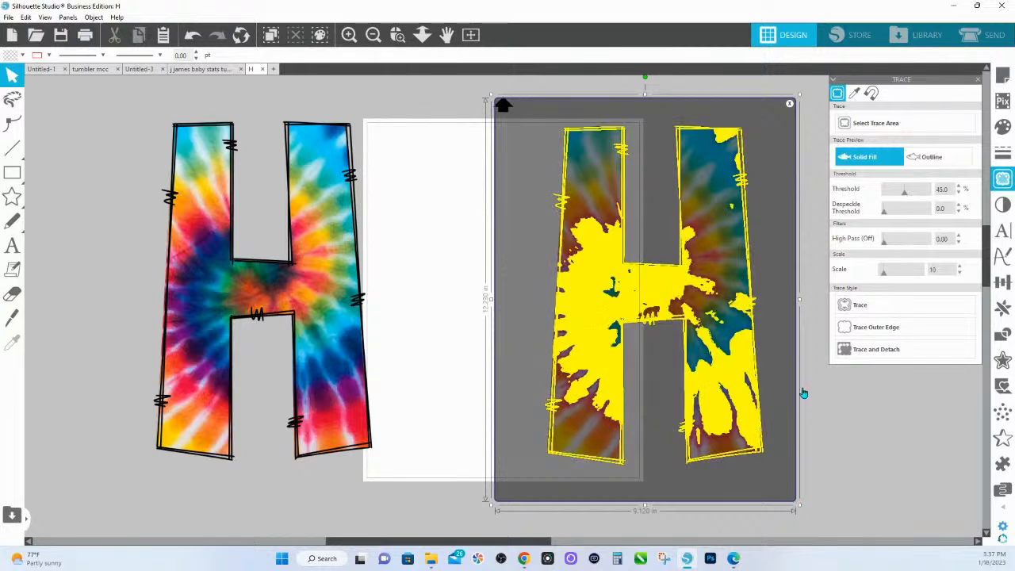
{"action": "left_click_drag", "start_coordinate": [906, 194], "coordinate": [911, 193]}
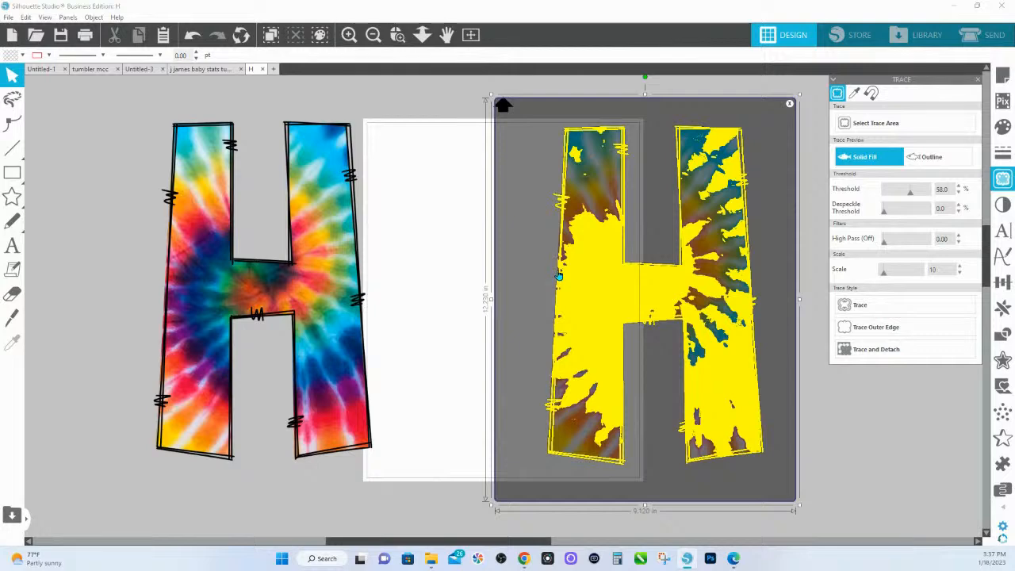
{"action": "left_click_drag", "start_coordinate": [912, 196], "coordinate": [917, 195]}
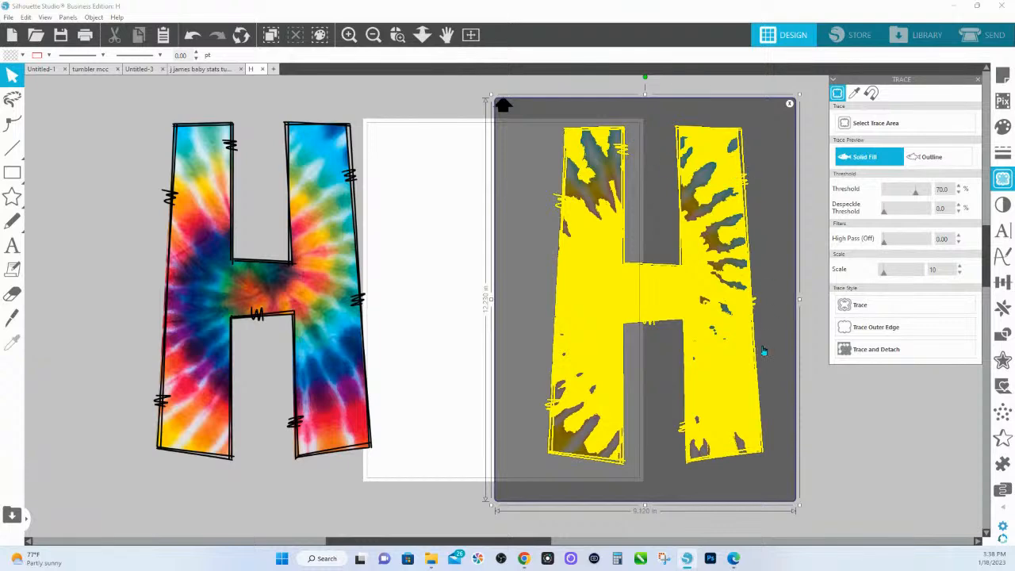
{"action": "left_click", "coordinate": [872, 351]}
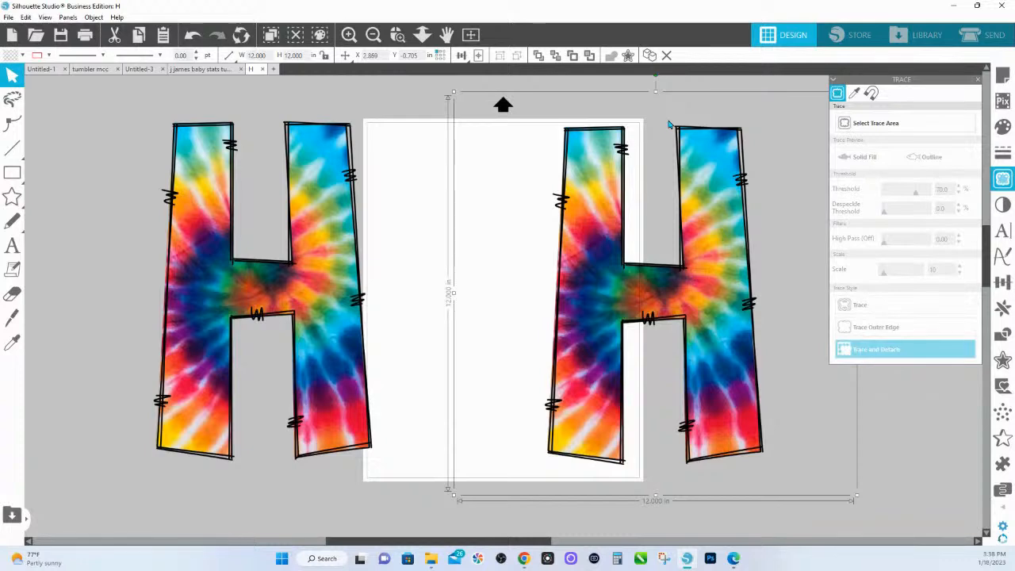
- Move the leftover outline away from the traced H and delete it
{"action": "mouse_move", "coordinate": [657, 127]}
{"action": "left_mouse_down"}
{"action": "mouse_move", "coordinate": [642, 140]}
{"action": "mouse_move", "coordinate": [589, 64]}
{"action": "mouse_move", "coordinate": [605, 127]}
{"action": "left_mouse_up"}
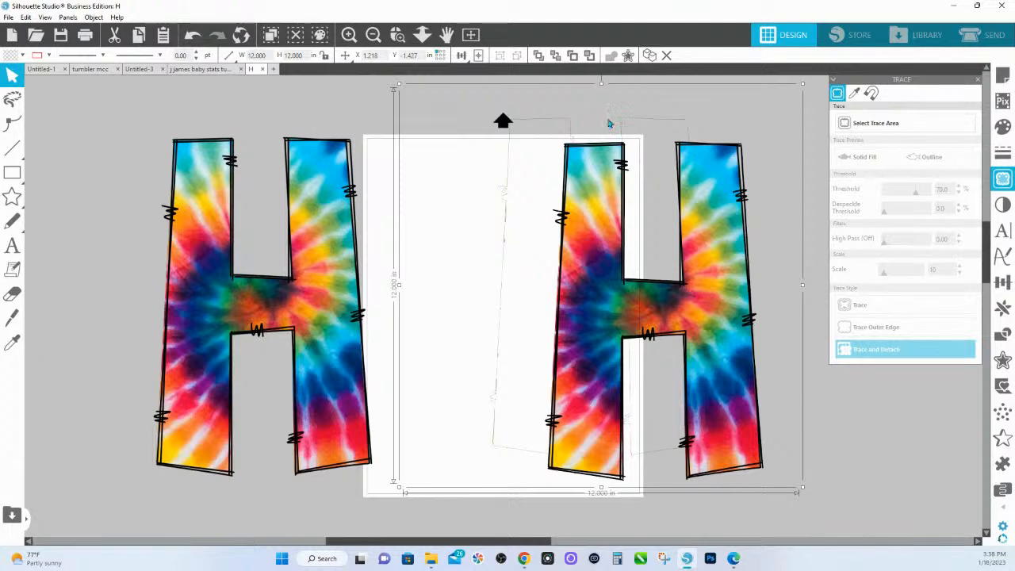
{"action": "double_click", "coordinate": [608, 124]}
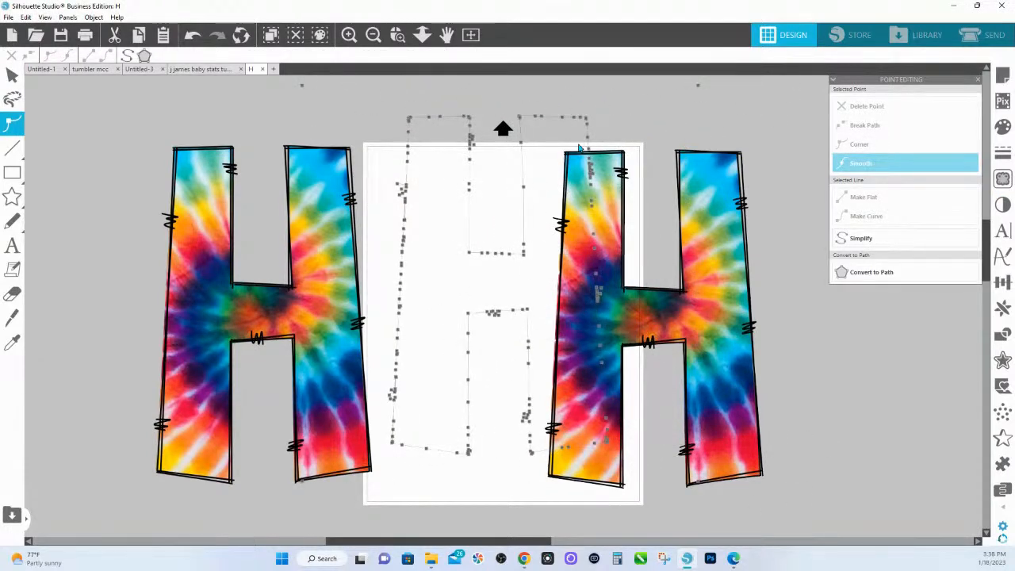
{"action": "left_click", "coordinate": [12, 74]}
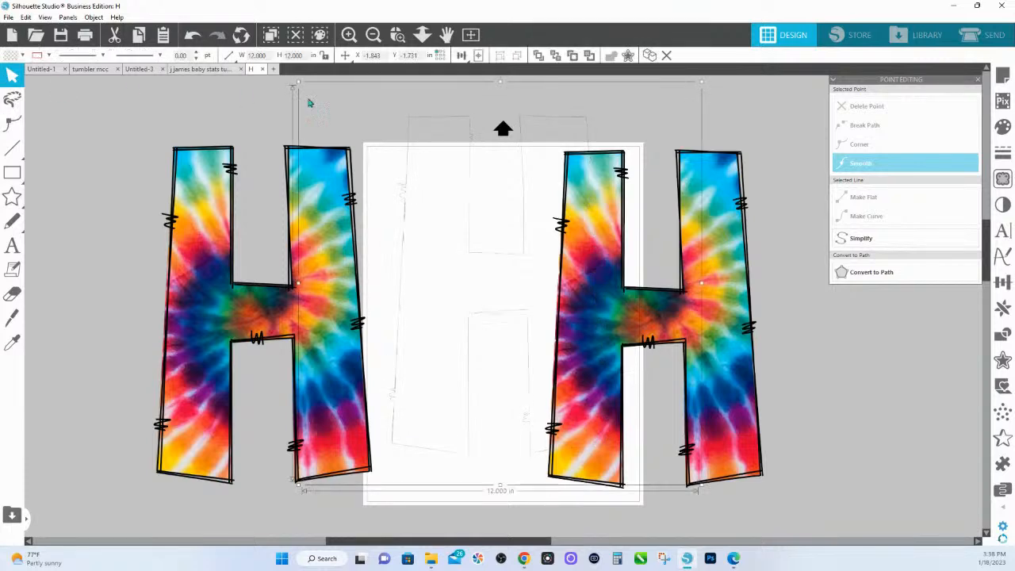
{"action": "key", "text": "Delete"}
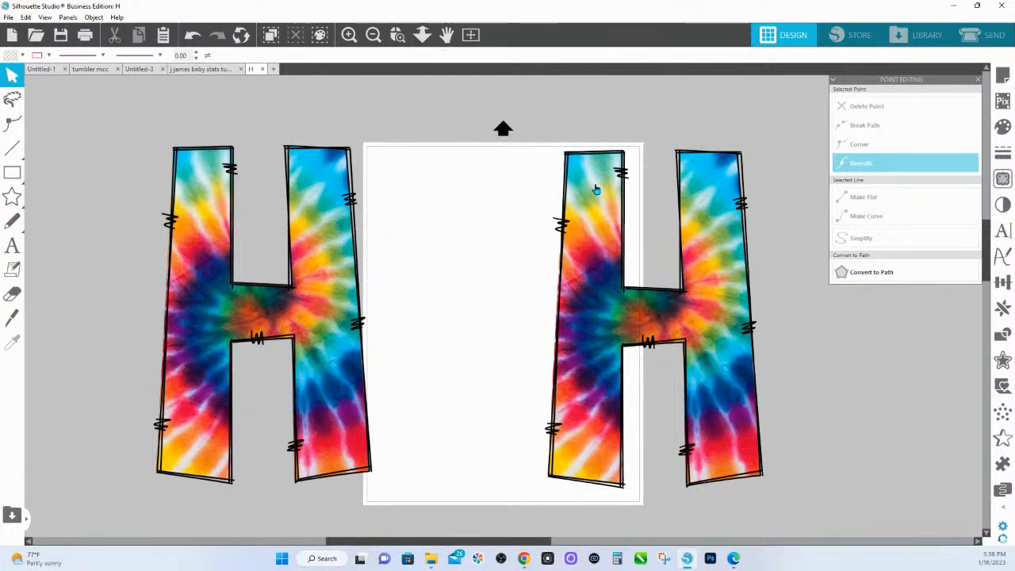
- Compare the bounding boxes of both letters, then move the traced H farther right and the original H onto the page
{"action": "left_click", "coordinate": [343, 190]}
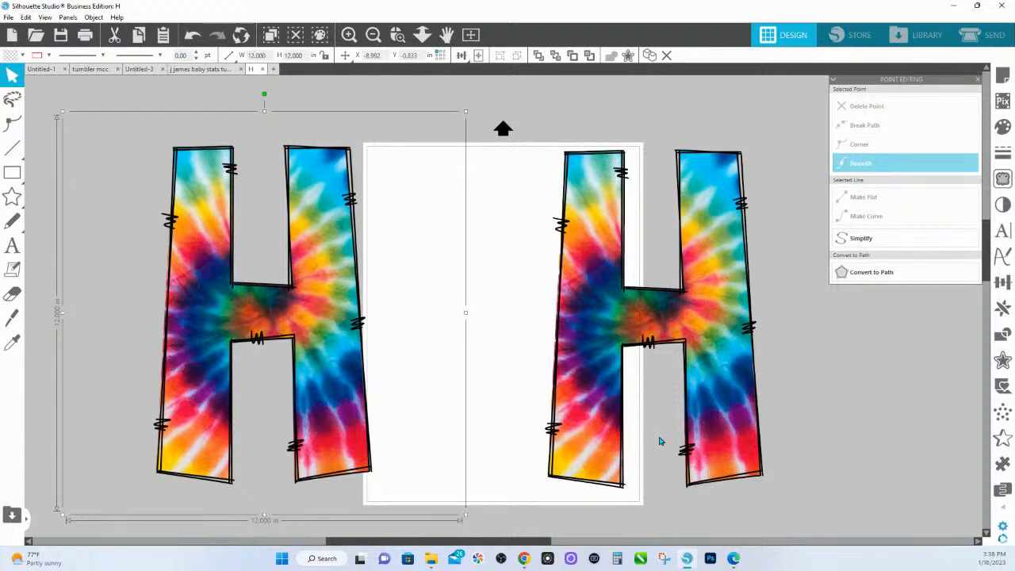
{"action": "left_click", "coordinate": [710, 430]}
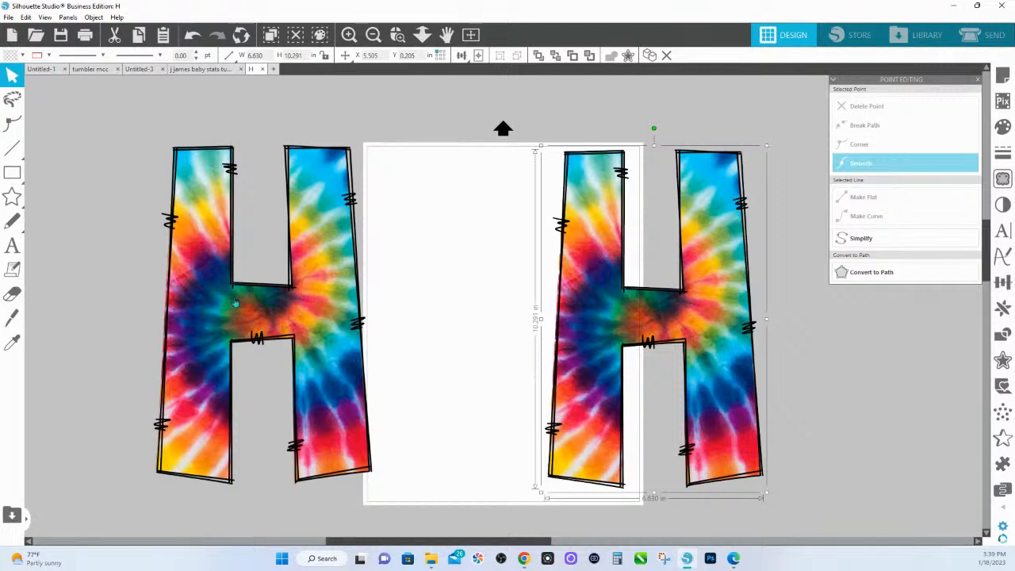
{"action": "left_click_drag", "start_coordinate": [565, 288], "coordinate": [755, 283]}
{"action": "left_click", "coordinate": [312, 310]}
{"action": "left_click_drag", "start_coordinate": [312, 310], "coordinate": [523, 305]}
{"action": "left_click", "coordinate": [523, 305]}
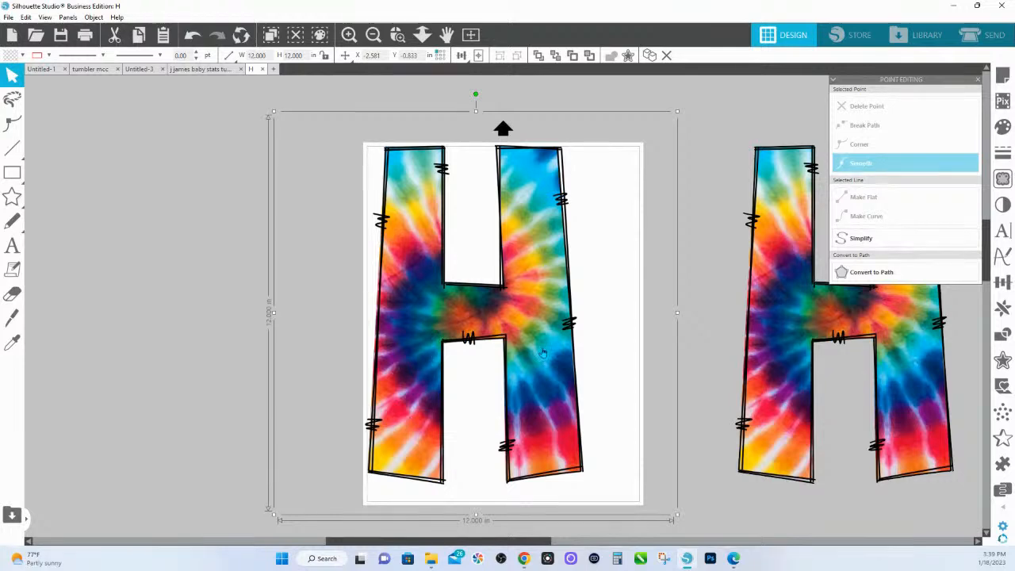
{"action": "scroll", "coordinate": [543, 353], "scroll_direction": "down", "scroll_amount": 1}
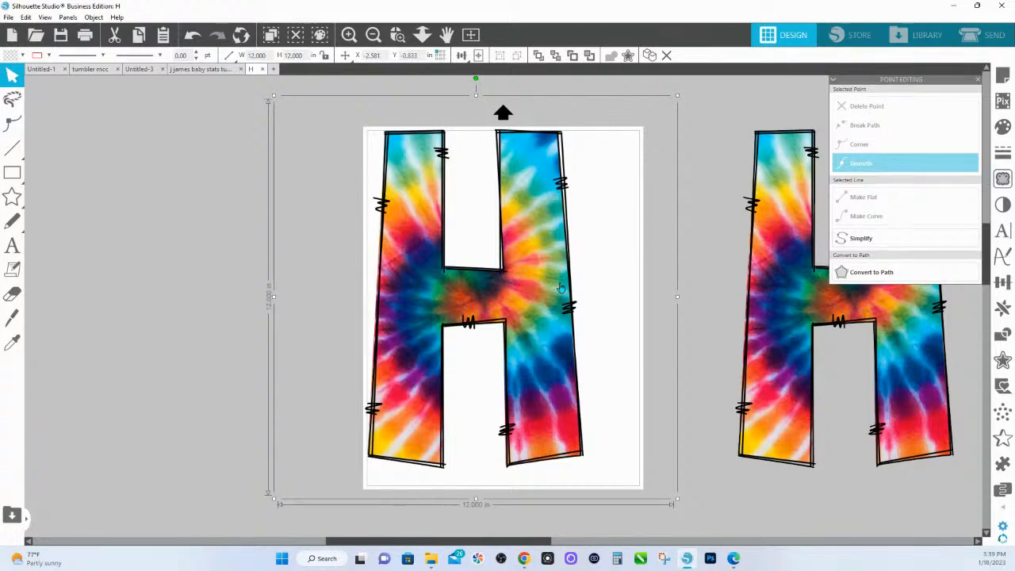
- Set the page size to 12 × 12 in and the machine to None
{"action": "left_click", "coordinate": [1003, 127]}
{"action": "left_click", "coordinate": [1003, 75]}
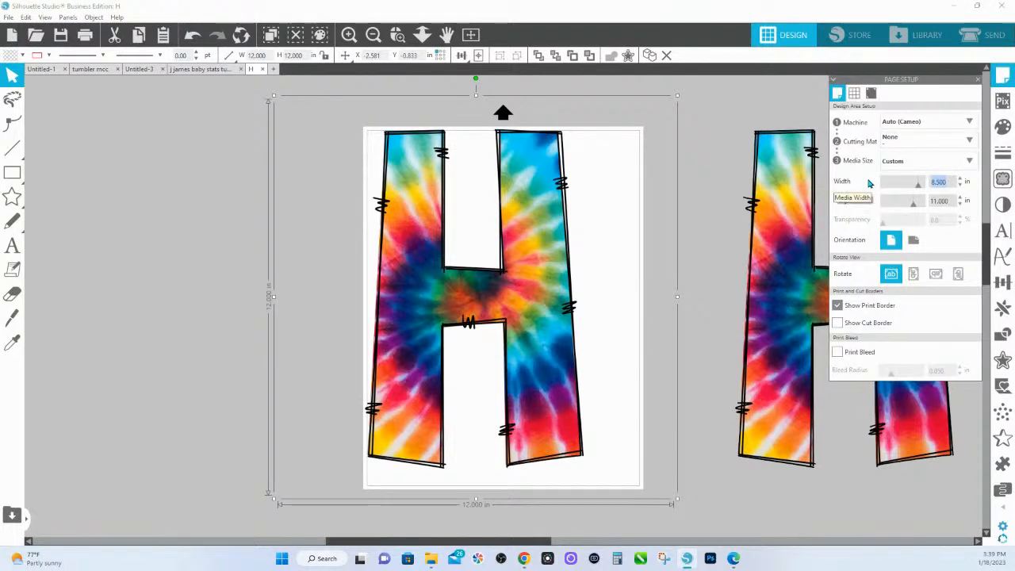
{"action": "type", "text": "12"}
{"action": "key", "text": "Return"}
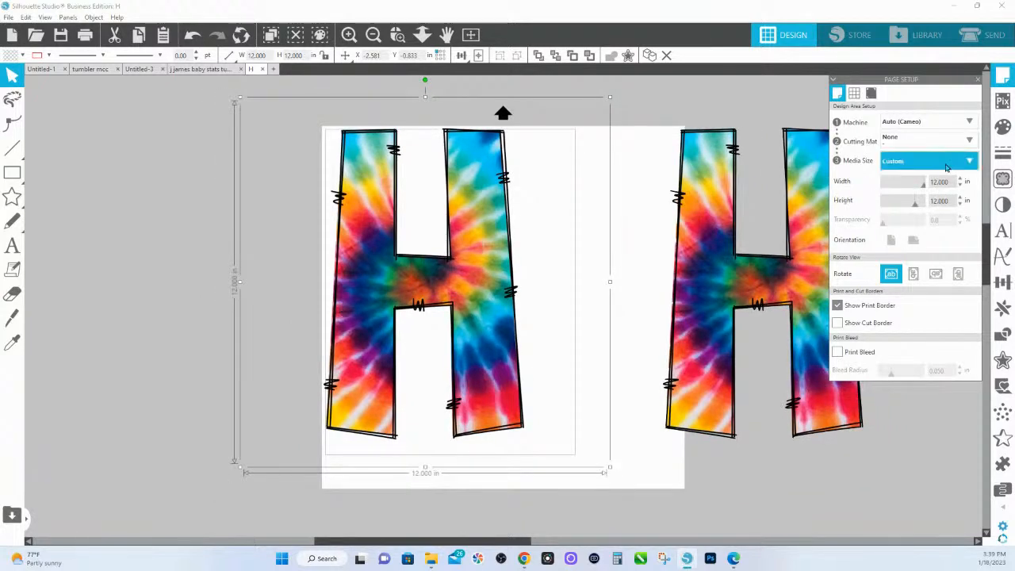
{"action": "left_click", "coordinate": [914, 126]}
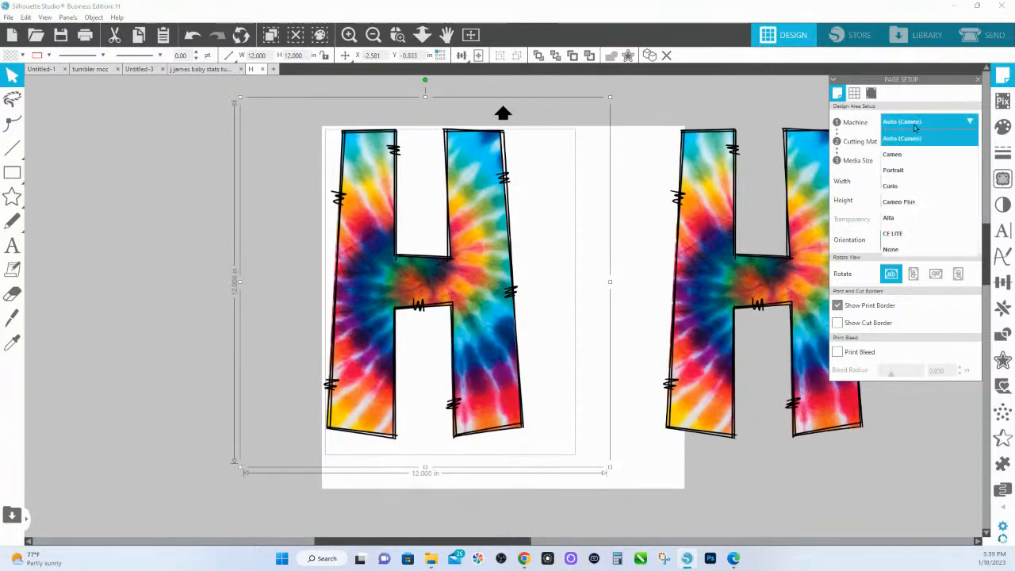
{"action": "left_click", "coordinate": [901, 251]}
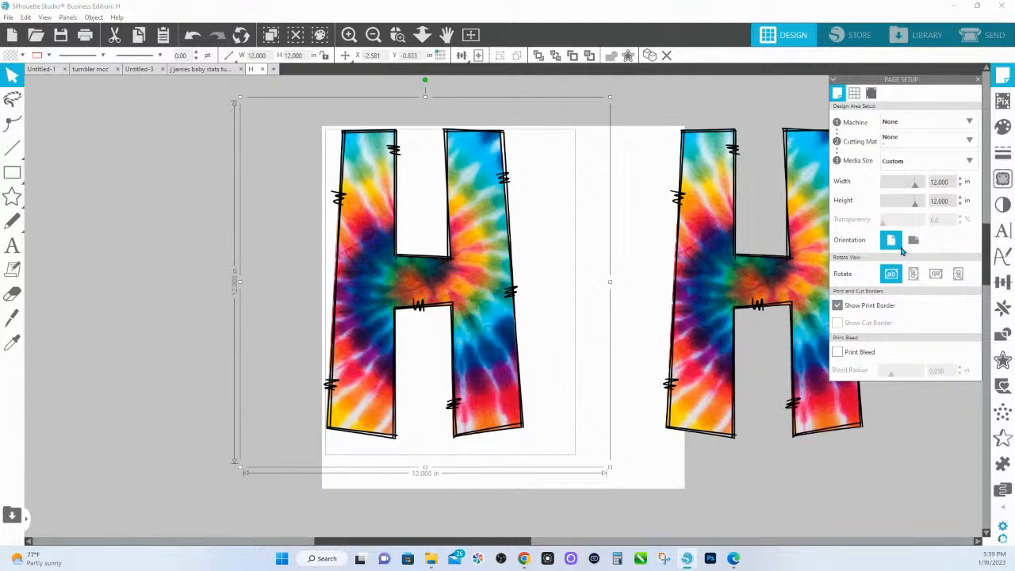
- Try a page height of 300 in, then set the height back to 12 in
{"action": "left_click", "coordinate": [942, 201]}
{"action": "type", "text": "200"}
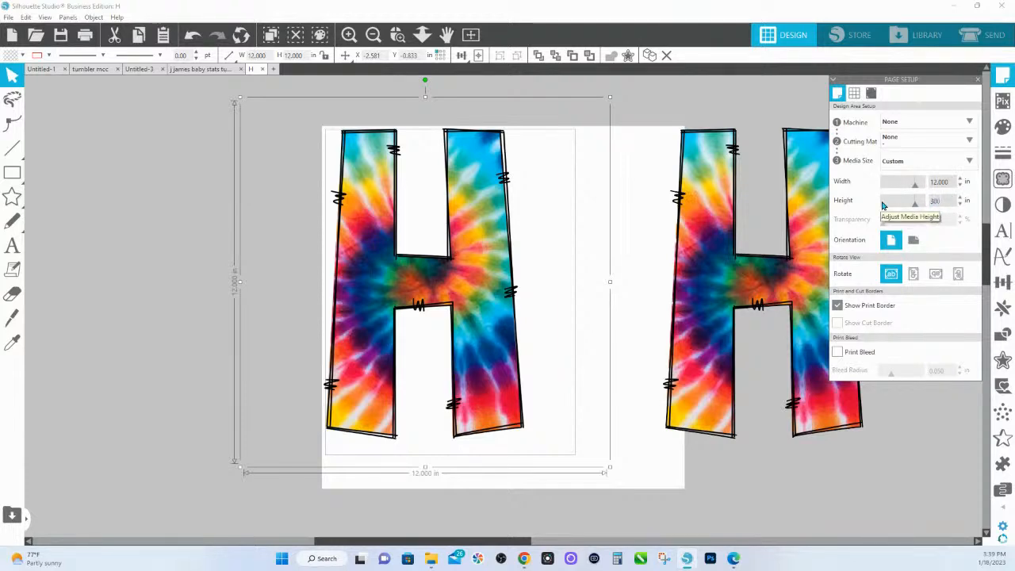
{"action": "key", "text": "Return"}
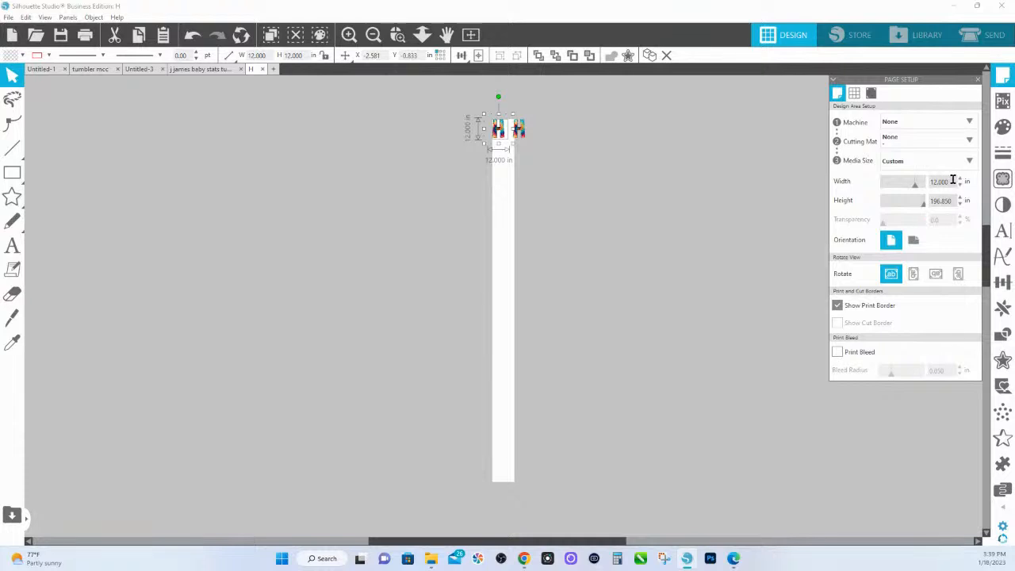
{"action": "left_click_drag", "start_coordinate": [955, 199], "coordinate": [899, 207]}
{"action": "type", "text": "12"}
{"action": "key", "text": "Return"}
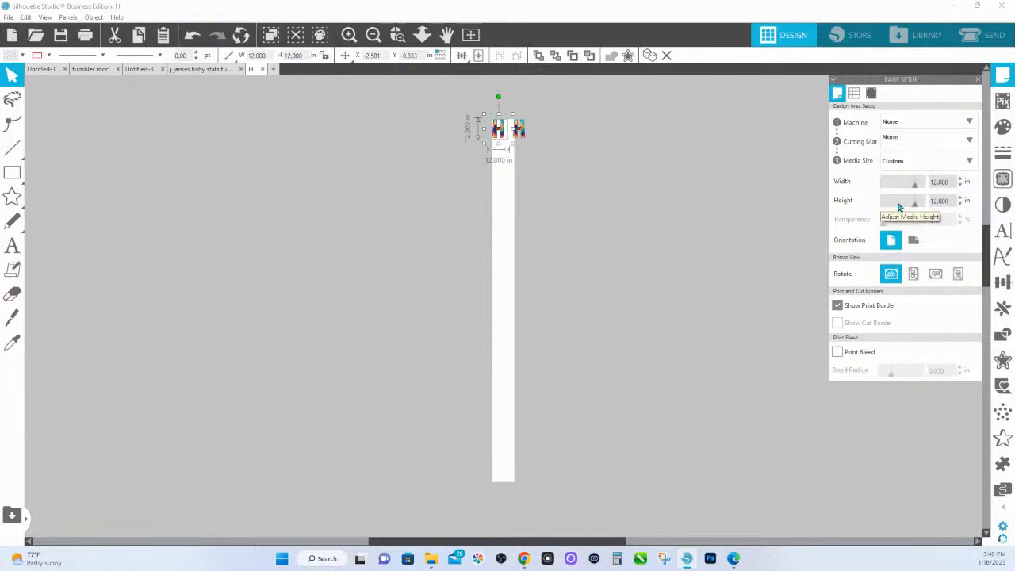
- Move the traced H farther right of the page and enlarge the original H proportionally to about 13.7 in
{"action": "left_click_drag", "start_coordinate": [711, 225], "coordinate": [879, 197]}
{"action": "left_click", "coordinate": [484, 238]}
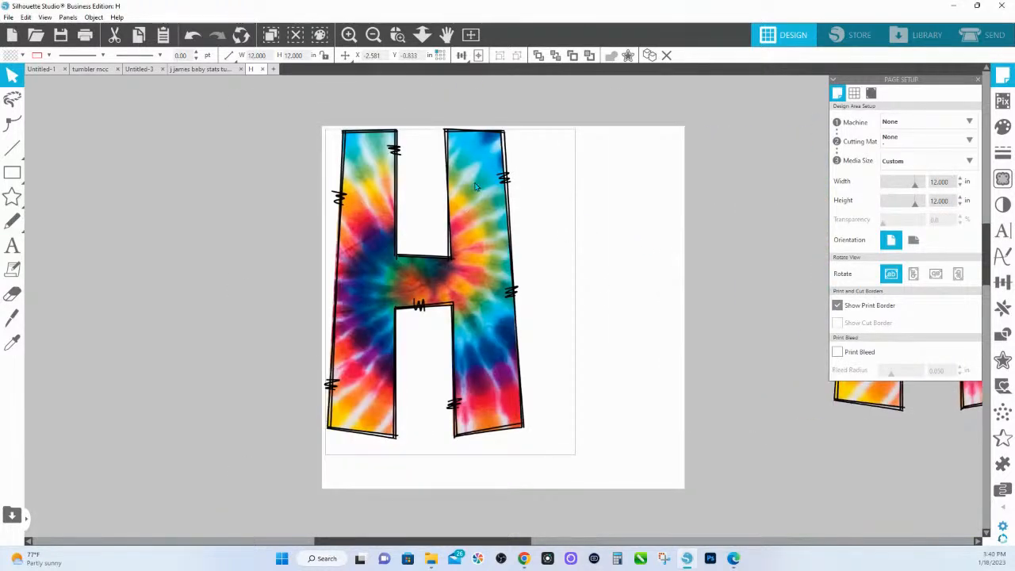
{"action": "left_click_drag", "start_coordinate": [609, 468], "coordinate": [698, 494]}
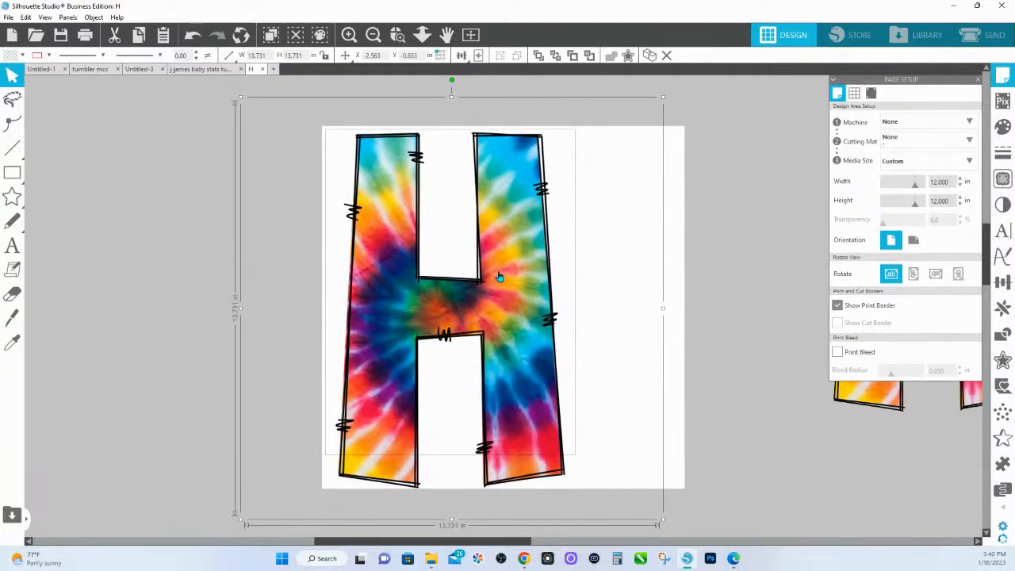
- Enlarge the original H proportionally to about 22 in, positioning it so the letter spans the page's width
{"action": "left_click_drag", "start_coordinate": [498, 278], "coordinate": [555, 268]}
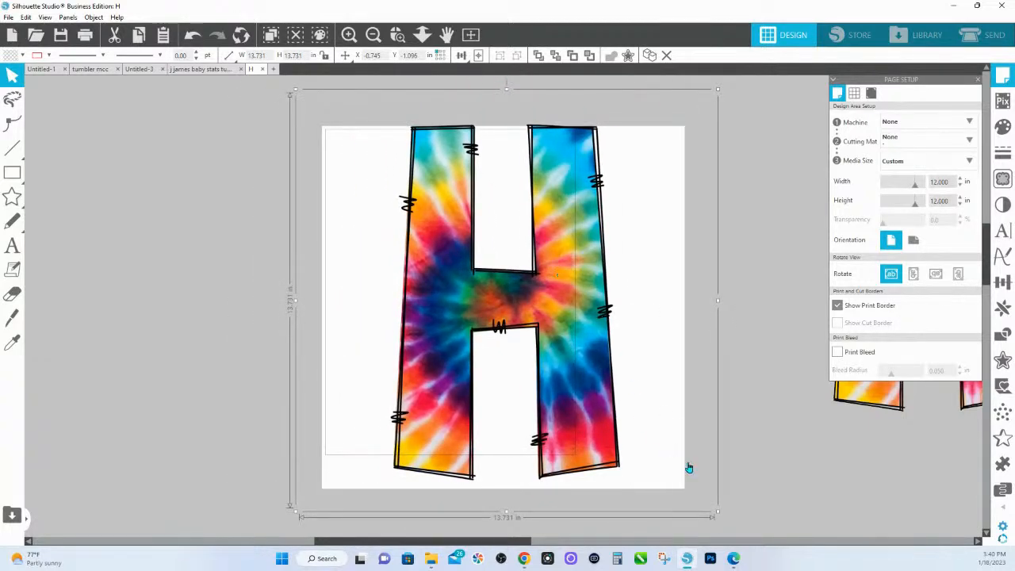
{"action": "left_click_drag", "start_coordinate": [720, 516], "coordinate": [726, 523]}
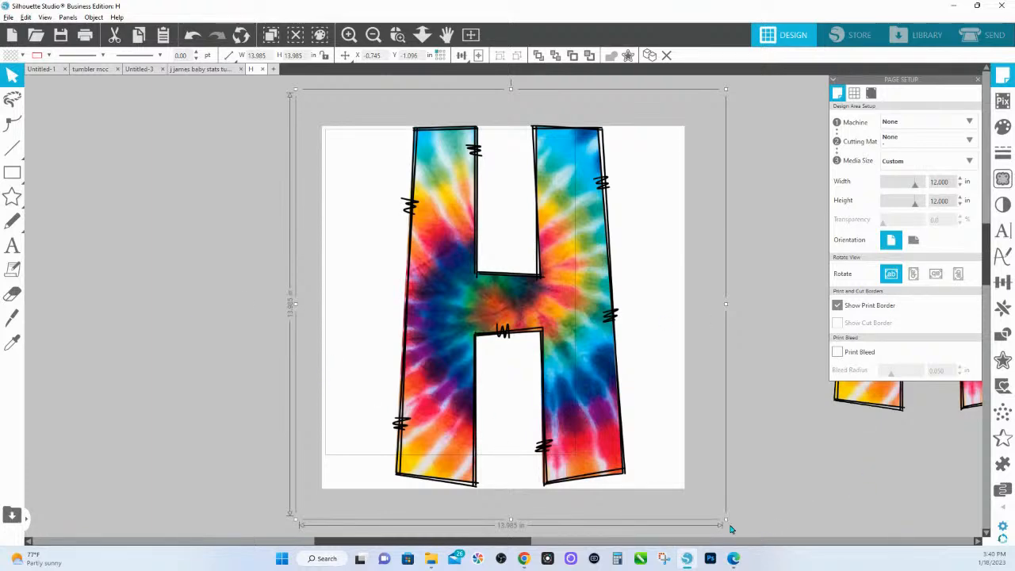
{"action": "left_click_drag", "start_coordinate": [727, 524], "coordinate": [788, 558]}
{"action": "left_click_drag", "start_coordinate": [659, 353], "coordinate": [663, 254]}
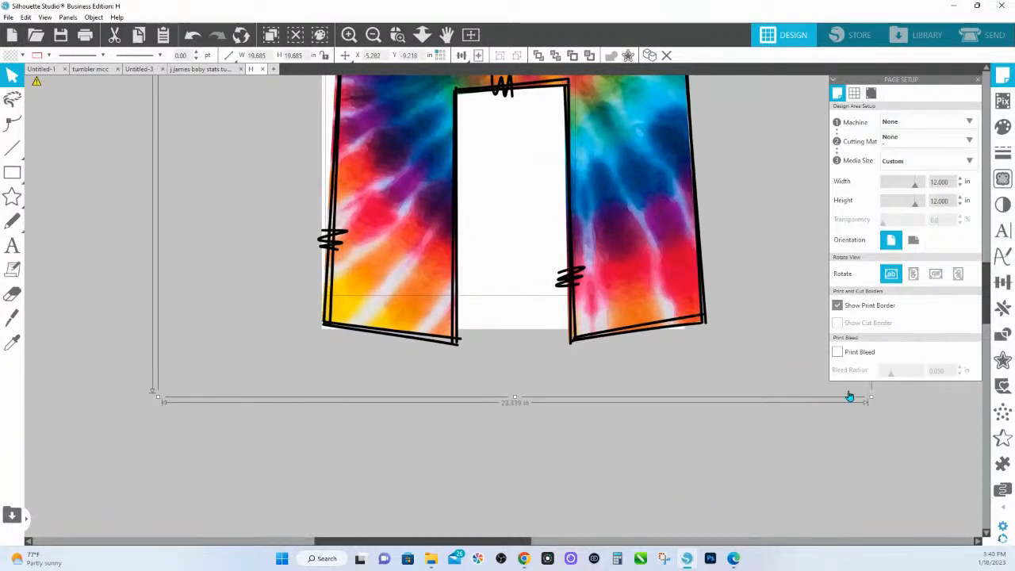
{"action": "left_click_drag", "start_coordinate": [869, 398], "coordinate": [839, 383]}
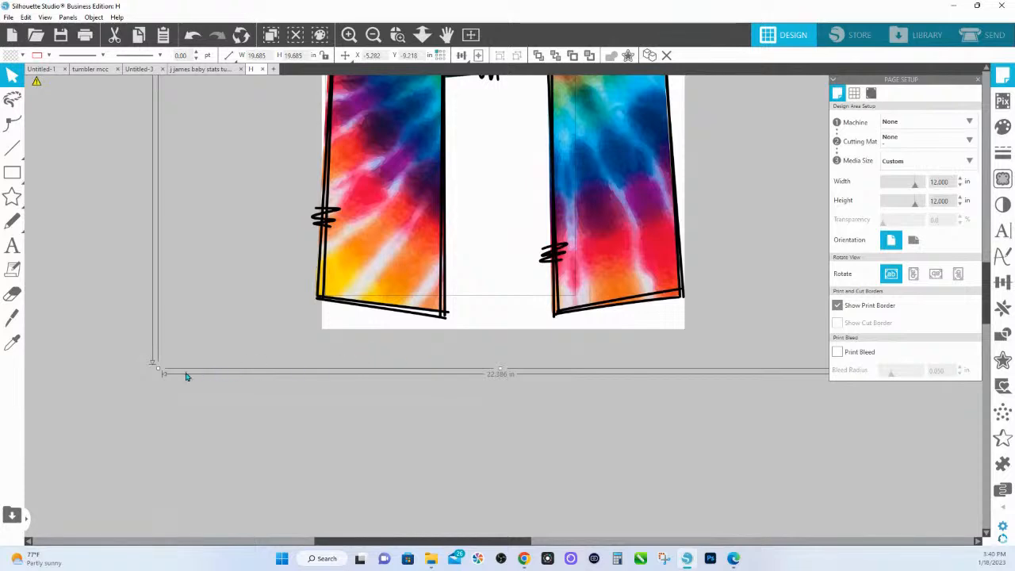
{"action": "left_click_drag", "start_coordinate": [159, 368], "coordinate": [169, 356]}
{"action": "left_click", "coordinate": [427, 35]}
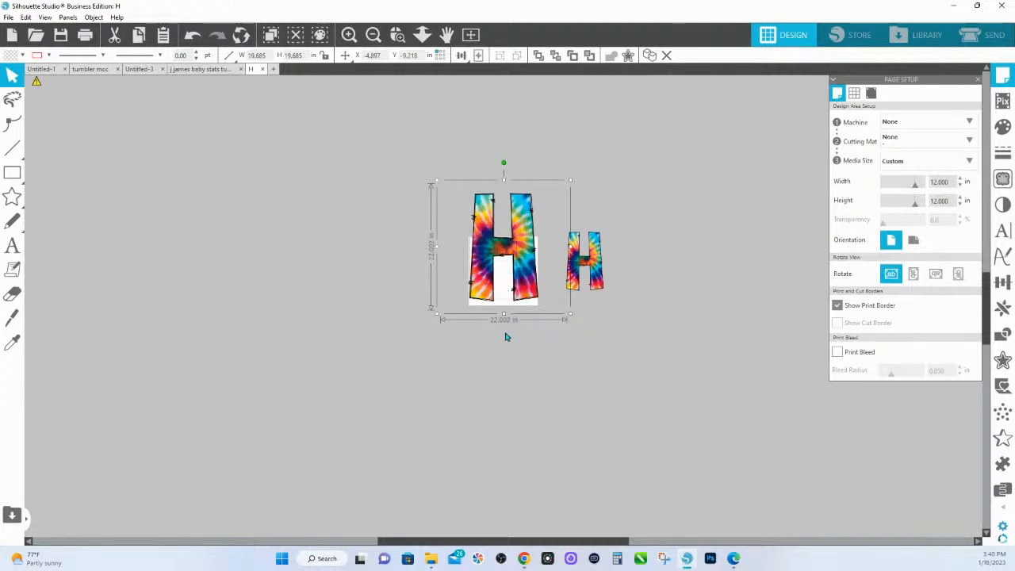
{"action": "scroll", "coordinate": [504, 333], "scroll_direction": "up", "scroll_amount": 8}
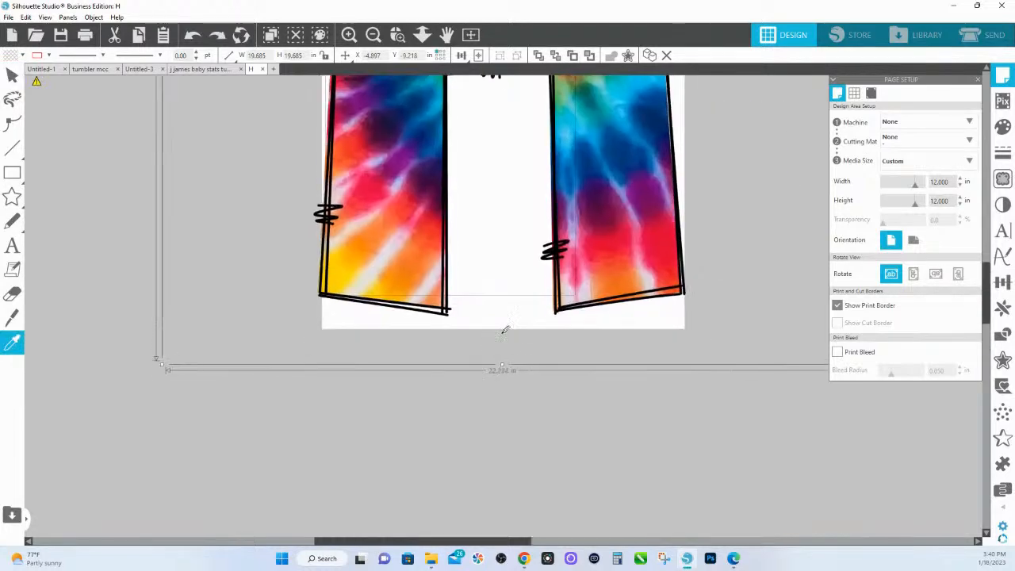
- Undo the original H's moves and enlargements made after its first enlargement
{"action": "key", "text": "ctrl+z"}
{"action": "key", "text": "ctrl+z"}
{"action": "key", "text": "ctrl+z"}
{"action": "key", "text": "ctrl+z"}
{"action": "key", "text": "ctrl+z"}
{"action": "key", "text": "ctrl+z"}
{"action": "key", "text": "ctrl+z"}
{"action": "key", "text": "ctrl+z"}
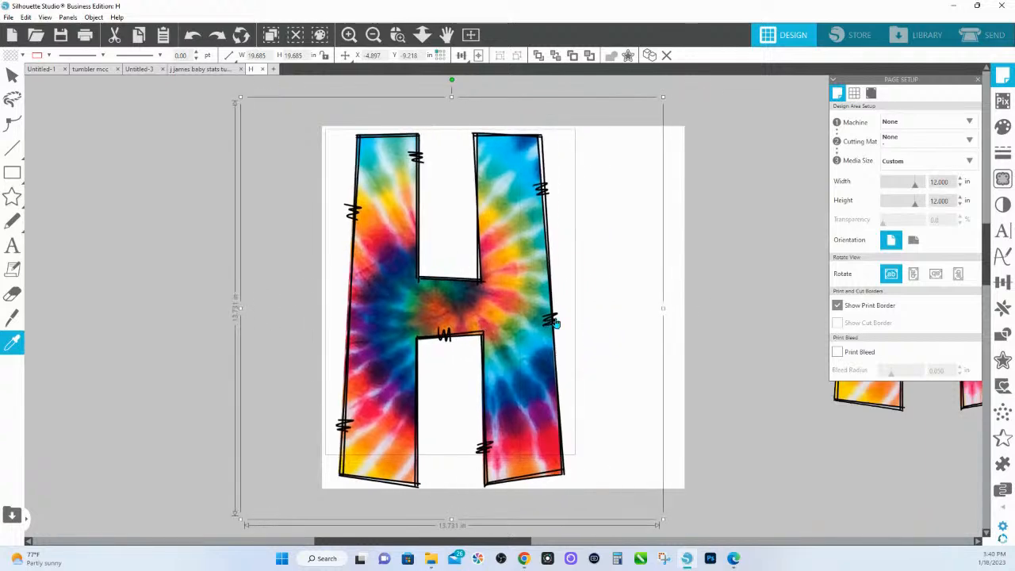
- Stretch the original H horizontally to about 22 in wide and center the letter on the page
{"action": "left_click_drag", "start_coordinate": [503, 275], "coordinate": [505, 272]}
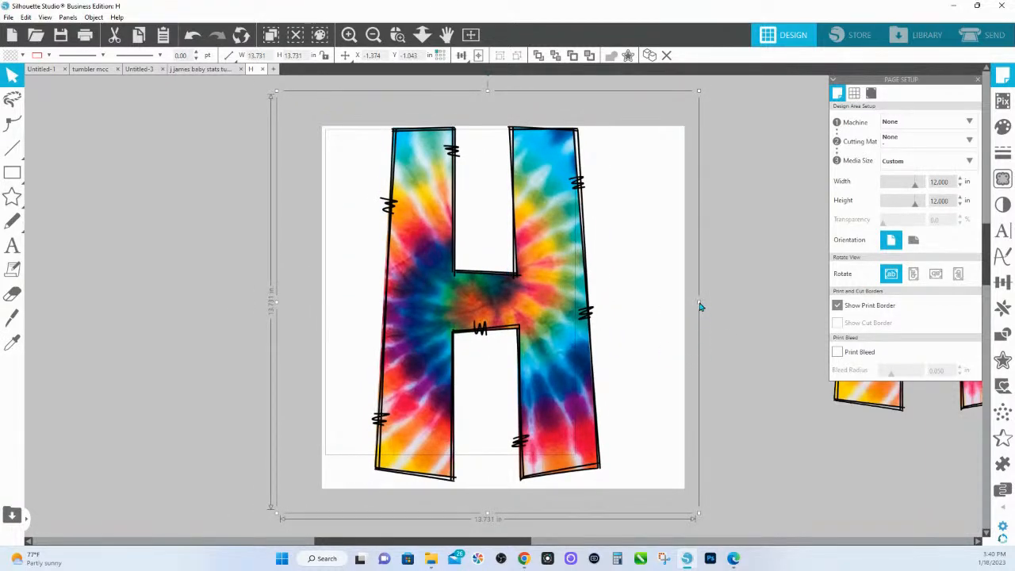
{"action": "left_click_drag", "start_coordinate": [700, 306], "coordinate": [825, 306]}
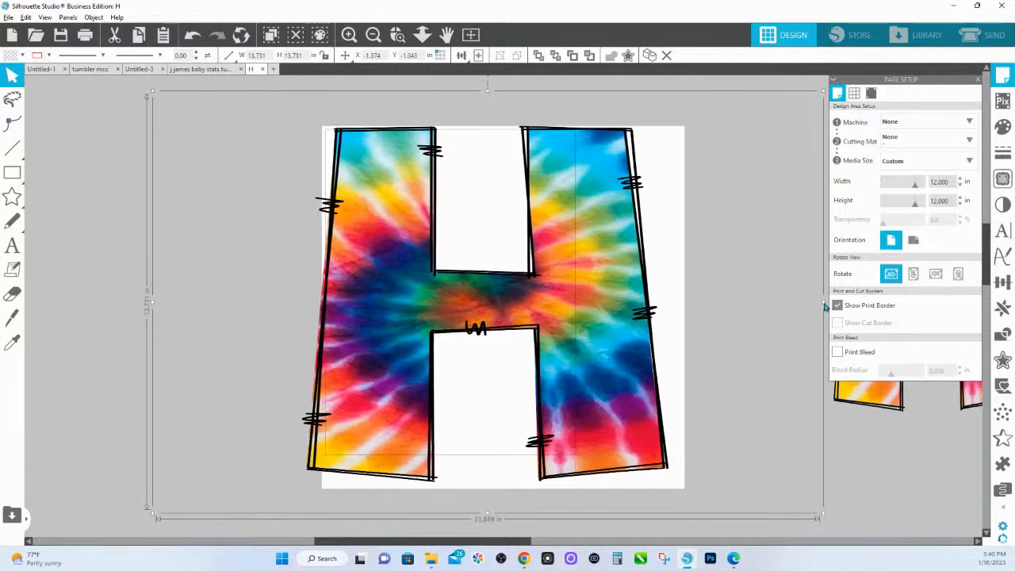
{"action": "left_click_drag", "start_coordinate": [606, 320], "coordinate": [624, 323]}
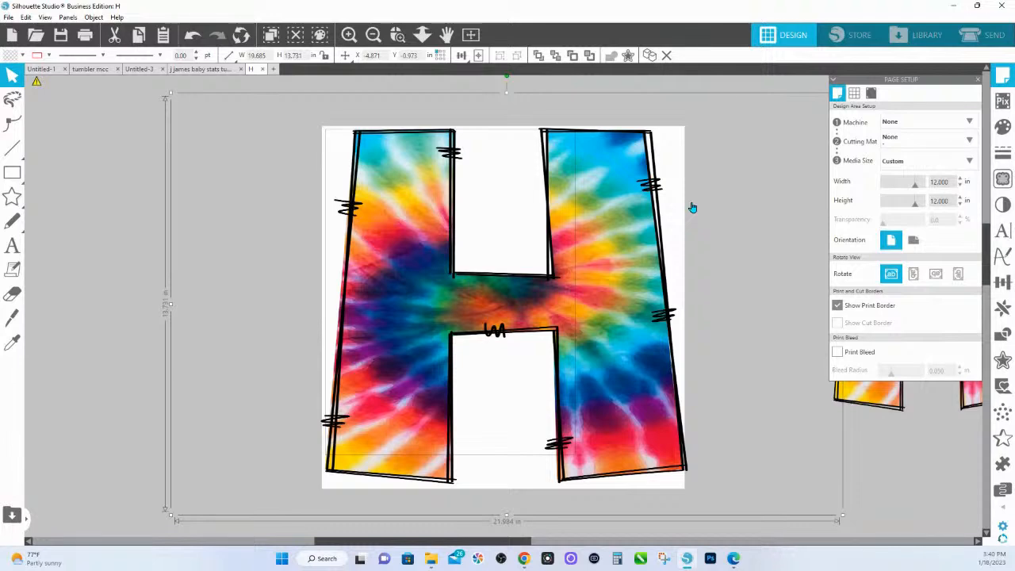
- Move the stretched H off the page to the left and set its size to 12 × 12 in
{"action": "left_click", "coordinate": [422, 34]}
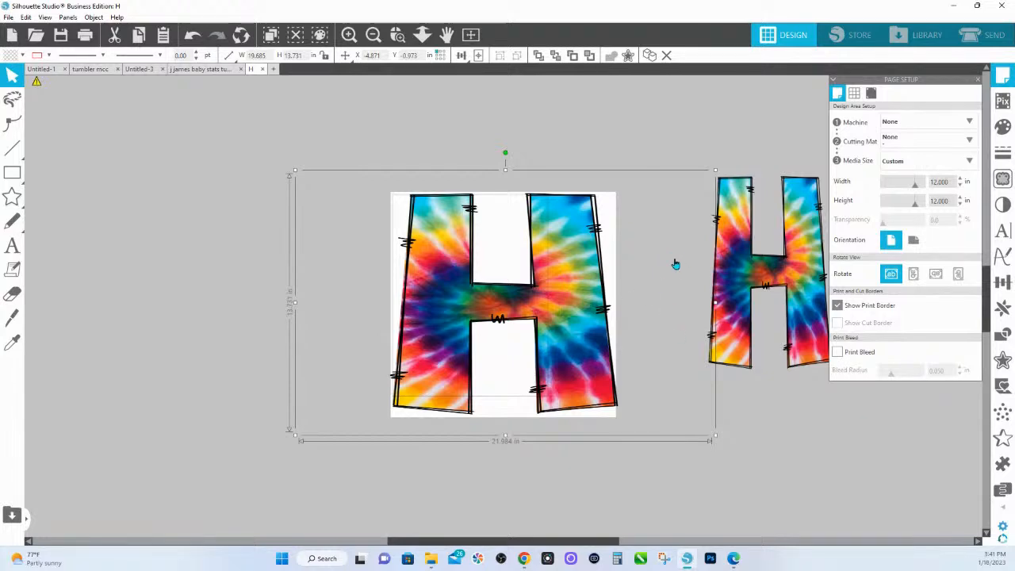
{"action": "left_click_drag", "start_coordinate": [559, 265], "coordinate": [307, 263]}
{"action": "left_click", "coordinate": [780, 279]}
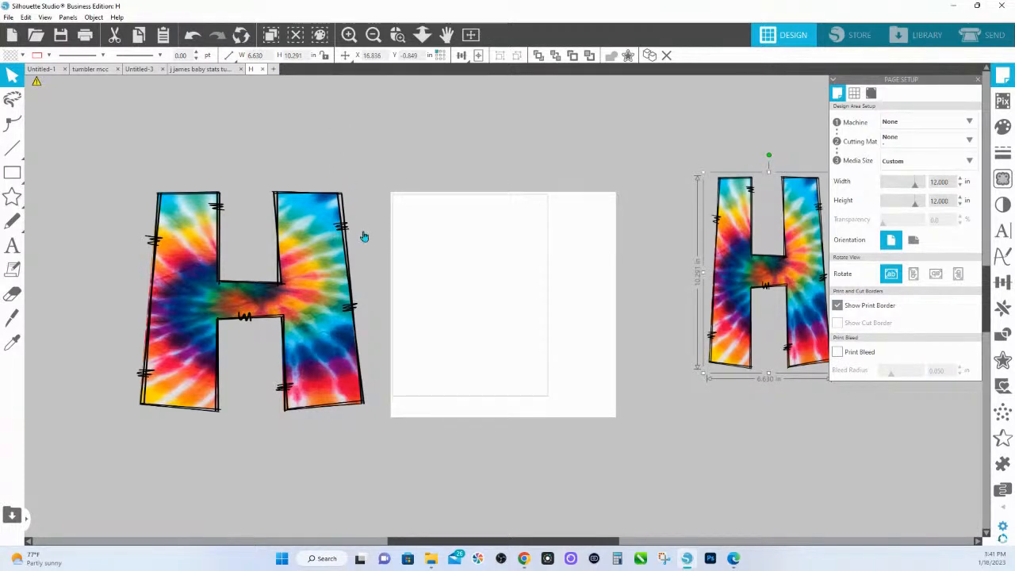
{"action": "left_click", "coordinate": [298, 264]}
{"action": "left_click", "coordinate": [270, 55]}
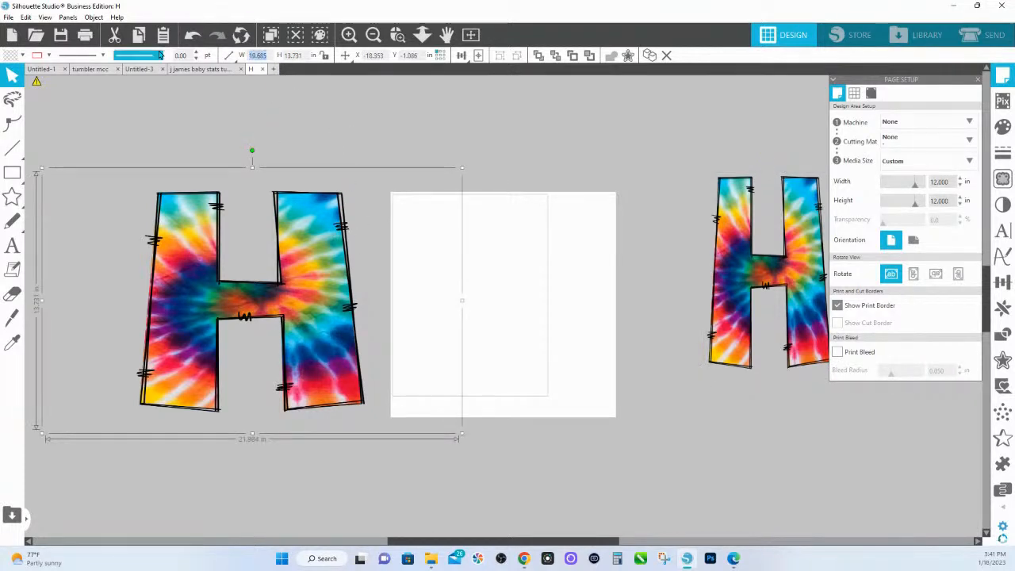
{"action": "type", "text": "12"}
{"action": "key", "text": "Tab"}
{"action": "type", "text": "12"}
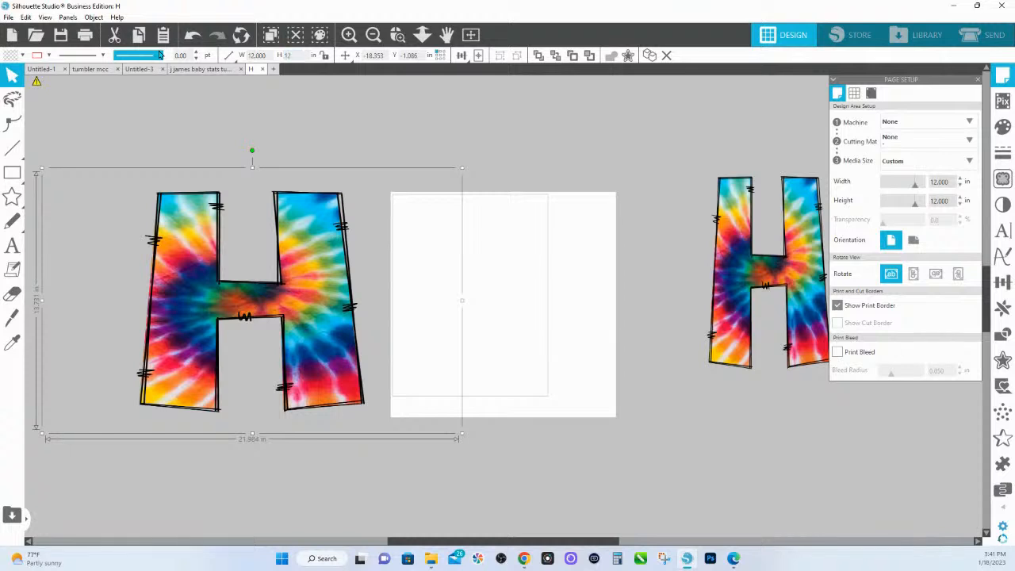
{"action": "key", "text": "Return"}
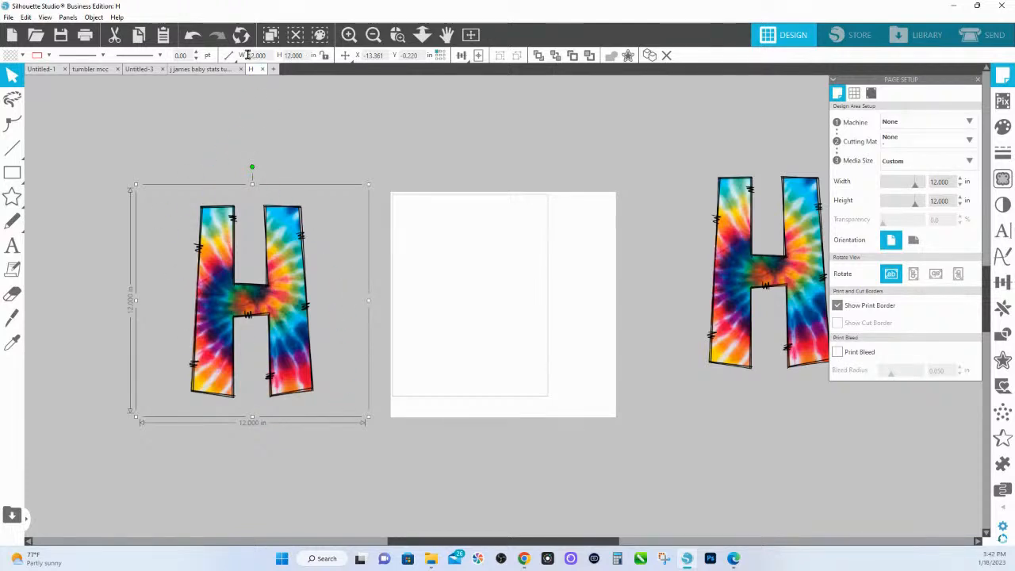
- Duplicate the traced H, placing the copy just to its left
{"action": "left_click", "coordinate": [740, 253]}
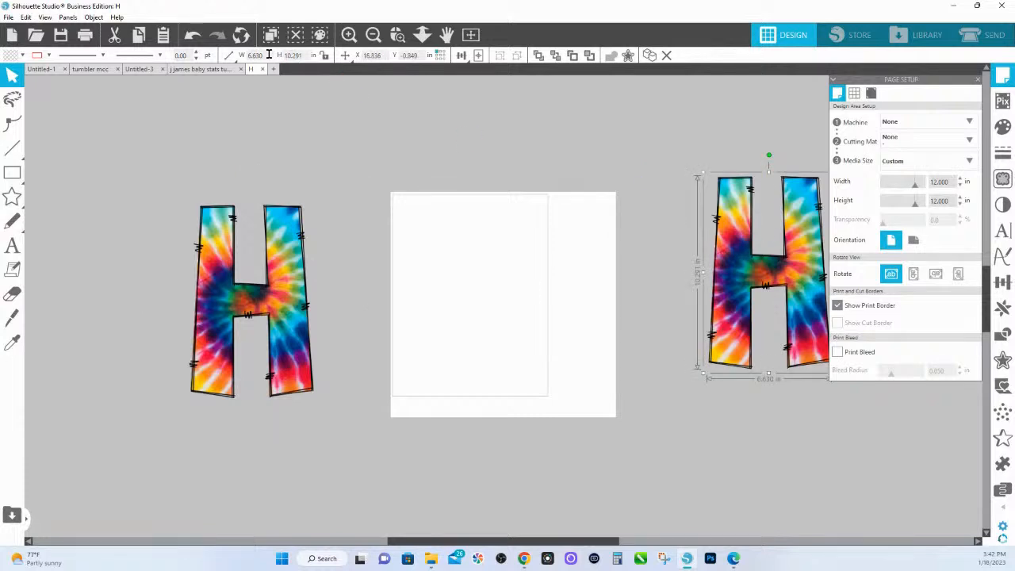
{"action": "left_click_drag", "start_coordinate": [269, 56], "coordinate": [205, 54]}
{"action": "left_click", "coordinate": [732, 316]}
{"action": "left_click_drag", "start_coordinate": [733, 317], "coordinate": [615, 301]}
- Set the traced H copy's size to 12 × 12 in and move it onto the page
{"action": "left_click_drag", "start_coordinate": [264, 55], "coordinate": [190, 54]}
{"action": "type", "text": "12"}
{"action": "key", "text": "Tab"}
{"action": "type", "text": "12"}
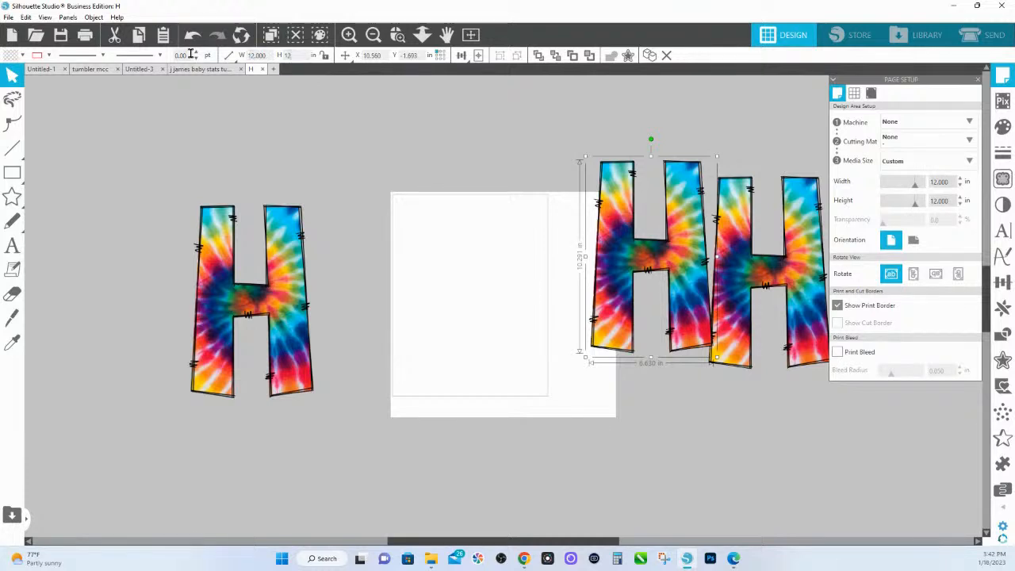
{"action": "key", "text": "Return"}
{"action": "left_click_drag", "start_coordinate": [693, 235], "coordinate": [500, 272]}
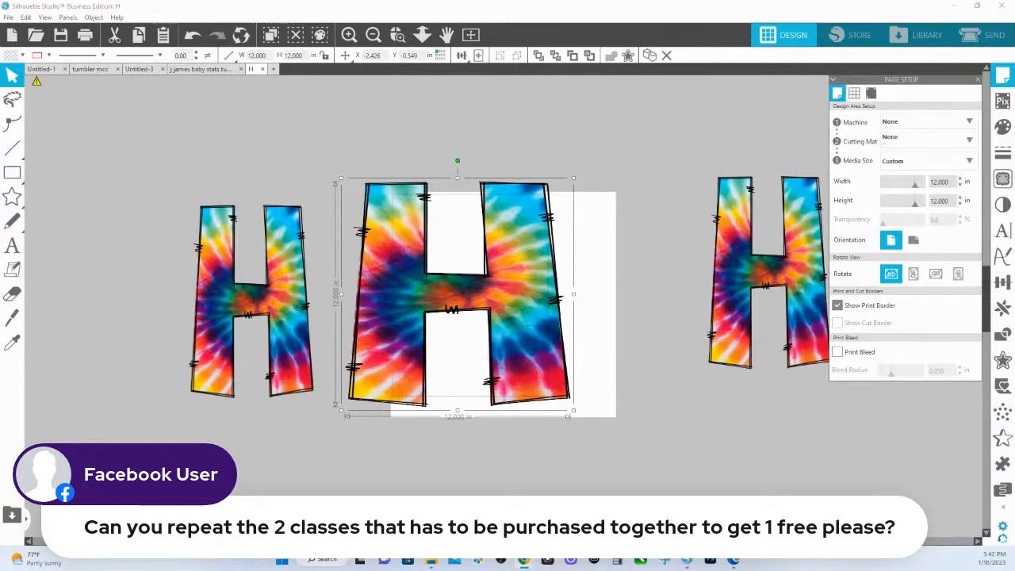
- Switch to Chrome and open the 365 Creative Academy: 10 Day Creative Designing Crash Course link from the 365CreativeProfessor link page
{"action": "mouse_move", "coordinate": [524, 560]}
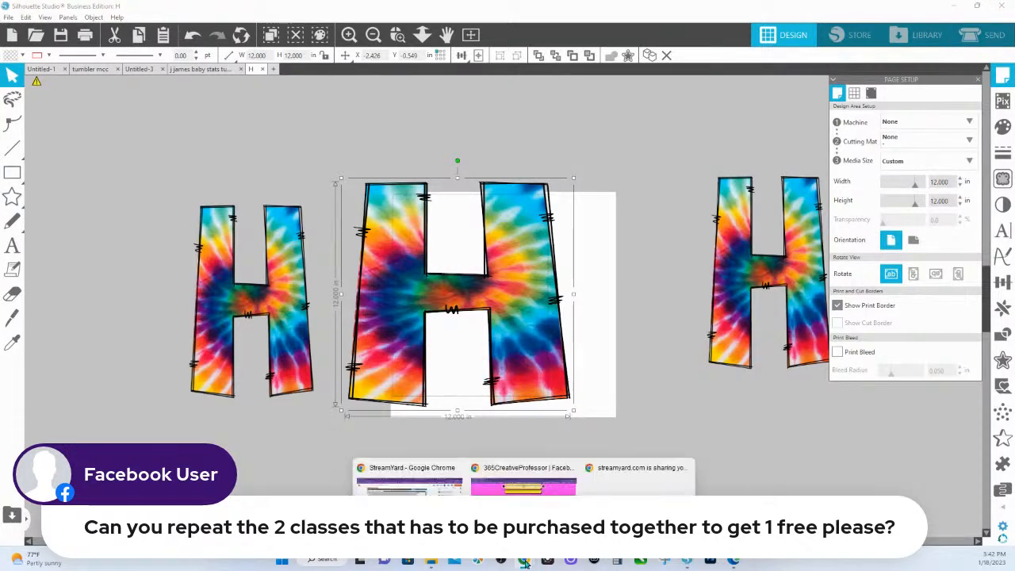
{"action": "left_click", "coordinate": [496, 473]}
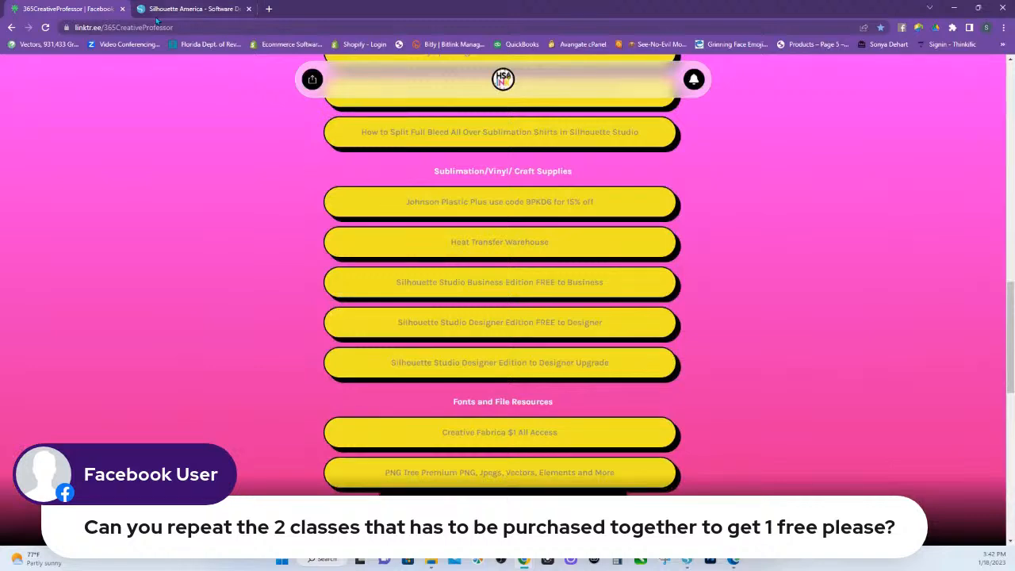
{"action": "scroll", "coordinate": [355, 100], "scroll_direction": "up", "scroll_amount": 4}
{"action": "scroll", "coordinate": [355, 101], "scroll_direction": "up", "scroll_amount": 5}
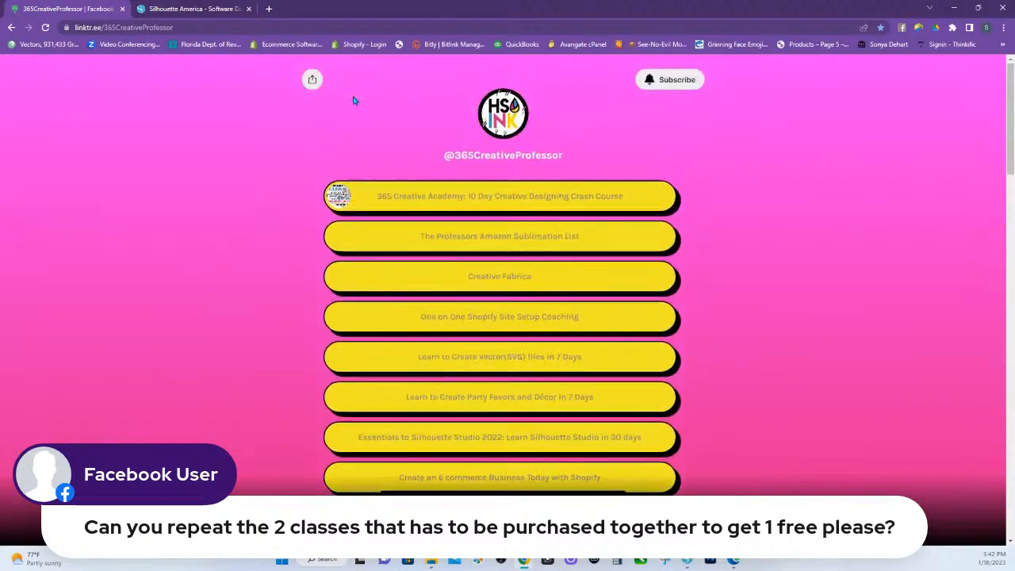
{"action": "left_click", "coordinate": [479, 208]}
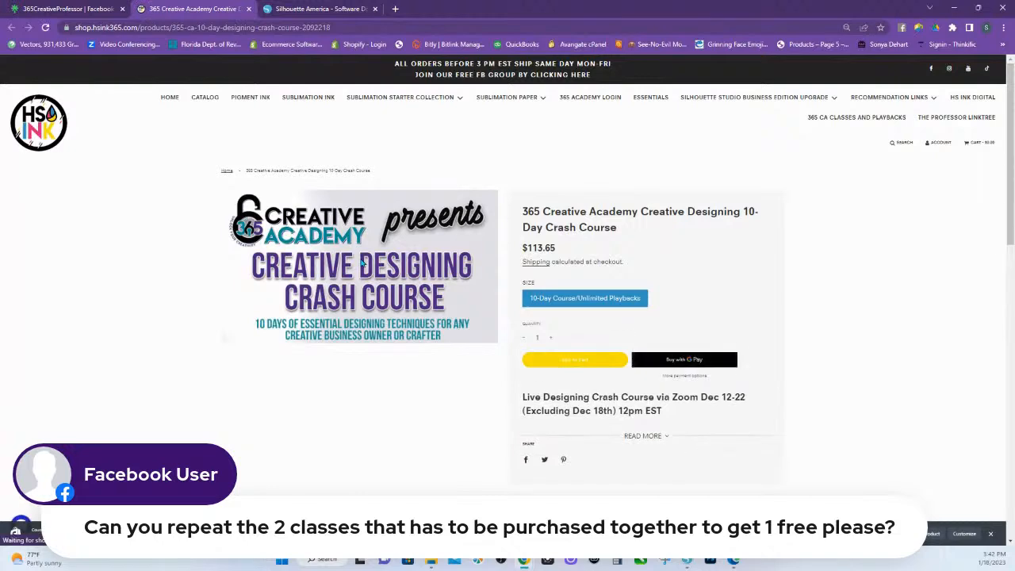
- Expand the crash course description and examine the daily topics, the free class offer and the related products
{"action": "left_click", "coordinate": [643, 437]}
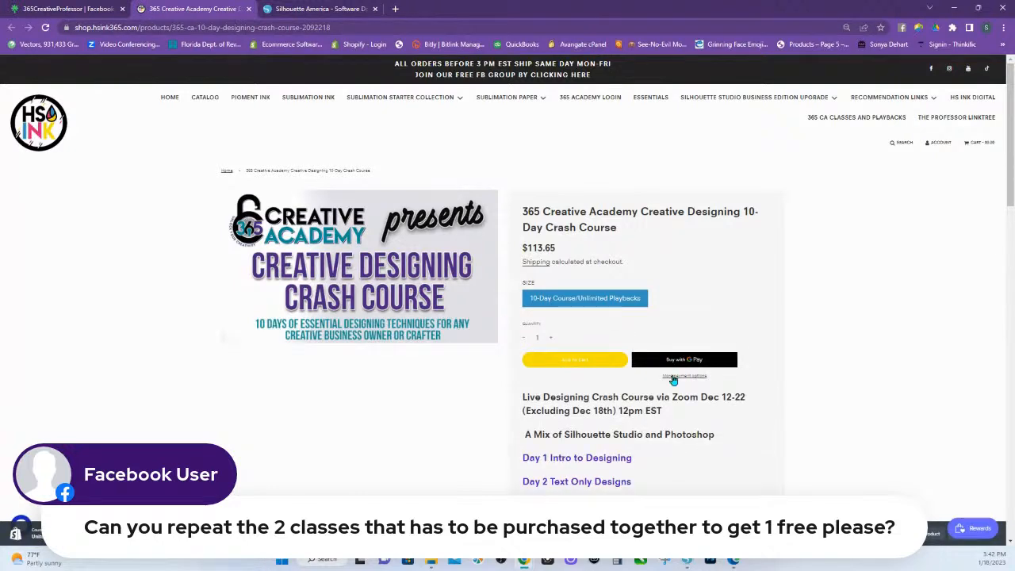
{"action": "scroll", "coordinate": [673, 383], "scroll_direction": "down", "scroll_amount": 3}
{"action": "scroll", "coordinate": [587, 317], "scroll_direction": "down", "scroll_amount": 2}
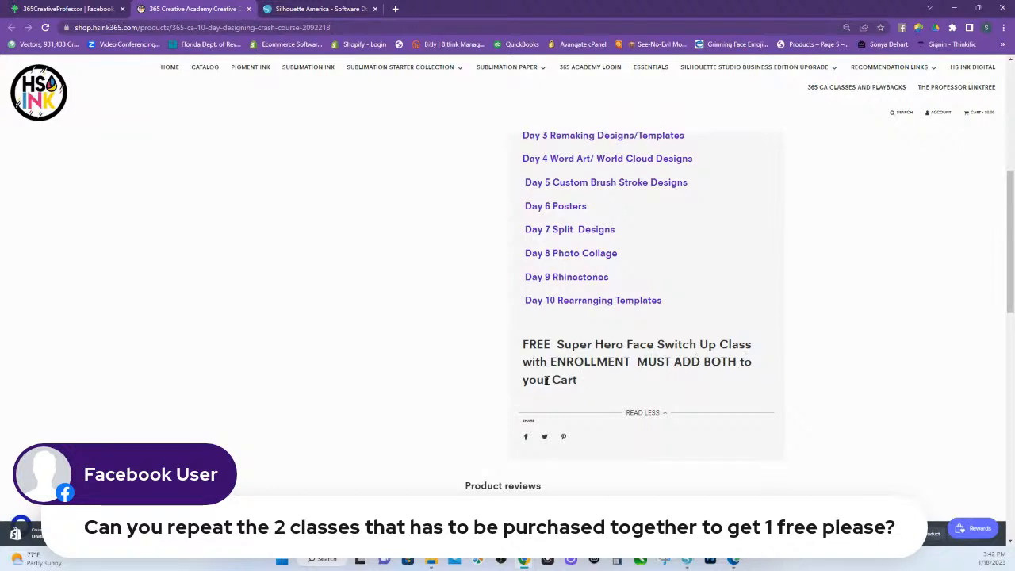
{"action": "scroll", "coordinate": [547, 329], "scroll_direction": "down", "scroll_amount": 3}
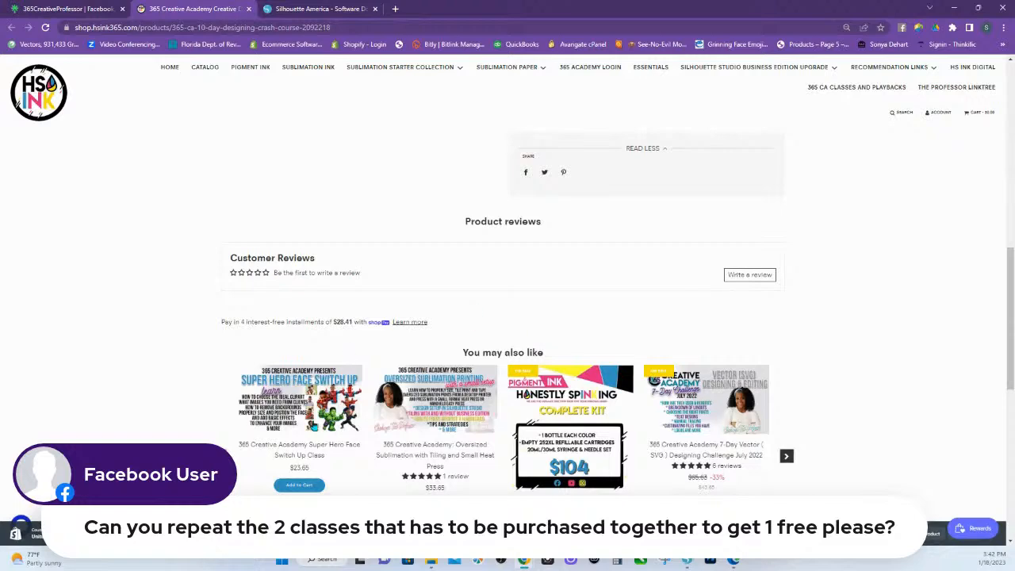
- Add the 10-Day Crash Course and the Super Hero Face Switch Up Class to the shopping cart
{"action": "scroll", "coordinate": [702, 236], "scroll_direction": "up", "scroll_amount": 10}
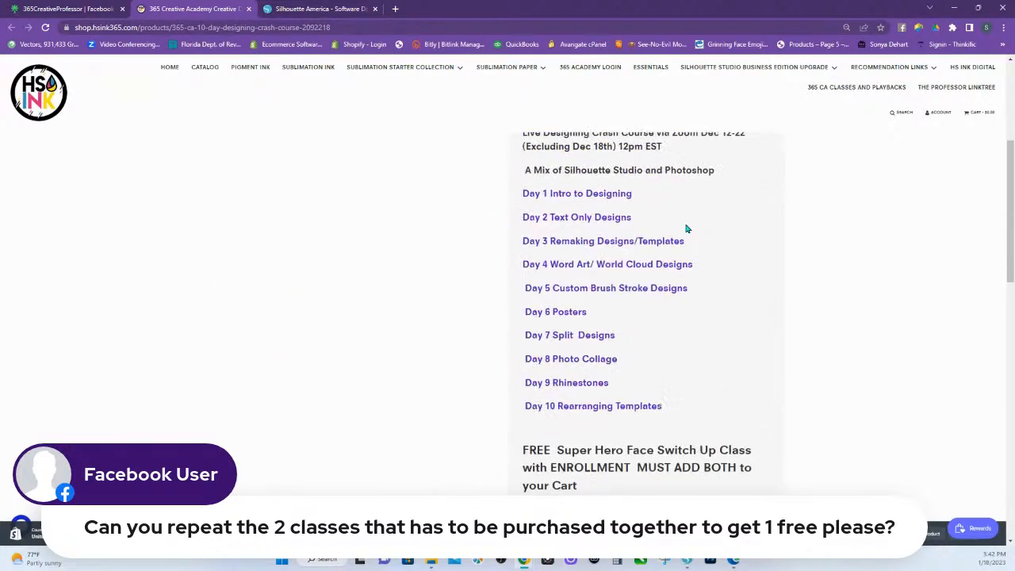
{"action": "left_click", "coordinate": [568, 360]}
{"action": "scroll", "coordinate": [444, 347], "scroll_direction": "down", "scroll_amount": 7}
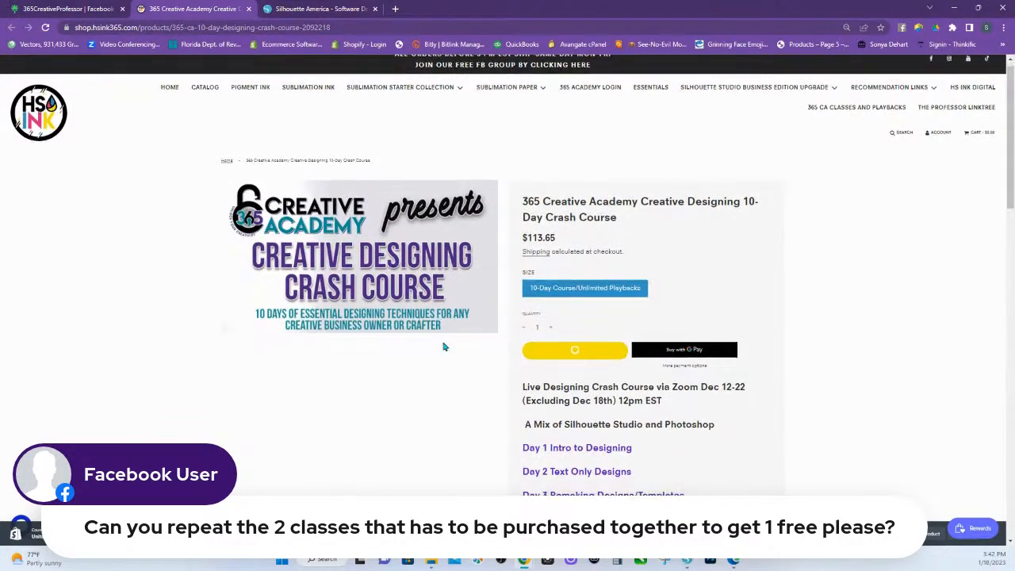
{"action": "left_click", "coordinate": [288, 282]}
{"action": "scroll", "coordinate": [394, 356], "scroll_direction": "down", "scroll_amount": 10}
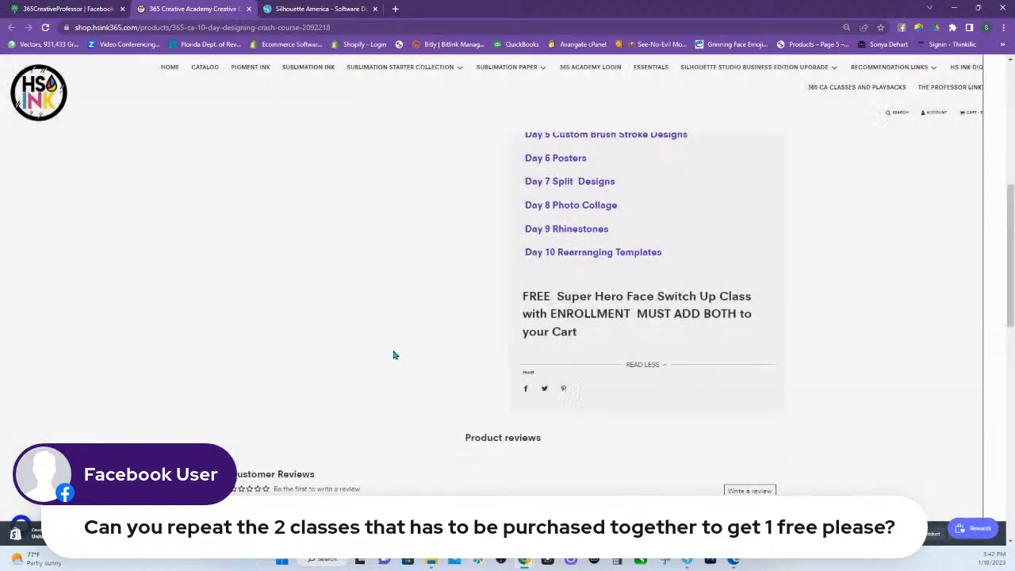
{"action": "scroll", "coordinate": [281, 227], "scroll_direction": "up", "scroll_amount": 5}
{"action": "left_click", "coordinate": [300, 276]}
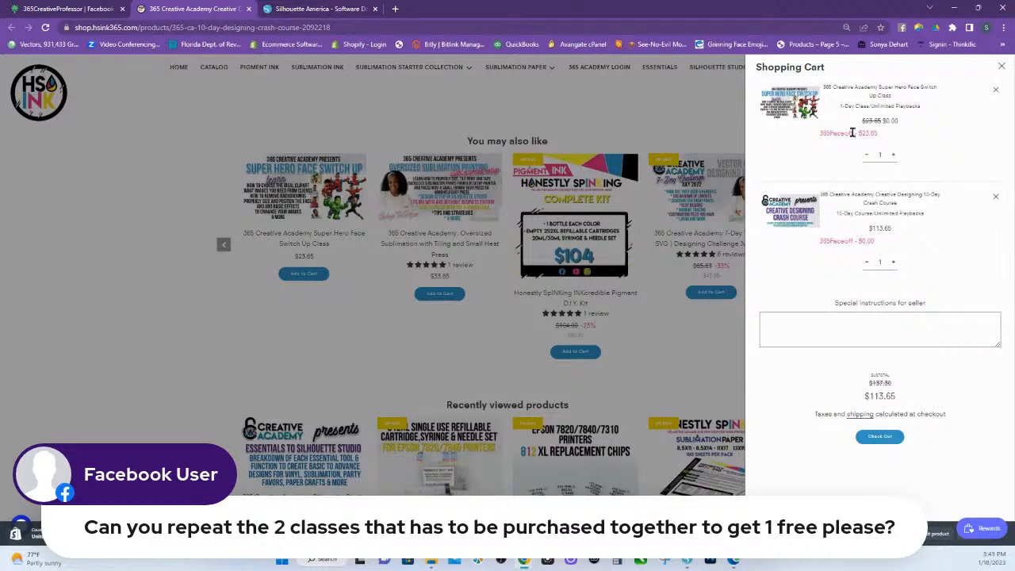
- Remove the 10-Day Crash Course from the shopping cart and close the cart
{"action": "left_click", "coordinate": [995, 197]}
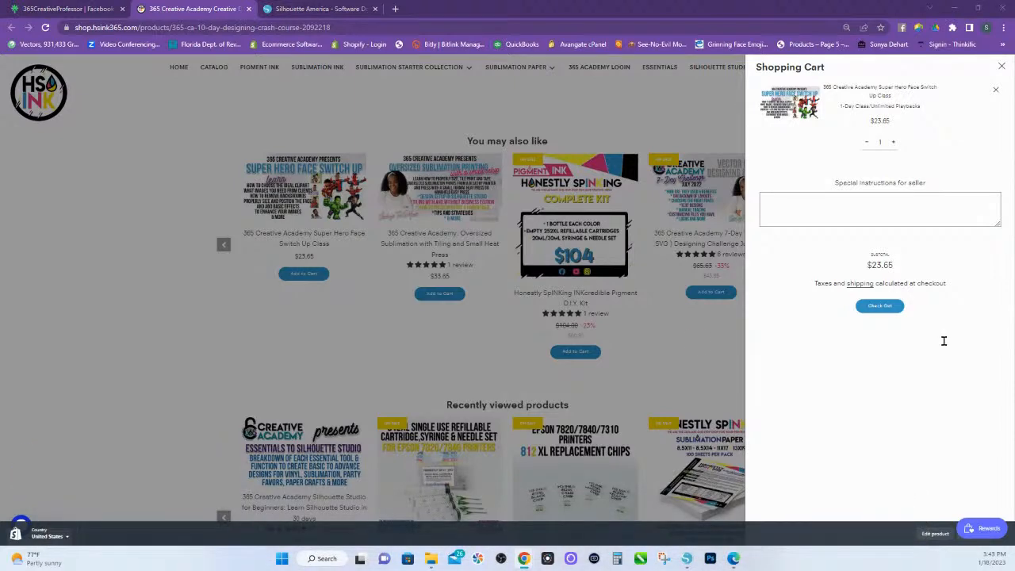
{"action": "left_click", "coordinate": [107, 293]}
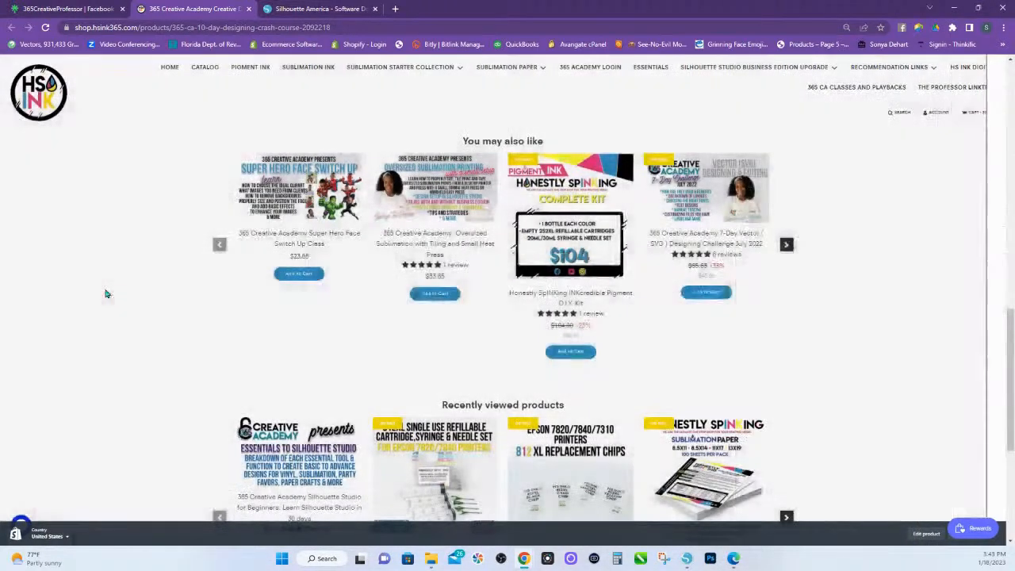
{"action": "scroll", "coordinate": [379, 331], "scroll_direction": "down", "scroll_amount": 2}
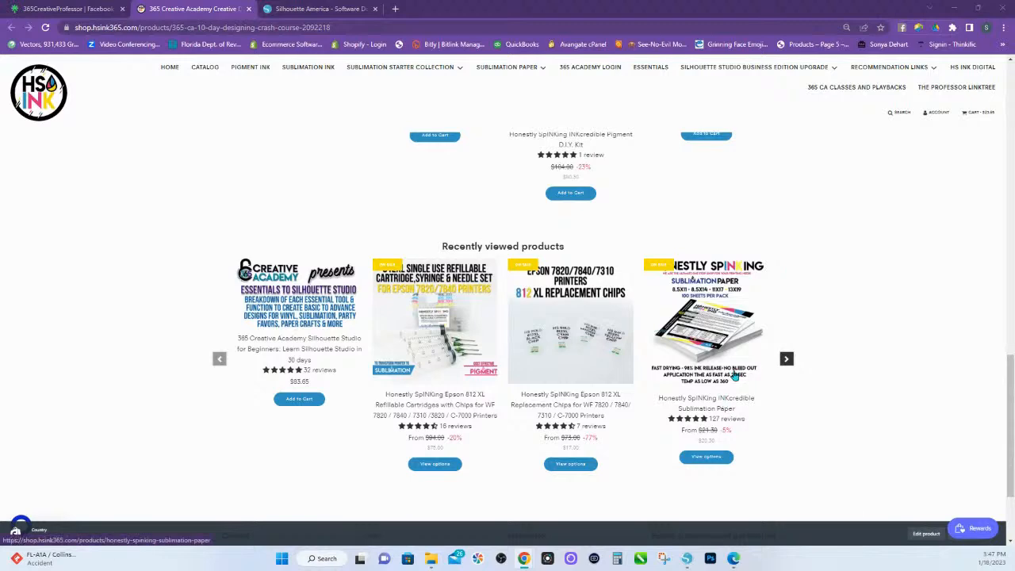
- Switch back to Silhouette Studio and fit the middle H inside the page at about 8.13 × 11.89 in
{"action": "left_click", "coordinate": [686, 560]}
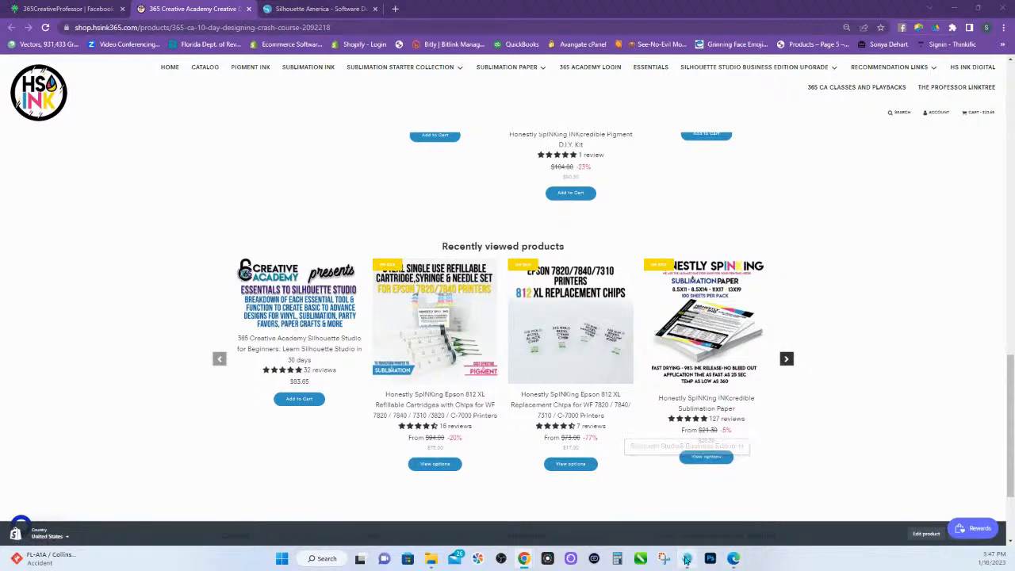
{"action": "left_click", "coordinate": [422, 35]}
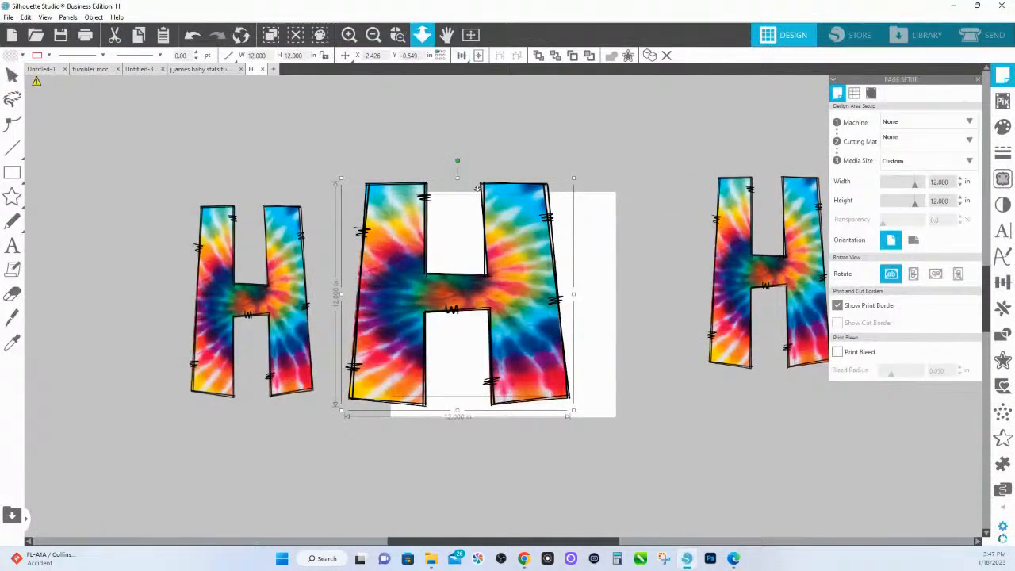
{"action": "left_click", "coordinate": [545, 334]}
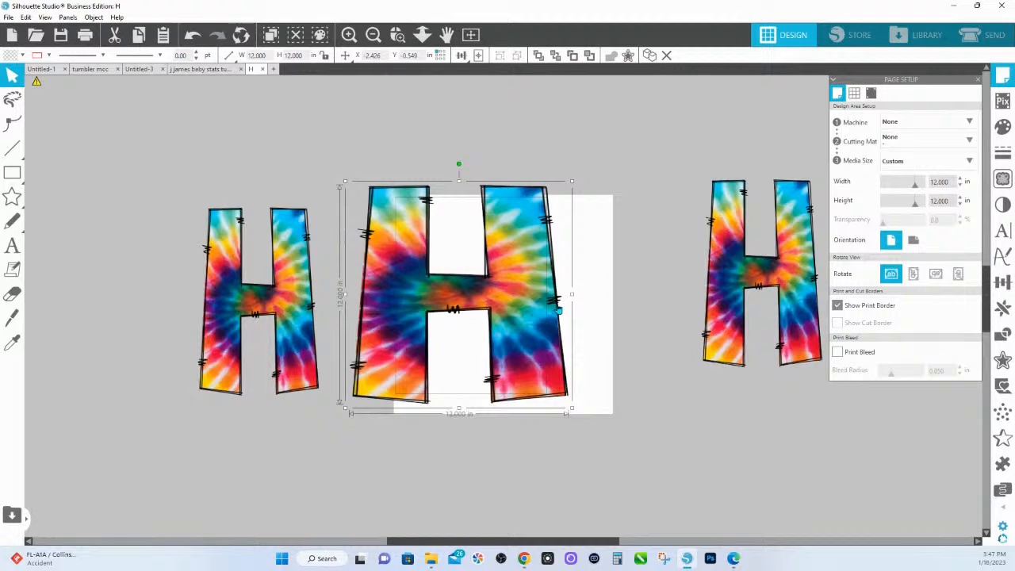
{"action": "left_click_drag", "start_coordinate": [572, 295], "coordinate": [540, 318]}
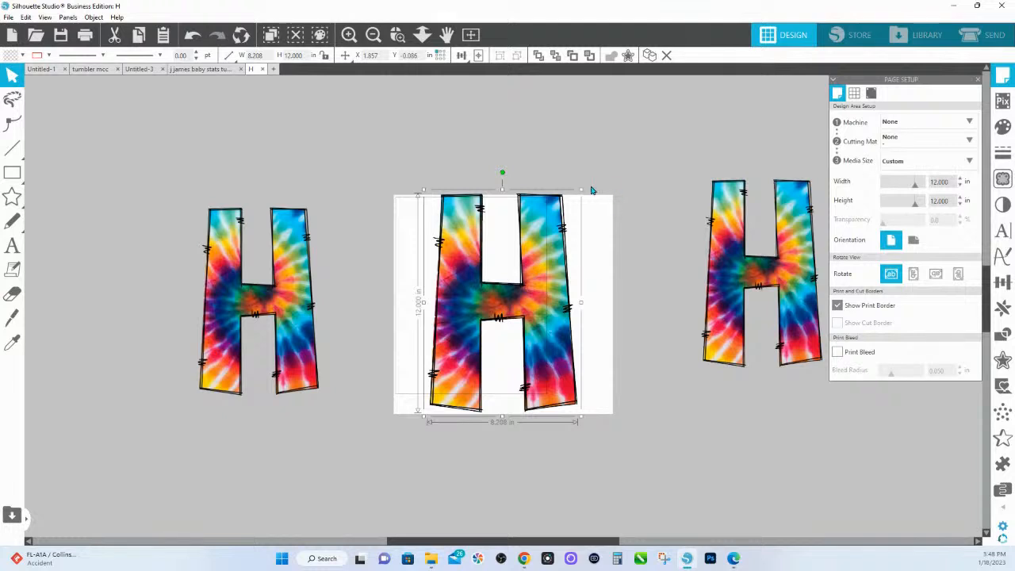
{"action": "left_click_drag", "start_coordinate": [580, 195], "coordinate": [579, 198]}
{"action": "left_click_drag", "start_coordinate": [579, 193], "coordinate": [580, 192]}
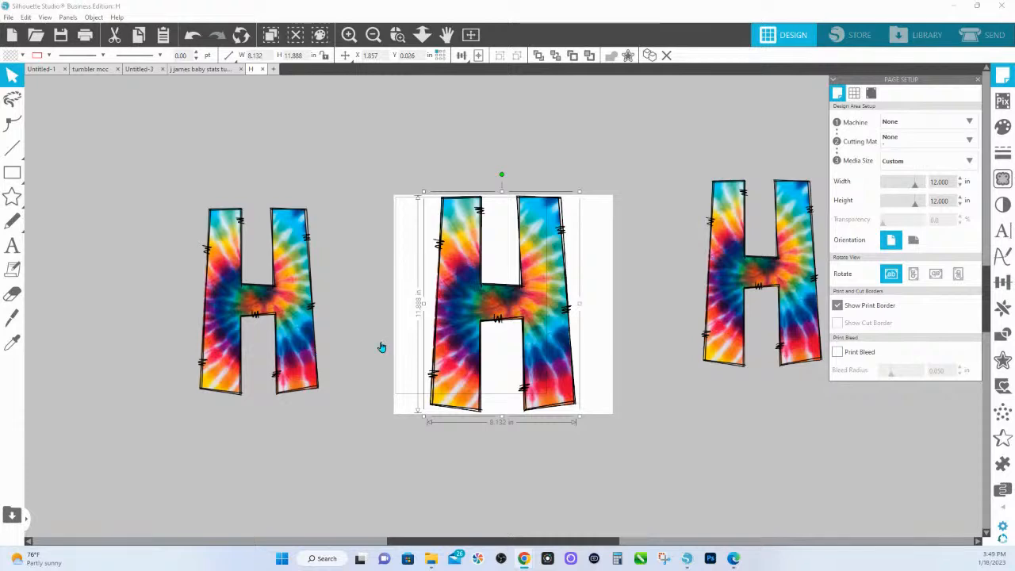
- Paste the Valentine's balloon and teddy bear picture above the page and enlarge it to about 11.04 × 12.89 in
{"action": "right_click", "coordinate": [305, 106]}
{"action": "left_click", "coordinate": [331, 156]}
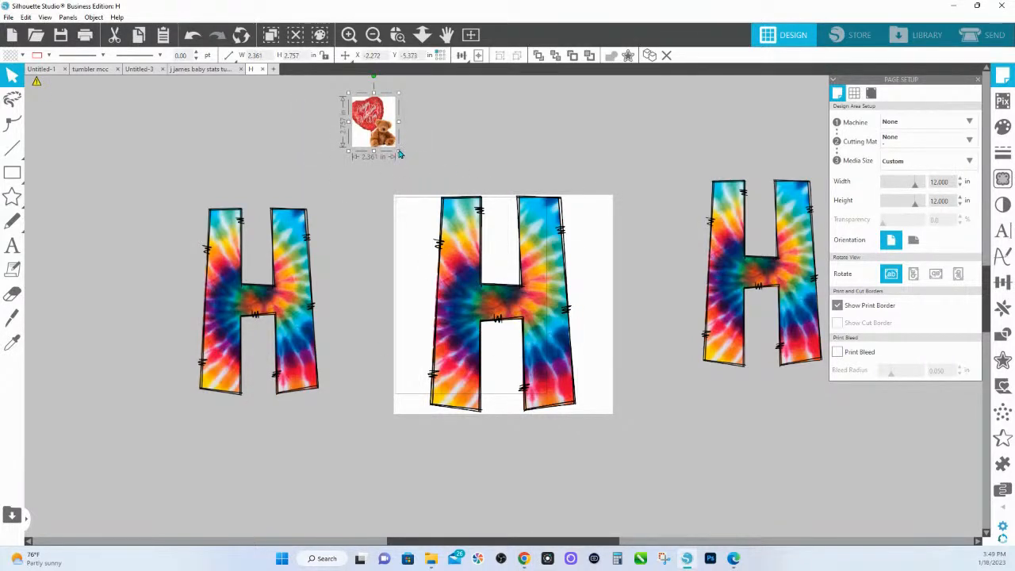
{"action": "left_click_drag", "start_coordinate": [400, 150], "coordinate": [557, 336]}
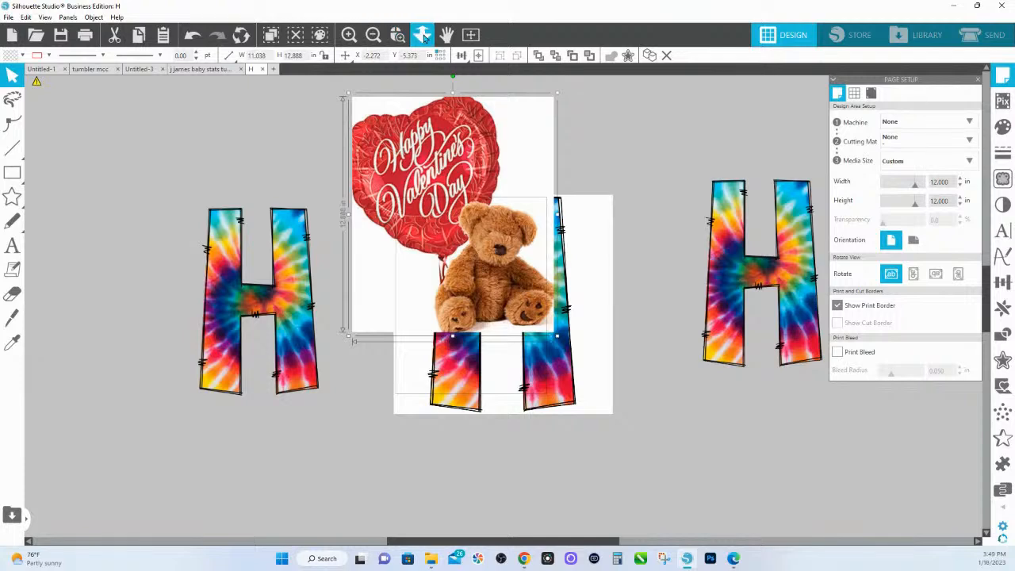
- Move the Valentine's picture up into the empty area above the page, clear of the letters
{"action": "left_click", "coordinate": [422, 34]}
{"action": "left_click_drag", "start_coordinate": [465, 220], "coordinate": [577, 235]}
{"action": "left_click", "coordinate": [398, 35]}
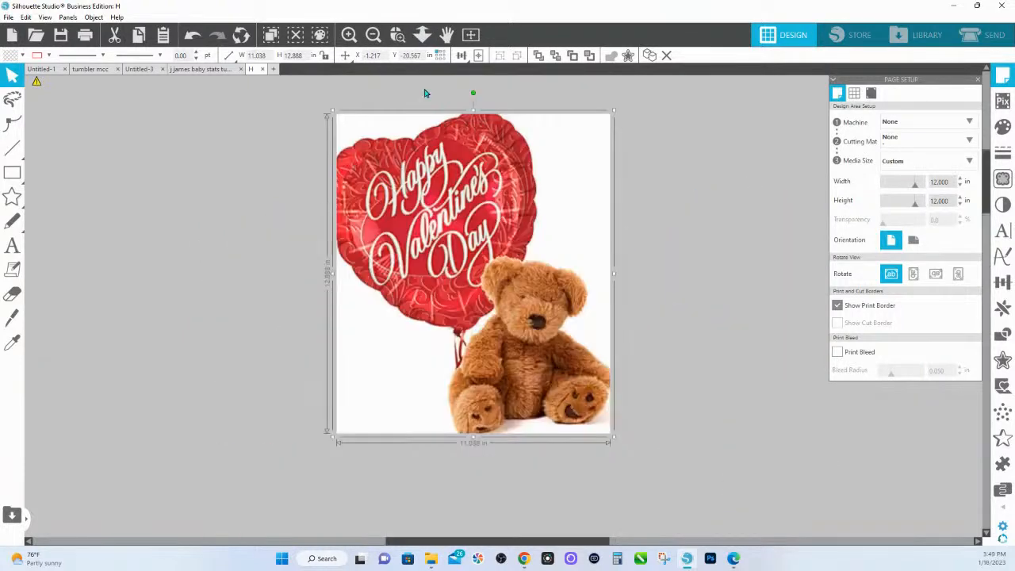
- Try to trace and detach the whole Valentine's picture with the threshold at 93% and the scale at 4
{"action": "left_click", "coordinate": [1003, 178]}
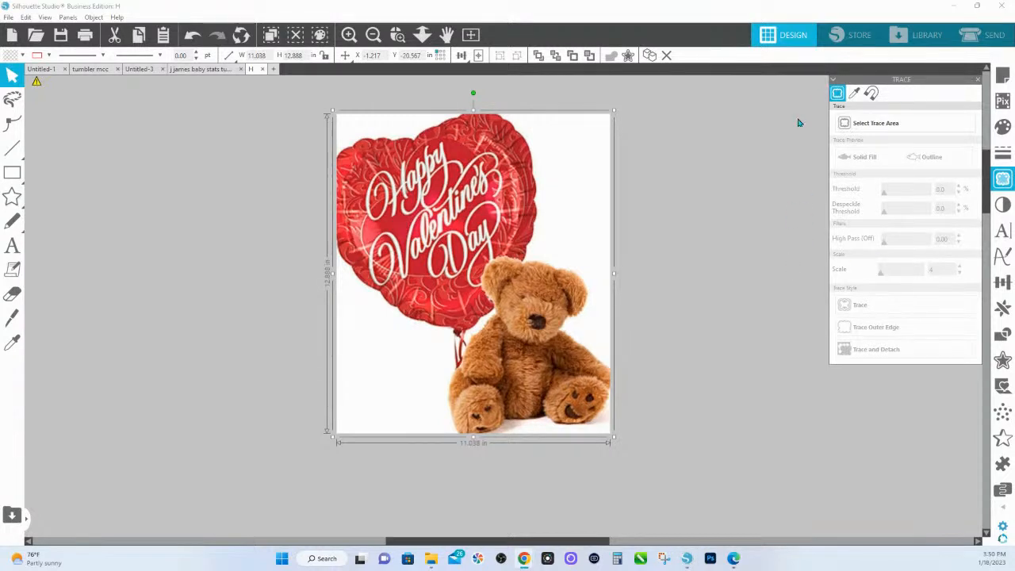
{"action": "left_click", "coordinate": [882, 118]}
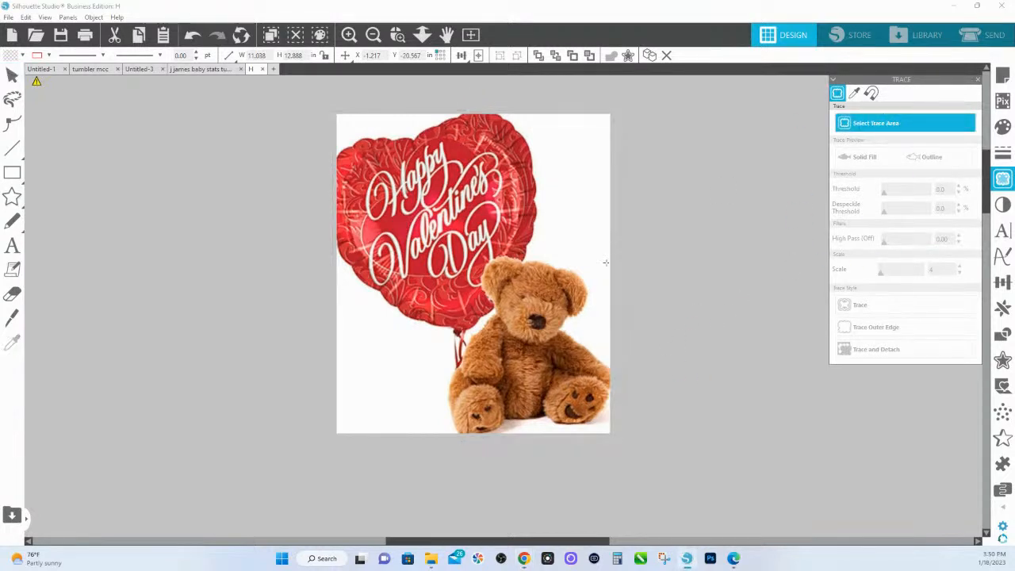
{"action": "mouse_move", "coordinate": [716, 472]}
{"action": "left_mouse_down"}
{"action": "mouse_move", "coordinate": [481, 331]}
{"action": "mouse_move", "coordinate": [292, 96]}
{"action": "left_mouse_up"}
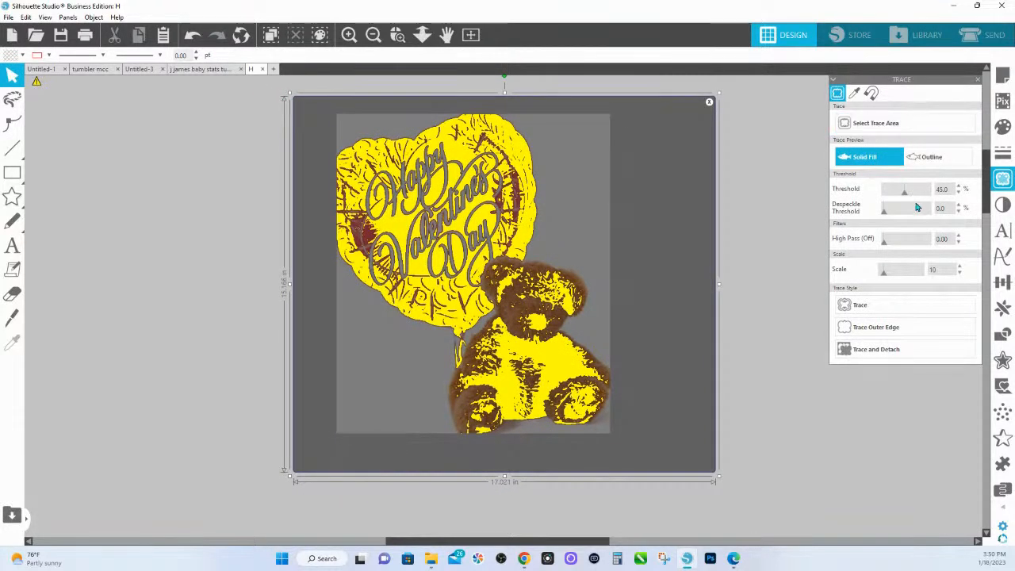
{"action": "left_click_drag", "start_coordinate": [904, 192], "coordinate": [928, 199]}
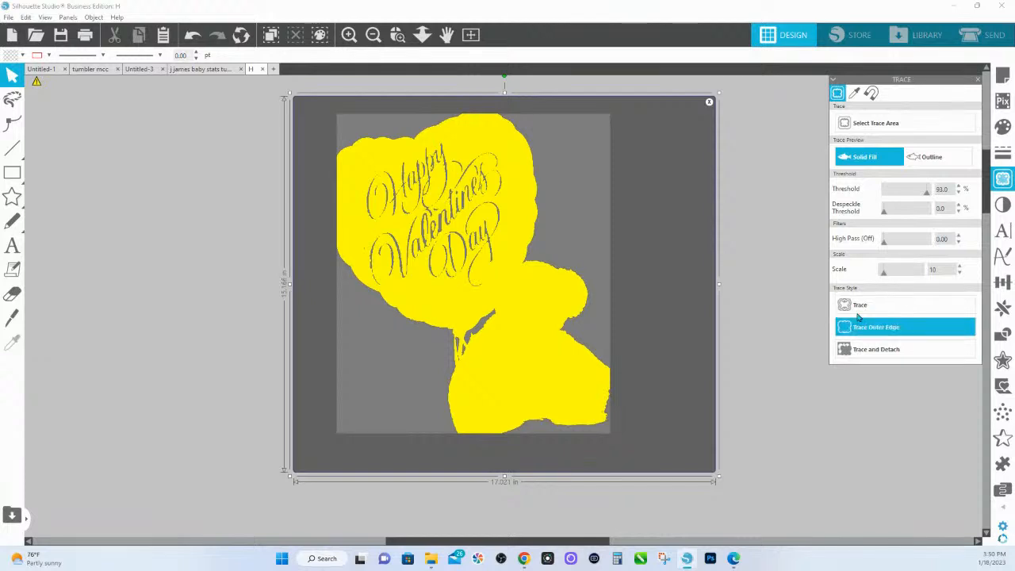
{"action": "left_click_drag", "start_coordinate": [882, 272], "coordinate": [839, 282]}
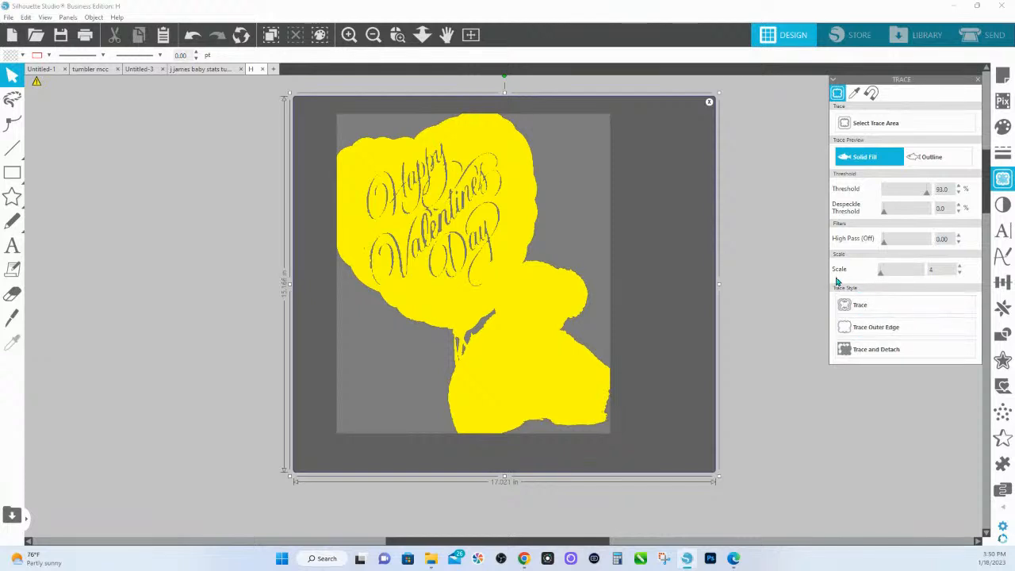
{"action": "left_click", "coordinate": [862, 352]}
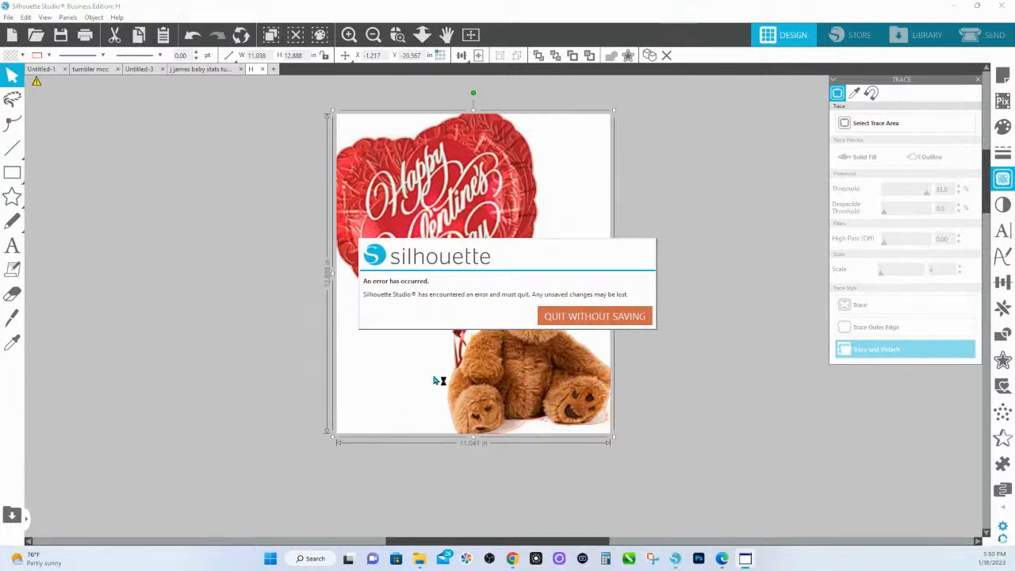
- Quit Silhouette Studio without saving, minimize its window and close the leftover error window
{"action": "left_click", "coordinate": [585, 317]}
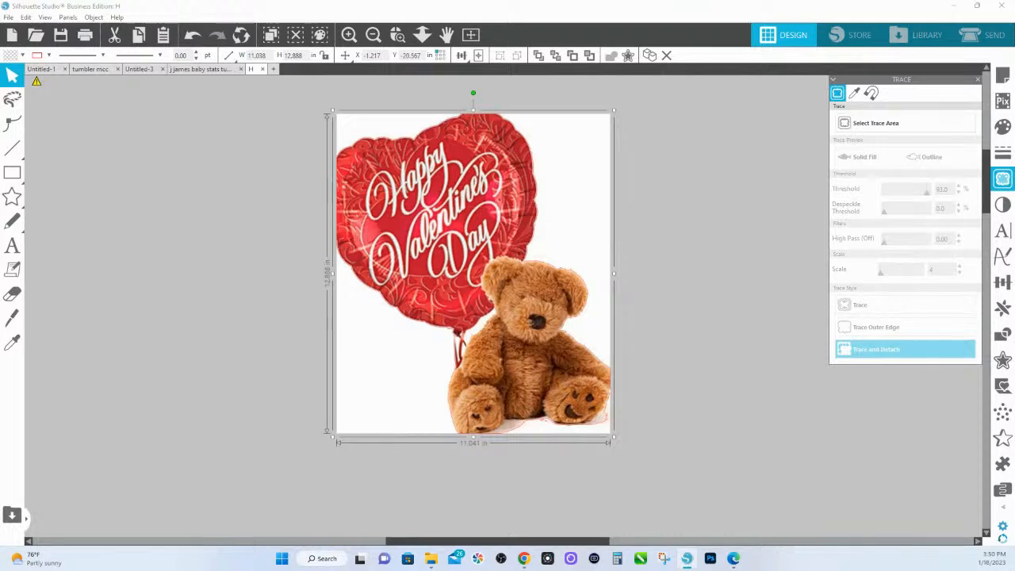
{"action": "left_click", "coordinate": [954, 6]}
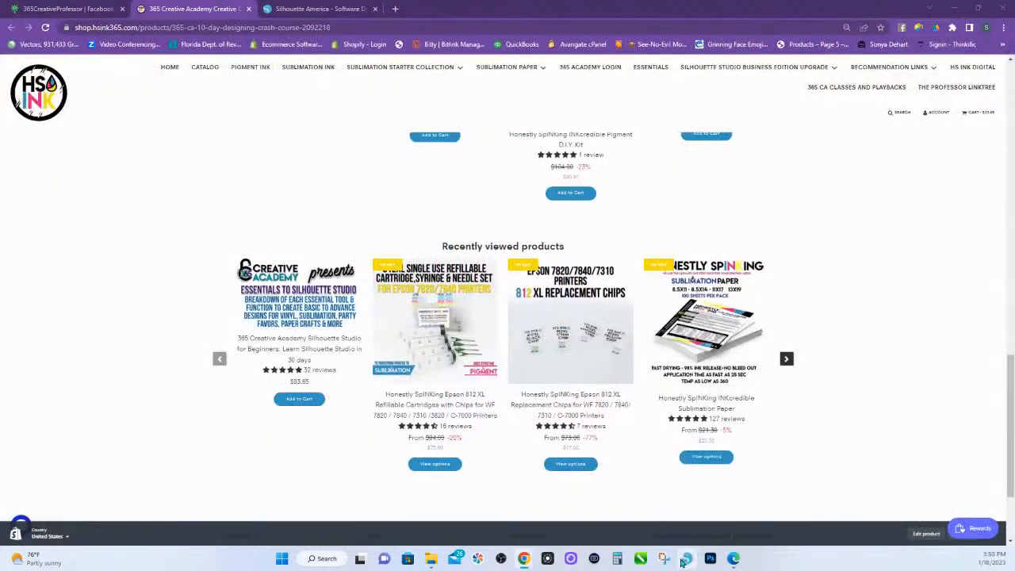
{"action": "mouse_move", "coordinate": [734, 558]}
{"action": "scroll", "coordinate": [701, 420], "scroll_direction": "up", "scroll_amount": 3}
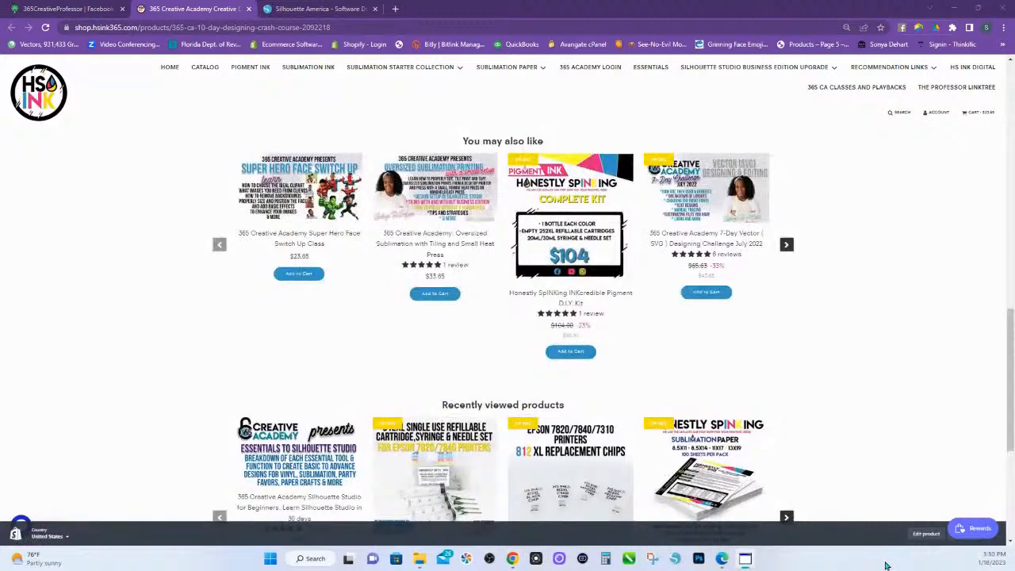
{"action": "right_click", "coordinate": [746, 558]}
{"action": "left_click", "coordinate": [745, 528]}
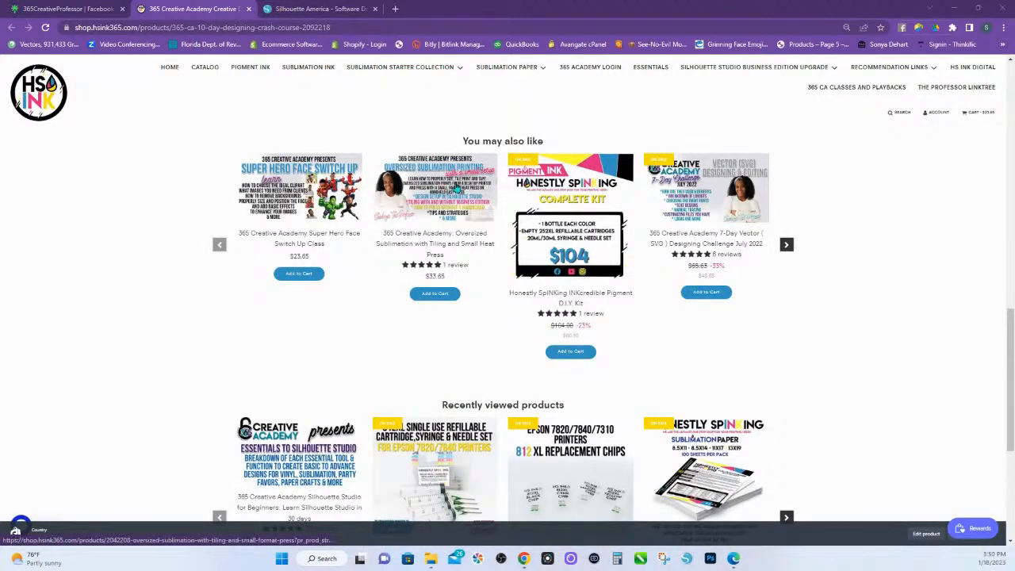
- Go from the crash course page to the home page of the Honestly SpINKing store
{"action": "scroll", "coordinate": [456, 187], "scroll_direction": "up", "scroll_amount": 5}
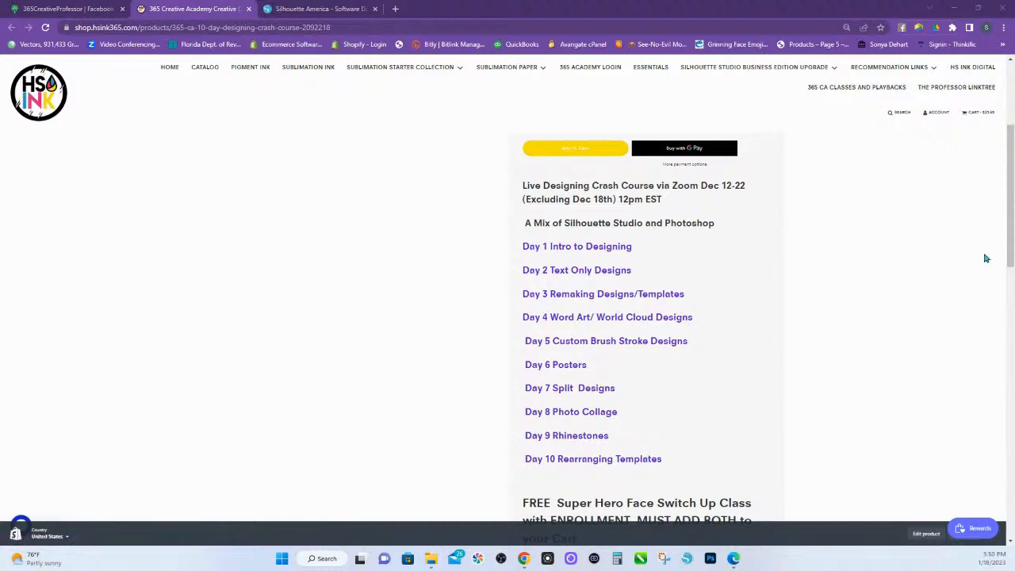
{"action": "scroll", "coordinate": [570, 221], "scroll_direction": "up", "scroll_amount": 3}
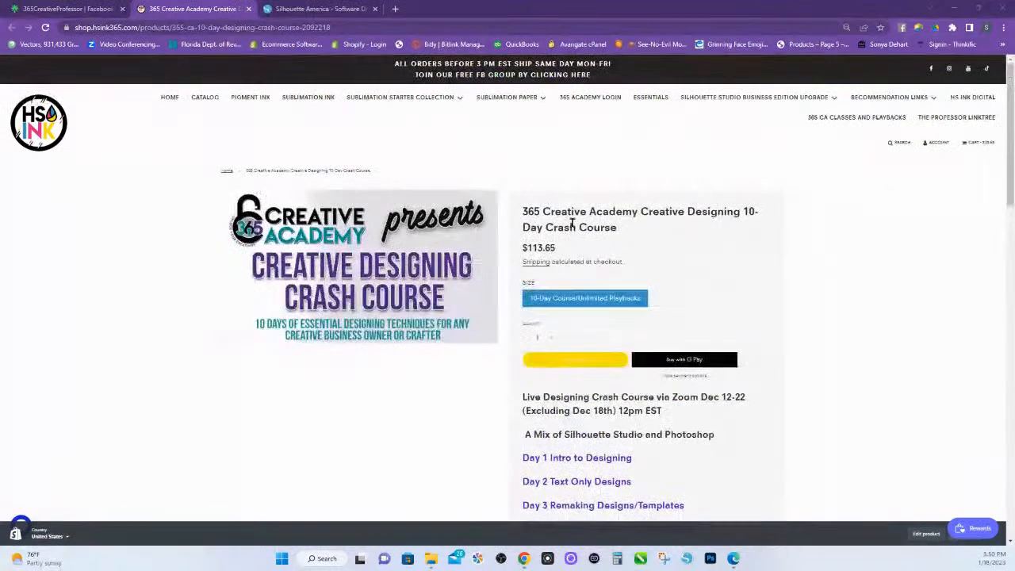
{"action": "left_click", "coordinate": [43, 120]}
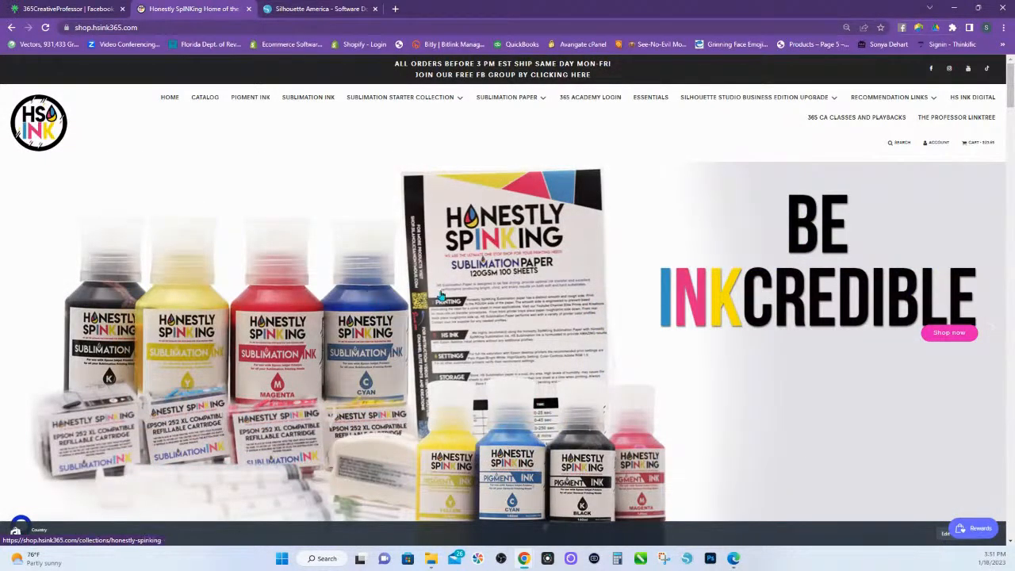
- Open the INKcredible Sublimation Paper product and add the 8.5x14(Legal) Fast Dry size to the cart
{"action": "scroll", "coordinate": [769, 432], "scroll_direction": "down", "scroll_amount": 5}
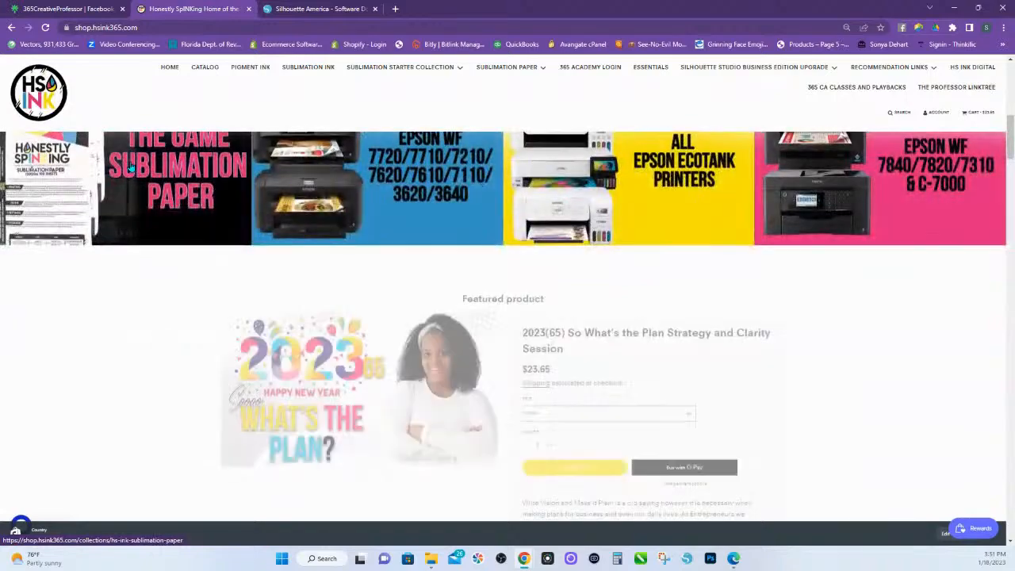
{"action": "left_click", "coordinate": [131, 165]}
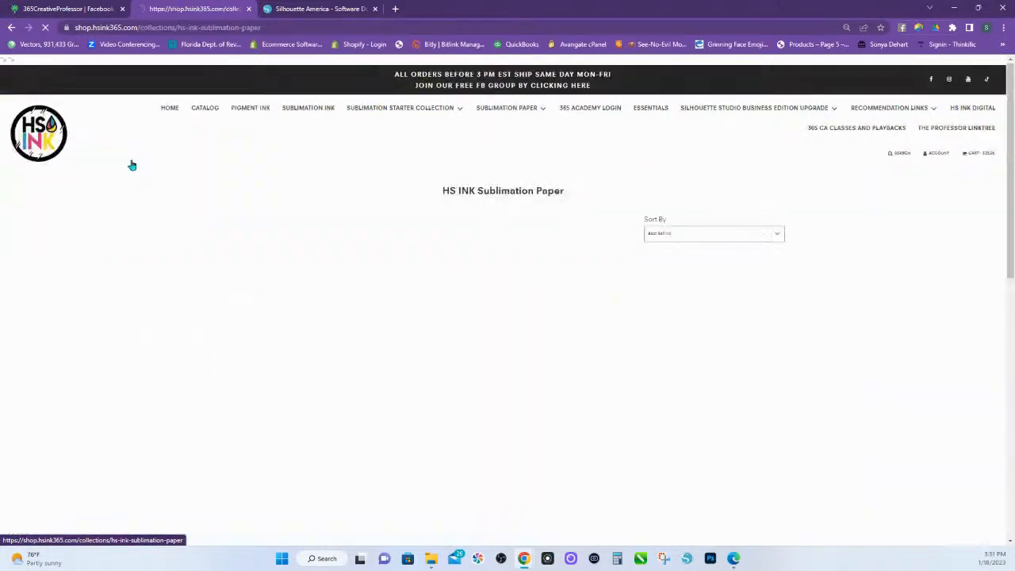
{"action": "left_click", "coordinate": [385, 354]}
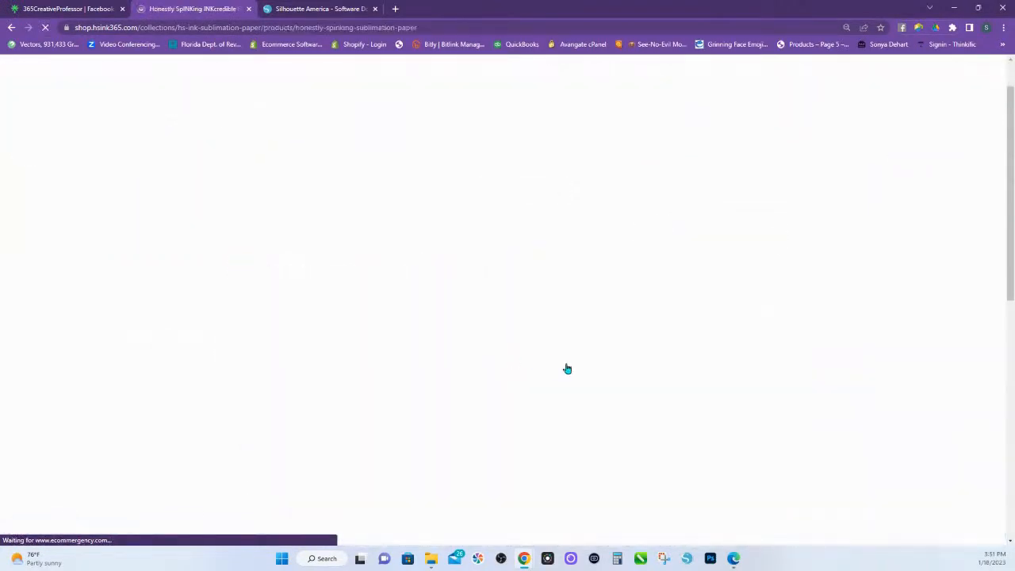
{"action": "left_click", "coordinate": [640, 339]}
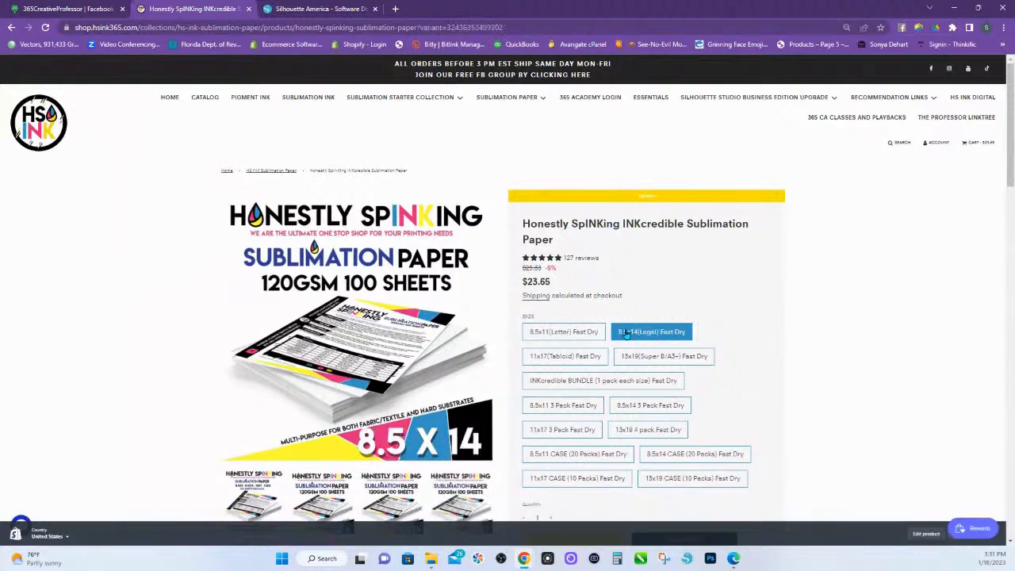
{"action": "scroll", "coordinate": [555, 295], "scroll_direction": "down", "scroll_amount": 1}
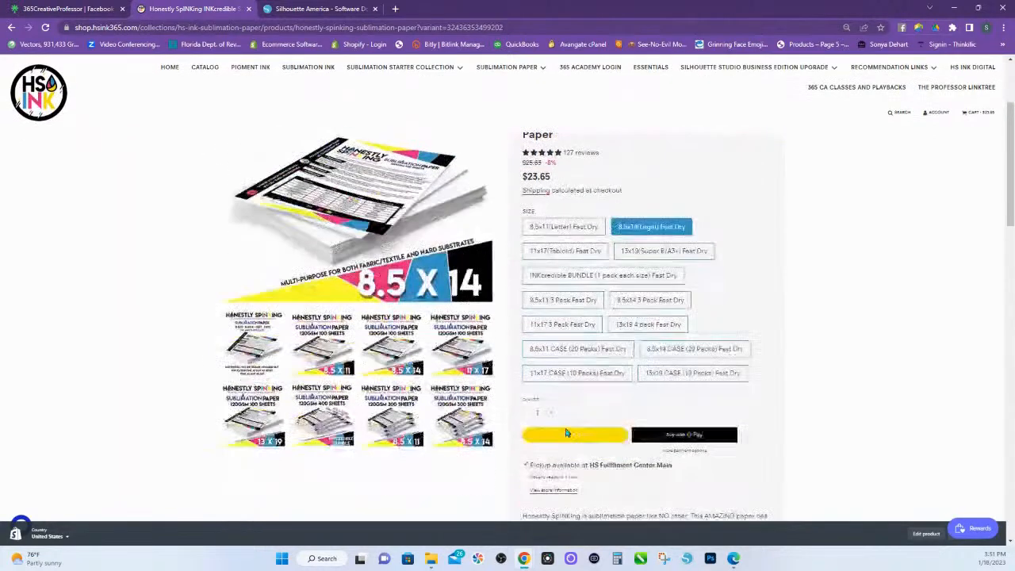
{"action": "left_click", "coordinate": [566, 432]}
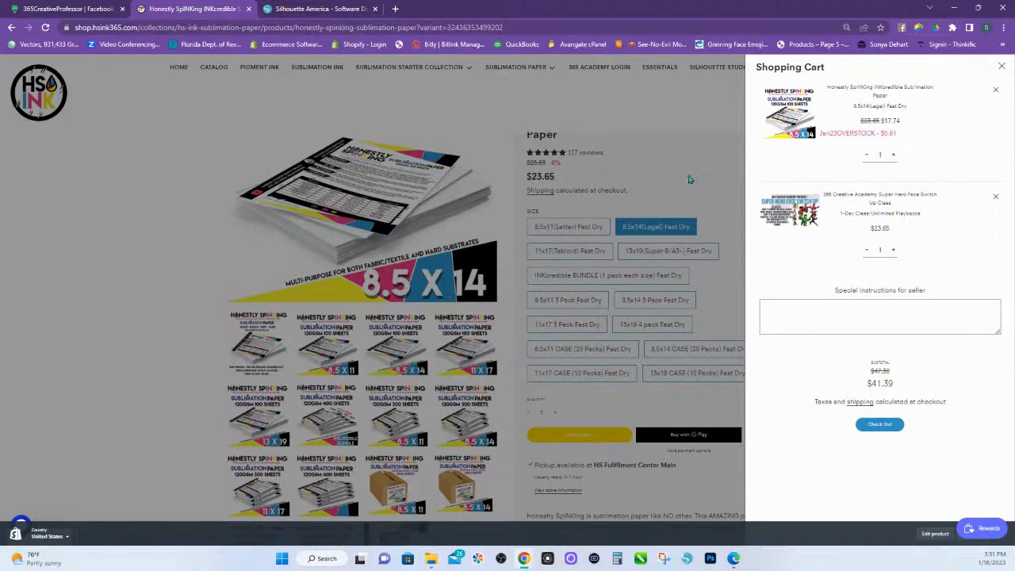
- Compare the 8.5x11(Letter) and 8.5x14(Legal) Fast Dry prices, and check the discounted price in the shopping cart
{"action": "left_click", "coordinate": [573, 228]}
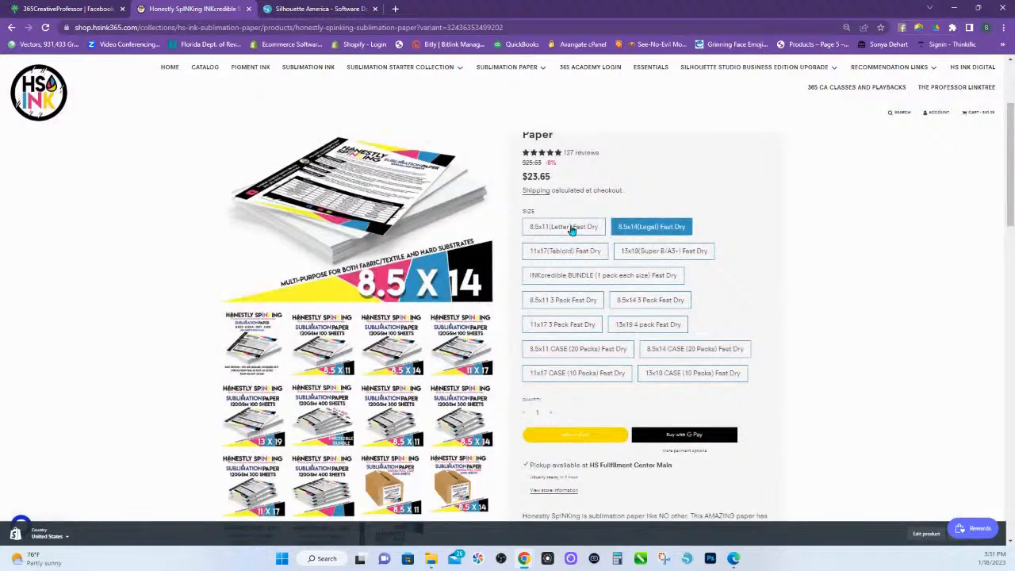
{"action": "left_click", "coordinate": [573, 228]}
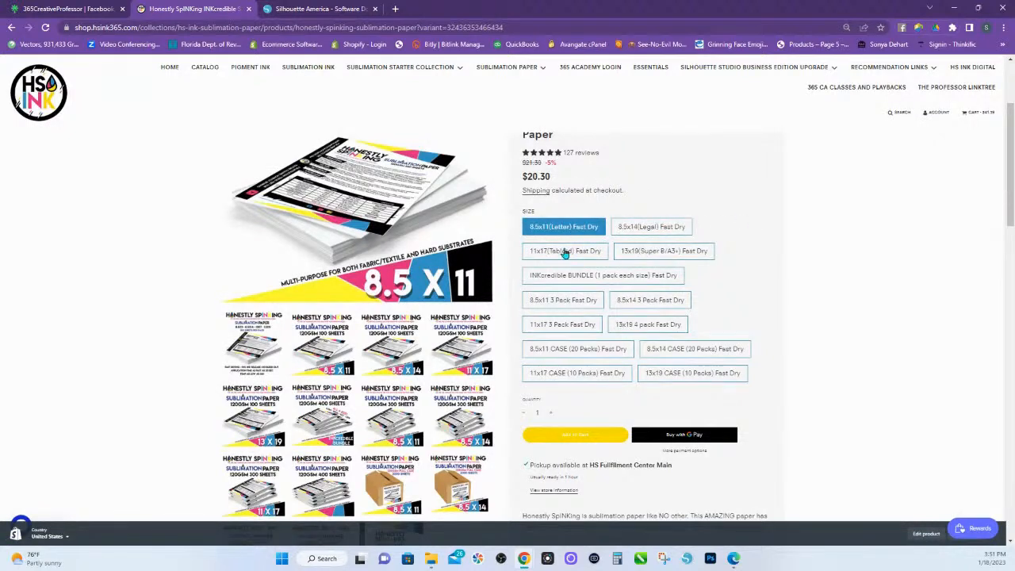
{"action": "left_click", "coordinate": [678, 228]}
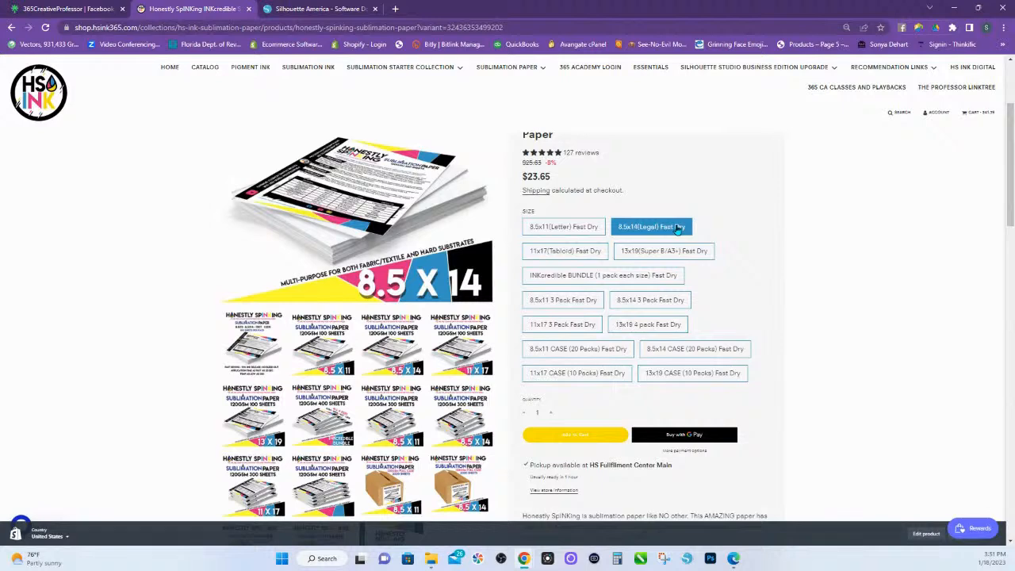
{"action": "left_click", "coordinate": [988, 118]}
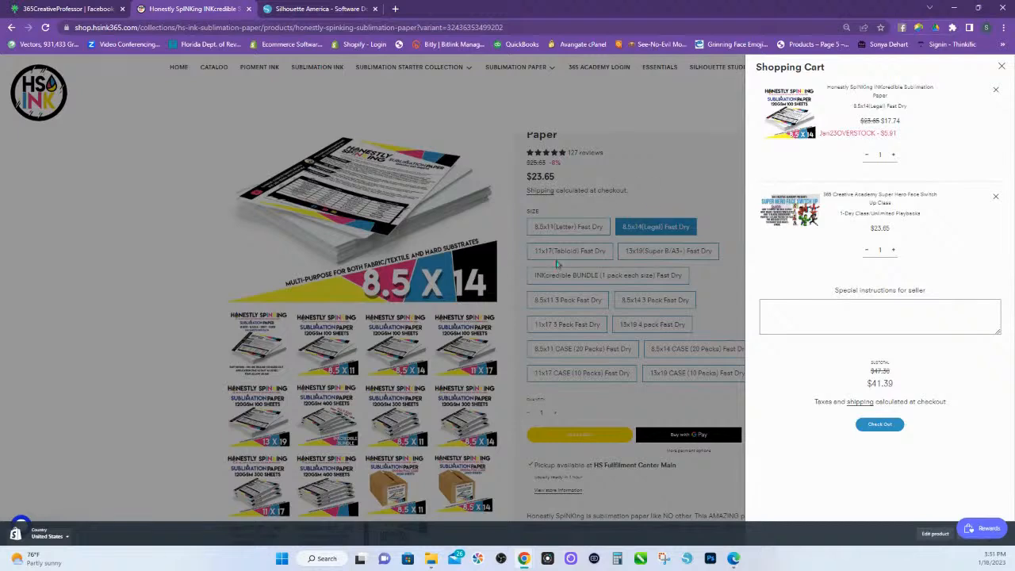
- Add the 11x17(Tabloid) Fast Dry size of the sublimation paper to the cart
{"action": "left_click", "coordinate": [567, 254]}
{"action": "left_click", "coordinate": [567, 254]}
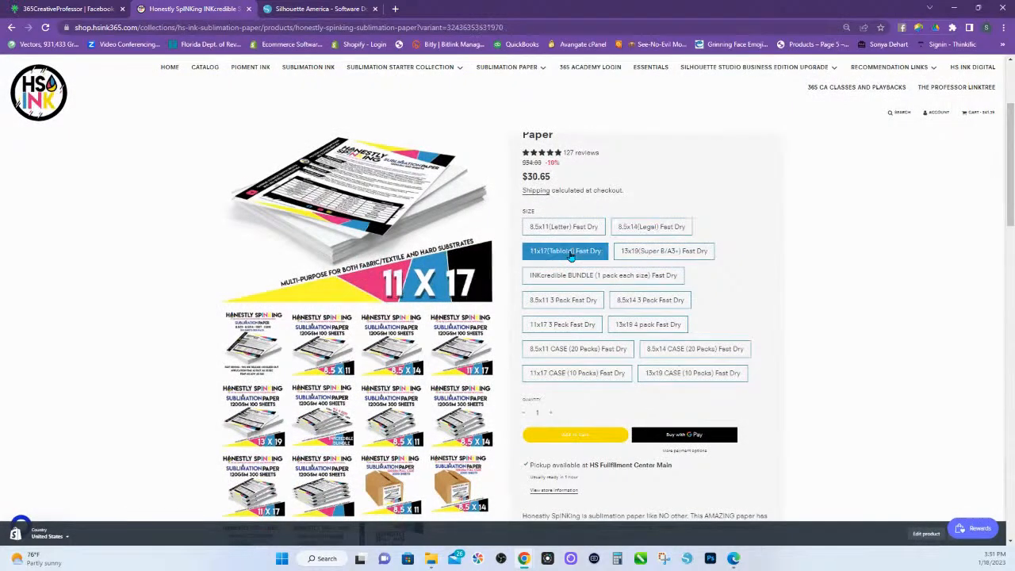
{"action": "left_click", "coordinate": [578, 433]}
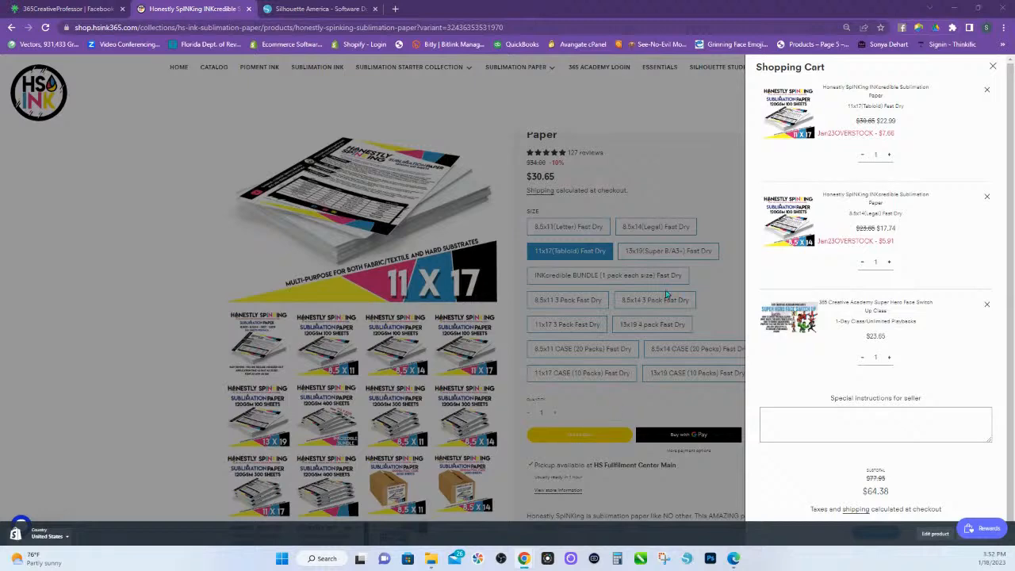
- Check the 8.5x14(Legal) Fast Dry list price against its discounted price in the cart, and close the cart
{"action": "left_click", "coordinate": [678, 214]}
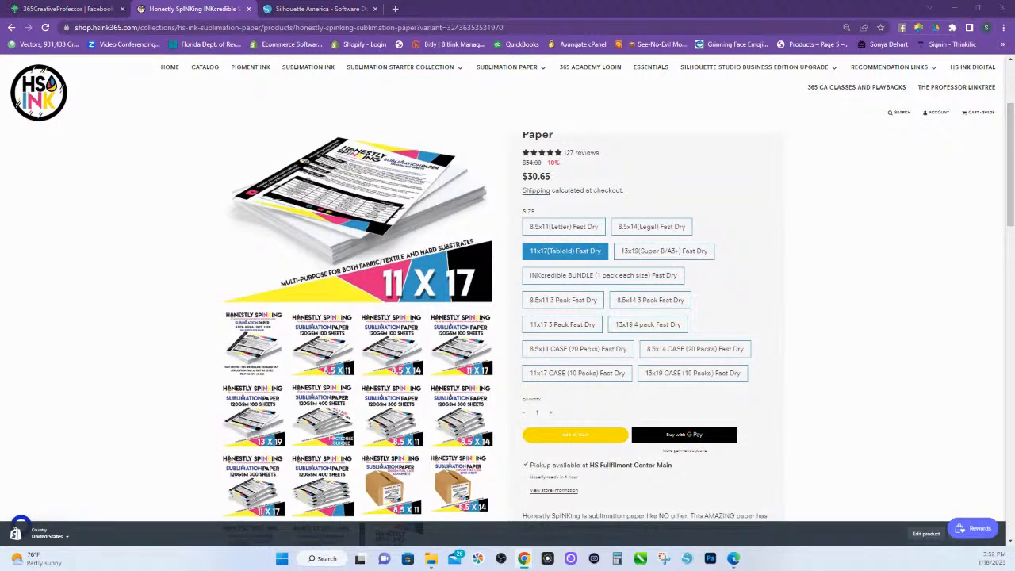
{"action": "left_click", "coordinate": [670, 235]}
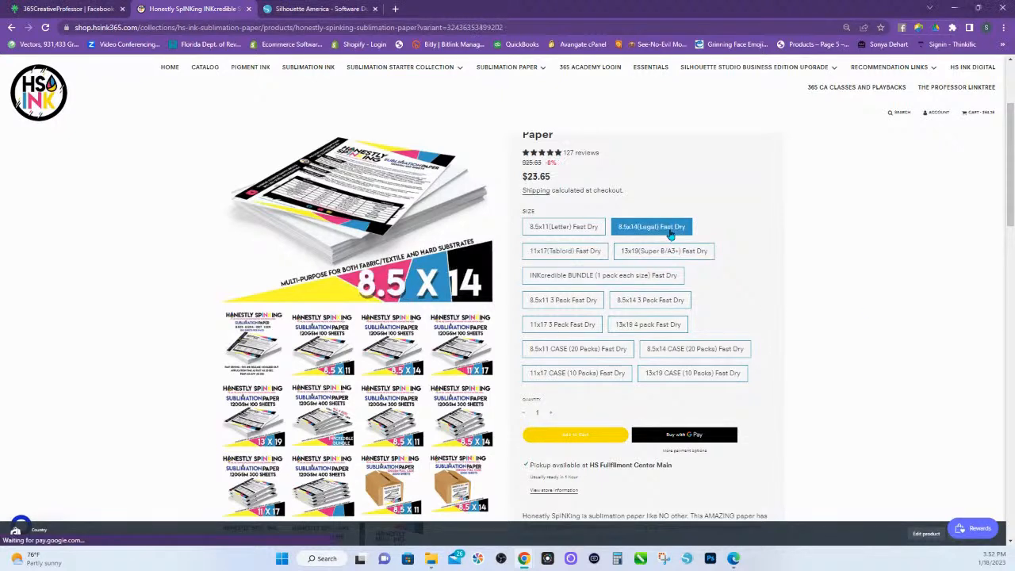
{"action": "left_click", "coordinate": [980, 113]}
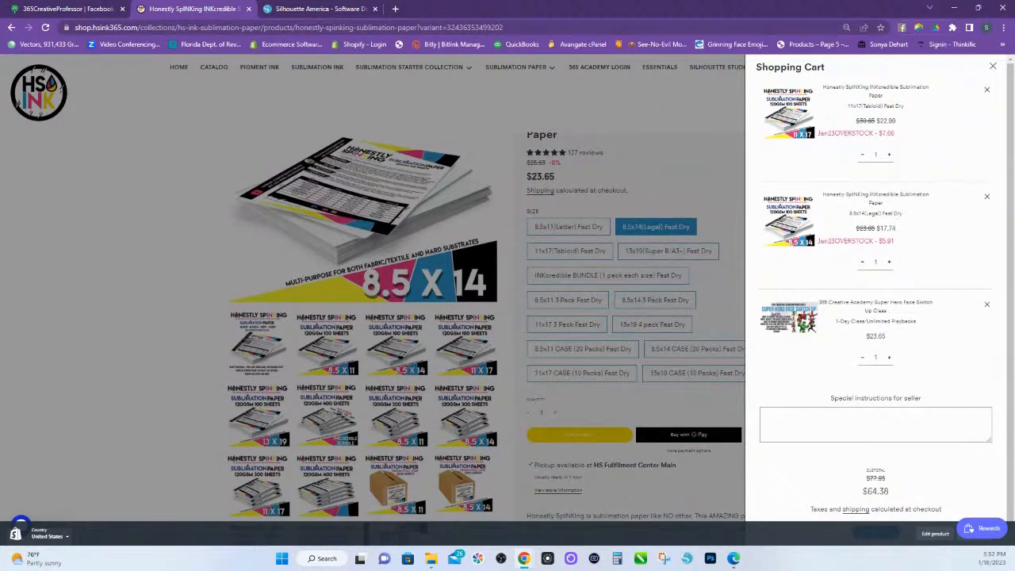
{"action": "left_click", "coordinate": [993, 68]}
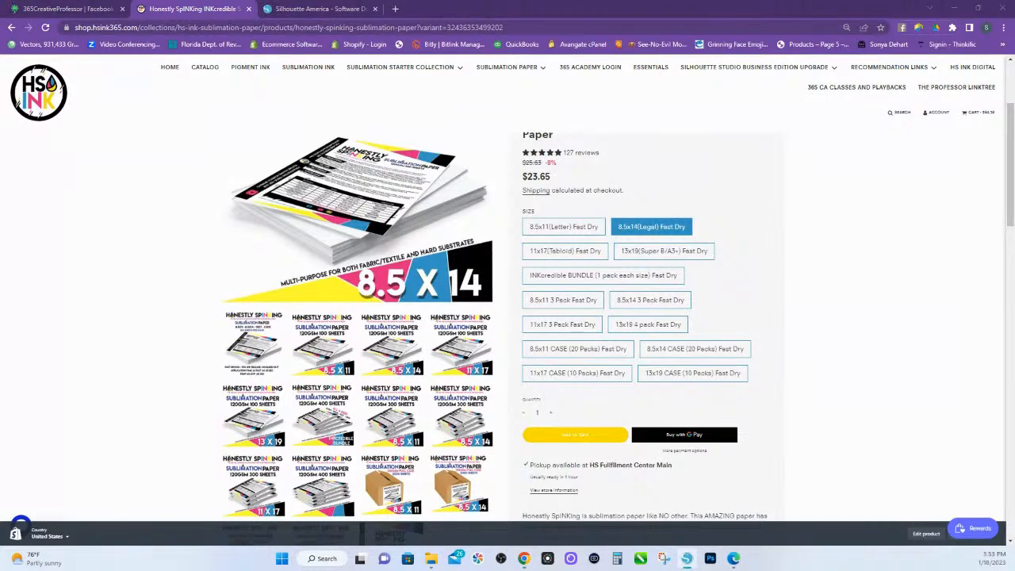
- Switch to Silhouette Studio and paste the Valentine's picture into the blank document, enlarged to about 7.2 by 8.4 in
{"action": "left_click_drag", "start_coordinate": [1014, 174], "coordinate": [641, 1]}
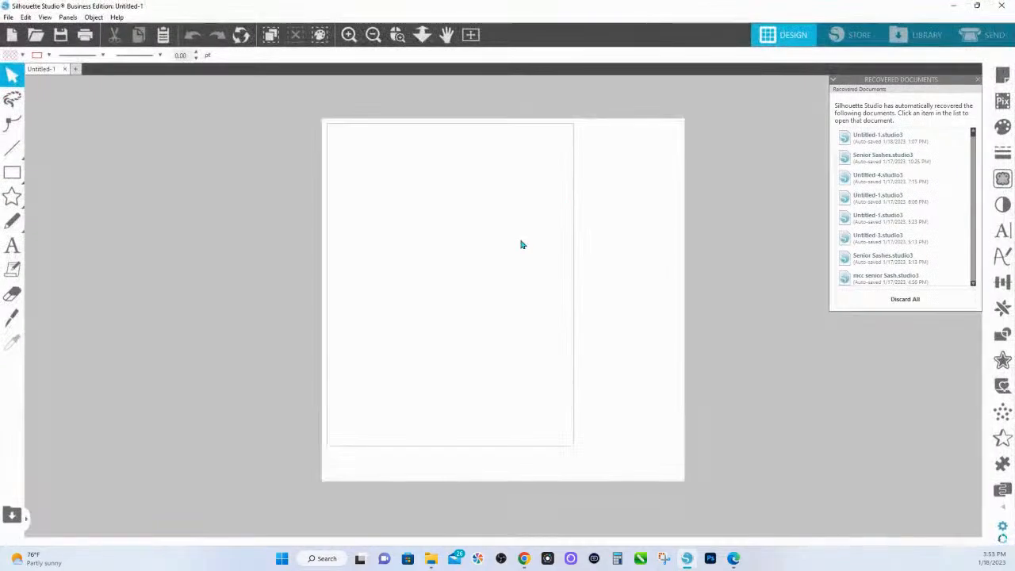
{"action": "right_click", "coordinate": [524, 232]}
{"action": "left_click", "coordinate": [550, 282]}
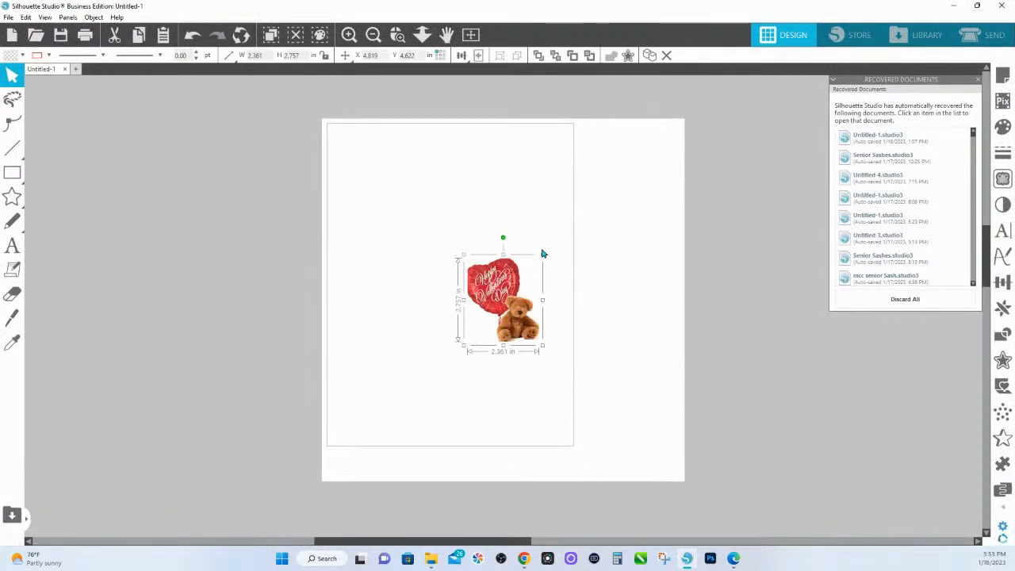
{"action": "left_click_drag", "start_coordinate": [543, 259], "coordinate": [686, 86]}
- Move the Valentine's picture up into the empty area above the page
{"action": "scroll", "coordinate": [514, 274], "scroll_direction": "up", "scroll_amount": 3}
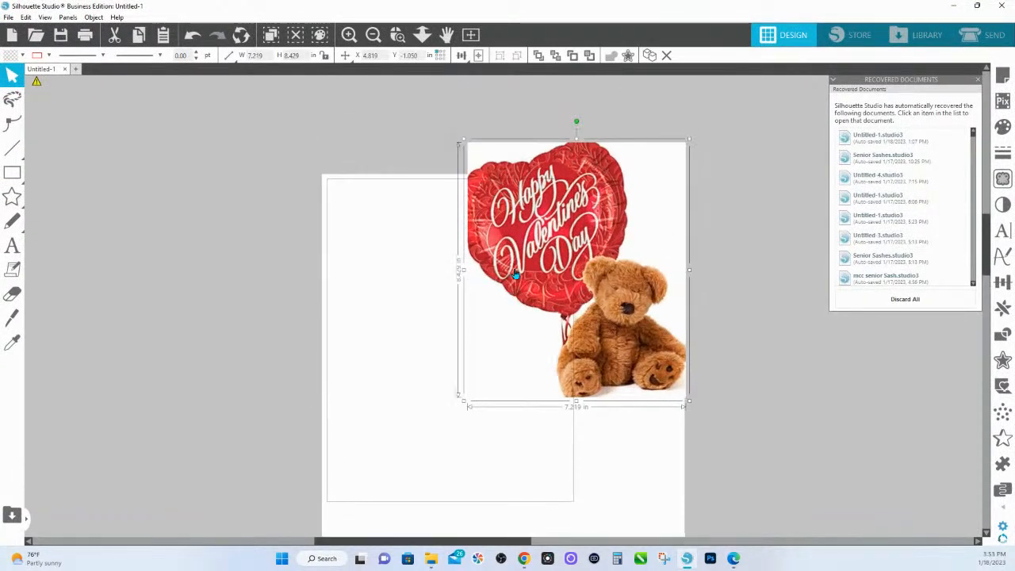
{"action": "scroll", "coordinate": [514, 273], "scroll_direction": "up", "scroll_amount": 2}
{"action": "left_click_drag", "start_coordinate": [557, 419], "coordinate": [542, 128]}
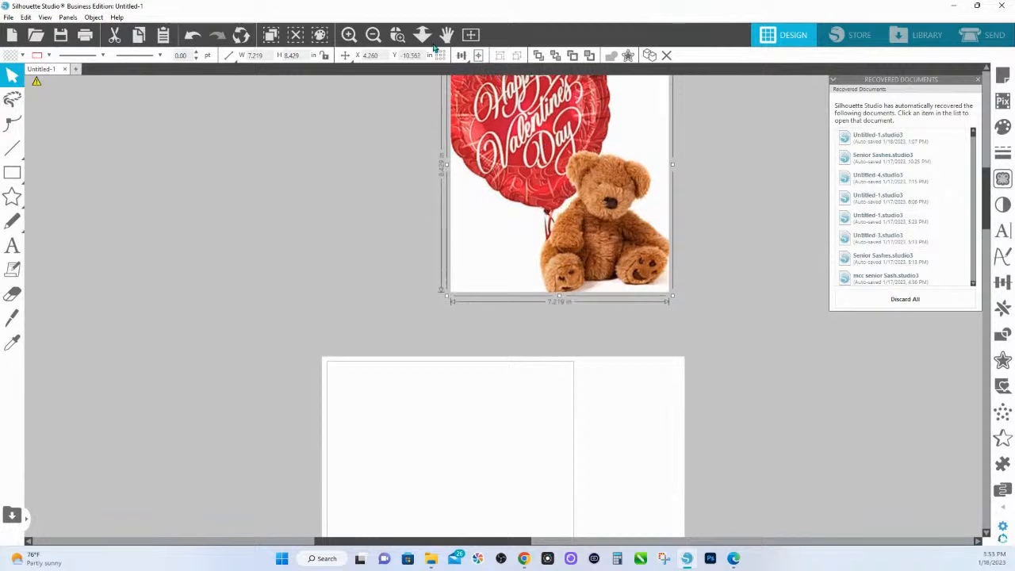
- Trace and detach the whole Valentine's picture with the threshold at 95% and the scale at 4
{"action": "left_click", "coordinate": [398, 36]}
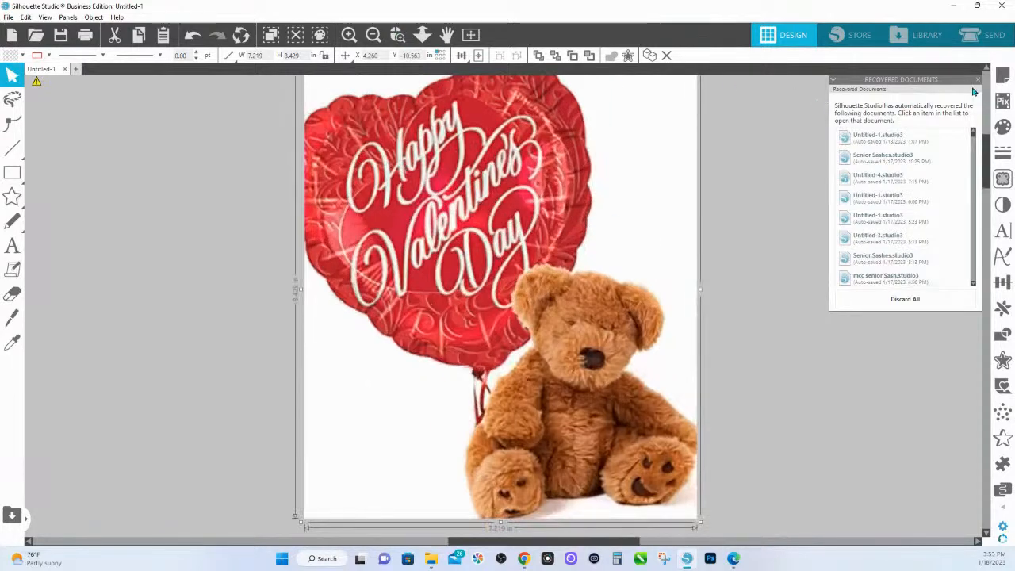
{"action": "left_click", "coordinate": [977, 80]}
{"action": "left_click", "coordinate": [1002, 179]}
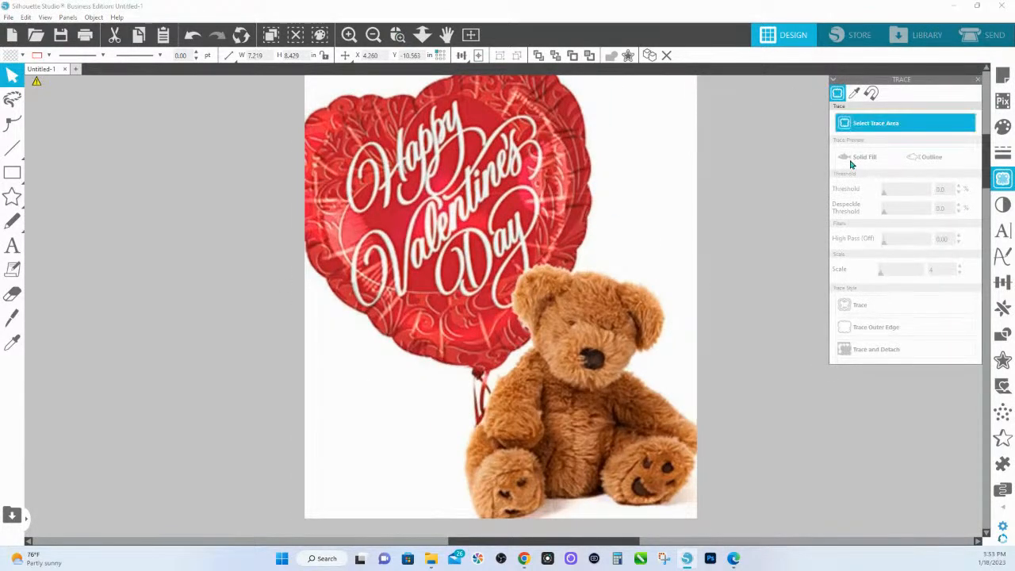
{"action": "mouse_move", "coordinate": [720, 526]}
{"action": "left_mouse_down"}
{"action": "mouse_move", "coordinate": [271, 255]}
{"action": "mouse_move", "coordinate": [287, 55]}
{"action": "left_mouse_up"}
{"action": "left_click_drag", "start_coordinate": [890, 192], "coordinate": [928, 196]}
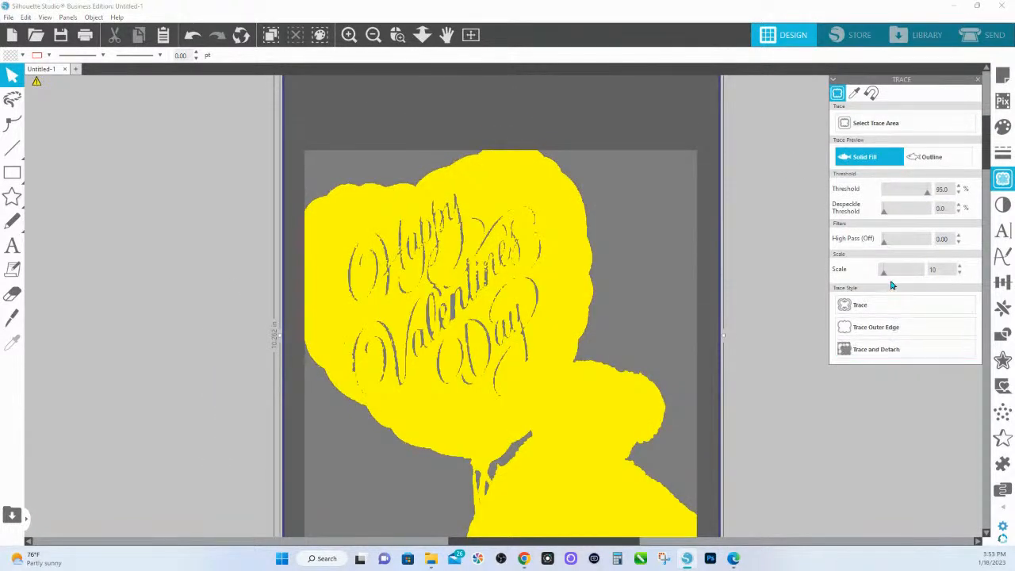
{"action": "left_click_drag", "start_coordinate": [884, 272], "coordinate": [861, 279]}
{"action": "left_click", "coordinate": [873, 354]}
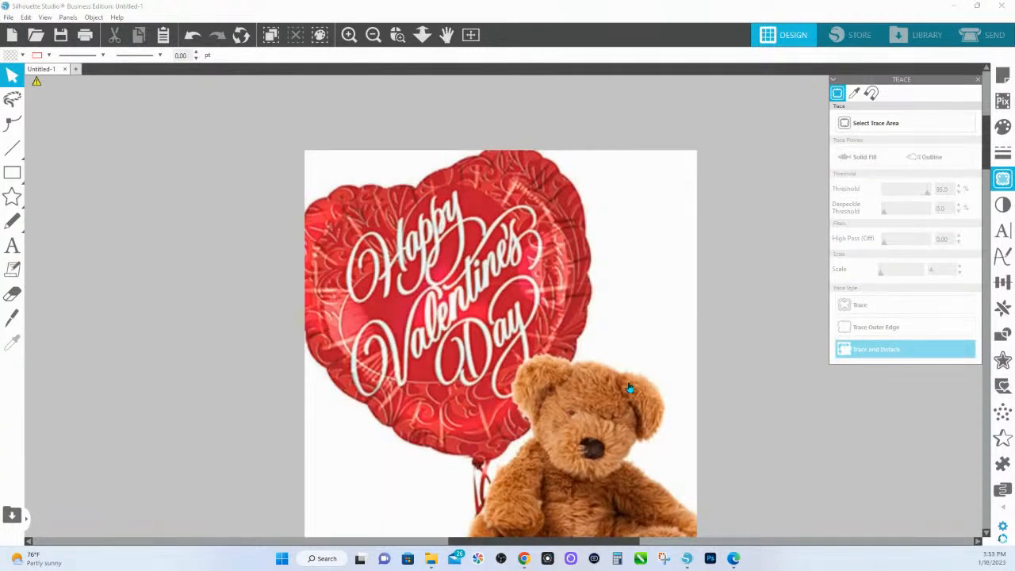
- Separate the leftover white background pieces from the detached balloon and bear, moving them well to the left of it
{"action": "left_click_drag", "start_coordinate": [631, 281], "coordinate": [92, 343]}
{"action": "left_click_drag", "start_coordinate": [433, 329], "coordinate": [755, 258]}
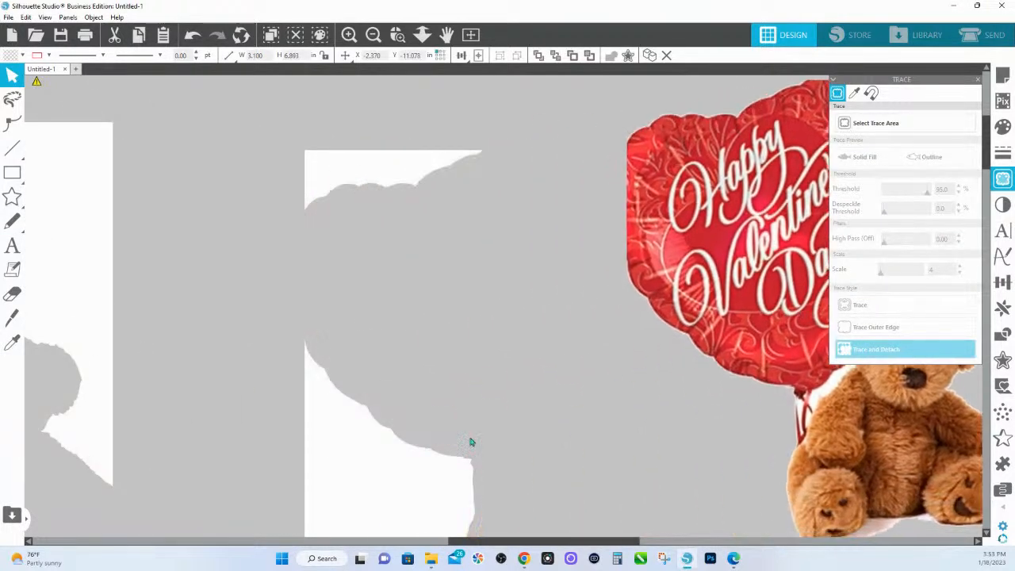
{"action": "left_click_drag", "start_coordinate": [392, 504], "coordinate": [10, 349]}
{"action": "left_click_drag", "start_coordinate": [801, 313], "coordinate": [421, 294]}
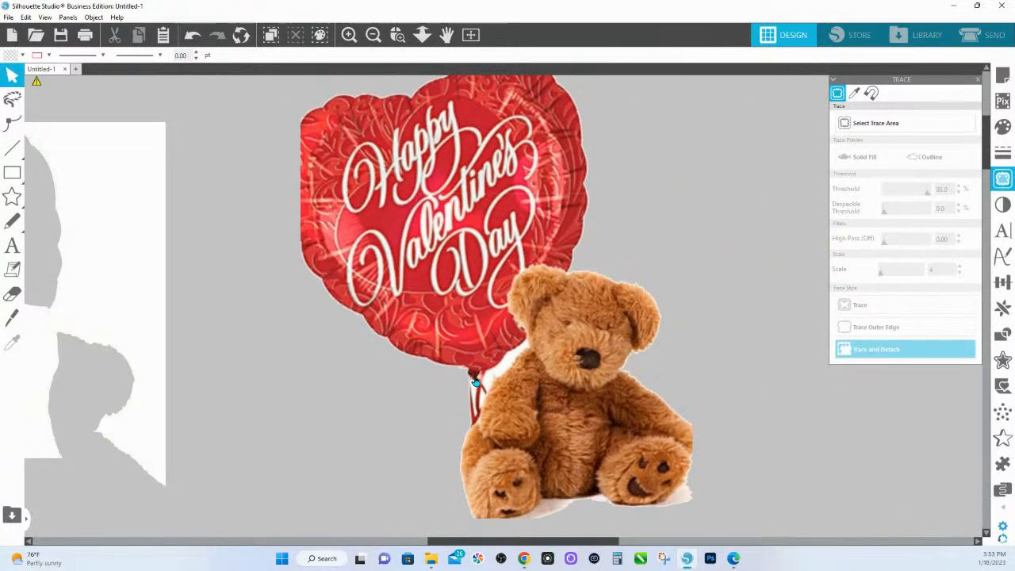
- Trace the area around the balloon's string and the bear's shoulder with the threshold at 94% and the scale at 10
{"action": "double_click", "coordinate": [471, 328]}
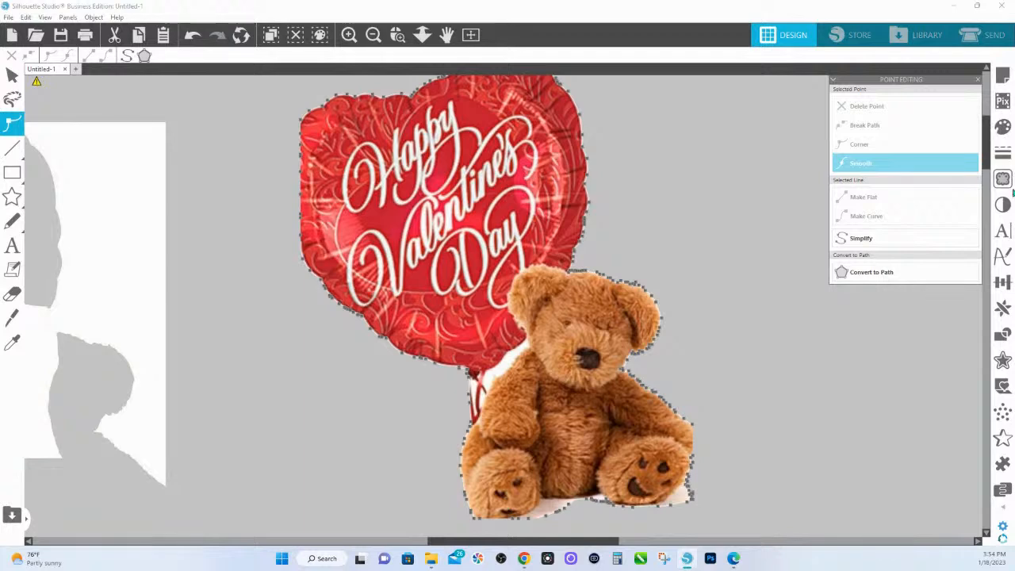
{"action": "left_click", "coordinate": [1002, 179]}
{"action": "left_click", "coordinate": [876, 123]}
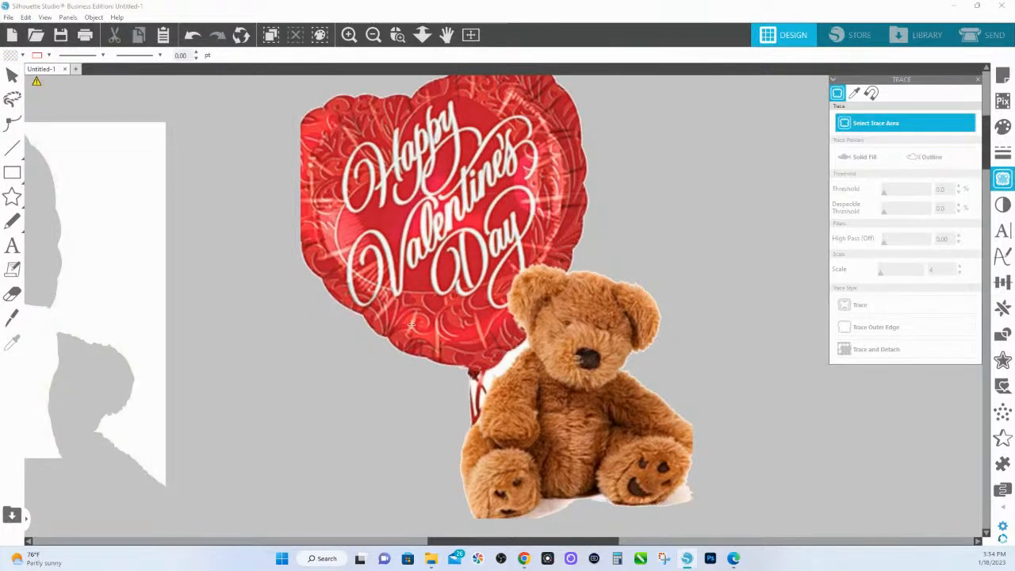
{"action": "mouse_move", "coordinate": [414, 320]}
{"action": "left_mouse_down"}
{"action": "mouse_move", "coordinate": [530, 332]}
{"action": "mouse_move", "coordinate": [557, 439]}
{"action": "left_mouse_up"}
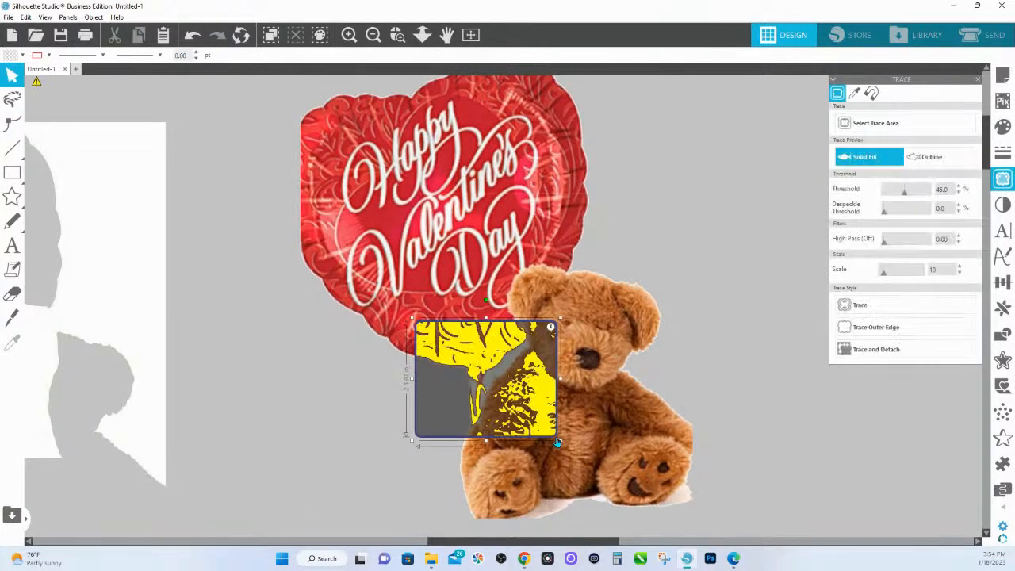
{"action": "left_click_drag", "start_coordinate": [904, 192], "coordinate": [928, 198]}
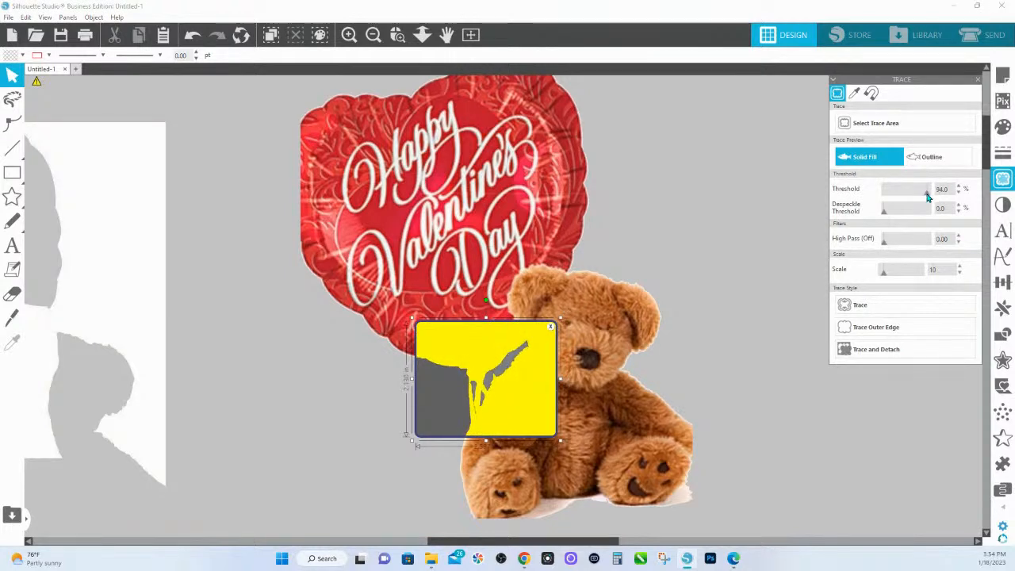
{"action": "left_click", "coordinate": [859, 308]}
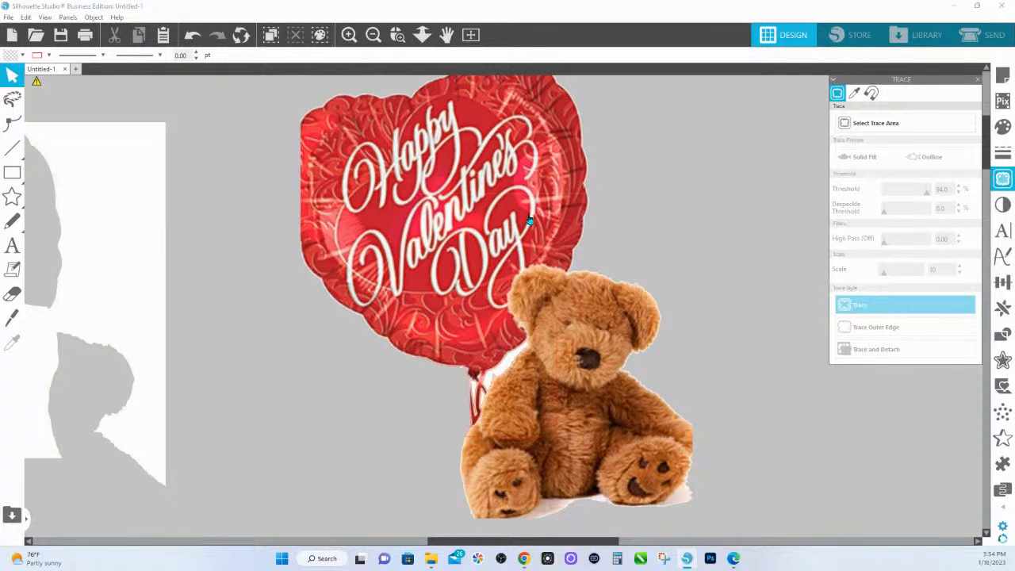
- Select the detached balloon and bear picture and fill it with yellow
{"action": "left_click", "coordinate": [531, 326]}
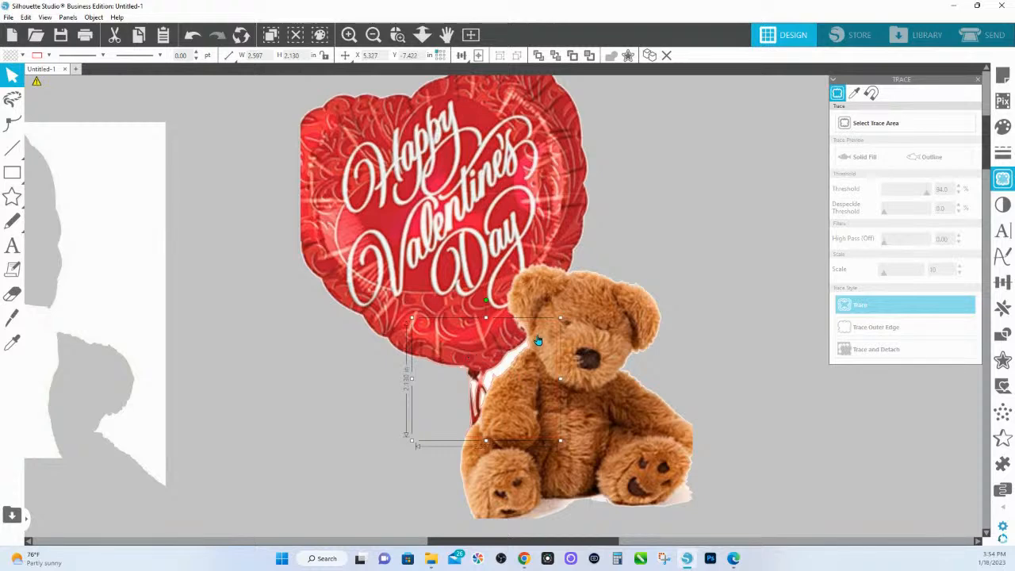
{"action": "left_click", "coordinate": [541, 334]}
{"action": "left_click", "coordinate": [541, 333]}
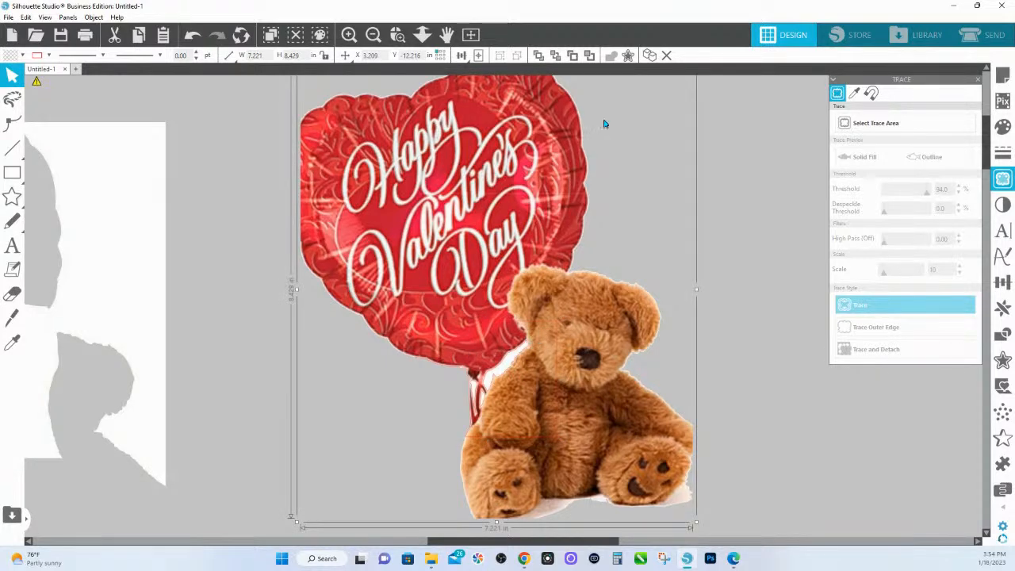
{"action": "left_click", "coordinate": [1002, 127]}
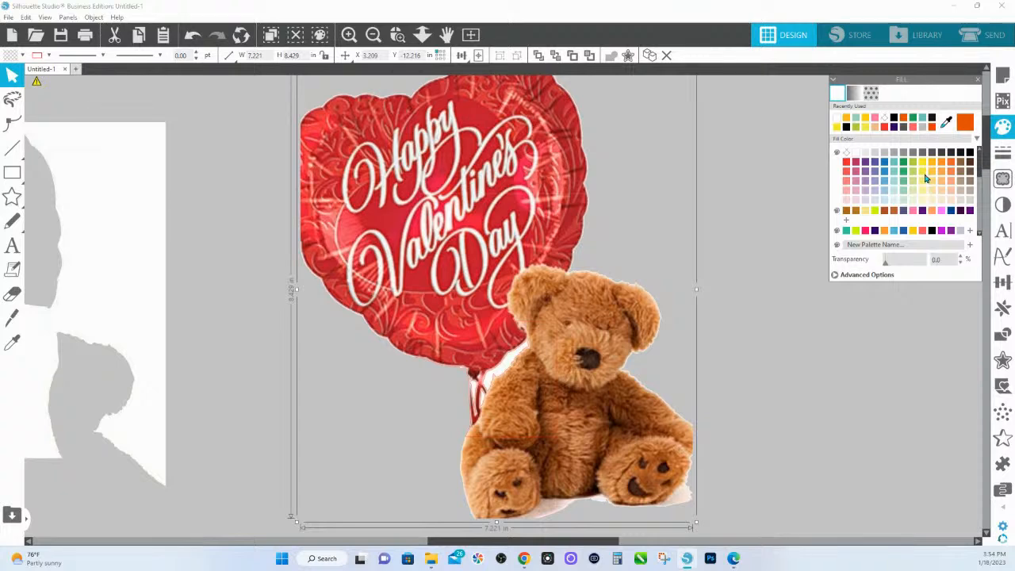
{"action": "left_click", "coordinate": [924, 174]}
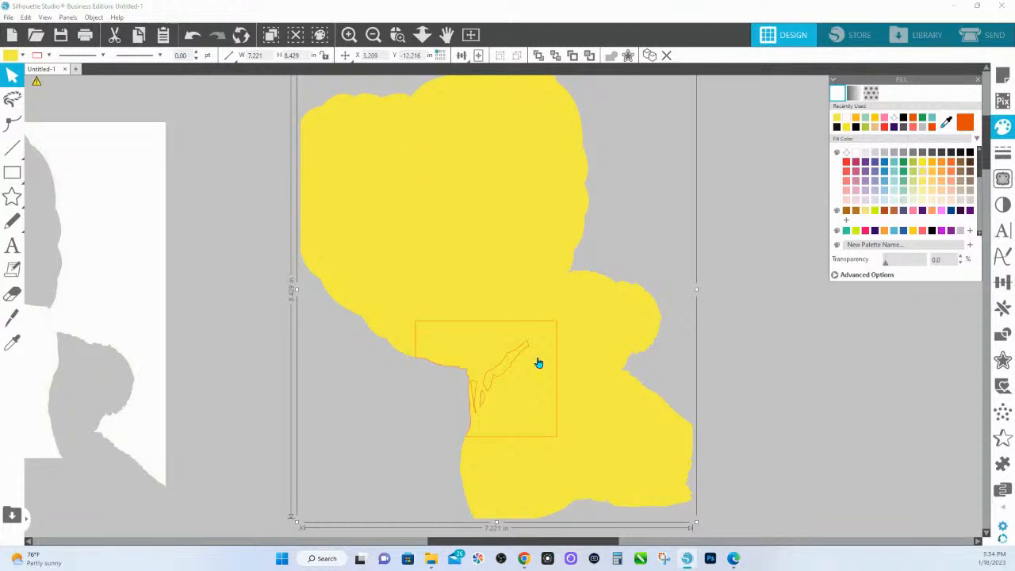
- Undo the picture's yellow fill and fill the traced outline around the balloon's string with light purple
{"action": "left_click", "coordinate": [191, 34]}
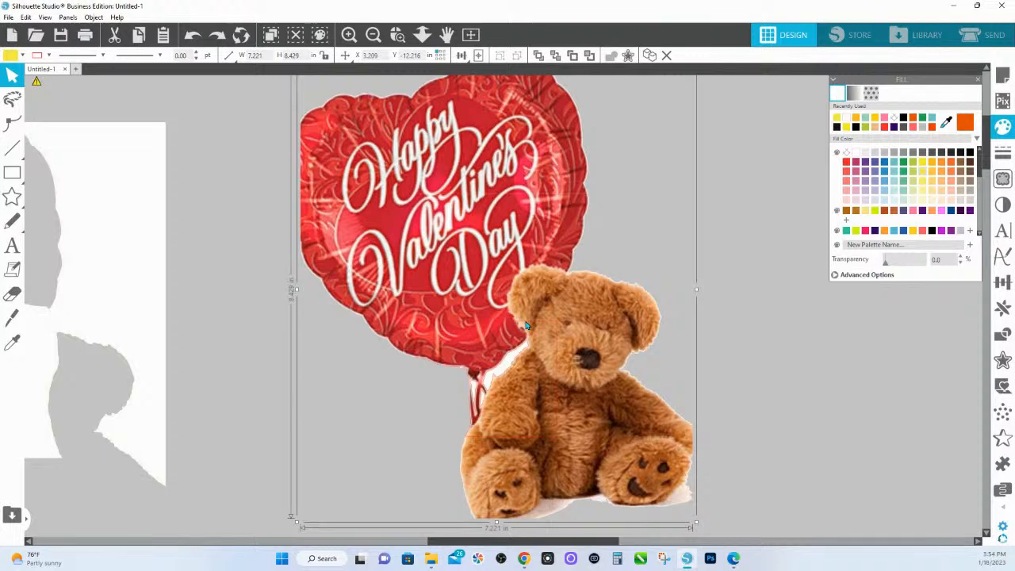
{"action": "left_click", "coordinate": [785, 352]}
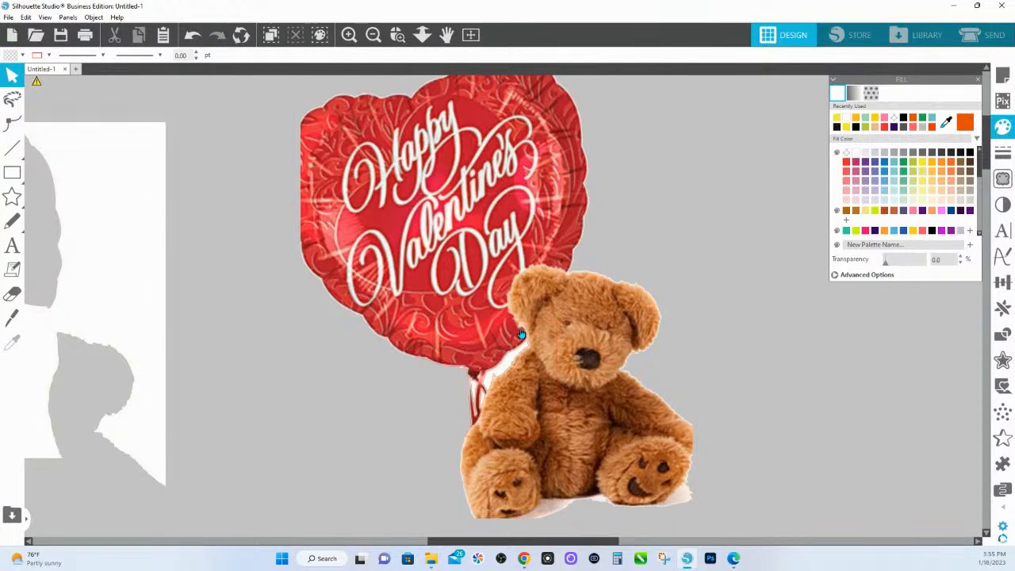
{"action": "left_click", "coordinate": [533, 326]}
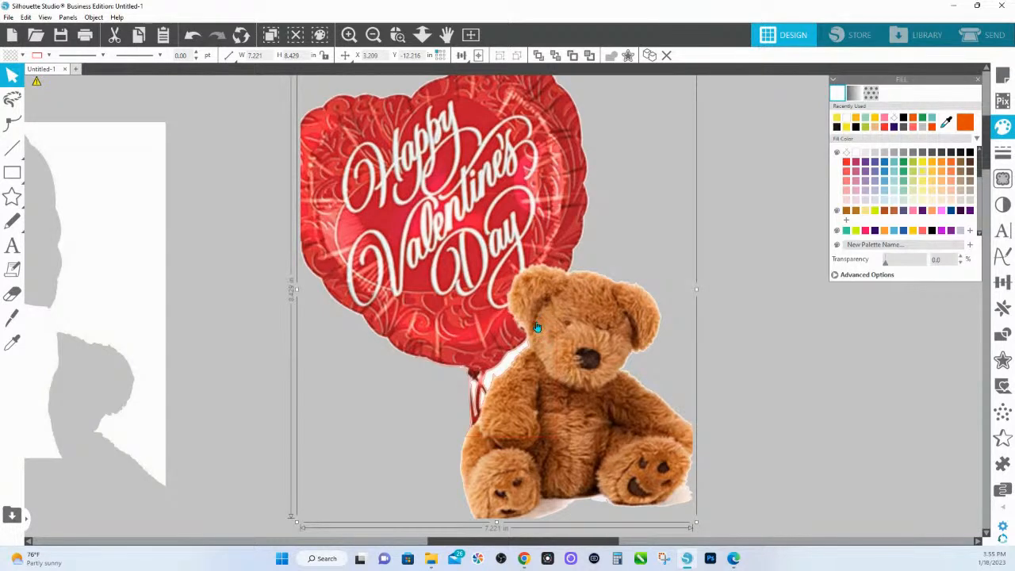
{"action": "left_click", "coordinate": [497, 334]}
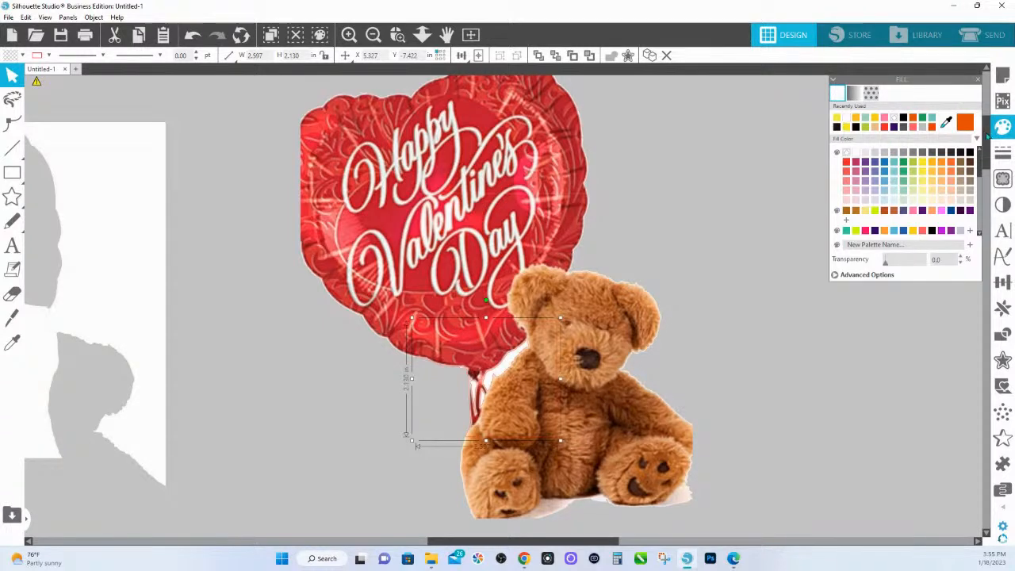
{"action": "left_click", "coordinate": [878, 186]}
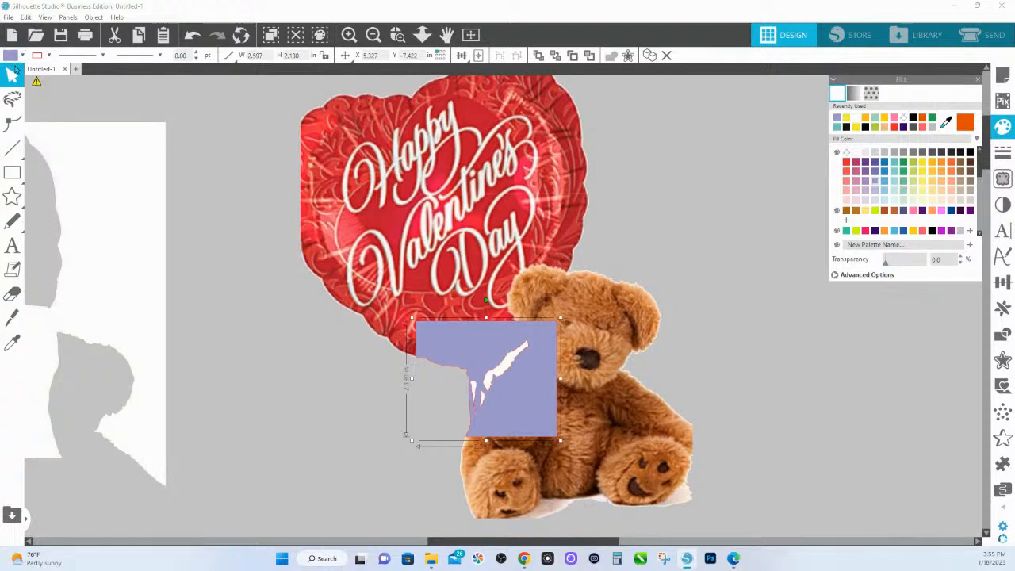
- Release the purple trace's compound path and delete its large outer piece, keeping only the small gap shapes
{"action": "right_click", "coordinate": [518, 382]}
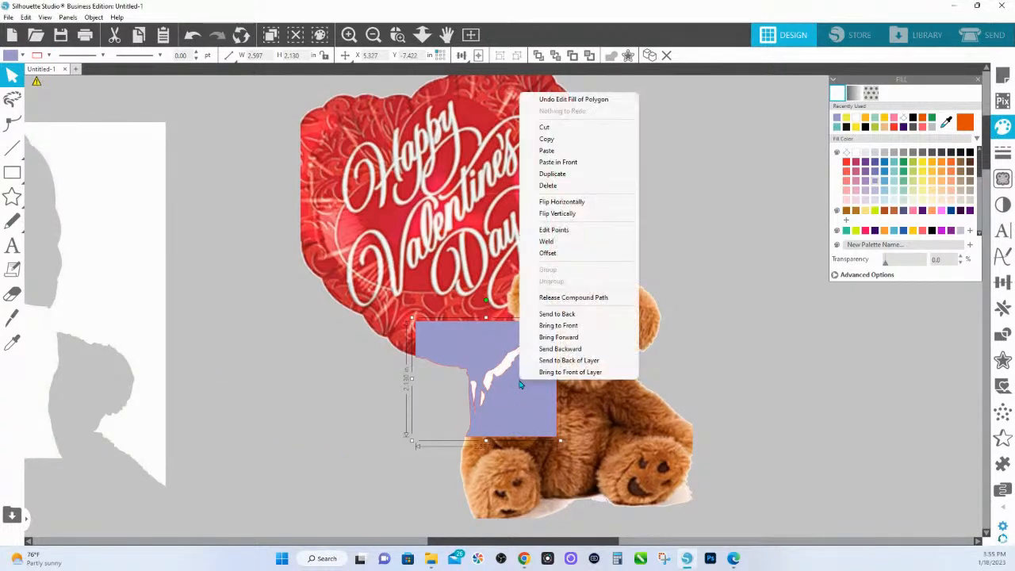
{"action": "left_click", "coordinate": [553, 299]}
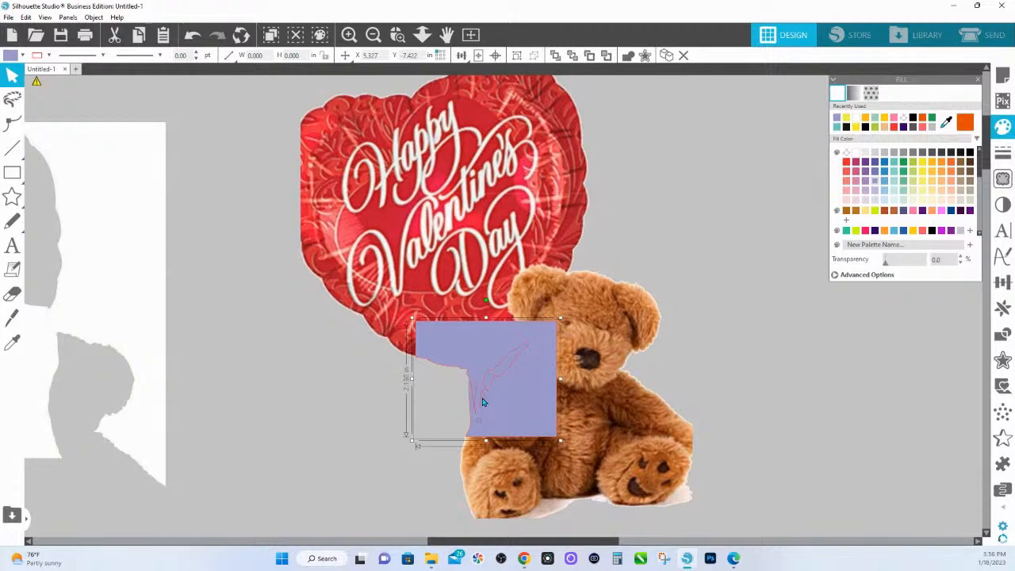
{"action": "key", "text": "Delete"}
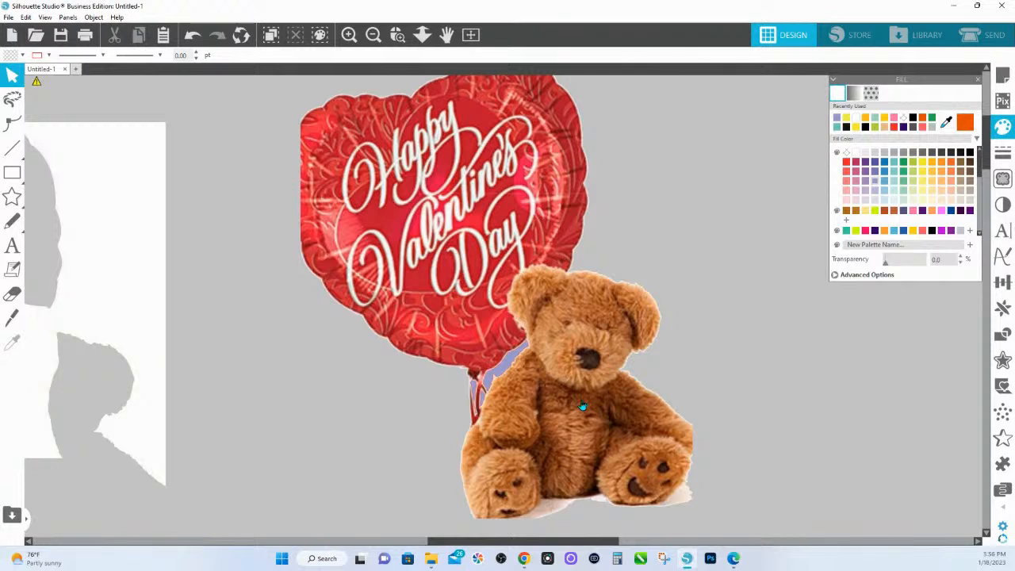
- Move the balloon and bear picture off the purple gap pieces to show they are separate, and undo the moves
{"action": "mouse_move", "coordinate": [582, 407]}
{"action": "left_mouse_down"}
{"action": "mouse_move", "coordinate": [496, 366]}
{"action": "mouse_move", "coordinate": [601, 403]}
{"action": "left_mouse_up"}
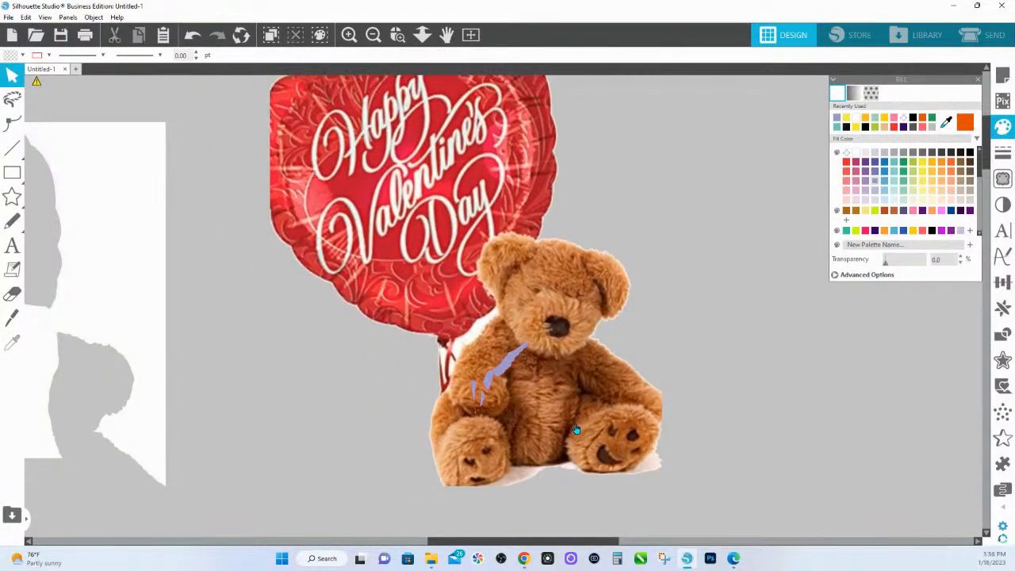
{"action": "key", "text": "ctrl+z"}
{"action": "key", "text": "ctrl+z"}
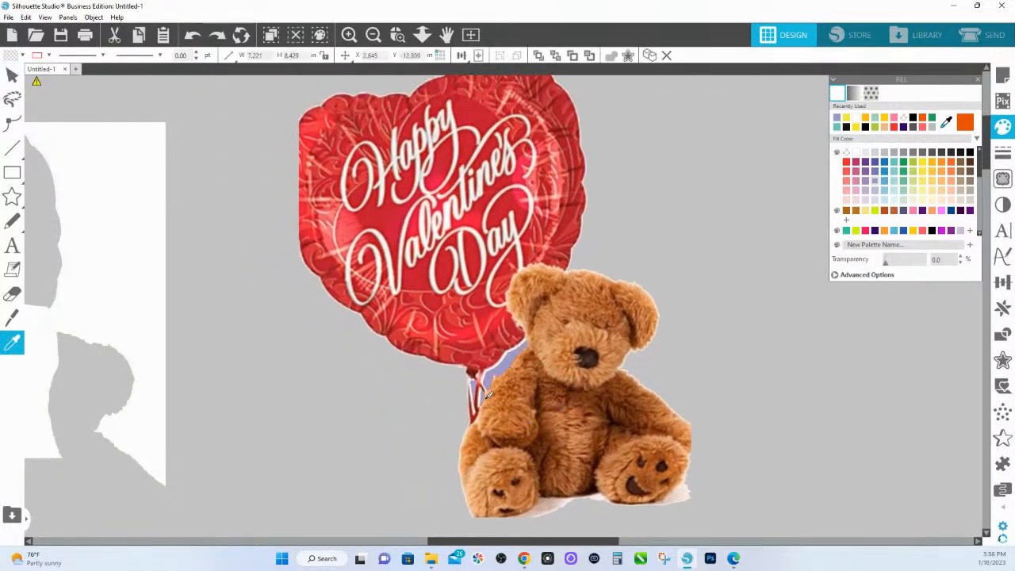
{"action": "left_click_drag", "start_coordinate": [604, 426], "coordinate": [478, 415]}
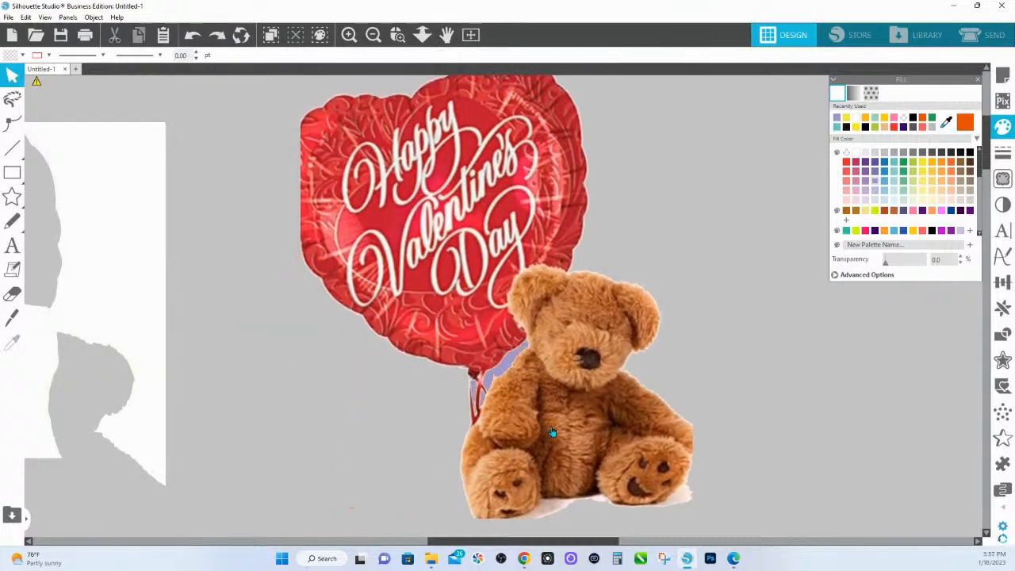
{"action": "left_click_drag", "start_coordinate": [551, 416], "coordinate": [420, 414]}
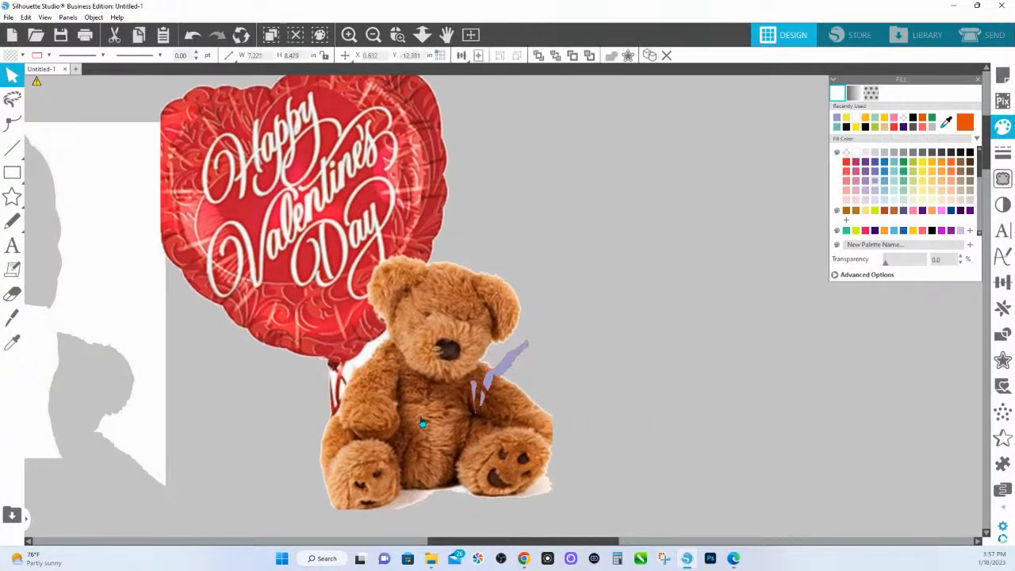
{"action": "key", "text": "ctrl+z"}
{"action": "key", "text": "ctrl+z"}
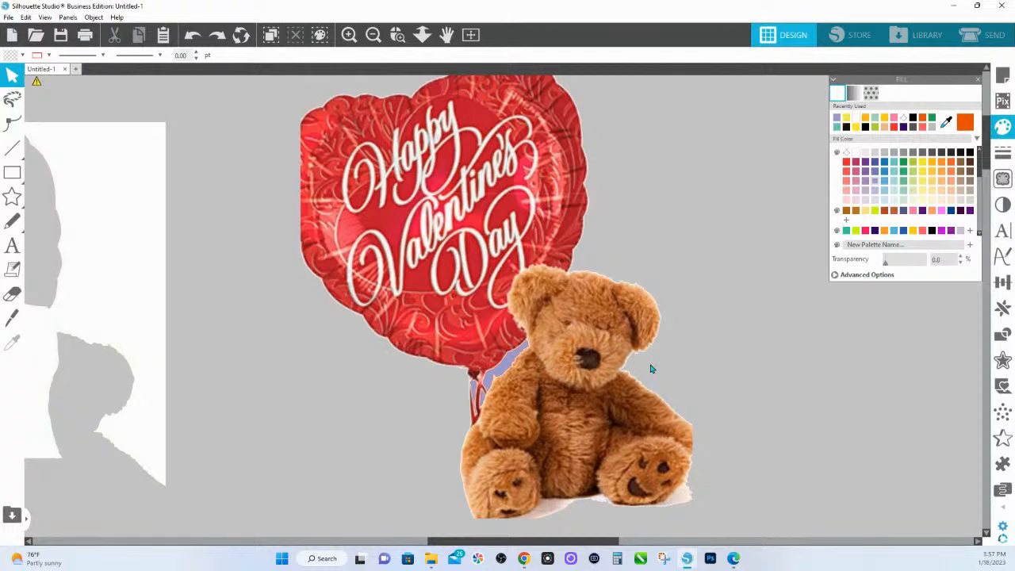
- Draw a small rectangle about 0.24 in wide and 0.32 in high in the notch between the bear's ear and shoulder
{"action": "left_click", "coordinate": [11, 173]}
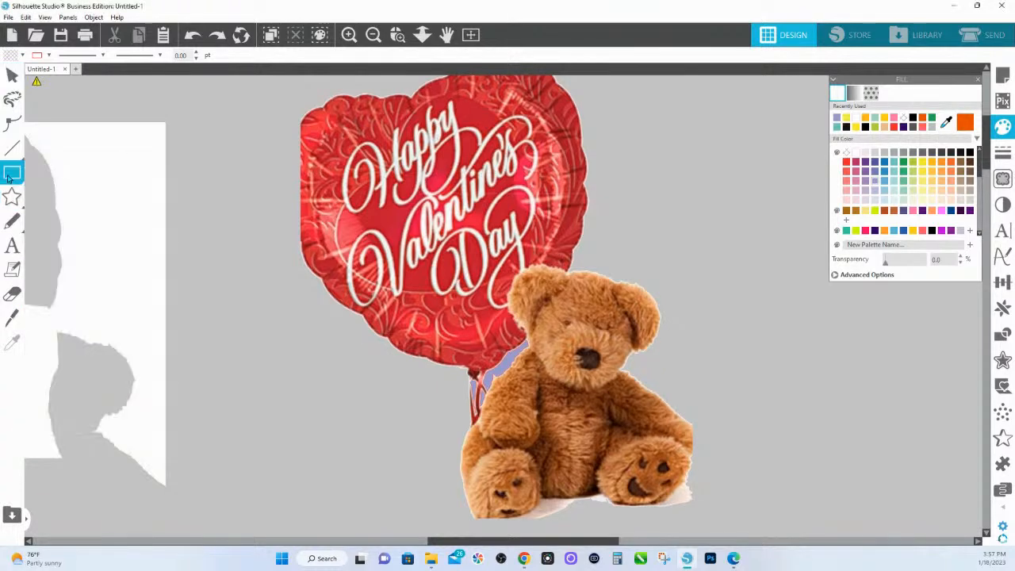
{"action": "left_click_drag", "start_coordinate": [631, 359], "coordinate": [647, 382]}
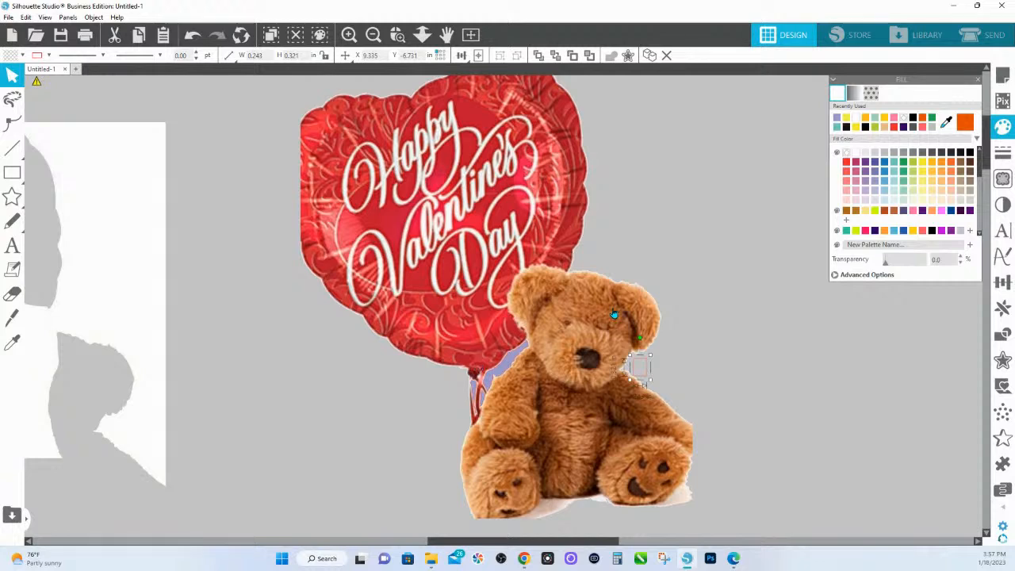
{"action": "left_click", "coordinate": [701, 370]}
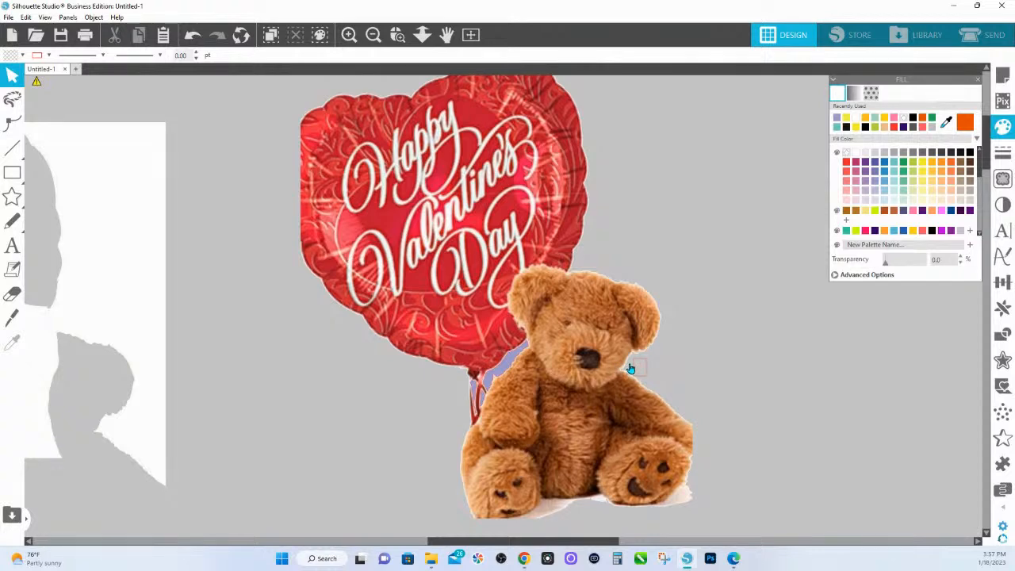
{"action": "left_click_drag", "start_coordinate": [627, 370], "coordinate": [619, 368]}
{"action": "left_click", "coordinate": [624, 369]}
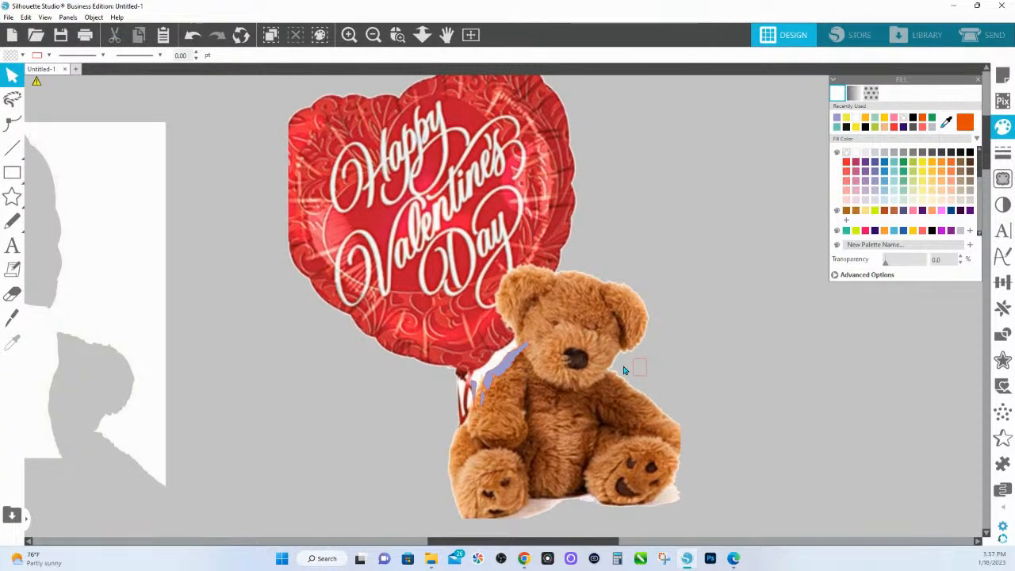
{"action": "key", "text": "ctrl+z"}
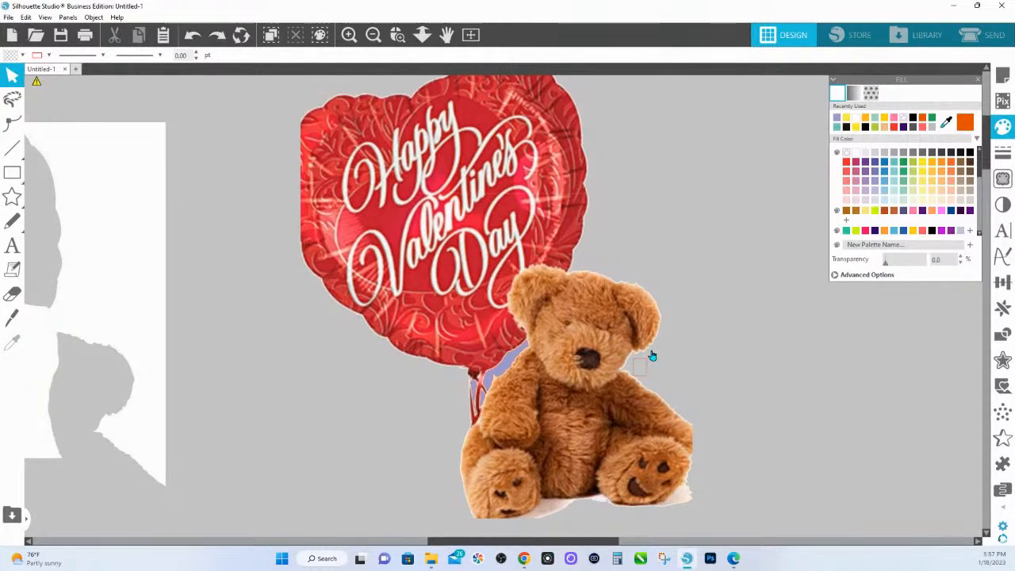
- Try selecting the balloon and bear picture together with the purple gap pieces
{"action": "left_click", "coordinate": [652, 355]}
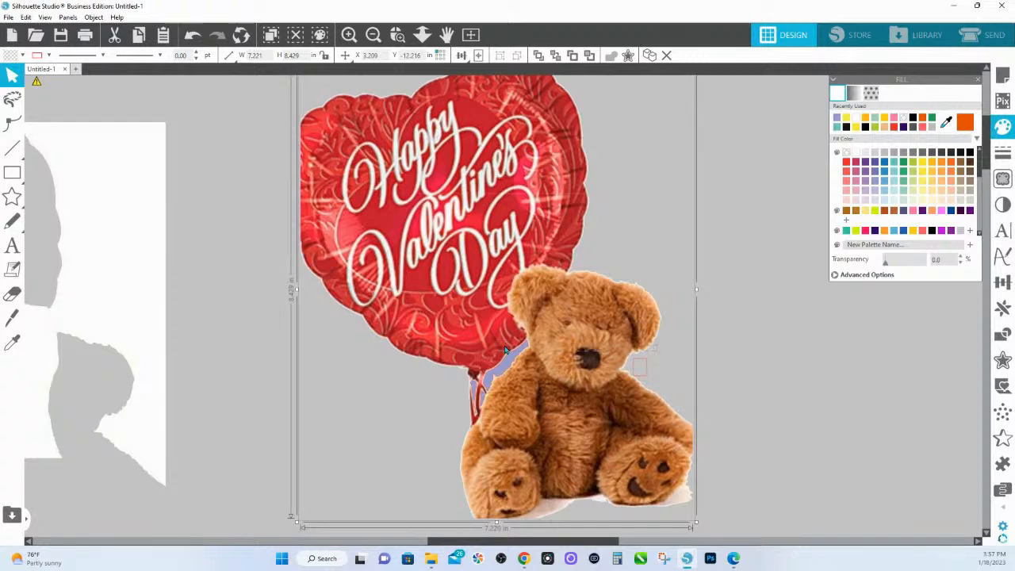
{"action": "left_click", "coordinate": [496, 375], "text": "shift"}
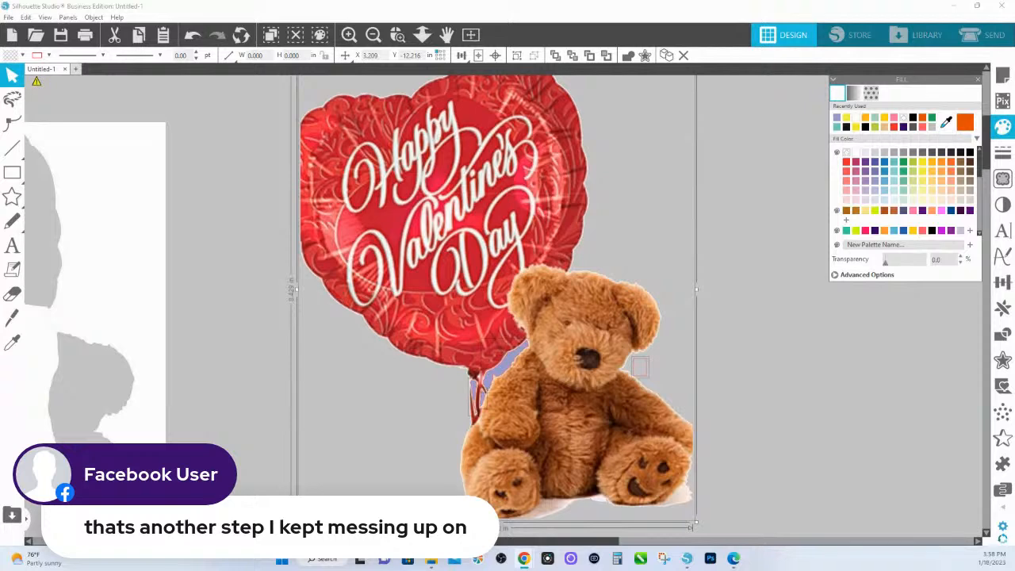
{"action": "left_click", "coordinate": [751, 371]}
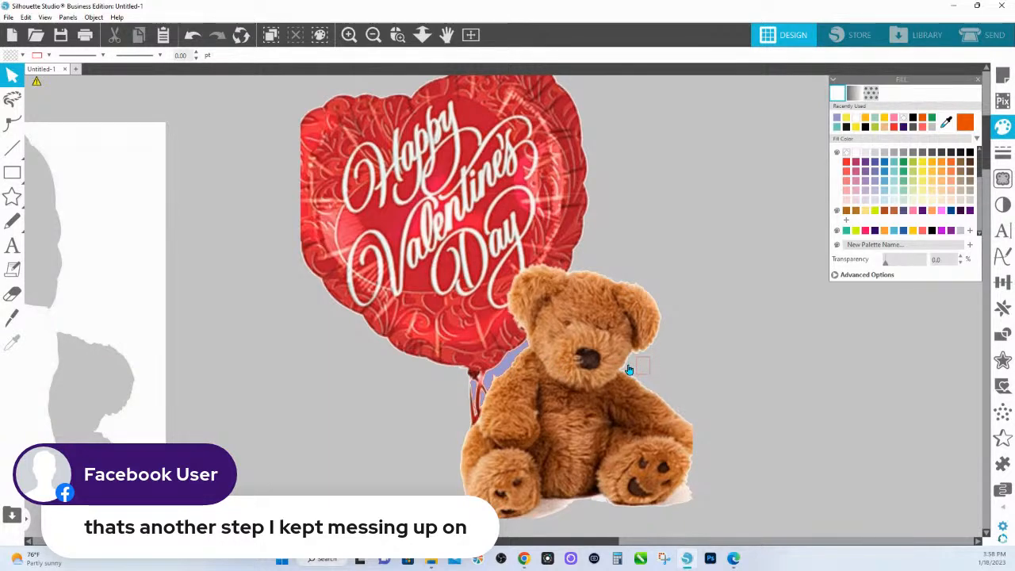
{"action": "mouse_move", "coordinate": [628, 371]}
{"action": "left_mouse_down"}
{"action": "mouse_move", "coordinate": [599, 371]}
{"action": "mouse_move", "coordinate": [627, 370]}
{"action": "left_mouse_up"}
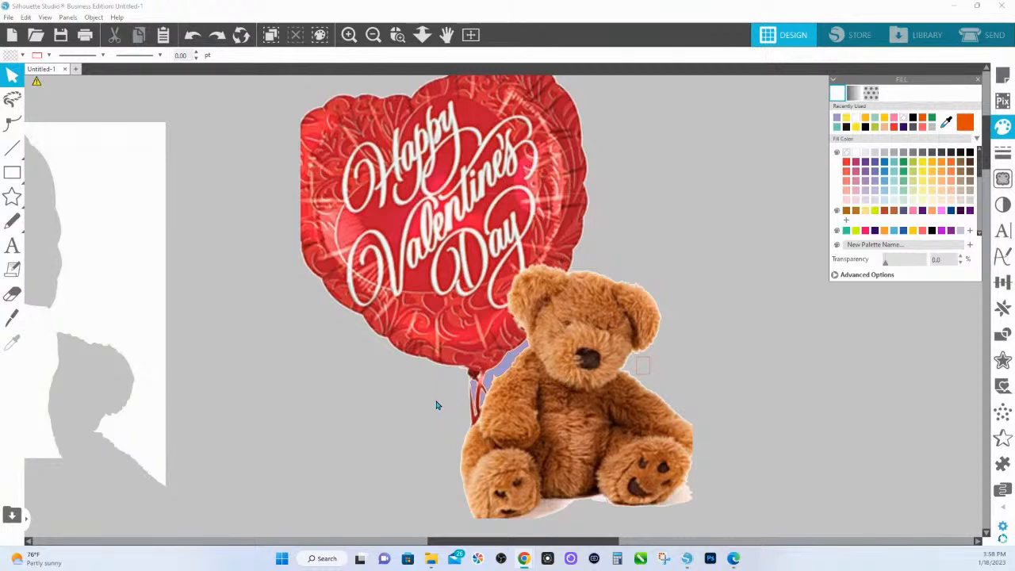
- Select the stray trace specks beside the bear, leaving the picture out of the selection, and delete them
{"action": "left_click", "coordinate": [476, 425]}
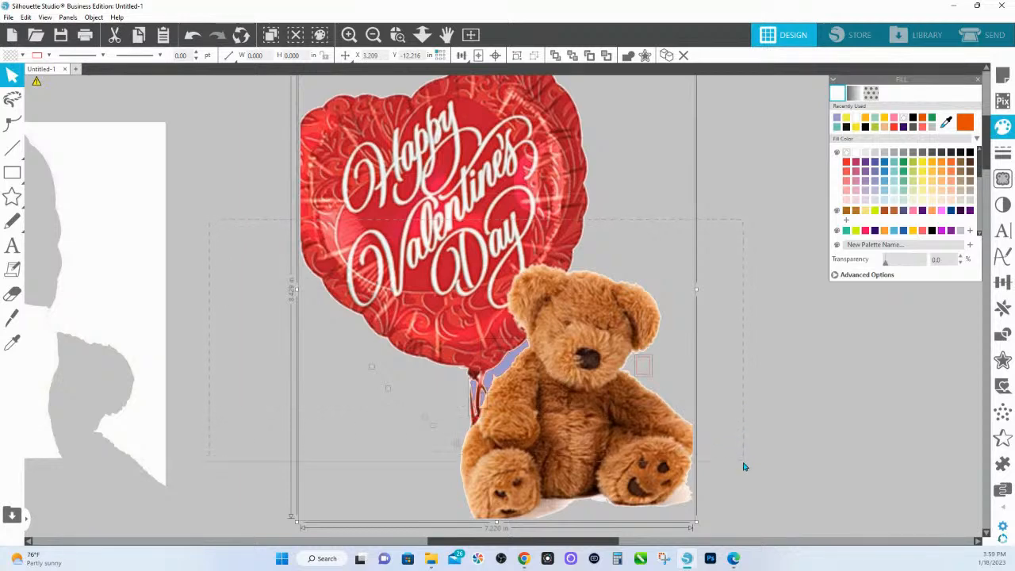
{"action": "left_click", "coordinate": [410, 389]}
{"action": "left_click_drag", "start_coordinate": [333, 363], "coordinate": [391, 414]}
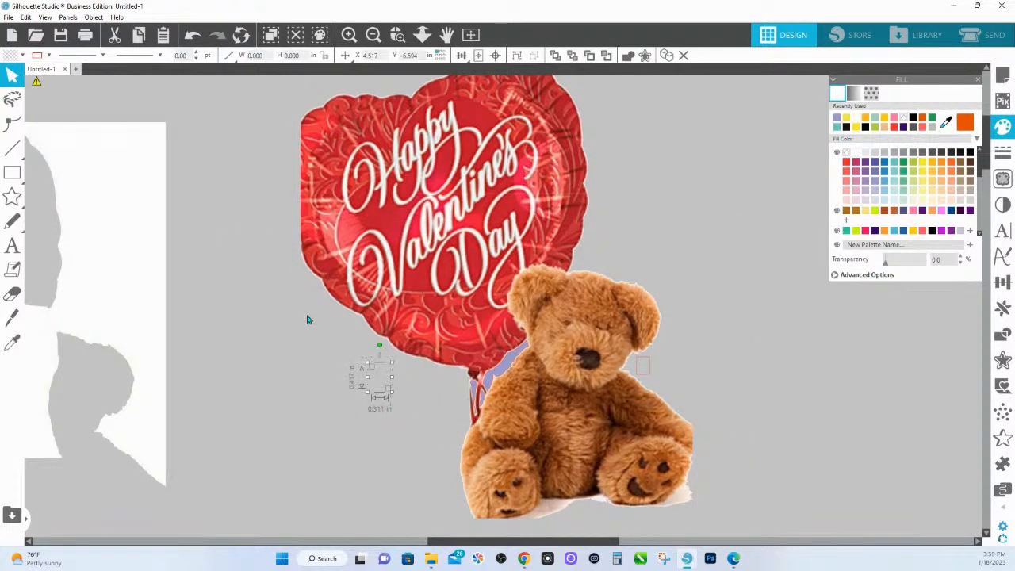
{"action": "left_click_drag", "start_coordinate": [308, 332], "coordinate": [379, 425]}
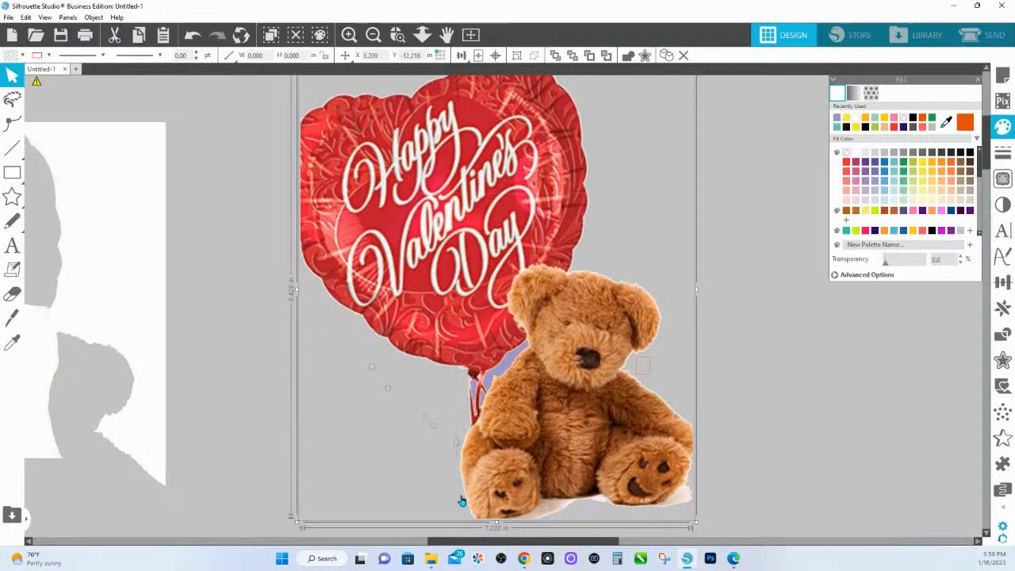
{"action": "left_click", "coordinate": [444, 300], "text": "shift"}
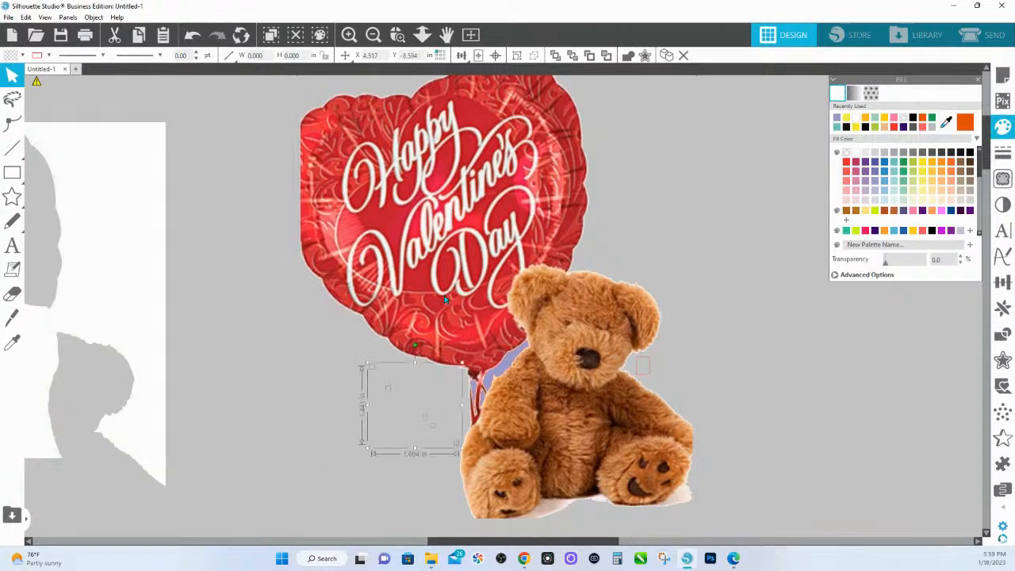
{"action": "key", "text": "Delete"}
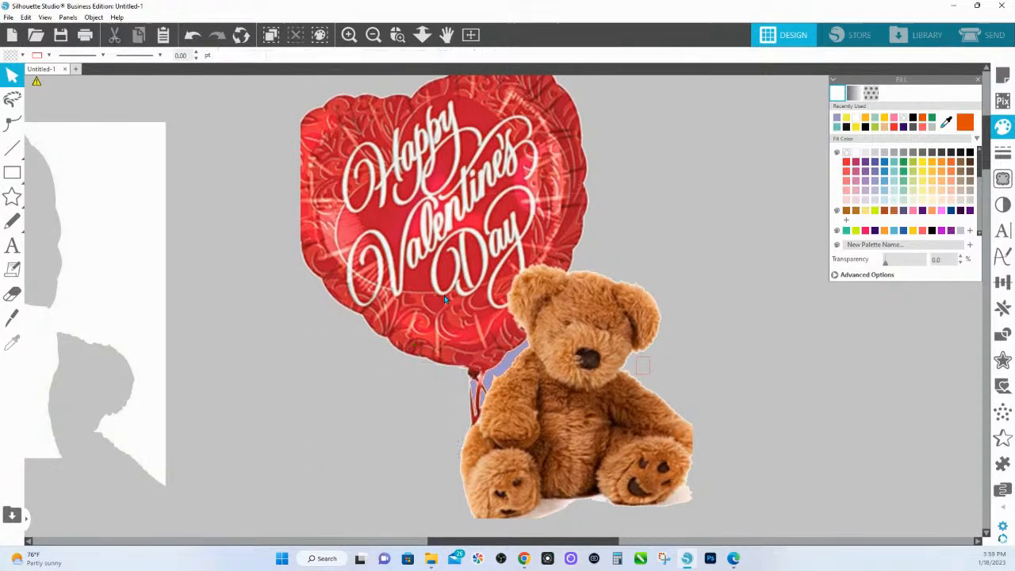
- Select the picture with the purple gap pieces and subtract the pieces to cut the gaps out of it
{"action": "left_click", "coordinate": [474, 416]}
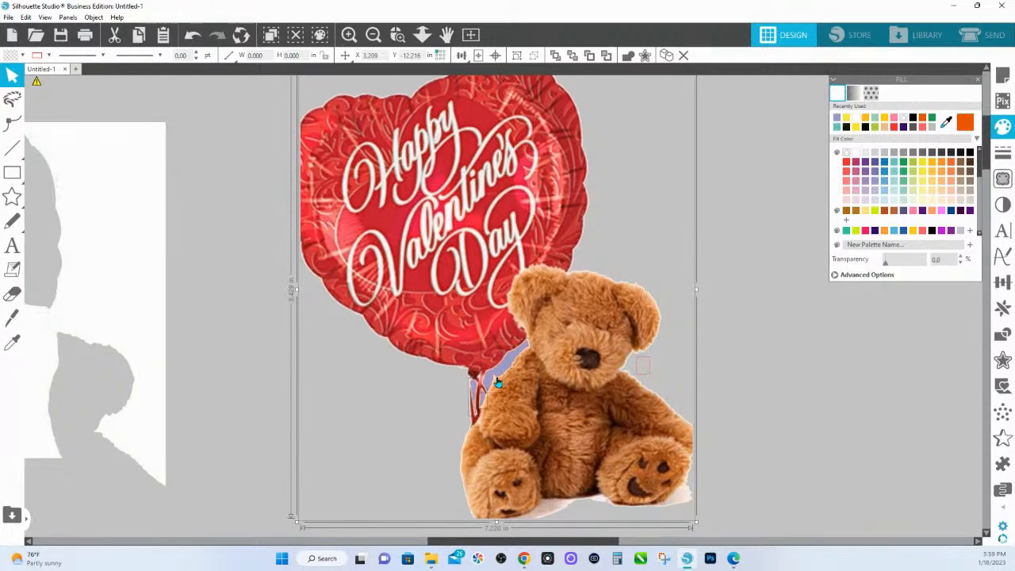
{"action": "left_click", "coordinate": [1003, 336]}
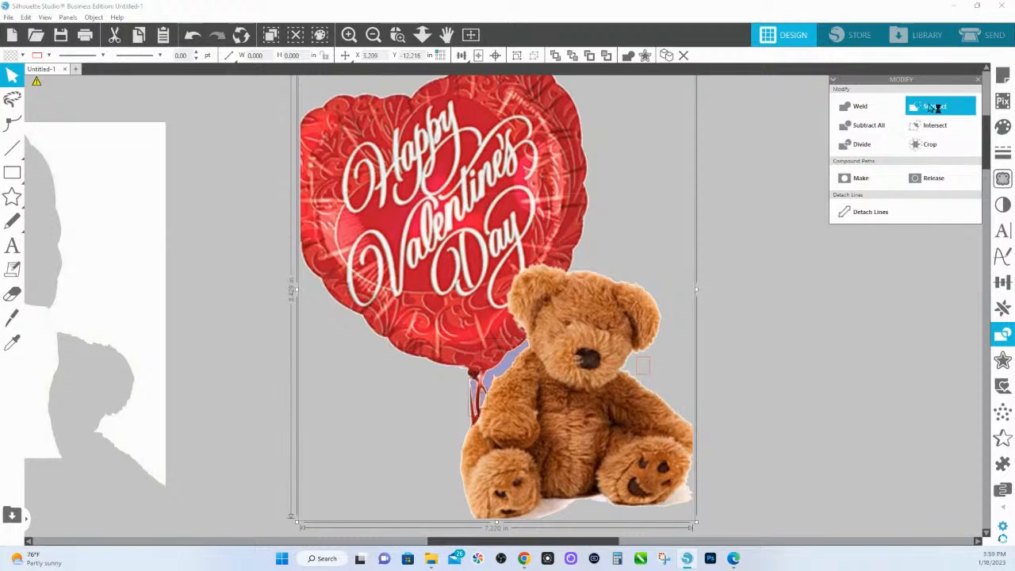
{"action": "left_click", "coordinate": [932, 107]}
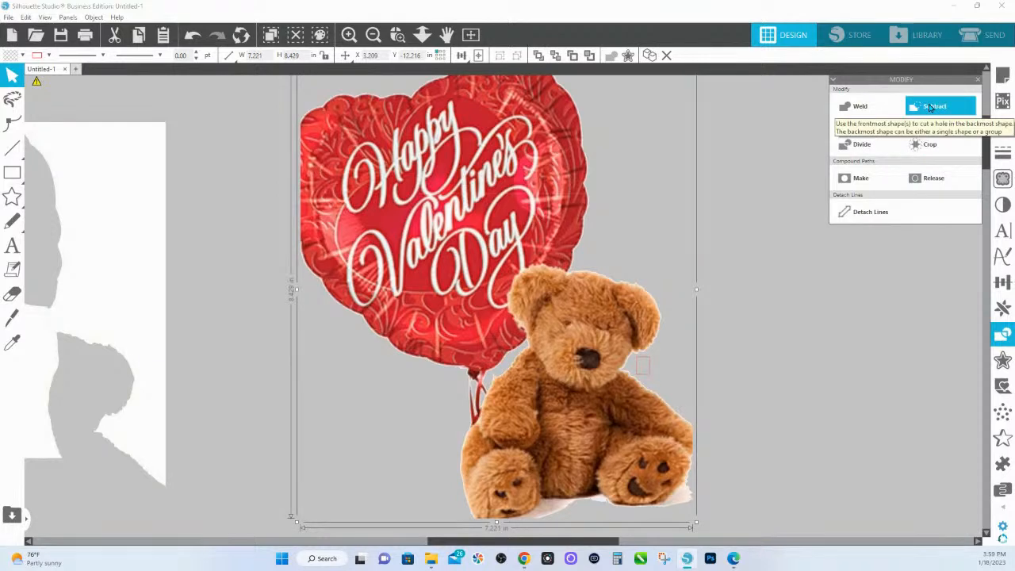
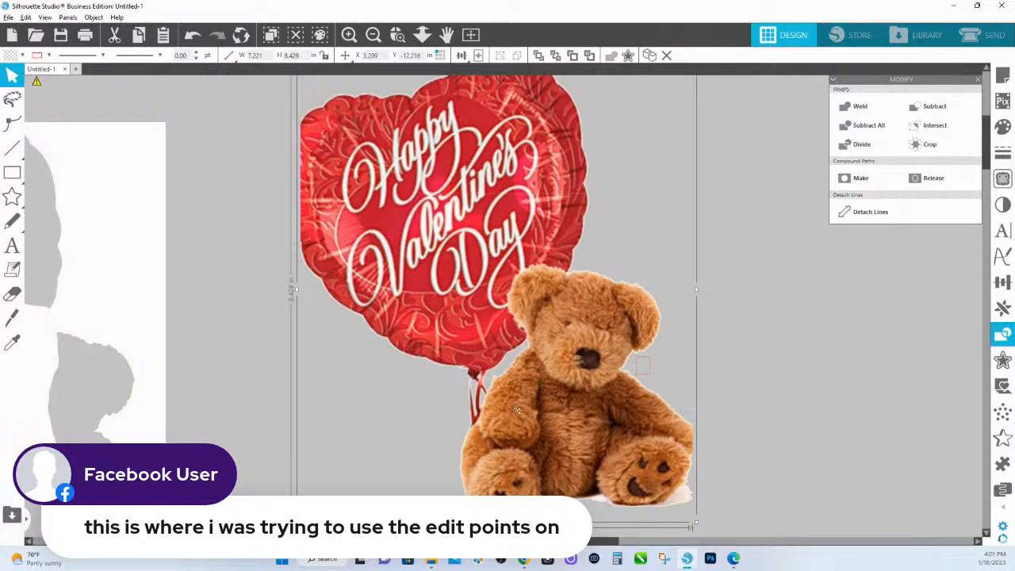
- Place a copy of the cut-out picture to the right of the original and release the copy's compound path
{"action": "left_click_drag", "start_coordinate": [517, 409], "coordinate": [886, 344]}
{"action": "left_click_drag", "start_coordinate": [776, 395], "coordinate": [443, 388]}
{"action": "right_click", "coordinate": [639, 341]}
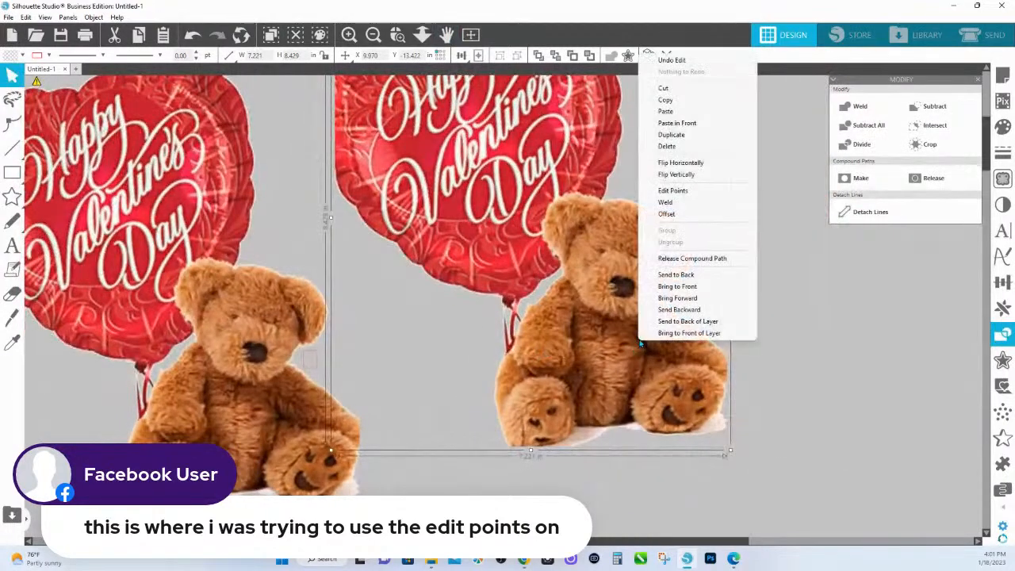
{"action": "left_click", "coordinate": [649, 259]}
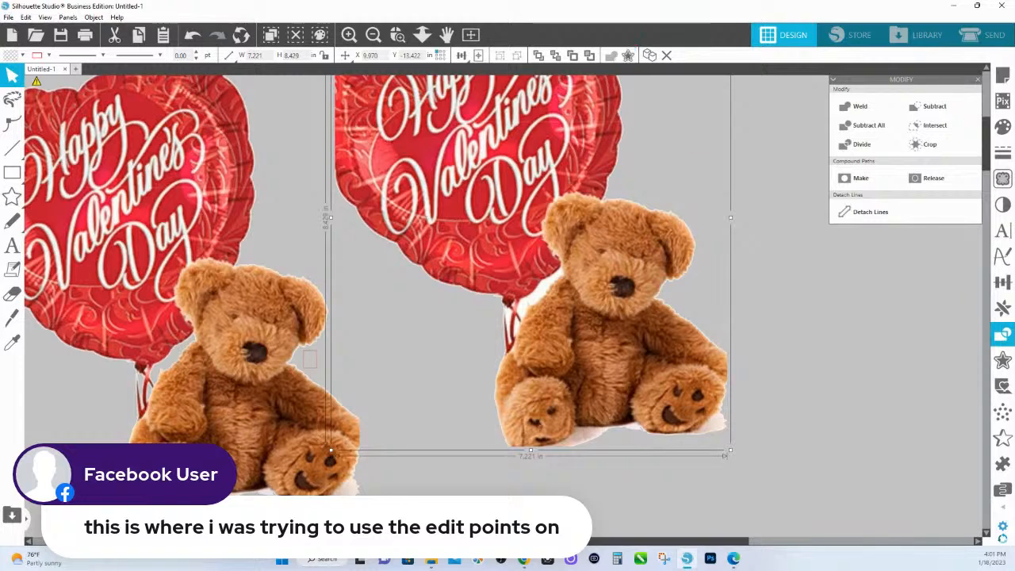
- Draw a closed curve shape about 0.93 by 0.94 in around the white gap between the balloon and the bear's shoulder
{"action": "left_click", "coordinate": [13, 173]}
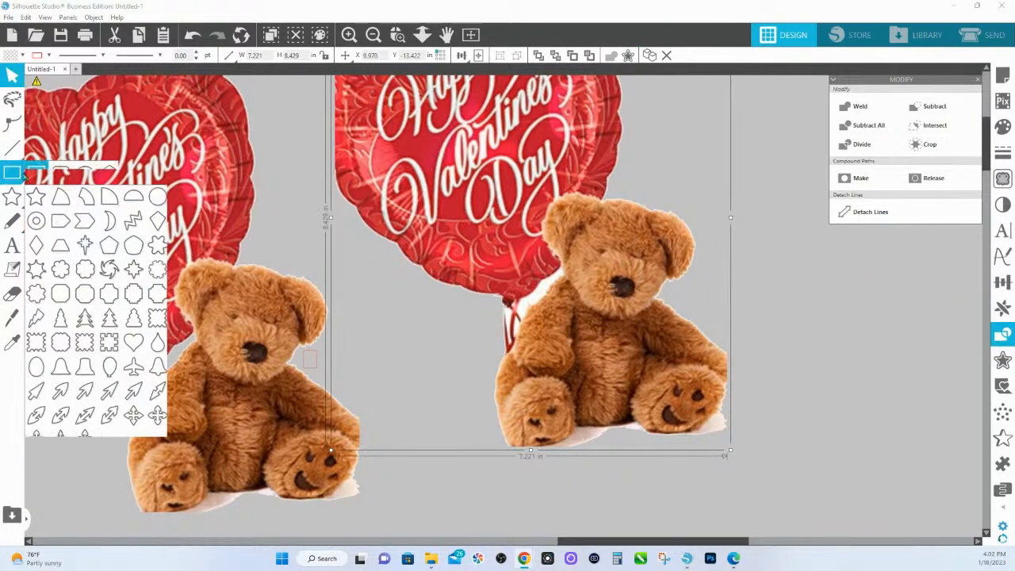
{"action": "mouse_move", "coordinate": [13, 149]}
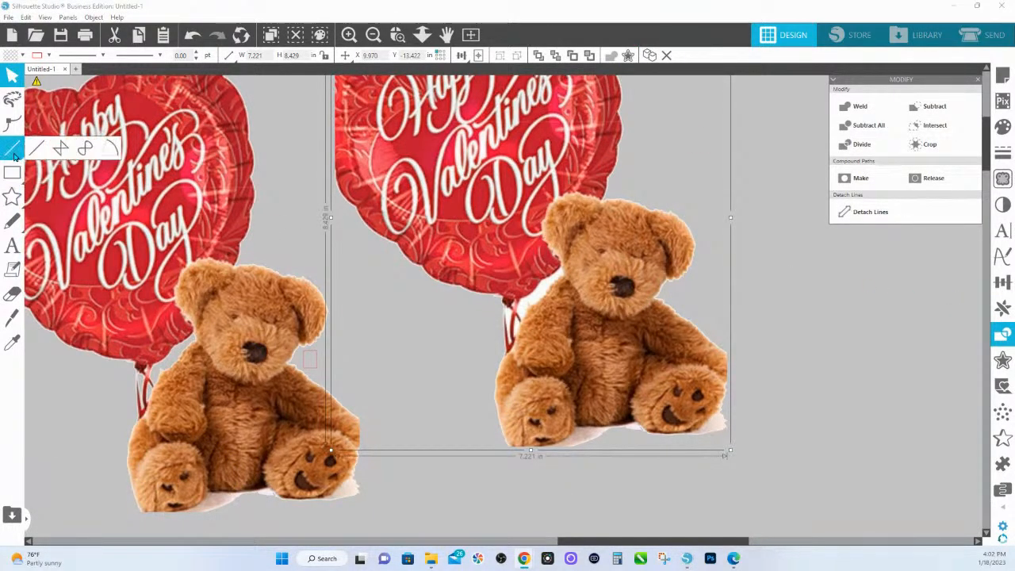
{"action": "left_click", "coordinate": [87, 150]}
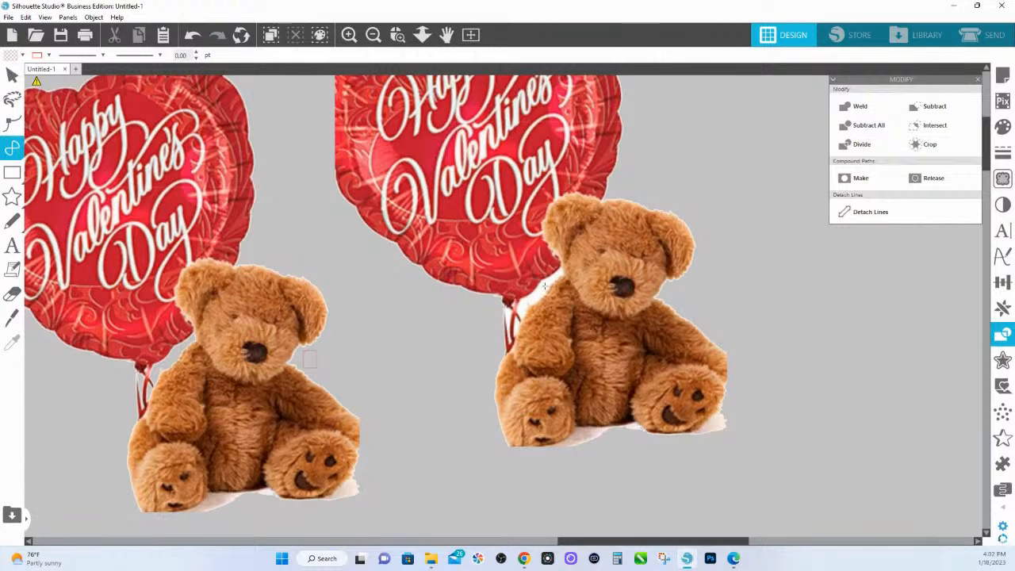
{"action": "mouse_move", "coordinate": [560, 269]}
{"action": "left_mouse_down"}
{"action": "mouse_move", "coordinate": [515, 316]}
{"action": "mouse_move", "coordinate": [532, 314]}
{"action": "mouse_move", "coordinate": [531, 304]}
{"action": "left_mouse_up"}
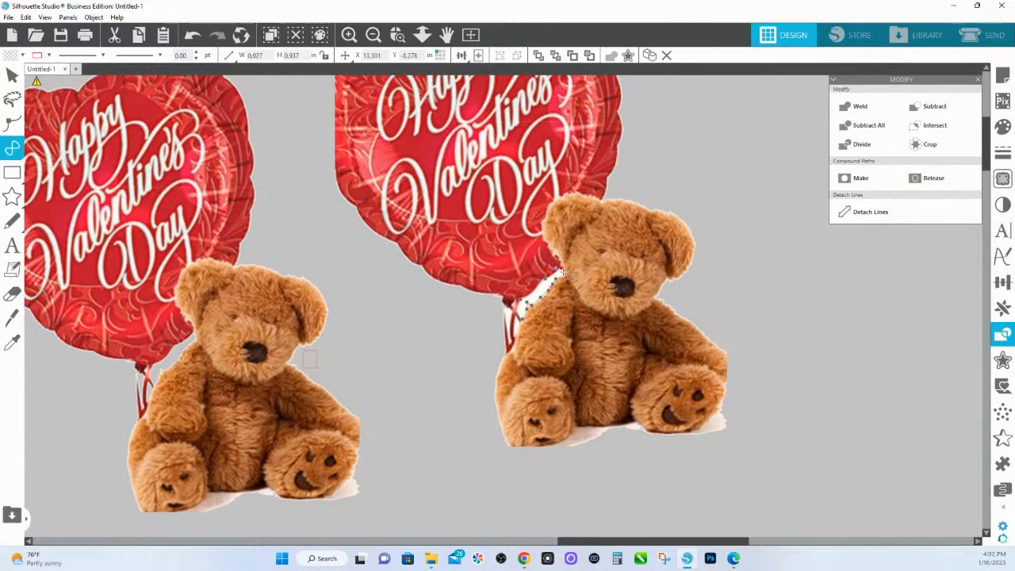
- Convert the edit point at the upper tip of the drawn gap shape to a corner point
{"action": "double_click", "coordinate": [560, 273]}
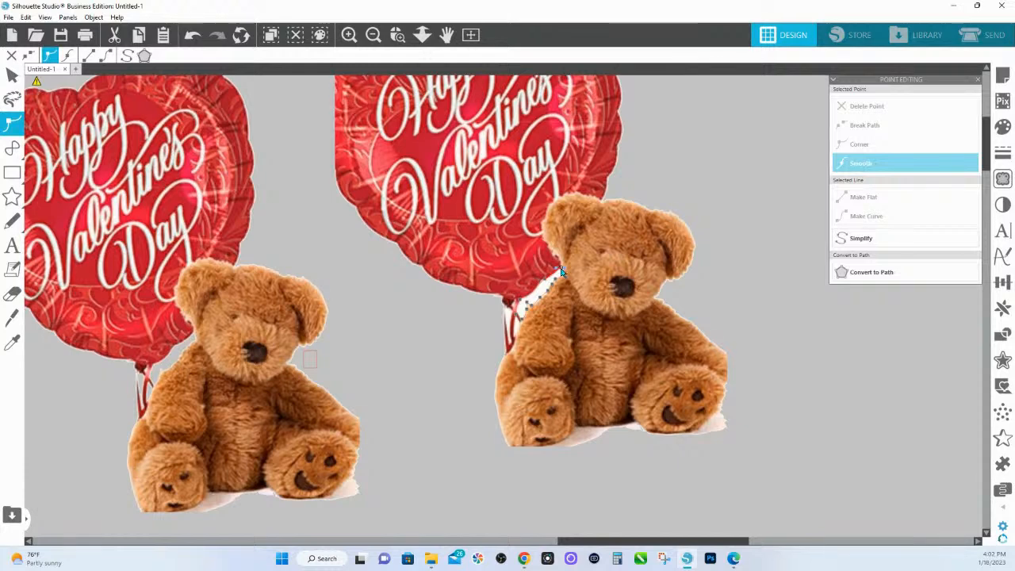
{"action": "left_click", "coordinate": [560, 272]}
{"action": "left_click", "coordinate": [872, 159]}
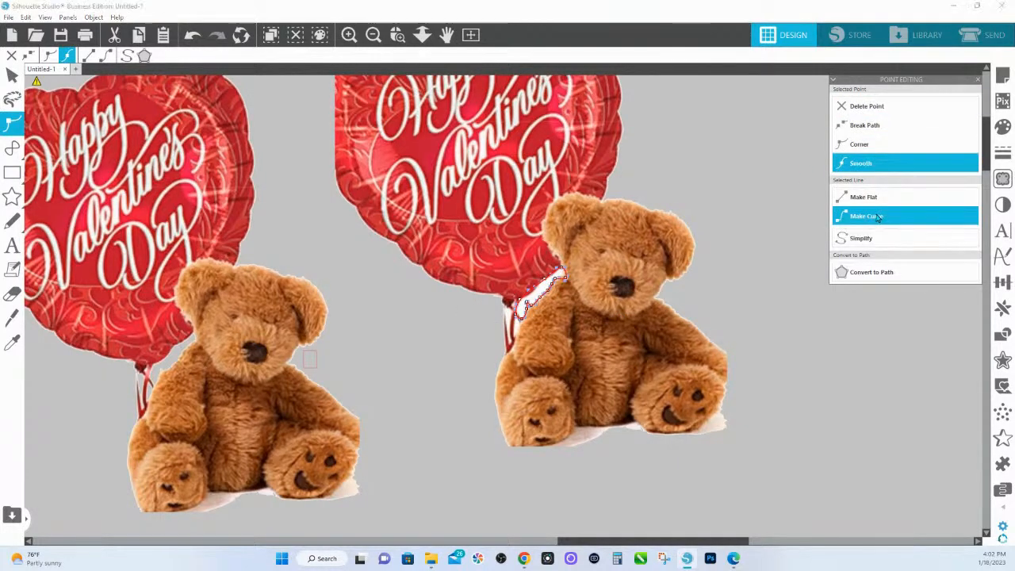
{"action": "left_click", "coordinate": [866, 147]}
{"action": "left_click", "coordinate": [766, 228]}
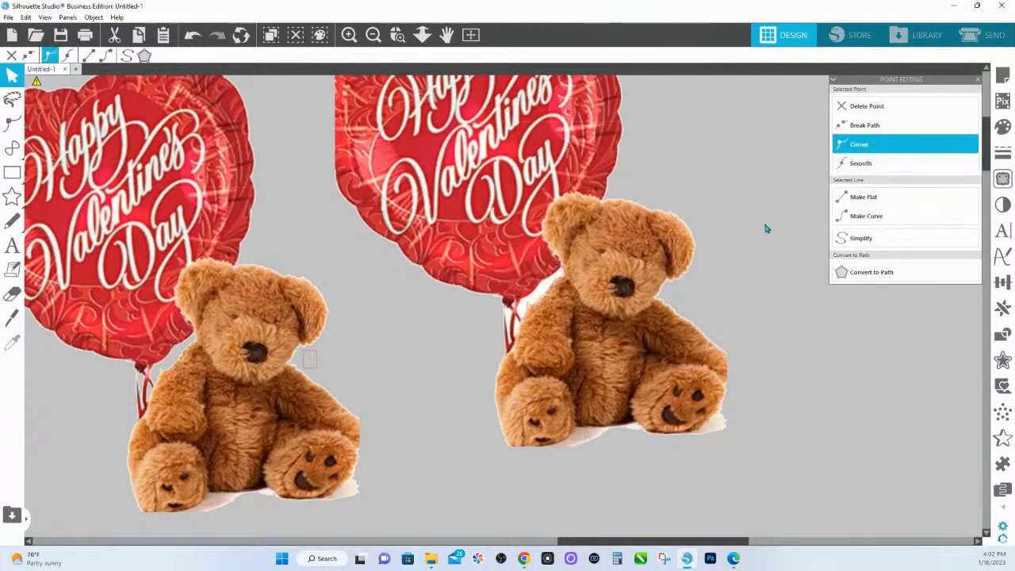
- Adjust the drawn shape's upper tip point so it meets the spot where the balloon touches the bear's face
{"action": "left_click", "coordinate": [564, 281]}
{"action": "left_click", "coordinate": [397, 34]}
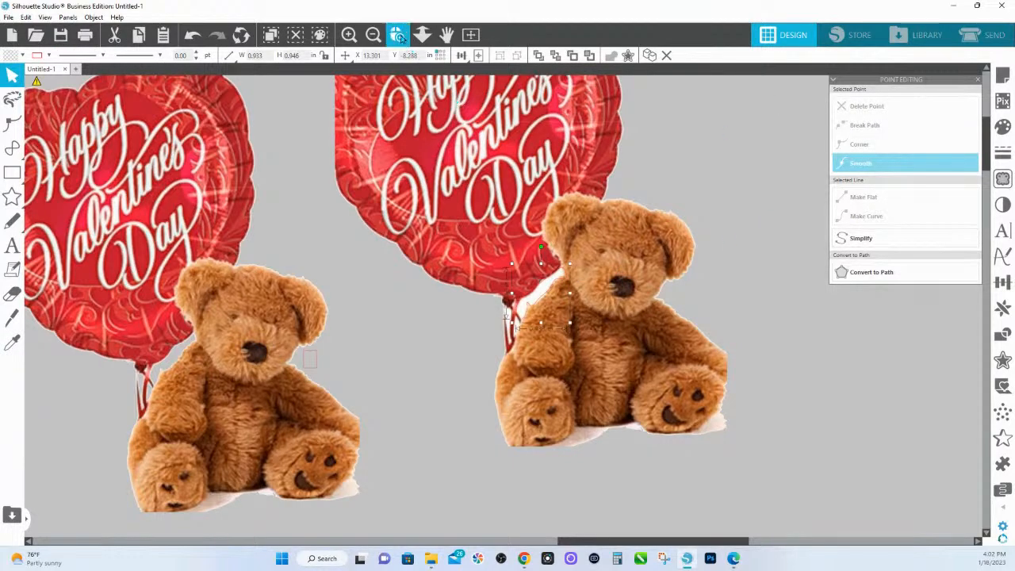
{"action": "left_click_drag", "start_coordinate": [477, 228], "coordinate": [669, 352]}
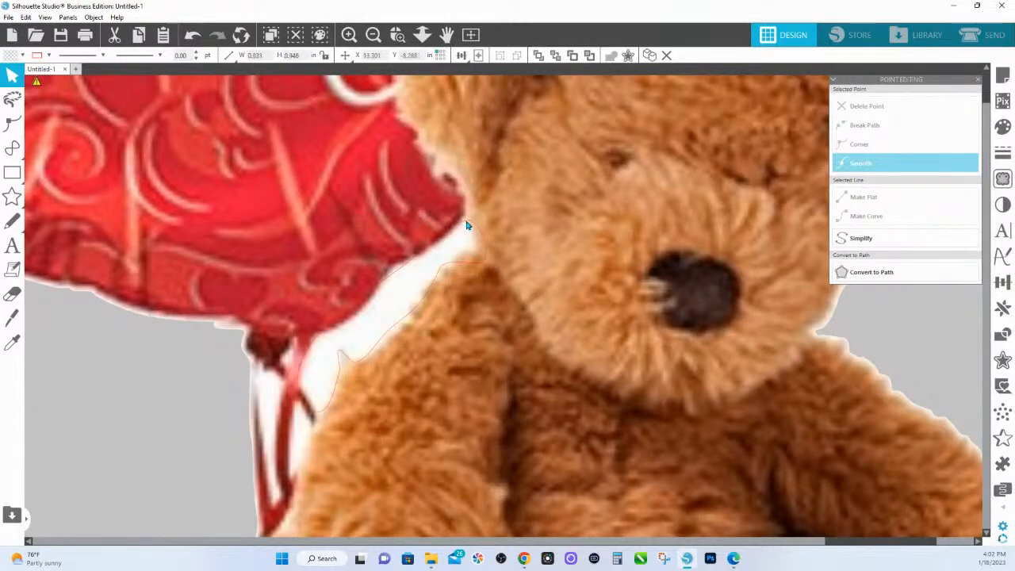
{"action": "double_click", "coordinate": [467, 225]}
{"action": "left_click", "coordinate": [463, 220]}
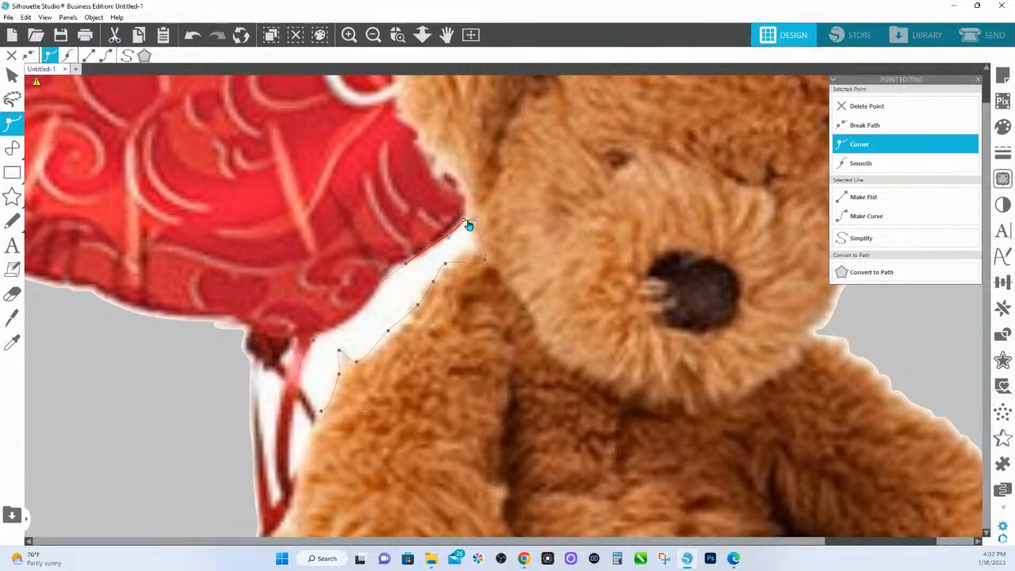
{"action": "left_click", "coordinate": [450, 238]}
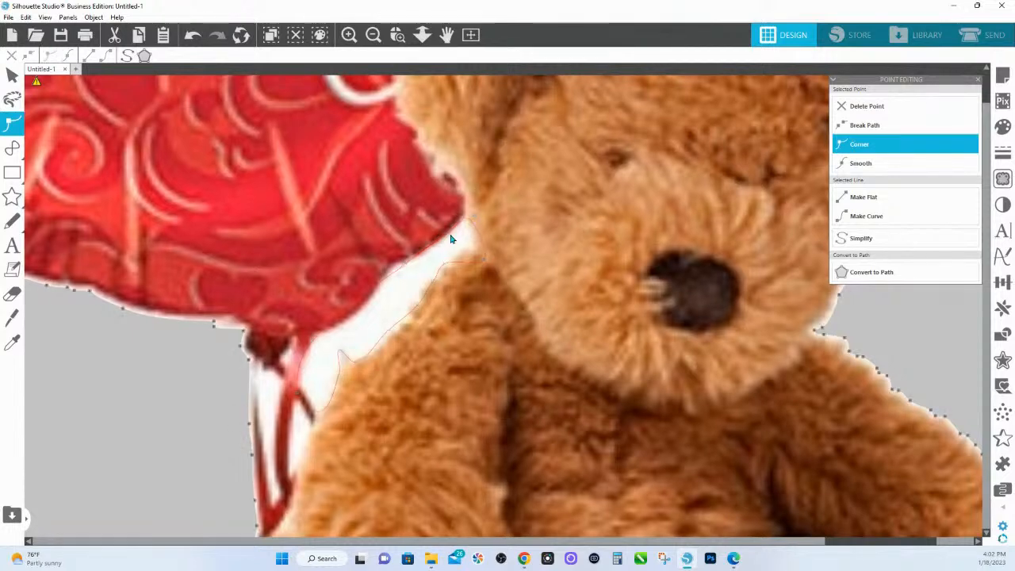
{"action": "left_click", "coordinate": [444, 242]}
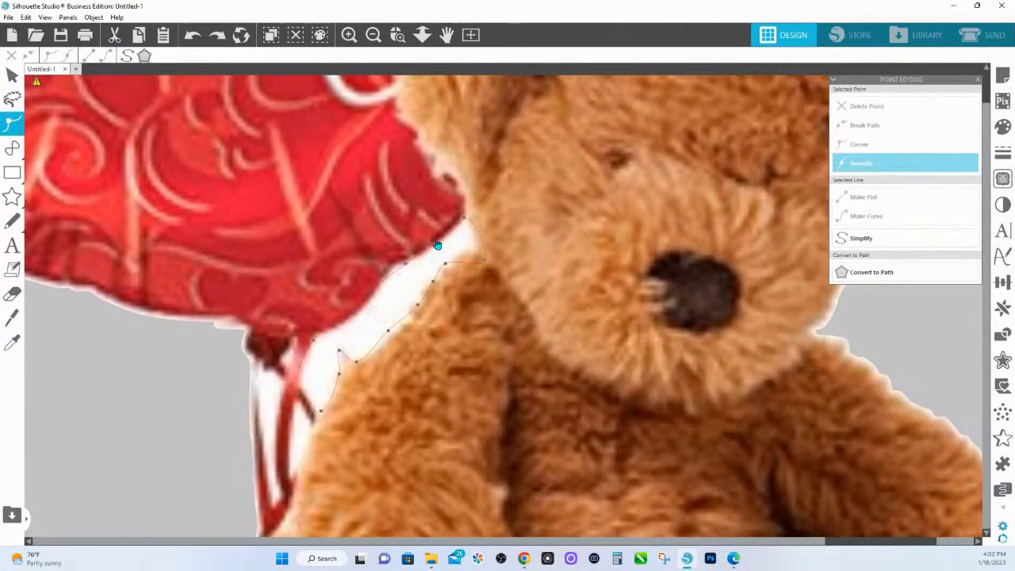
{"action": "left_click", "coordinate": [466, 220]}
{"action": "left_click", "coordinate": [450, 241]}
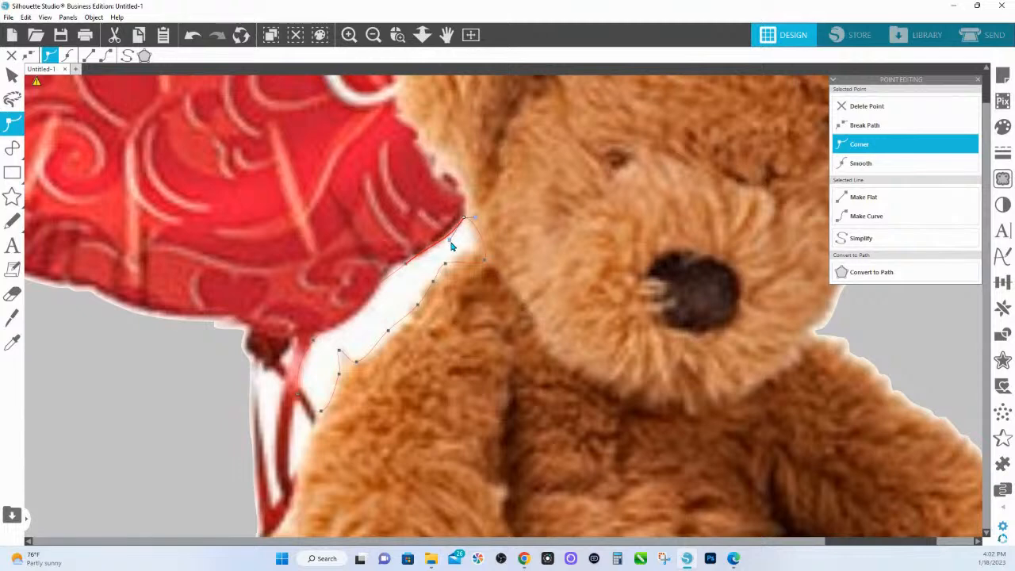
{"action": "key", "text": "Delete"}
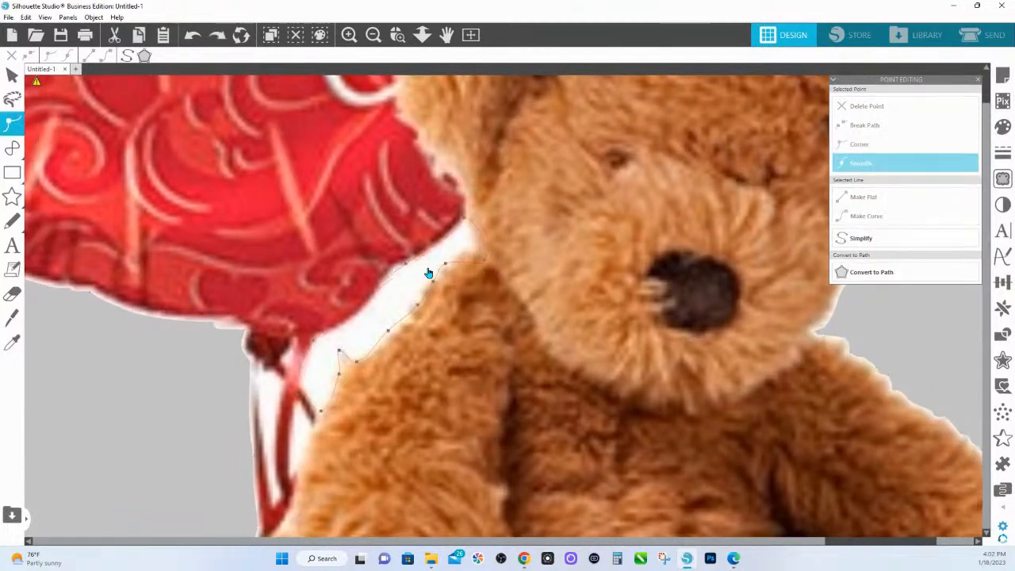
{"action": "left_click", "coordinate": [844, 299]}
- Fill the drawn gap shape with dark grey and raise its transparency so the picture shows through
{"action": "left_click", "coordinate": [462, 266]}
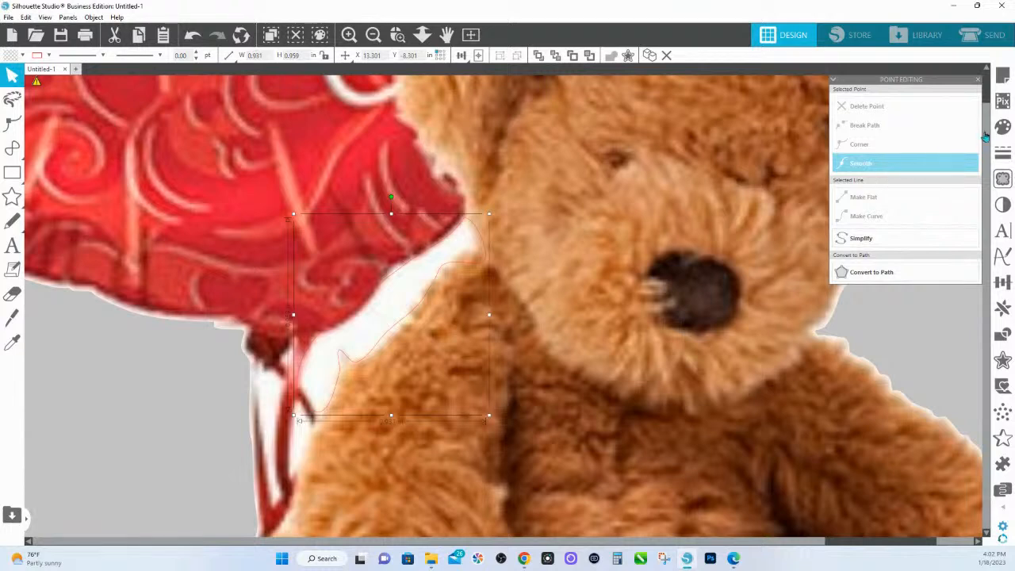
{"action": "left_click", "coordinate": [1003, 127]}
{"action": "left_click", "coordinate": [932, 152]}
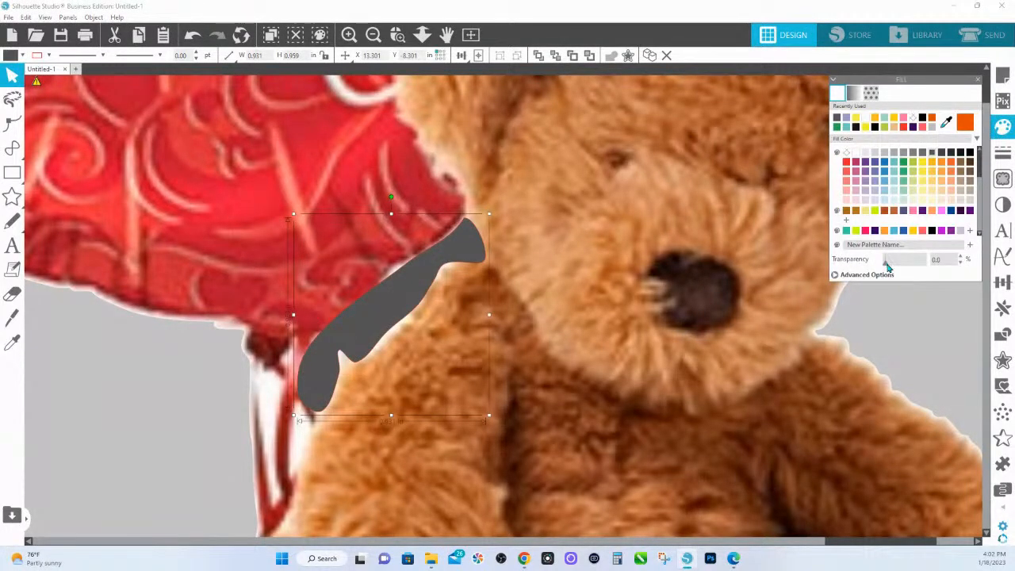
{"action": "left_click_drag", "start_coordinate": [886, 262], "coordinate": [919, 262]}
- Move the gap shape's edit points to follow the balloon's lower edge and the red ribbon
{"action": "double_click", "coordinate": [490, 258]}
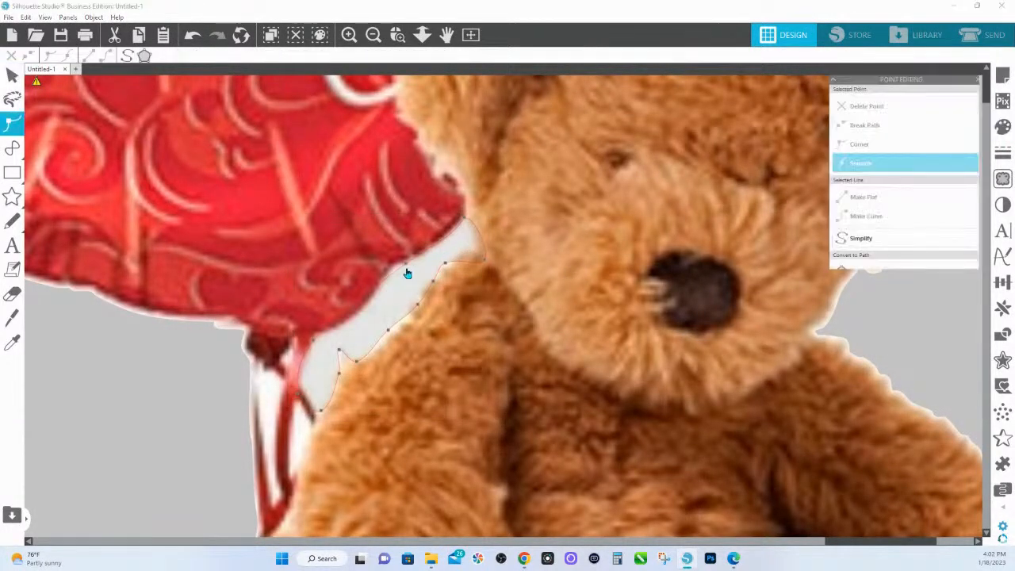
{"action": "left_click", "coordinate": [417, 252]}
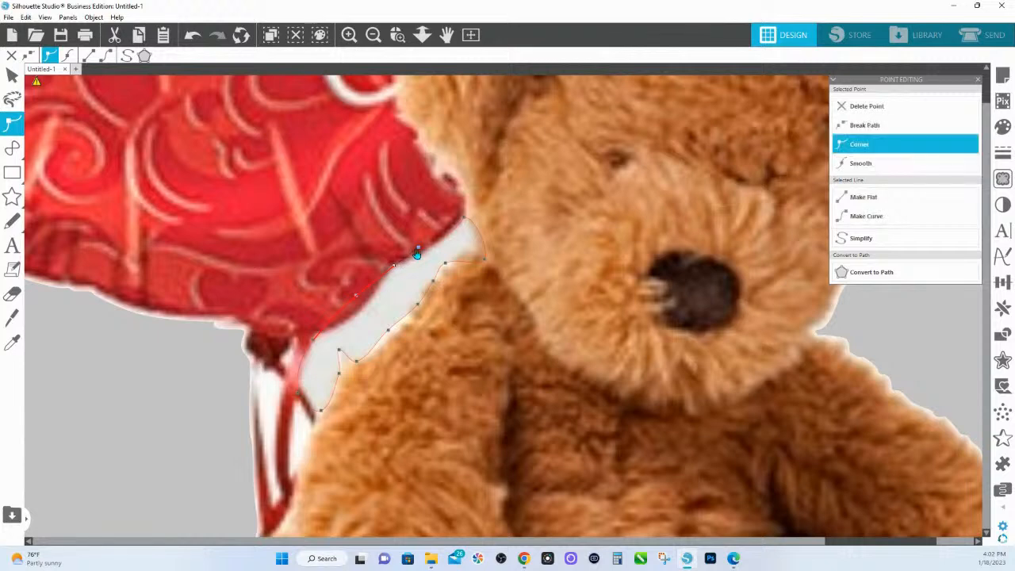
{"action": "left_click", "coordinate": [373, 308]}
{"action": "left_click_drag", "start_coordinate": [393, 265], "coordinate": [389, 266]}
{"action": "left_click", "coordinate": [316, 342]}
{"action": "left_click_drag", "start_coordinate": [304, 353], "coordinate": [300, 349]}
{"action": "left_click_drag", "start_coordinate": [299, 395], "coordinate": [299, 390]}
- Undo the last point edit and move the shape's lowest point to where the ribbon meets the bear's arm
{"action": "left_click", "coordinate": [322, 414]}
{"action": "key", "text": "ctrl+z"}
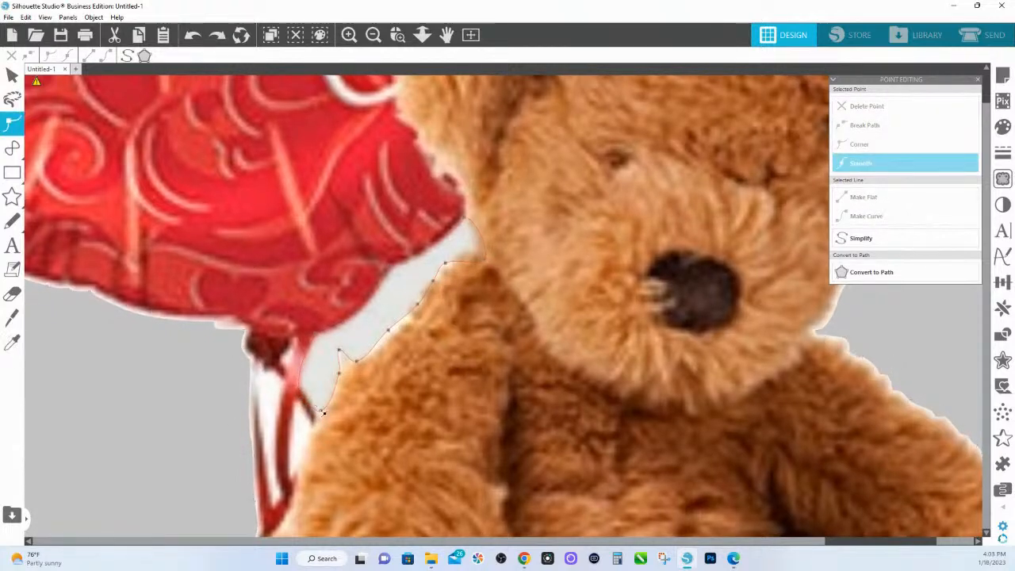
{"action": "left_click_drag", "start_coordinate": [322, 413], "coordinate": [315, 414]}
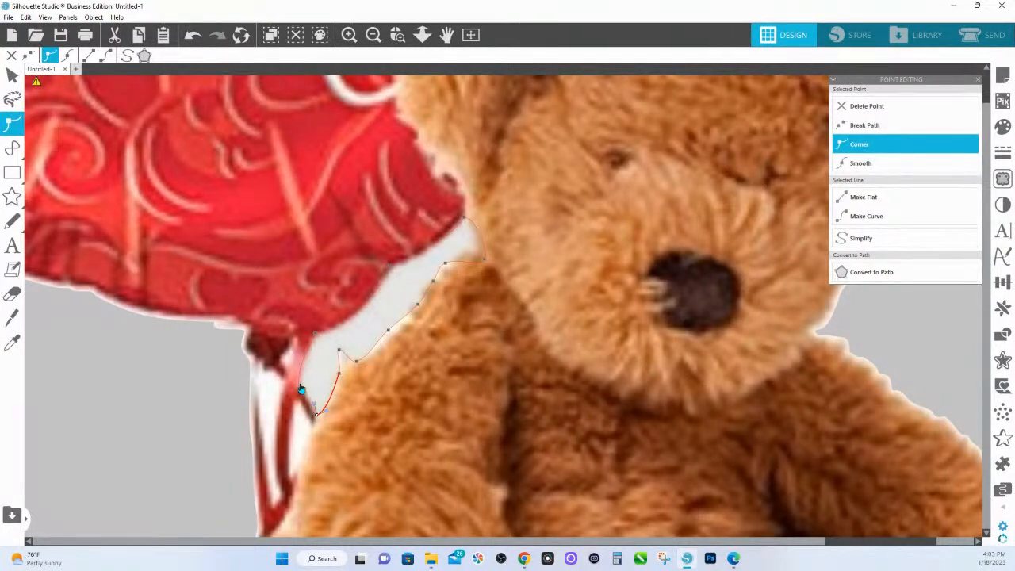
{"action": "left_click", "coordinate": [300, 391]}
{"action": "left_click", "coordinate": [317, 417]}
- Delete the spike point on the gap shape and realign its points along the bear's shoulder and face
{"action": "left_click", "coordinate": [341, 353]}
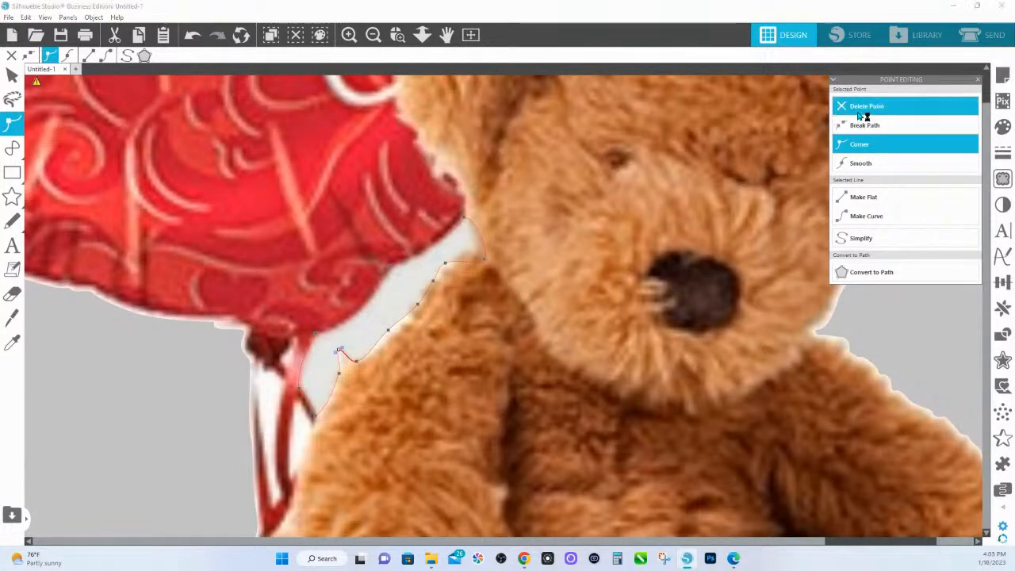
{"action": "left_click", "coordinate": [394, 332]}
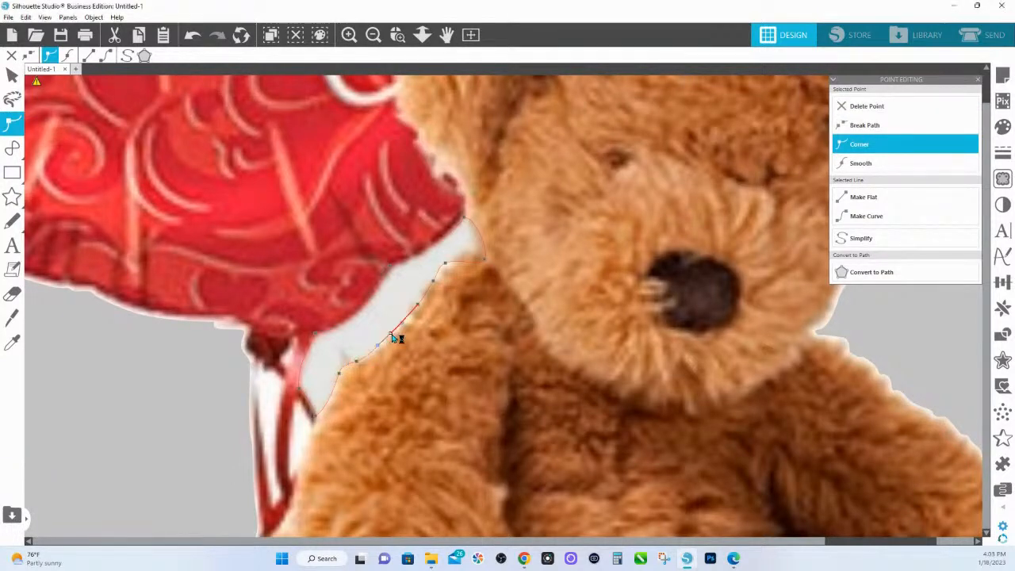
{"action": "left_click", "coordinate": [448, 266]}
{"action": "left_click_drag", "start_coordinate": [486, 263], "coordinate": [471, 252]}
{"action": "left_click", "coordinate": [466, 219]}
- Add the text "Shop.hsink365.com" on the blank page below the pictures
{"action": "left_click", "coordinate": [421, 34]}
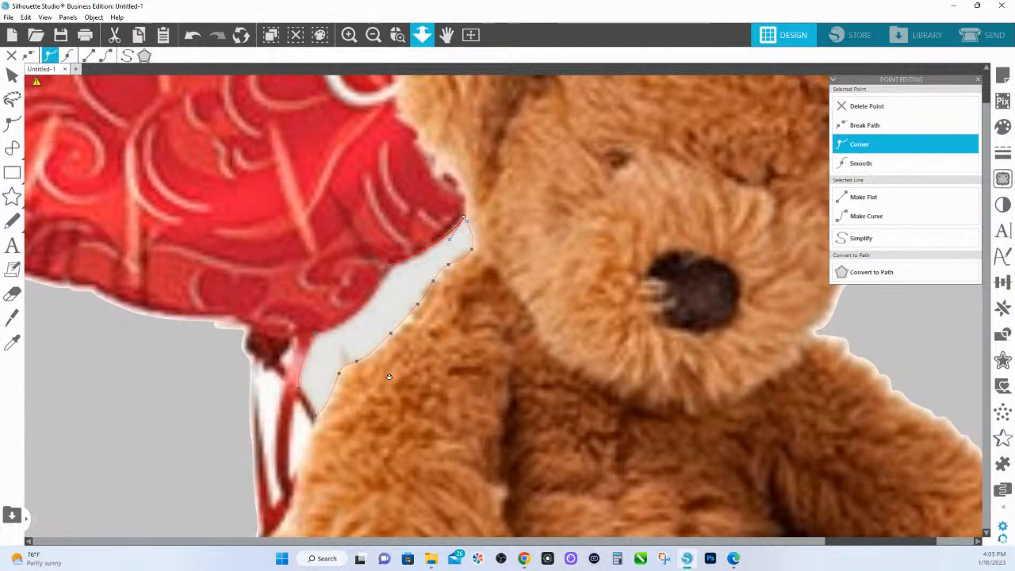
{"action": "left_click_drag", "start_coordinate": [365, 195], "coordinate": [445, 125]}
{"action": "scroll", "coordinate": [436, 224], "scroll_direction": "down", "scroll_amount": 4}
{"action": "left_click", "coordinate": [12, 246]}
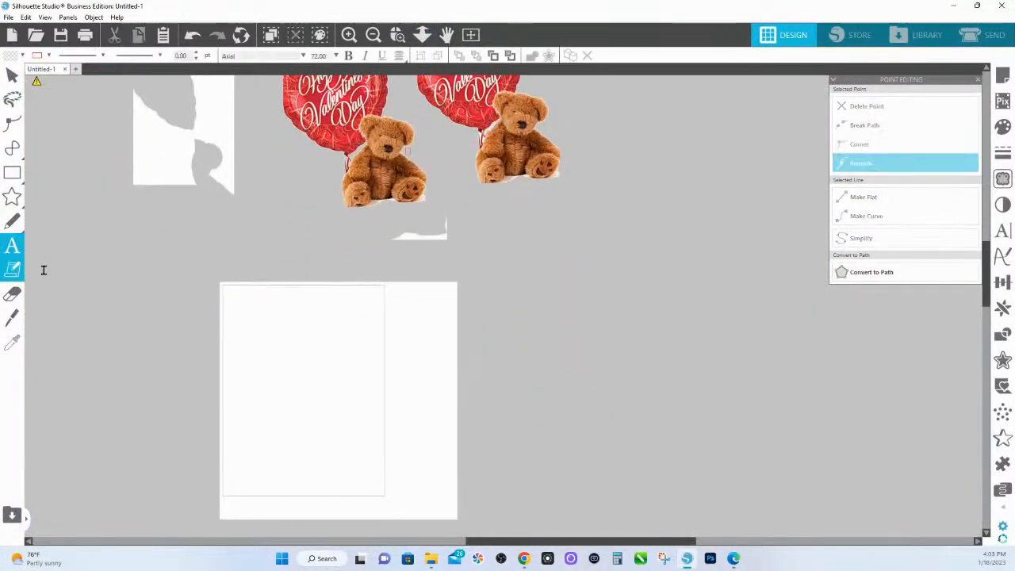
{"action": "left_click", "coordinate": [244, 377]}
{"action": "type", "text": "S"}
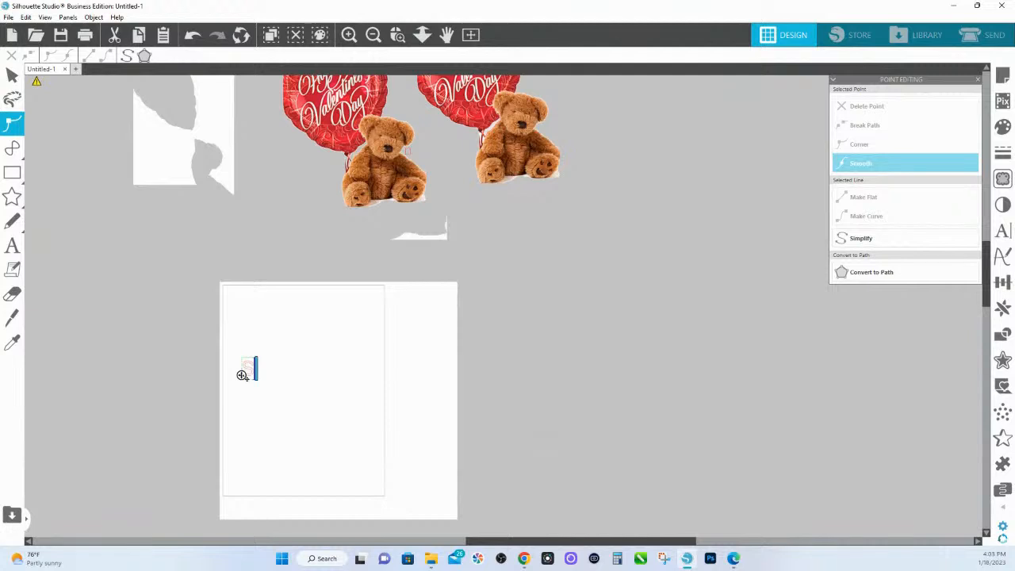
{"action": "type", "text": "hop."}
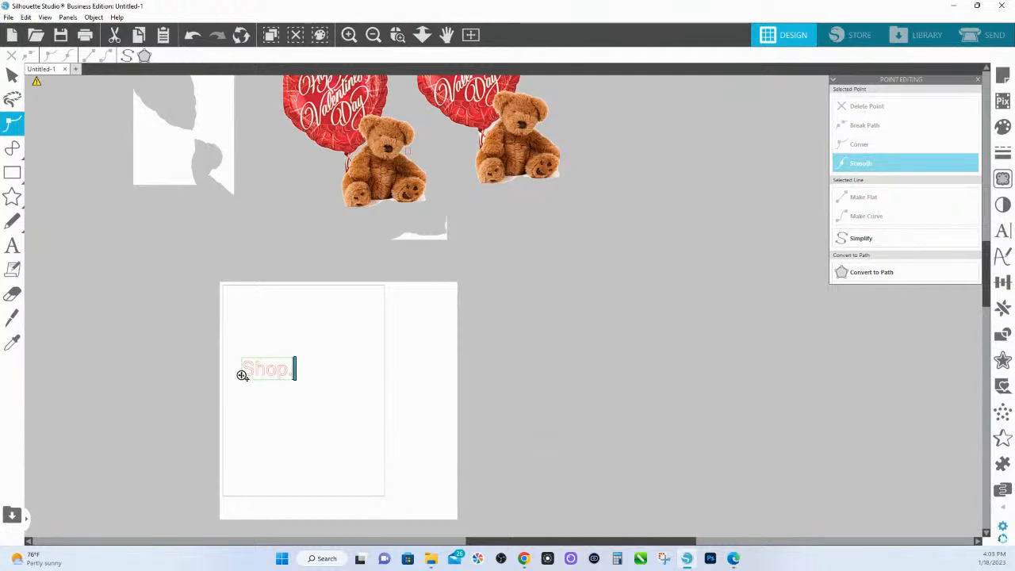
{"action": "type", "text": "heink"}
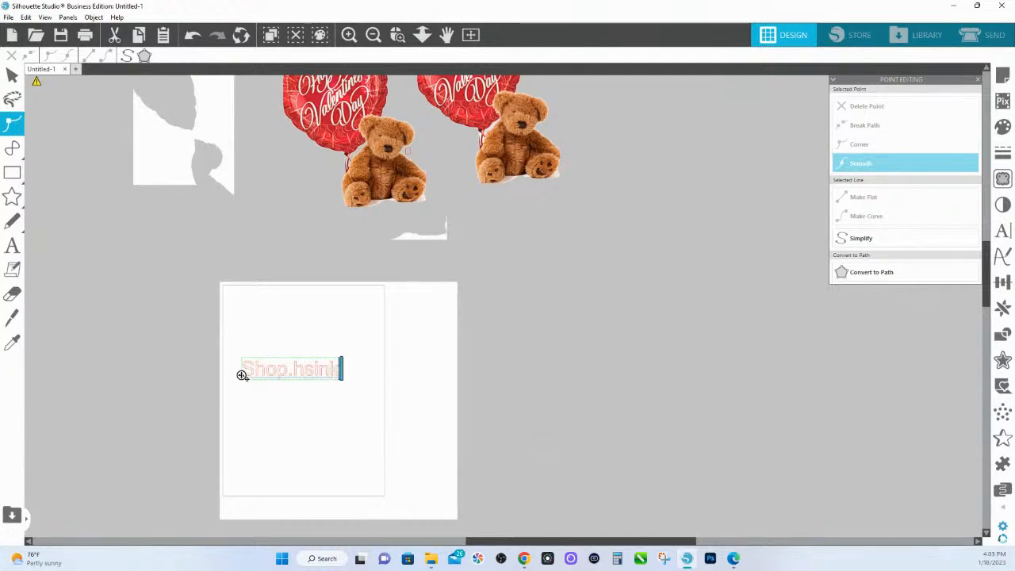
{"action": "type", "text": "365.com"}
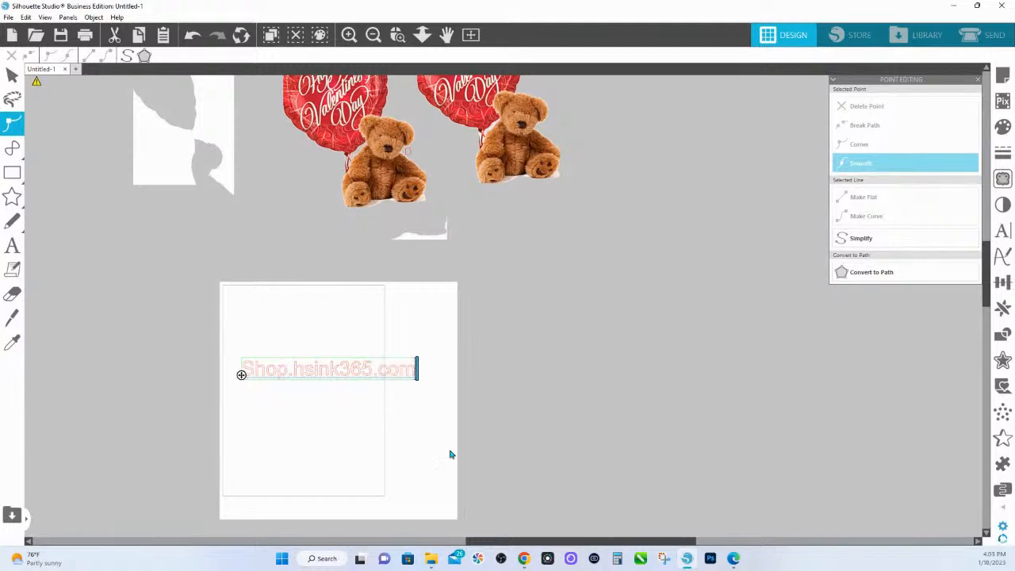
{"action": "left_click", "coordinate": [347, 372]}
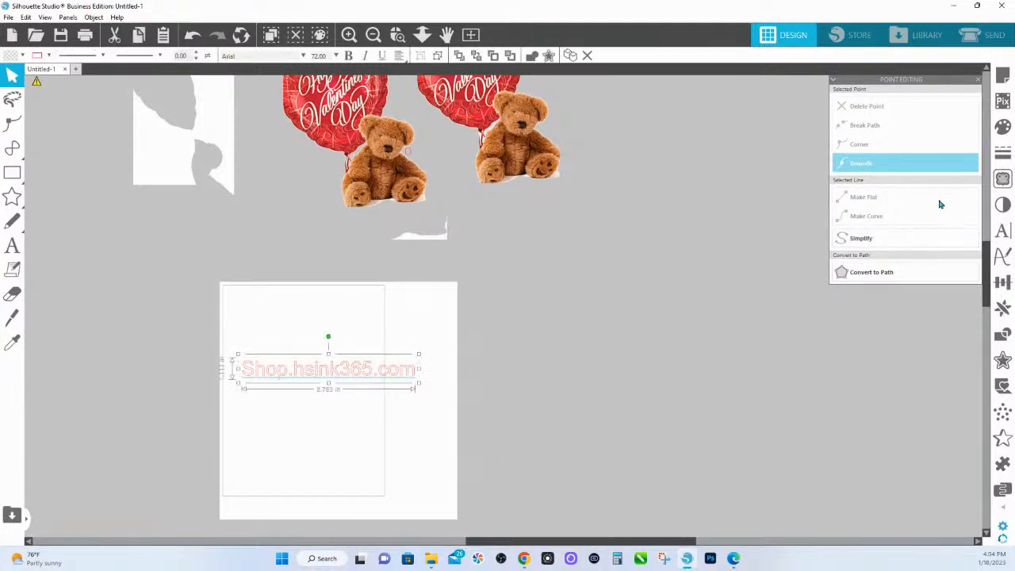
- Set the web address text in the Closeness font and fill it with orange
{"action": "left_click", "coordinate": [1001, 230]}
{"action": "left_click", "coordinate": [861, 137]}
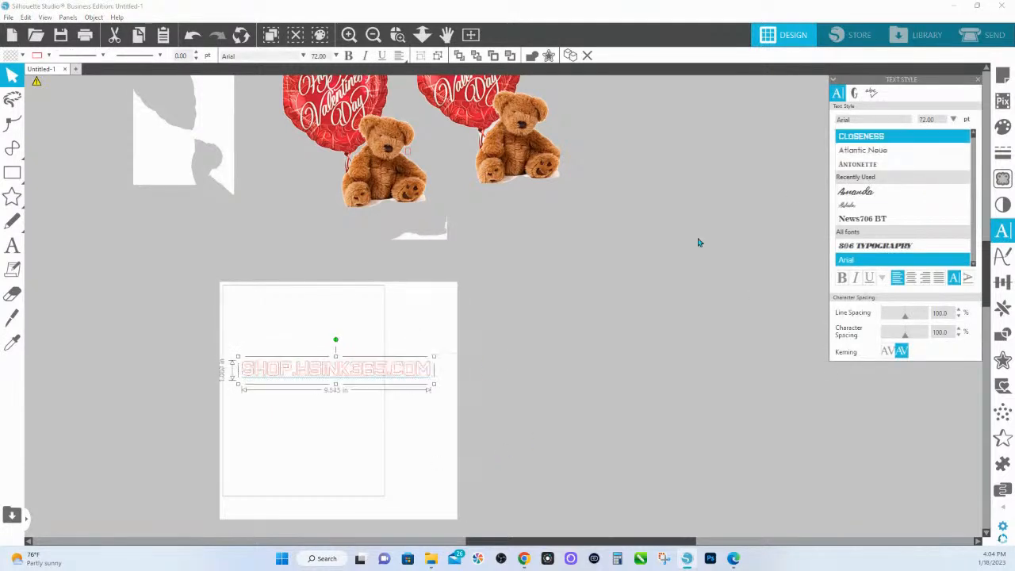
{"action": "left_click", "coordinate": [1003, 128]}
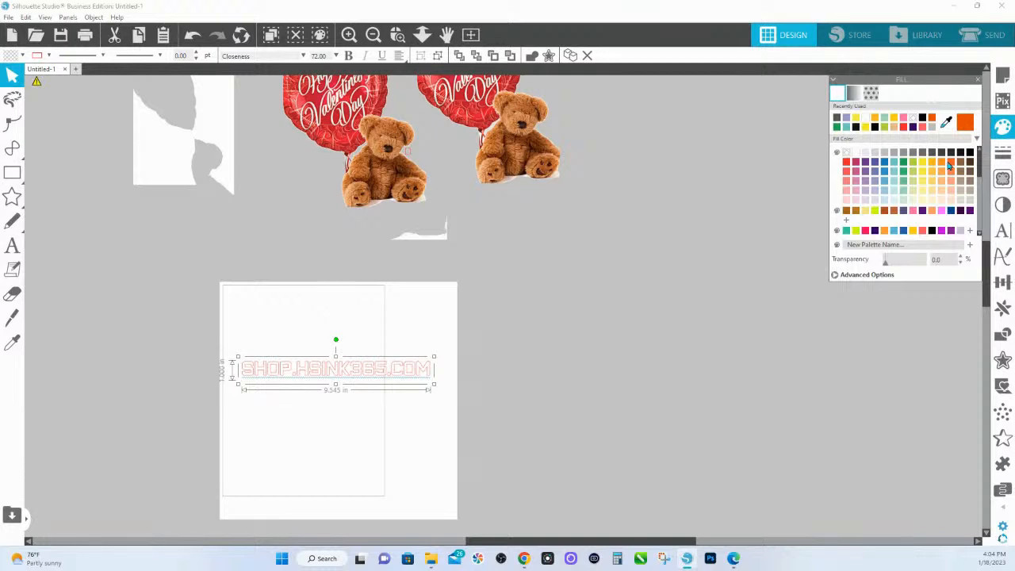
{"action": "left_click", "coordinate": [951, 161]}
- Set the page size to 11 in wide by 17 in high and choose Cameo as the machine
{"action": "left_click", "coordinate": [1003, 76]}
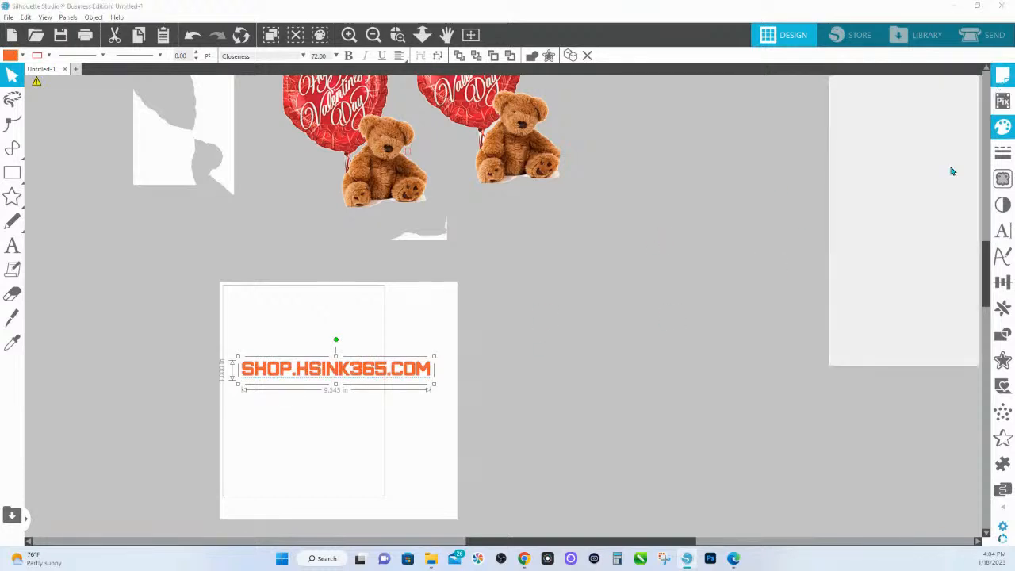
{"action": "type", "text": "11"}
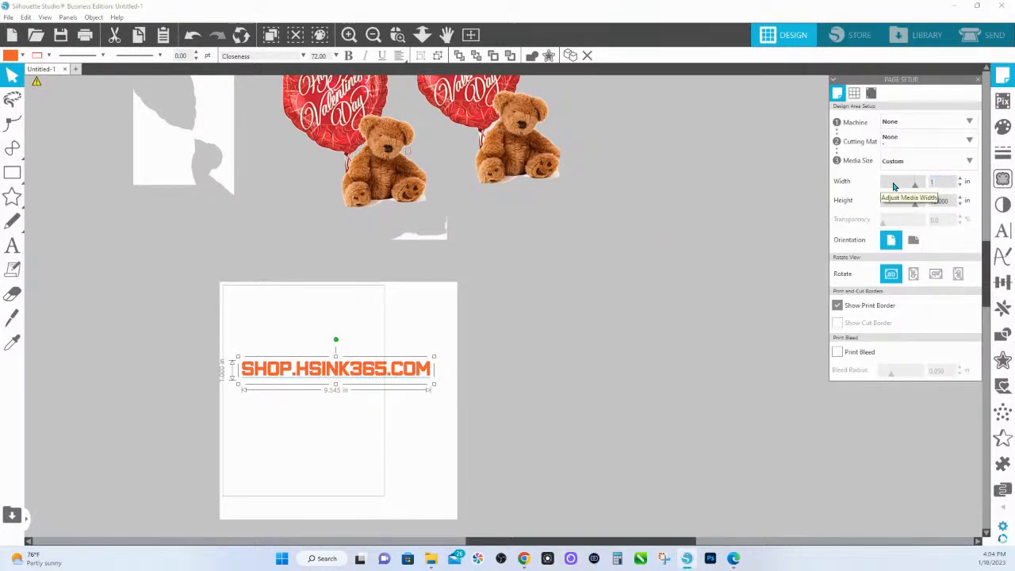
{"action": "key", "text": "Return"}
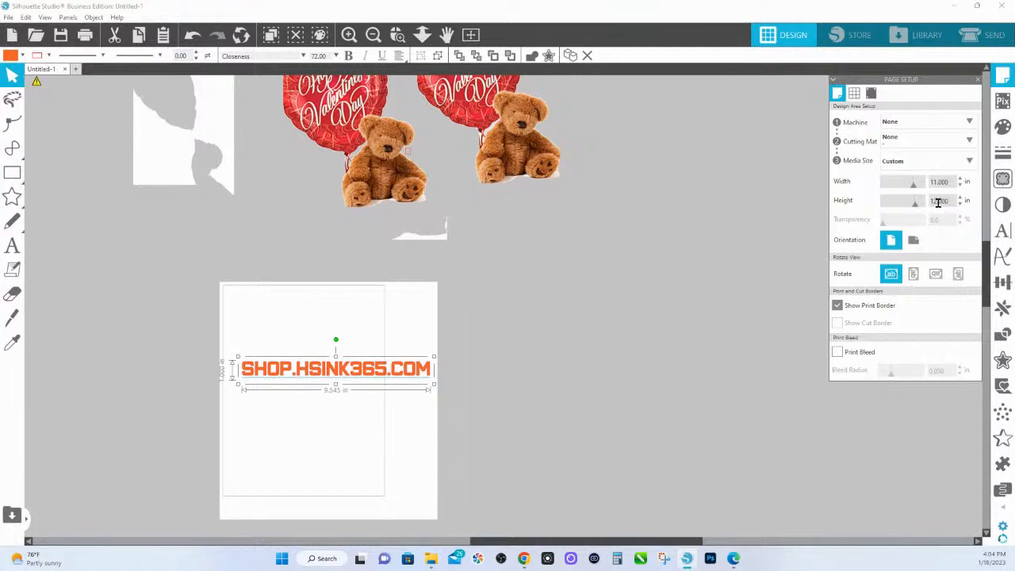
{"action": "type", "text": "17"}
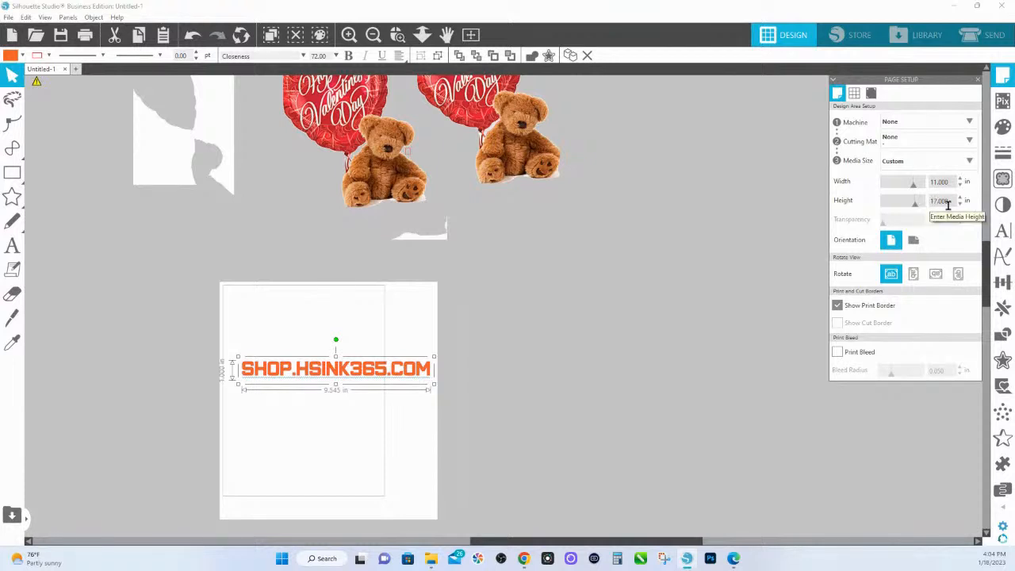
{"action": "key", "text": "Return"}
{"action": "left_click", "coordinate": [918, 122]}
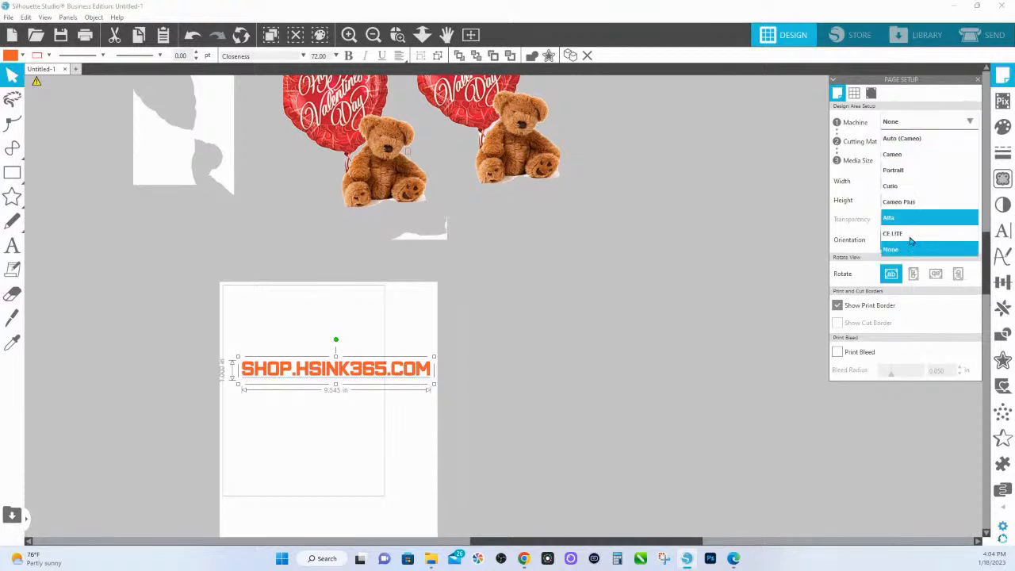
{"action": "left_click", "coordinate": [904, 154]}
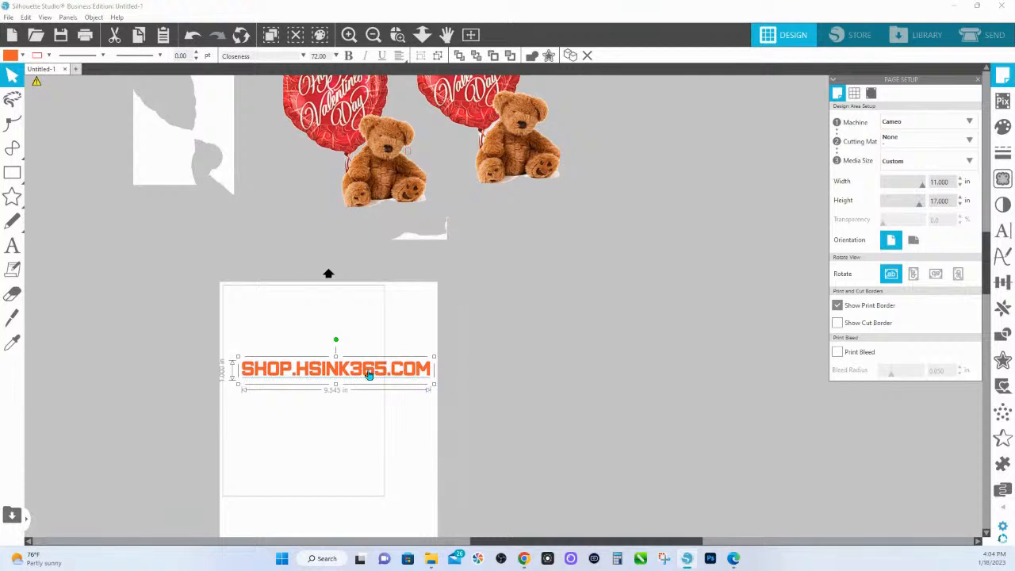
- Rotate the orange web address text 90 degrees clockwise and shift it toward the page's left edge
{"action": "left_click_drag", "start_coordinate": [335, 340], "coordinate": [395, 375]}
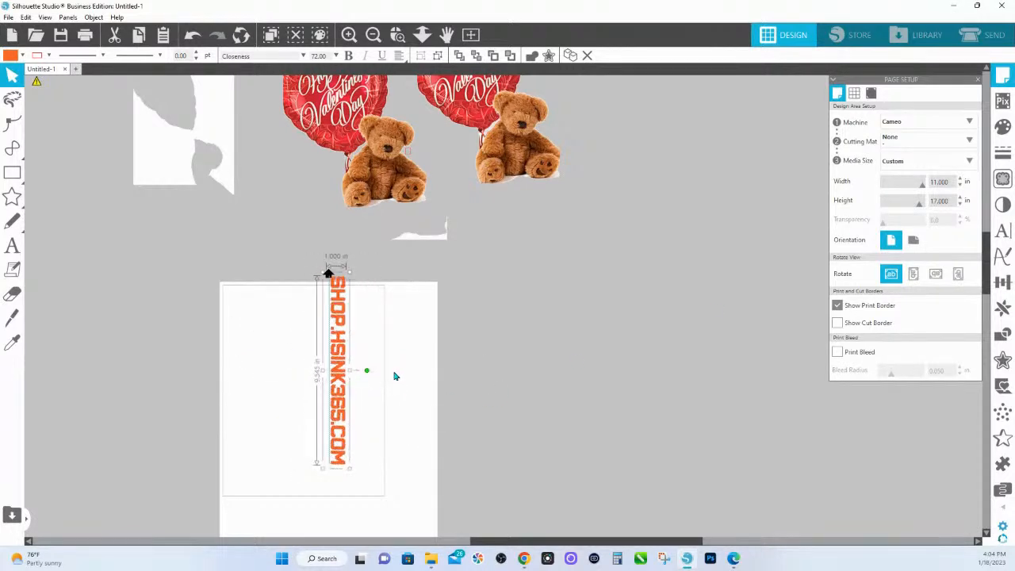
{"action": "left_click_drag", "start_coordinate": [365, 324], "coordinate": [323, 372]}
{"action": "scroll", "coordinate": [481, 297], "scroll_direction": "down", "scroll_amount": 1}
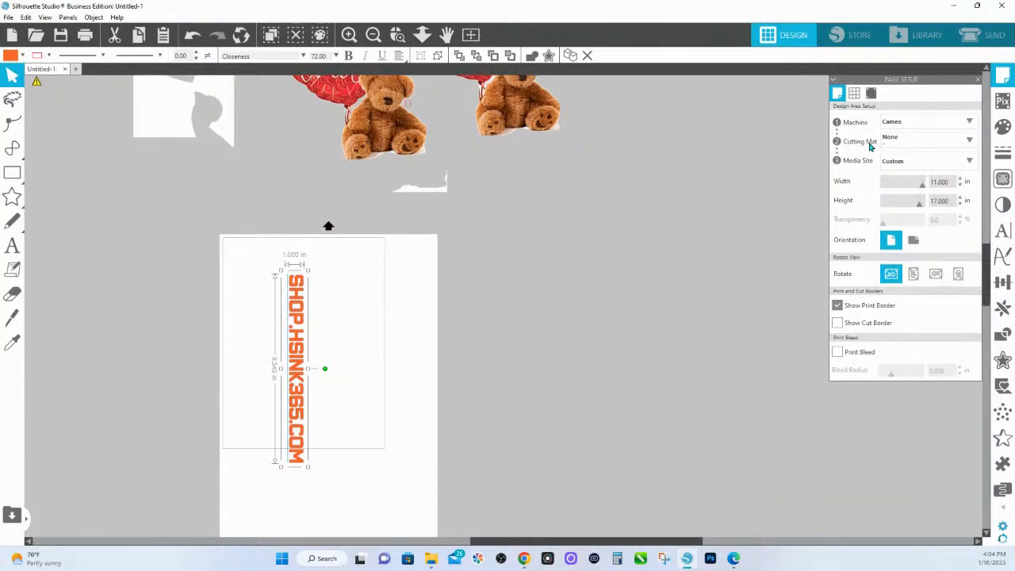
- Choose the 12 x 24 in Cameo cutting mat and turn on the registration marks
{"action": "left_click", "coordinate": [890, 140]}
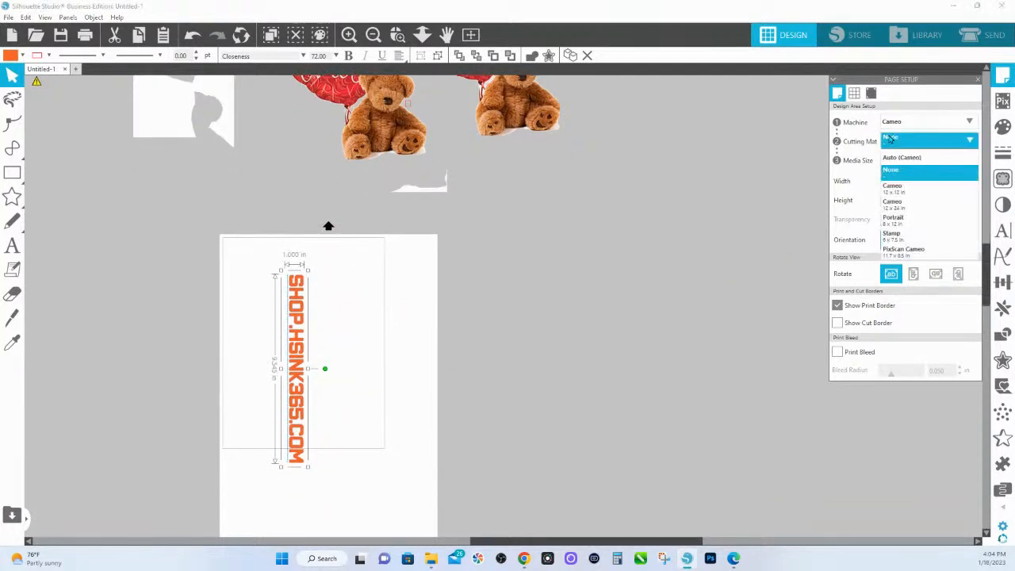
{"action": "left_click", "coordinate": [892, 204]}
{"action": "left_click", "coordinate": [871, 93]}
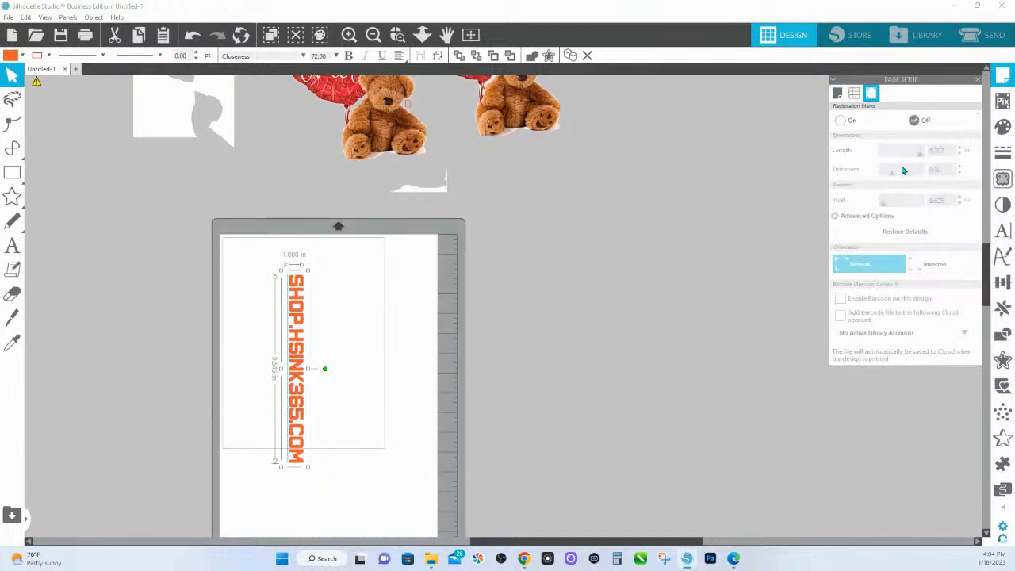
{"action": "left_click", "coordinate": [844, 122]}
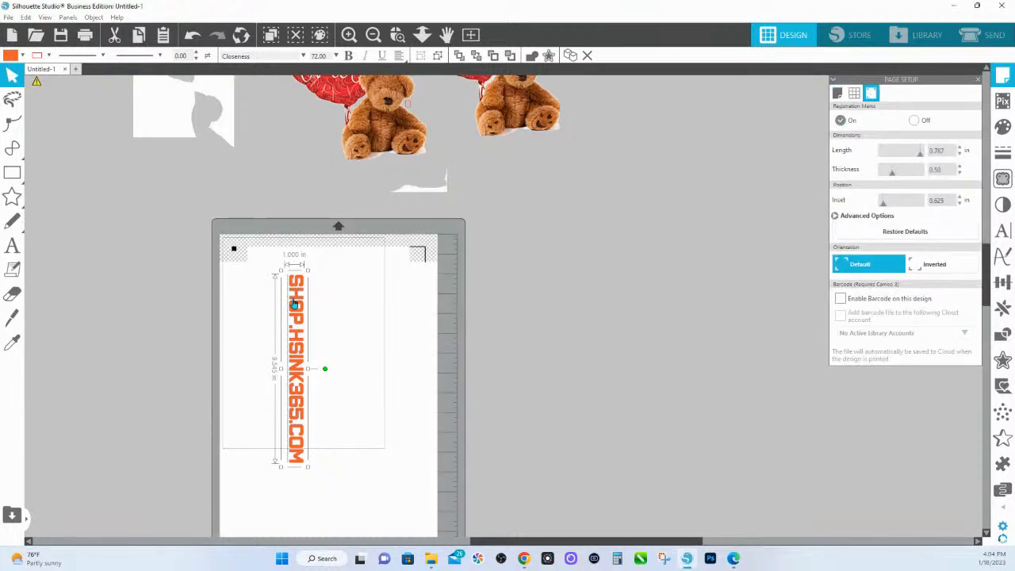
- Move the vertical web address text beside the upper-left registration mark and enlarge it to about 14.6 in long
{"action": "left_click_drag", "start_coordinate": [295, 304], "coordinate": [269, 289]}
{"action": "scroll", "coordinate": [371, 368], "scroll_direction": "down", "scroll_amount": 3}
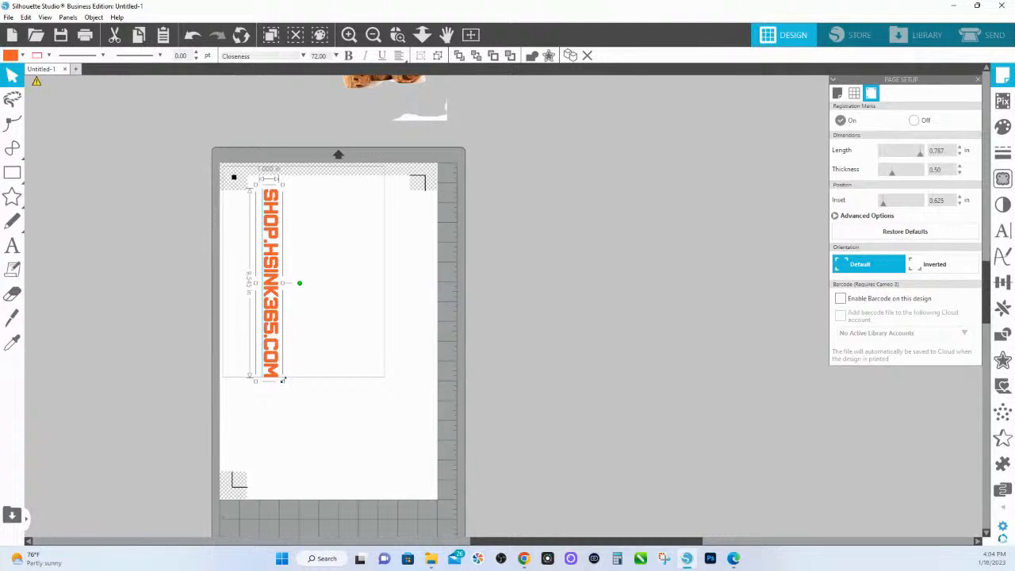
{"action": "left_click_drag", "start_coordinate": [283, 380], "coordinate": [358, 478]}
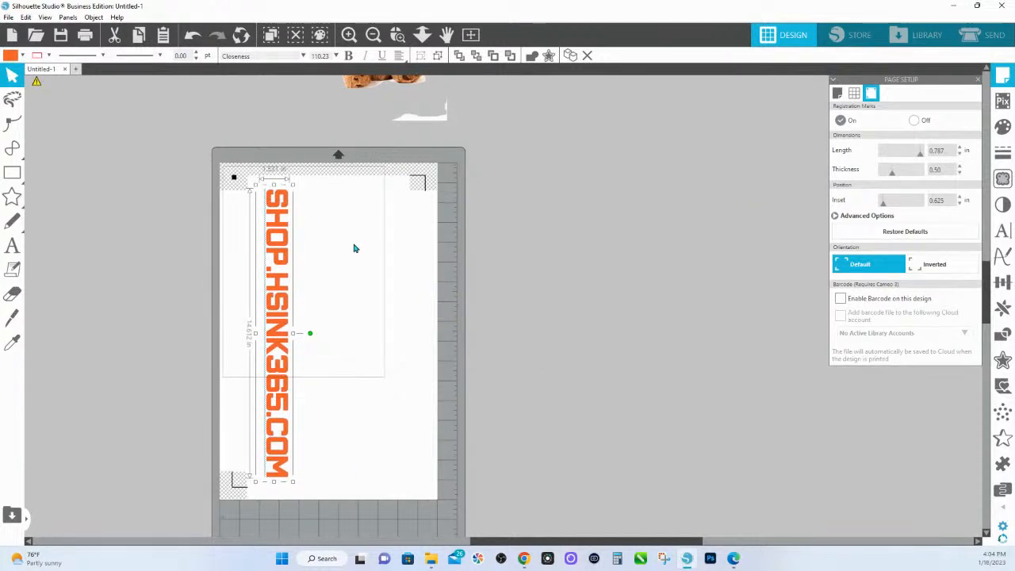
{"action": "left_click", "coordinate": [302, 243]}
{"action": "left_click", "coordinate": [292, 240]}
- Subtract the hand-drawn gap shape from the right-hand balloon and bear picture
{"action": "scroll", "coordinate": [351, 294], "scroll_direction": "up", "scroll_amount": 3}
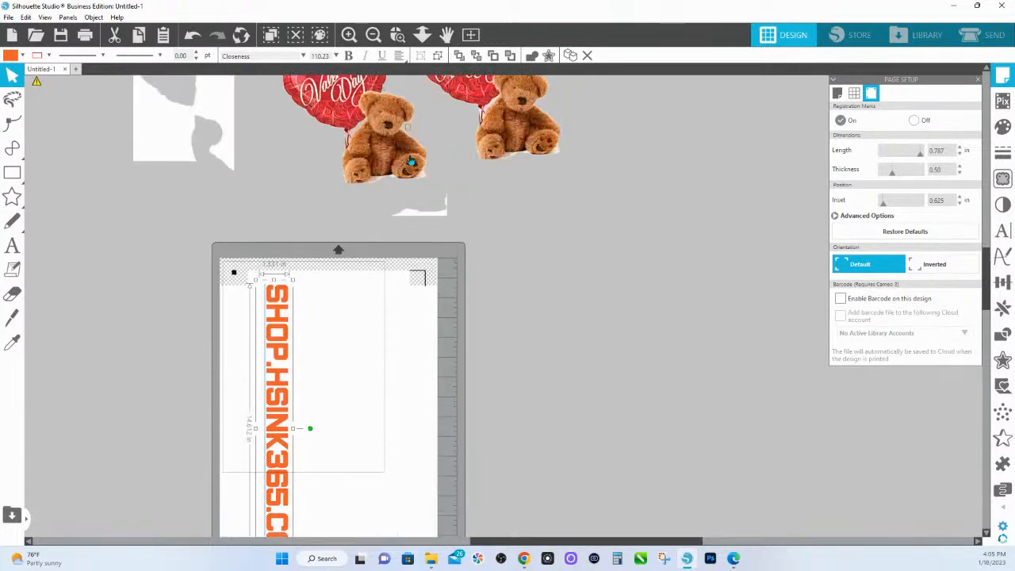
{"action": "left_click", "coordinate": [422, 34]}
{"action": "left_click_drag", "start_coordinate": [494, 136], "coordinate": [476, 106]}
{"action": "left_click", "coordinate": [422, 34]}
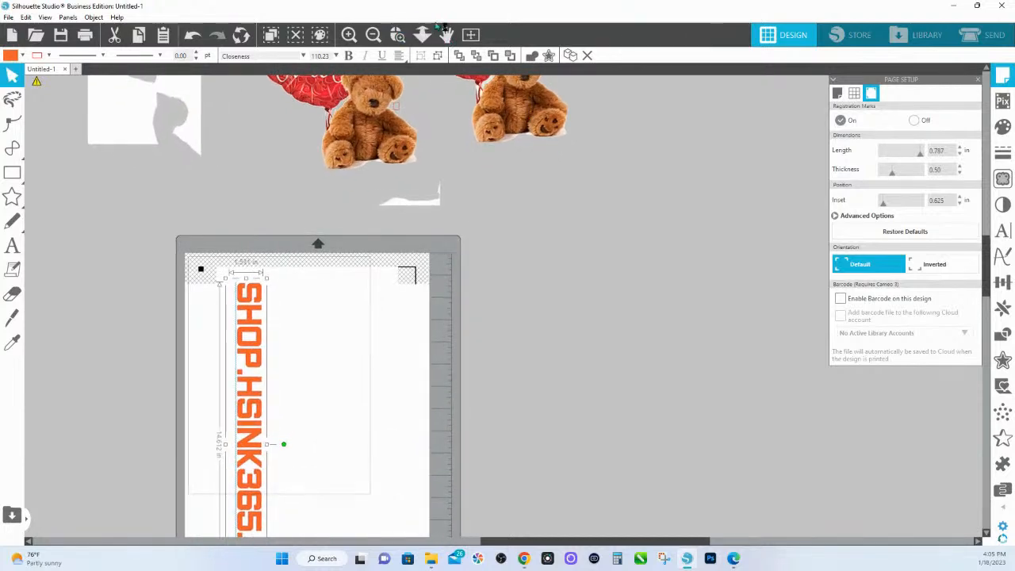
{"action": "left_click", "coordinate": [374, 35]}
{"action": "left_click", "coordinate": [422, 35]}
{"action": "left_click_drag", "start_coordinate": [478, 109], "coordinate": [526, 173]}
{"action": "left_click", "coordinate": [557, 268]}
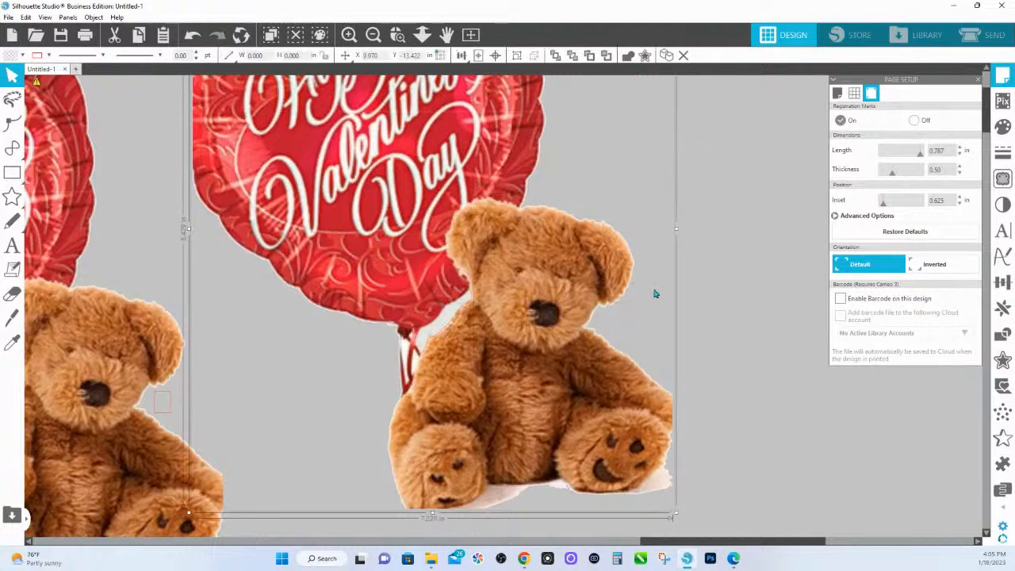
{"action": "left_click", "coordinate": [1003, 333]}
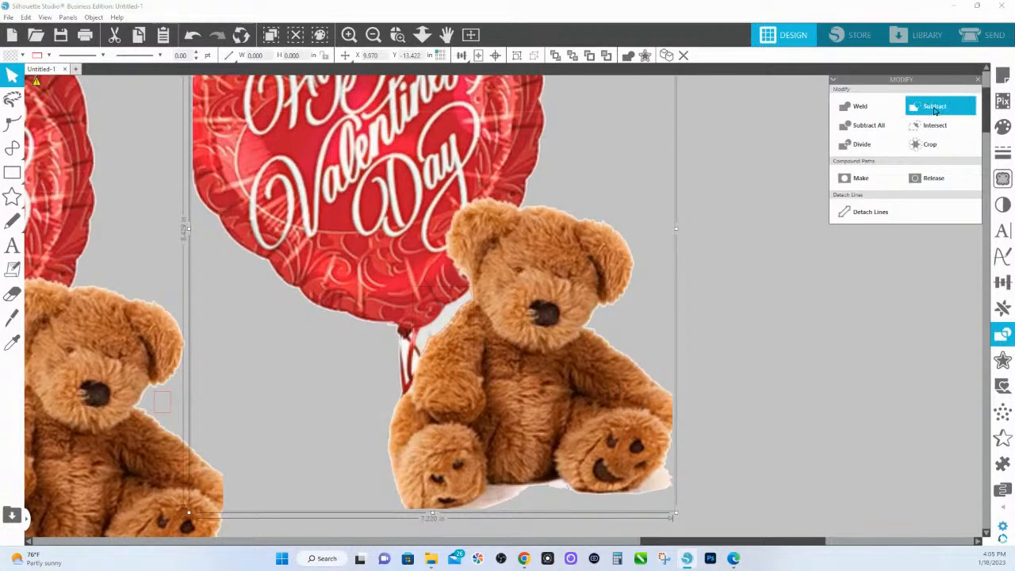
{"action": "left_click", "coordinate": [935, 107]}
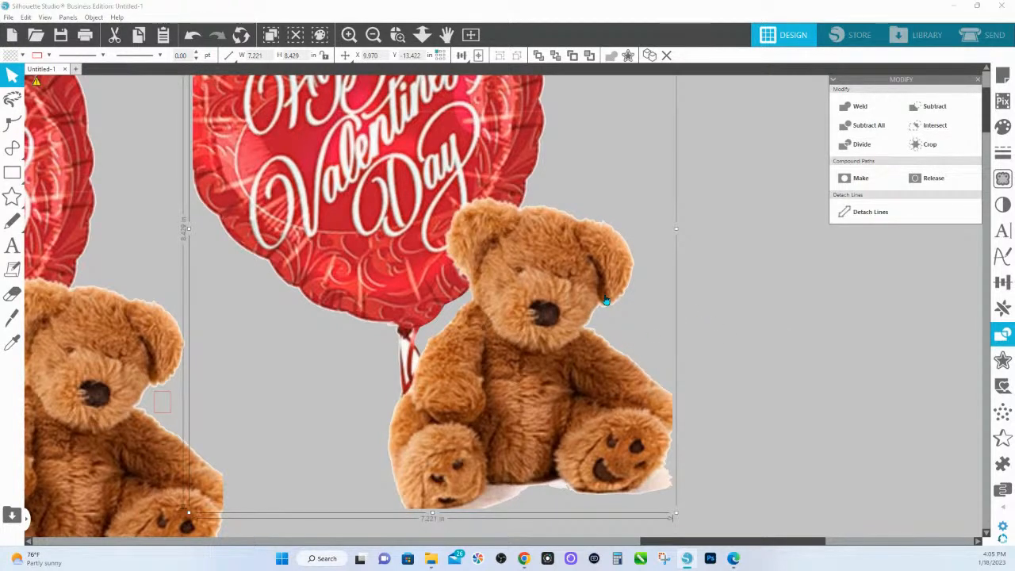
- Examine the outline points around the ribbon on the right-hand picture and compare them with the left-hand picture's outline
{"action": "double_click", "coordinate": [559, 283]}
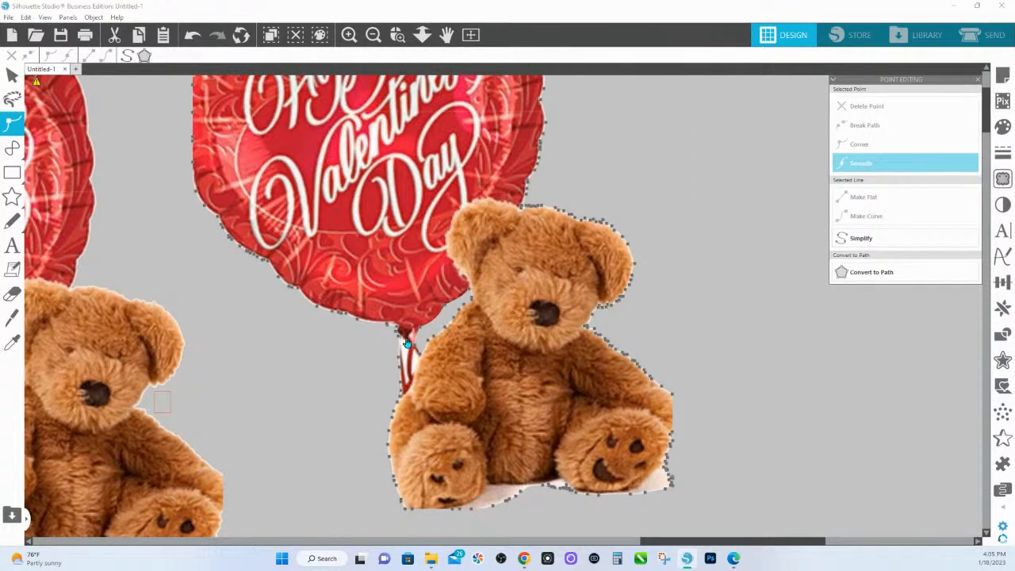
{"action": "left_click", "coordinate": [398, 34]}
{"action": "left_click_drag", "start_coordinate": [389, 339], "coordinate": [449, 400]}
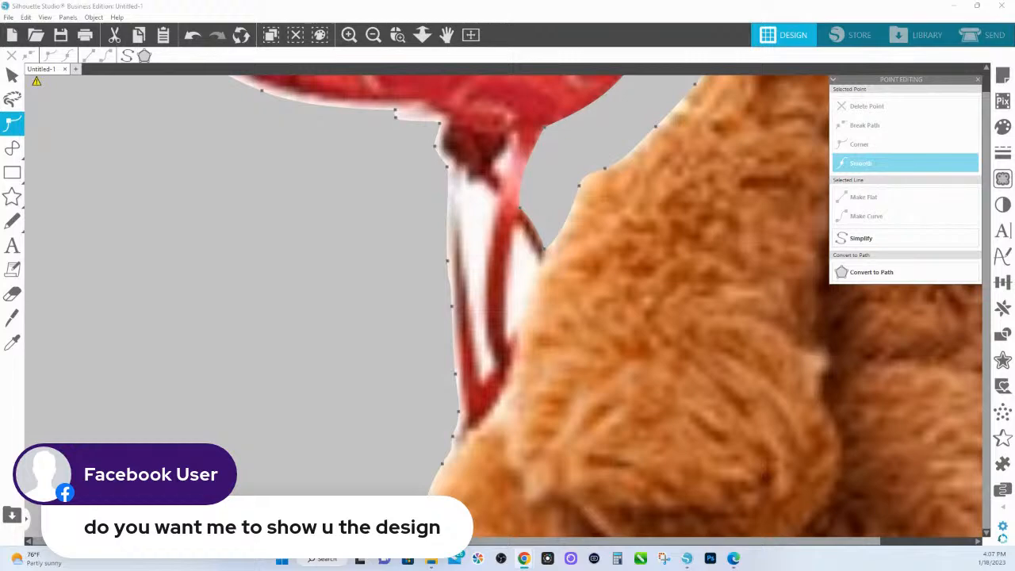
{"action": "left_click", "coordinate": [422, 34]}
{"action": "left_click_drag", "start_coordinate": [460, 258], "coordinate": [471, 119]}
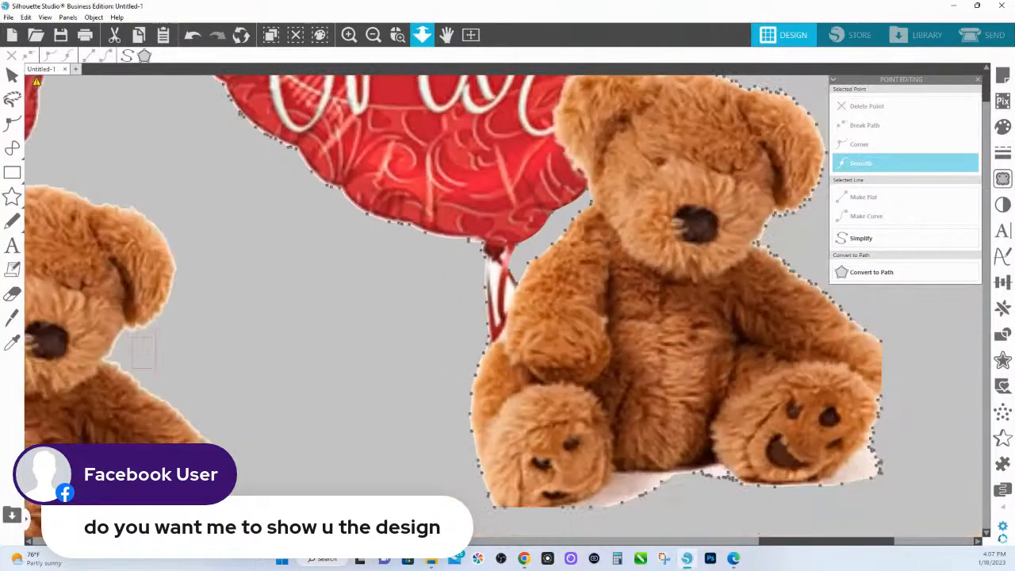
{"action": "left_click", "coordinate": [422, 35]}
{"action": "left_click", "coordinate": [422, 34]}
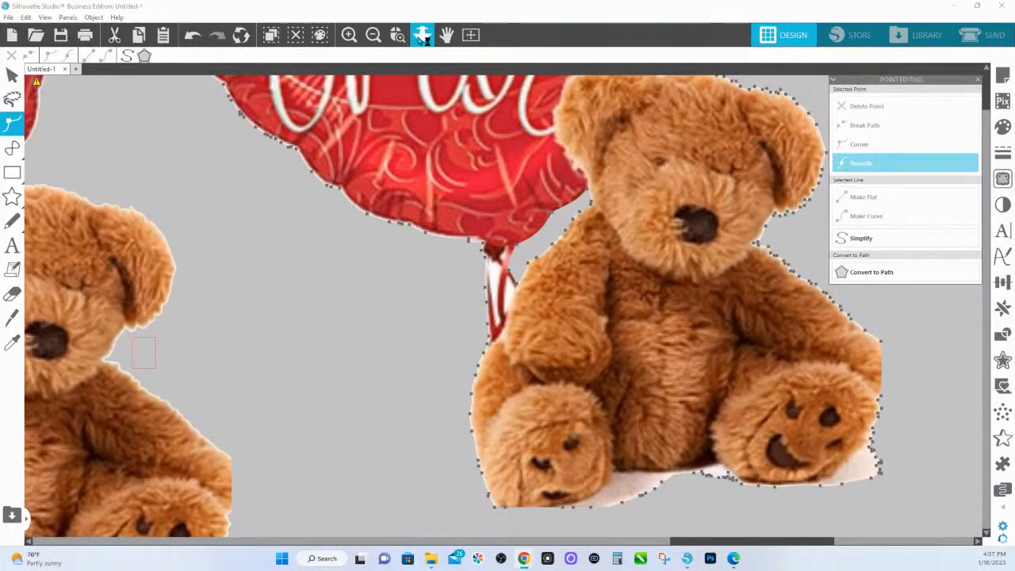
{"action": "left_click_drag", "start_coordinate": [432, 193], "coordinate": [521, 87]}
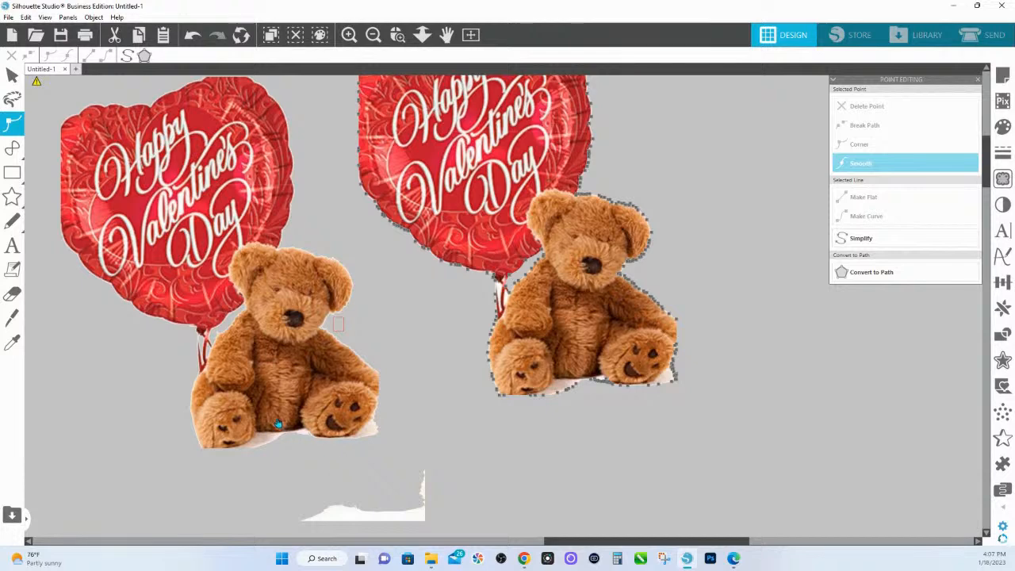
{"action": "left_click_drag", "start_coordinate": [300, 355], "coordinate": [296, 356]}
{"action": "left_click", "coordinate": [290, 392]}
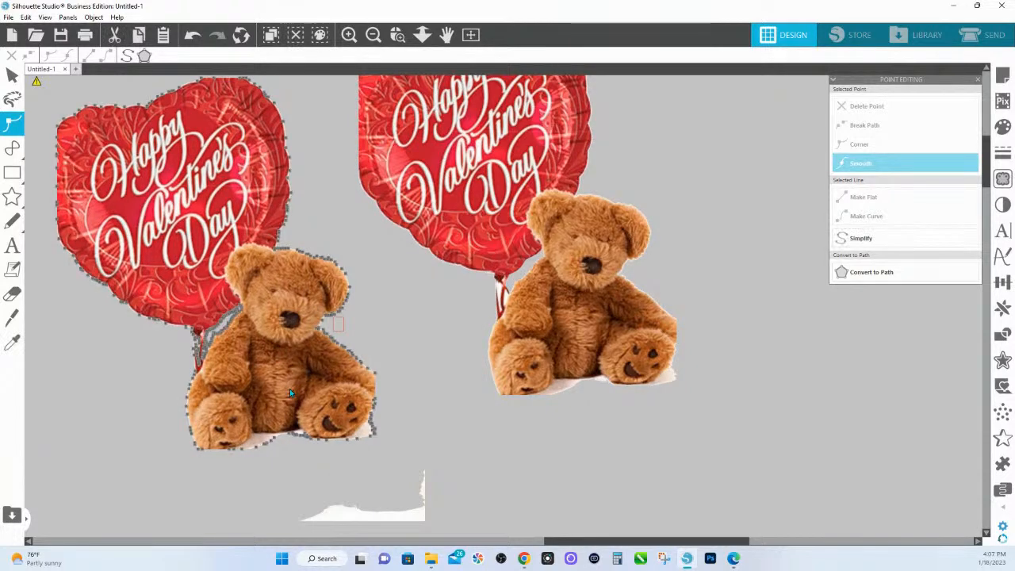
{"action": "left_click", "coordinate": [414, 469]}
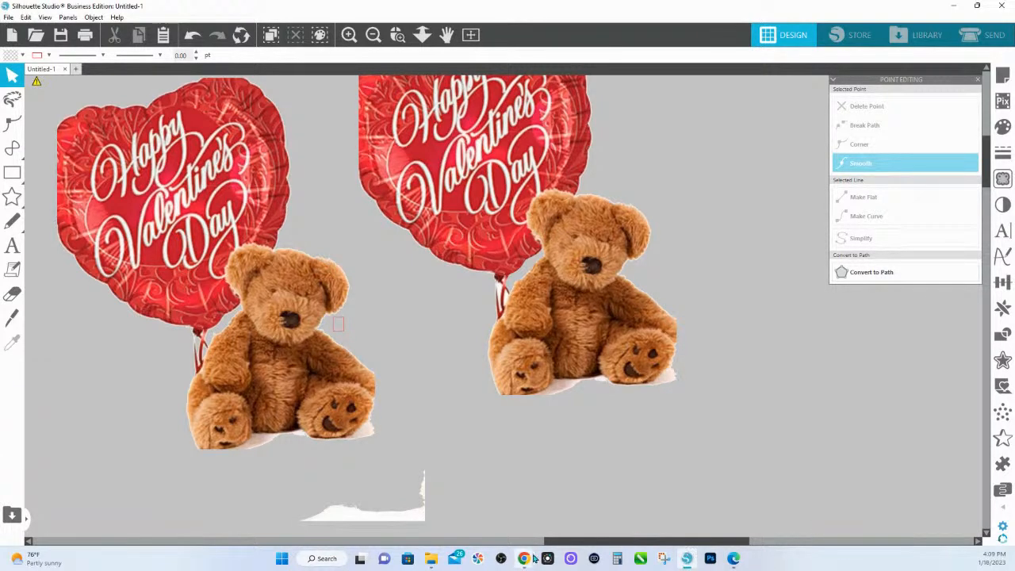
- Switch to File Explorer and bring the "disney princess group" image from the eliteekreations drive into the design
{"action": "left_click", "coordinate": [431, 558]}
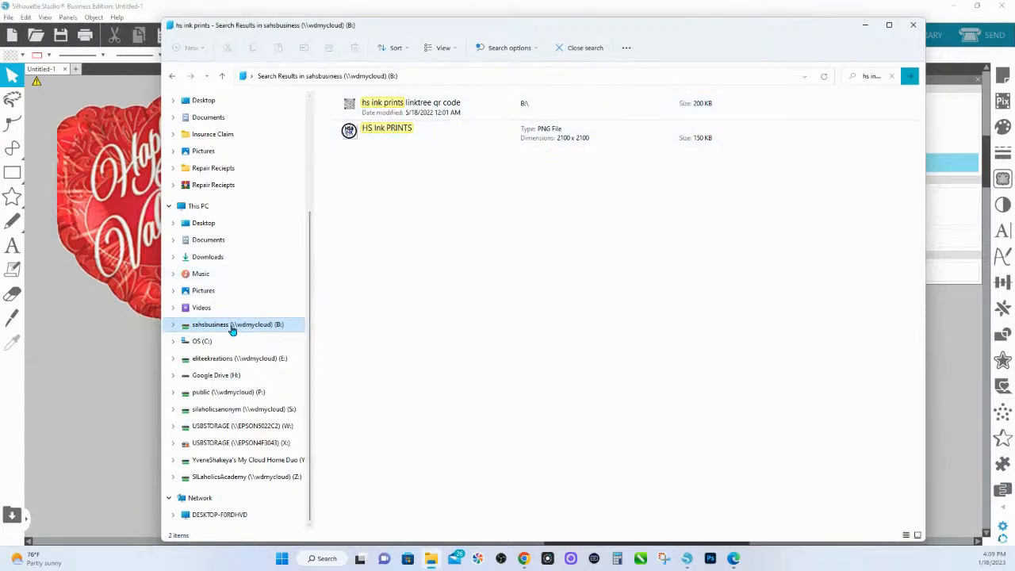
{"action": "left_click", "coordinate": [237, 374]}
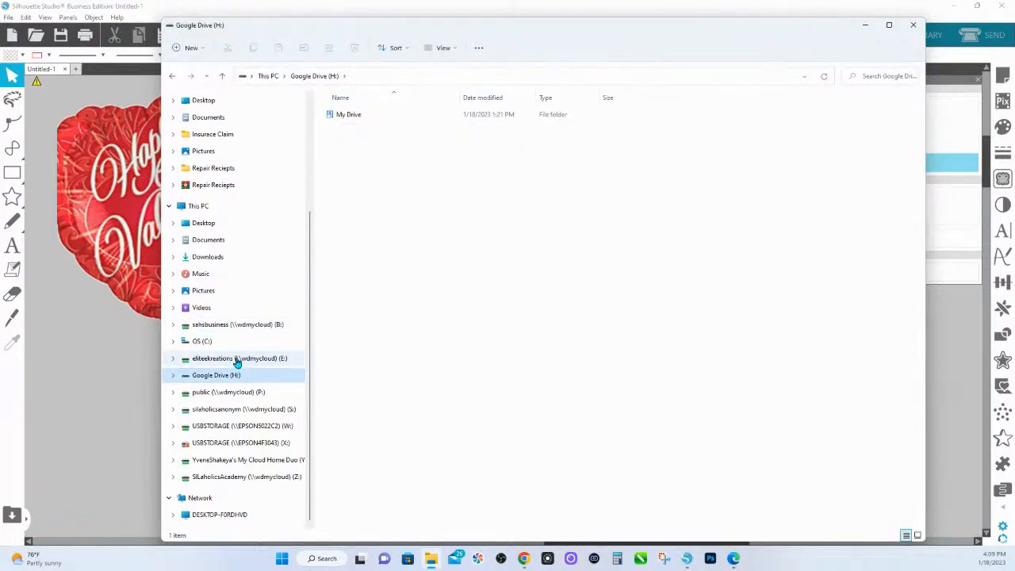
{"action": "left_click", "coordinate": [236, 359]}
{"action": "scroll", "coordinate": [491, 302], "scroll_direction": "down", "scroll_amount": 5}
{"action": "scroll", "coordinate": [495, 325], "scroll_direction": "down", "scroll_amount": 20}
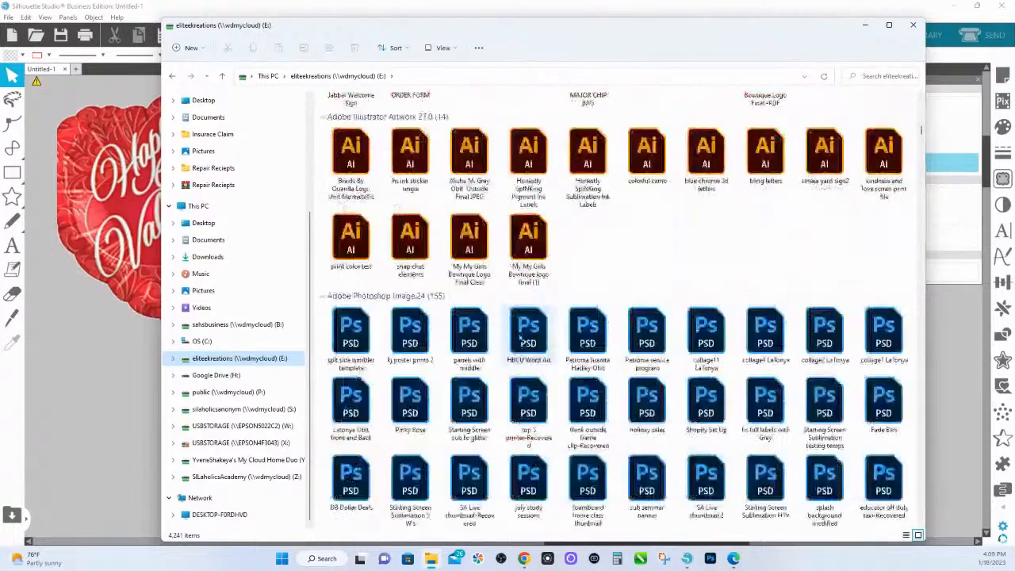
{"action": "scroll", "coordinate": [516, 327], "scroll_direction": "down", "scroll_amount": 12}
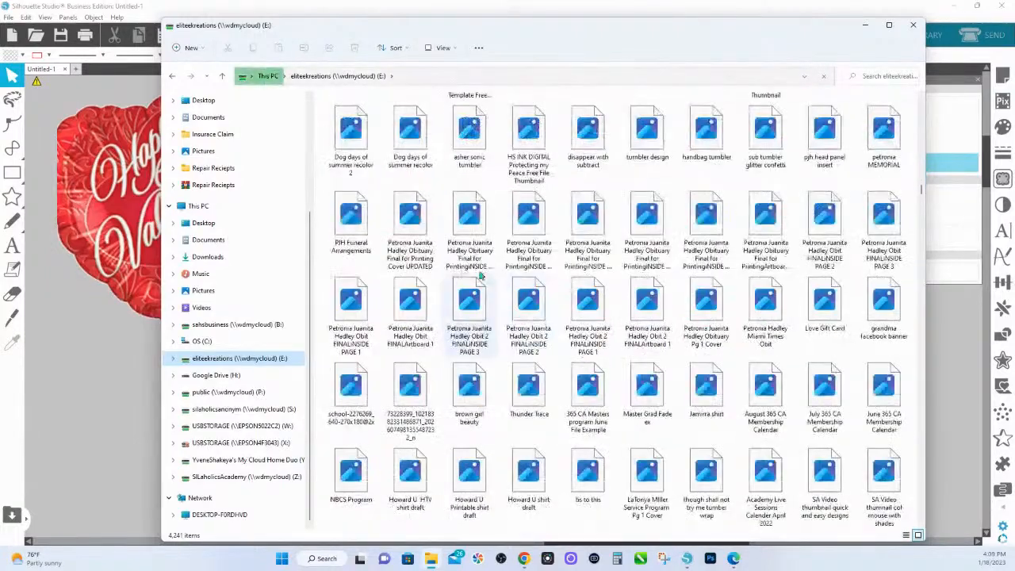
{"action": "scroll", "coordinate": [499, 238], "scroll_direction": "up", "scroll_amount": 10}
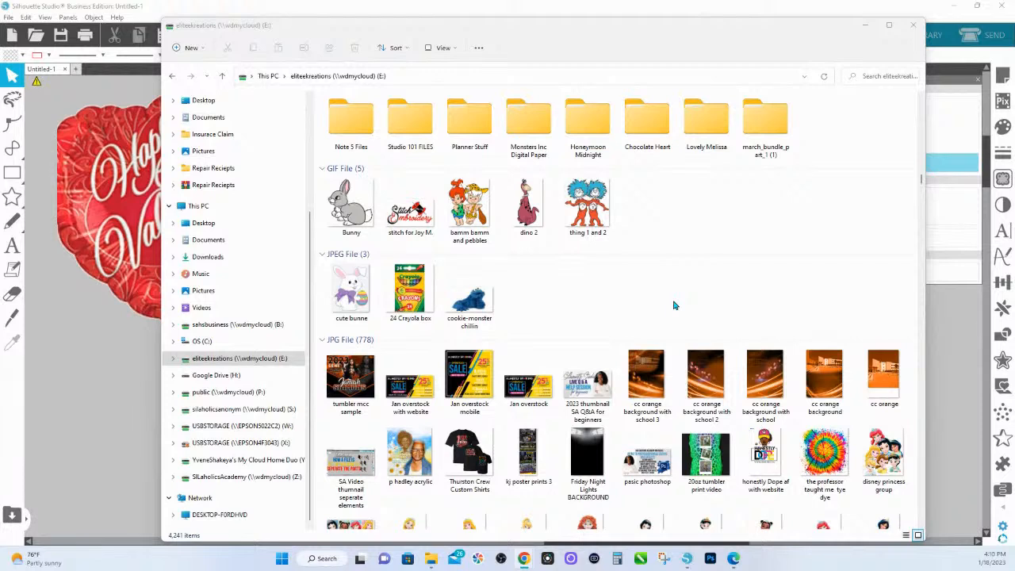
{"action": "left_click", "coordinate": [586, 217]}
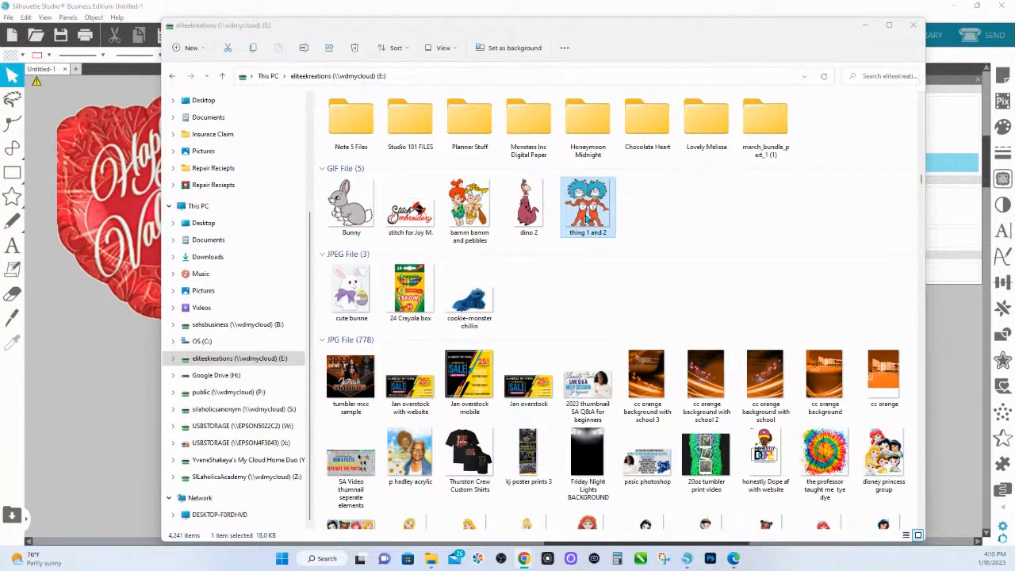
{"action": "scroll", "coordinate": [883, 381], "scroll_direction": "down", "scroll_amount": 8}
{"action": "scroll", "coordinate": [888, 400], "scroll_direction": "up", "scroll_amount": 3}
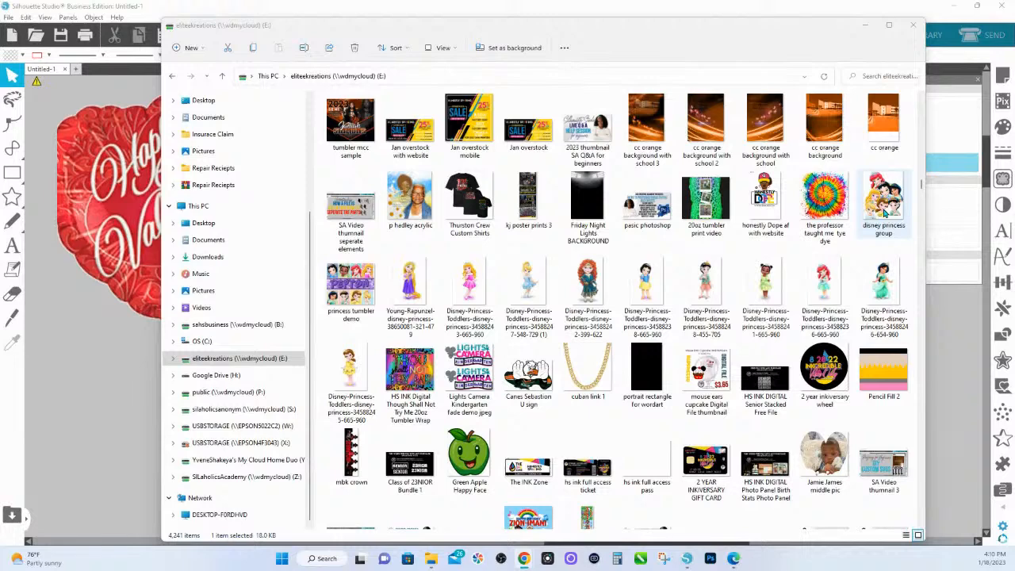
{"action": "left_click_drag", "start_coordinate": [891, 208], "coordinate": [119, 434]}
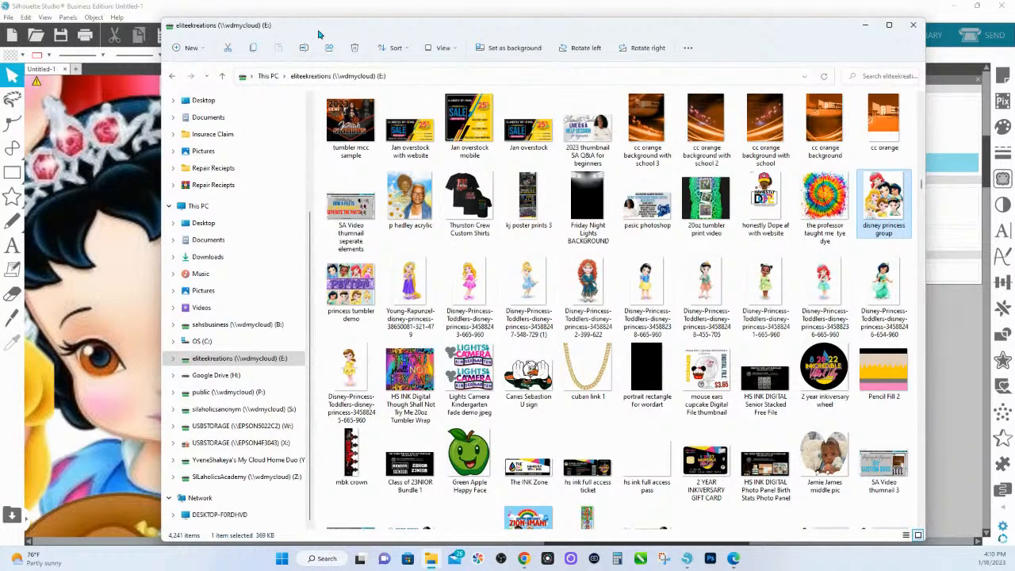
- Return to Silhouette Studio and move the princess image to the empty area right of the balloon and bear pictures
{"action": "left_click", "coordinate": [369, 9]}
{"action": "left_click", "coordinate": [421, 34]}
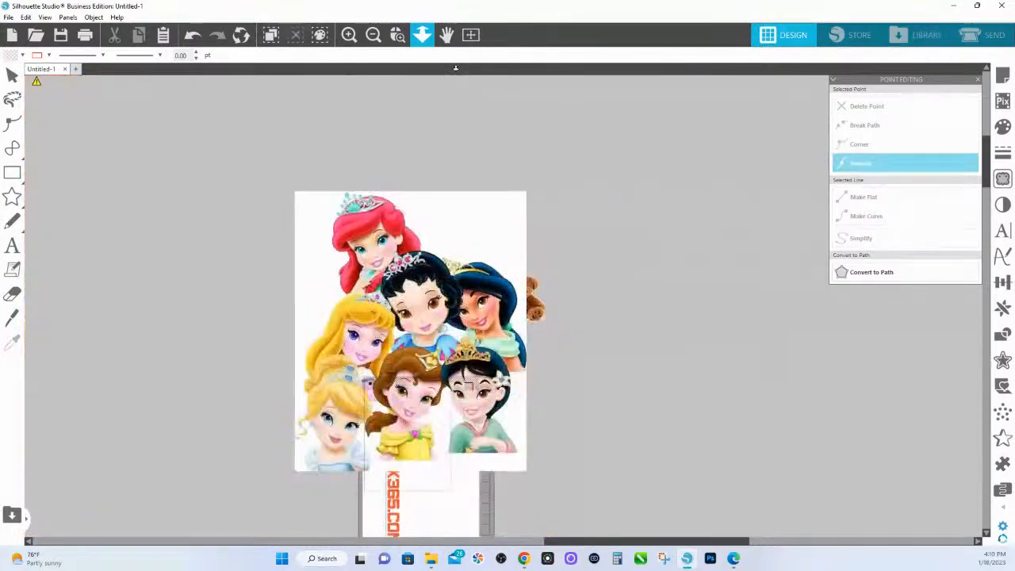
{"action": "left_click_drag", "start_coordinate": [304, 277], "coordinate": [674, 248]}
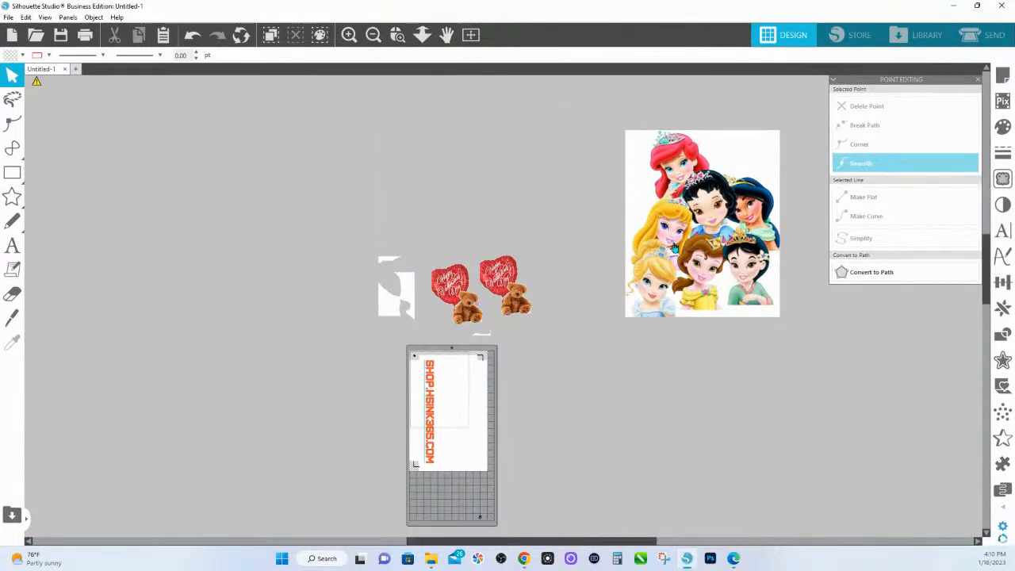
- Mark a trace area about 32 in wide that encloses the whole princess image
{"action": "left_click", "coordinate": [1002, 178]}
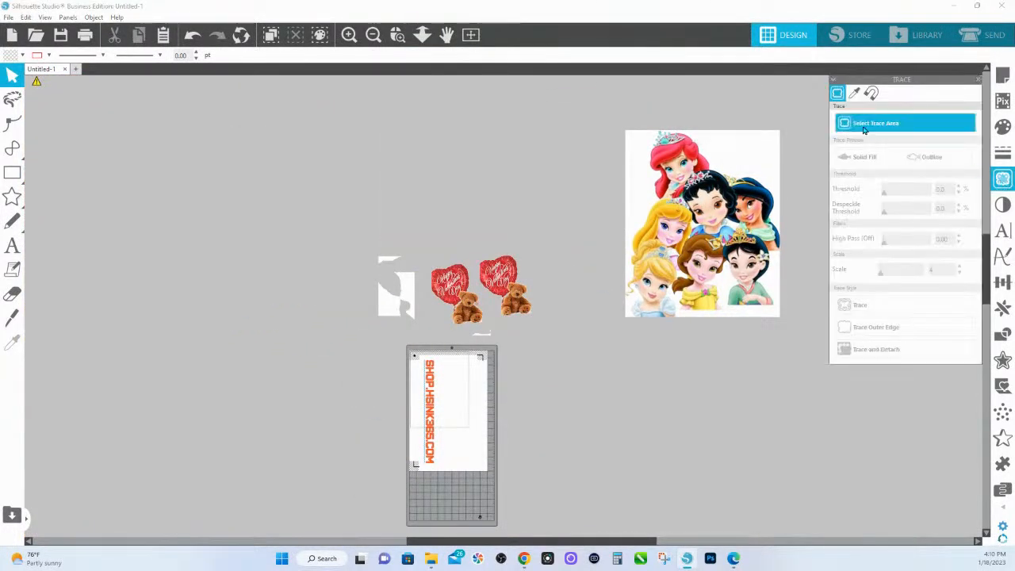
{"action": "left_click", "coordinate": [864, 130]}
{"action": "mouse_move", "coordinate": [591, 110]}
{"action": "left_mouse_down"}
{"action": "mouse_move", "coordinate": [814, 336]}
{"action": "mouse_move", "coordinate": [818, 355]}
{"action": "left_mouse_up"}
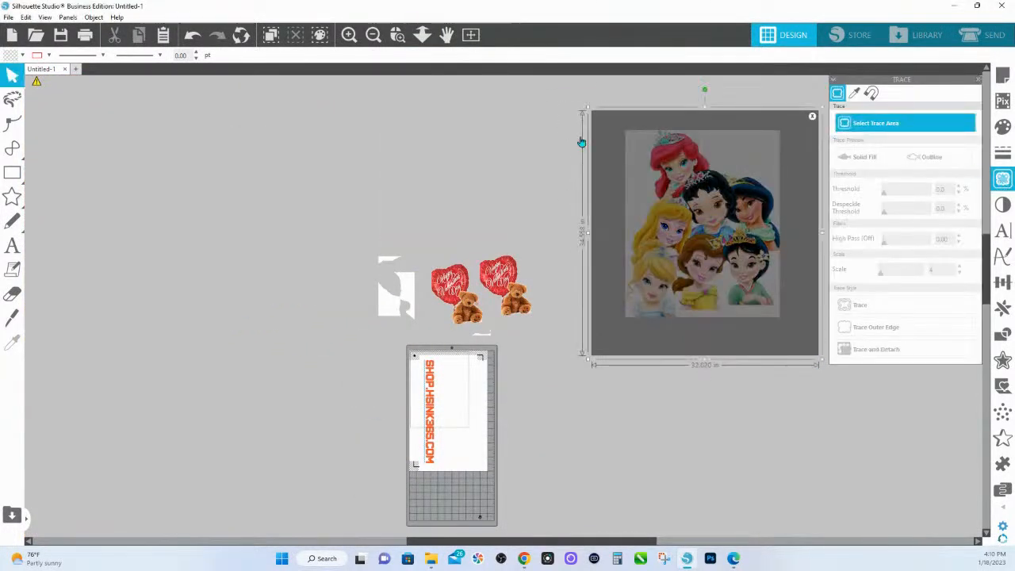
{"action": "left_click", "coordinate": [421, 36]}
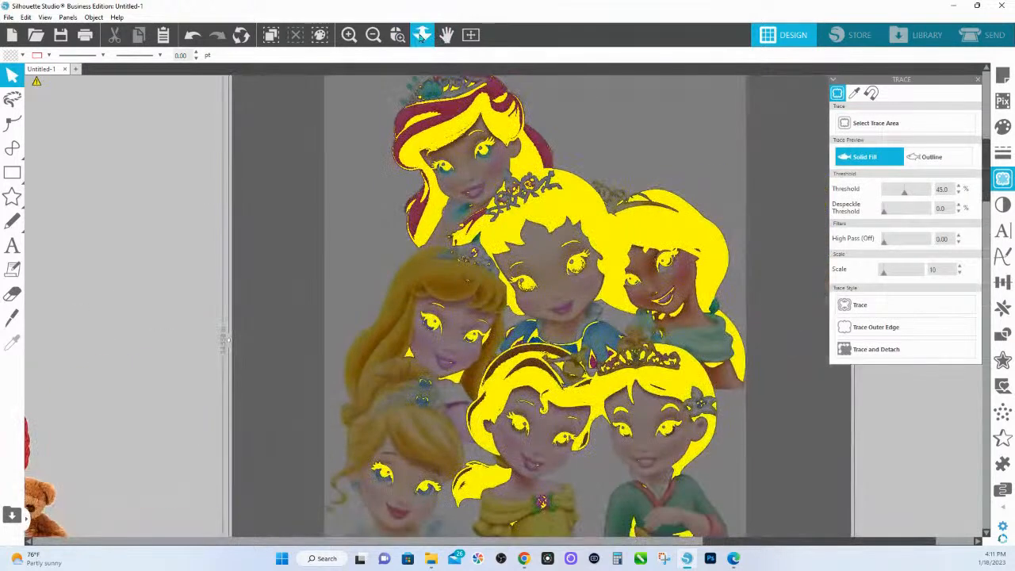
{"action": "left_click", "coordinate": [421, 36]}
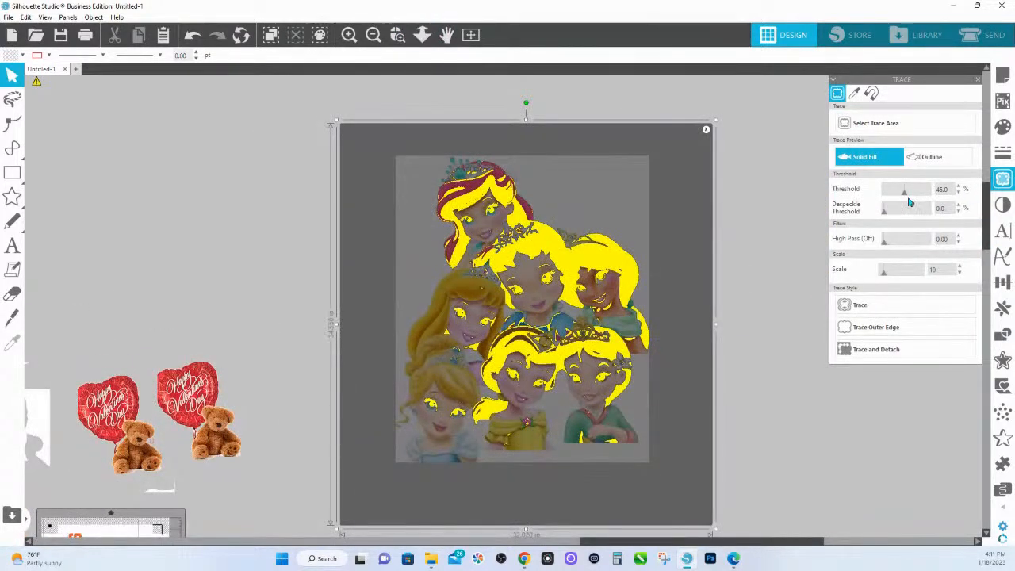
- Set the trace threshold to 97% and the scale to 4, and detach the princesses from their background with Trace and Detach
{"action": "left_click_drag", "start_coordinate": [905, 193], "coordinate": [928, 202]}
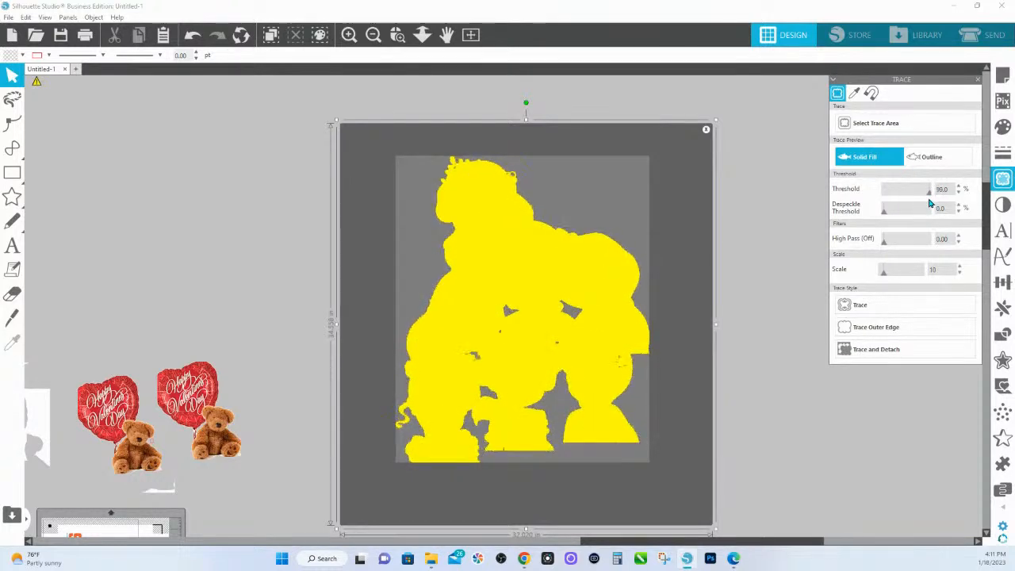
{"action": "left_click_drag", "start_coordinate": [930, 204], "coordinate": [929, 203]}
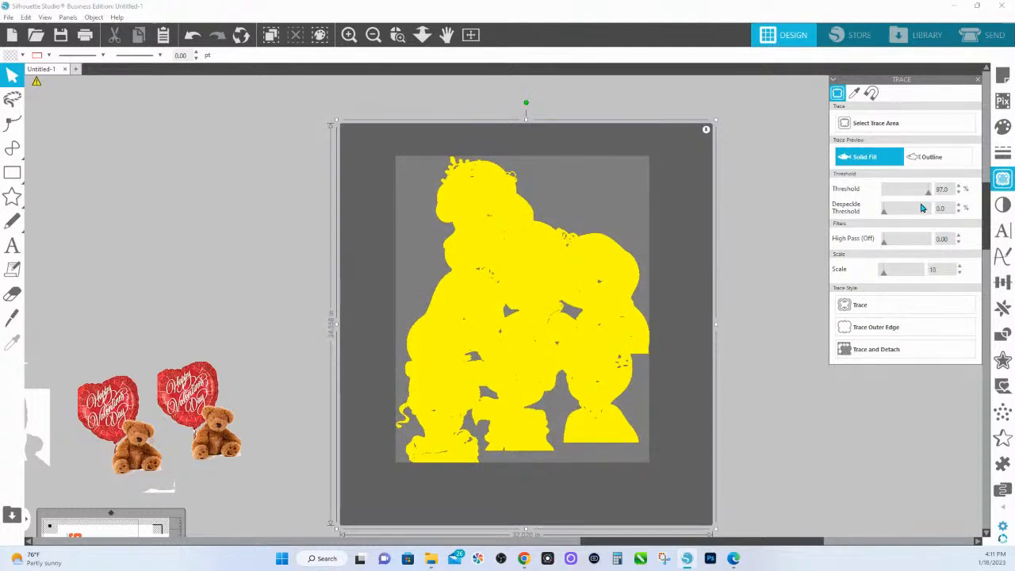
{"action": "left_click_drag", "start_coordinate": [888, 275], "coordinate": [812, 278]}
{"action": "left_click", "coordinate": [872, 354]}
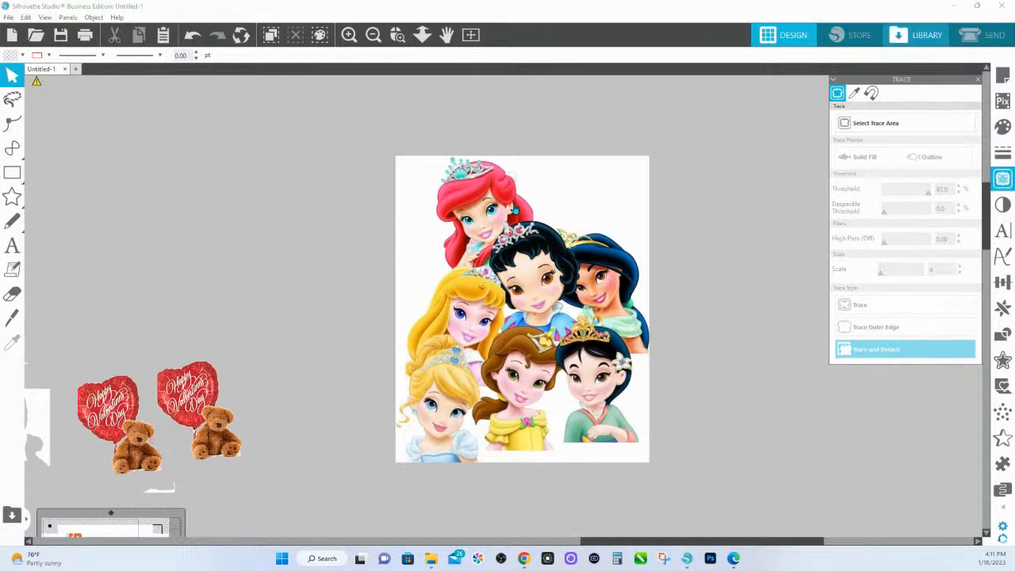
- Move the detached white background pieces away from the princess group and place the group in clear space
{"action": "mouse_move", "coordinate": [605, 211]}
{"action": "left_mouse_down"}
{"action": "mouse_move", "coordinate": [516, 67]}
{"action": "mouse_move", "coordinate": [307, 66]}
{"action": "left_mouse_up"}
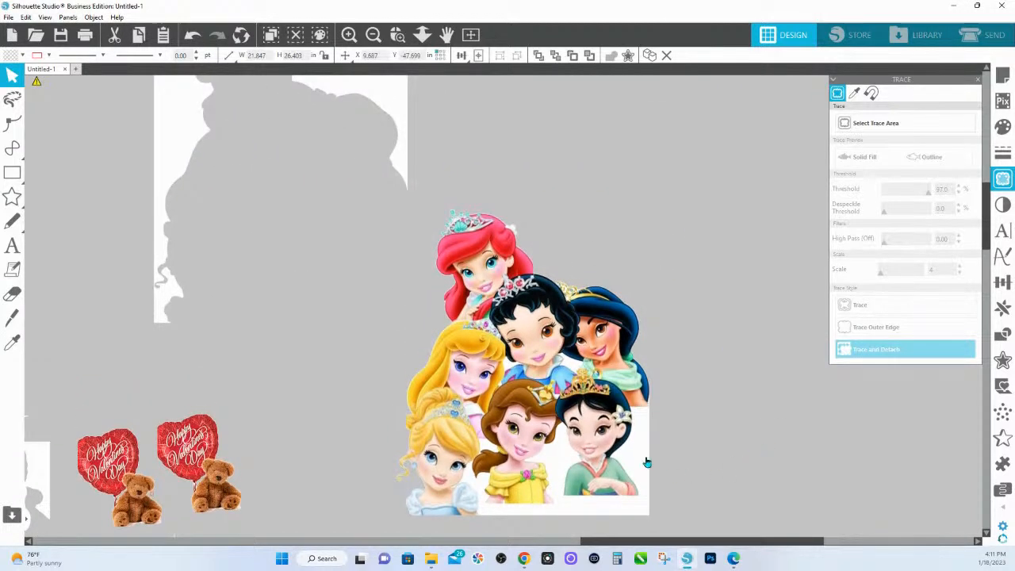
{"action": "left_click_drag", "start_coordinate": [647, 461], "coordinate": [807, 570]}
{"action": "left_click_drag", "start_coordinate": [534, 344], "coordinate": [615, 280]}
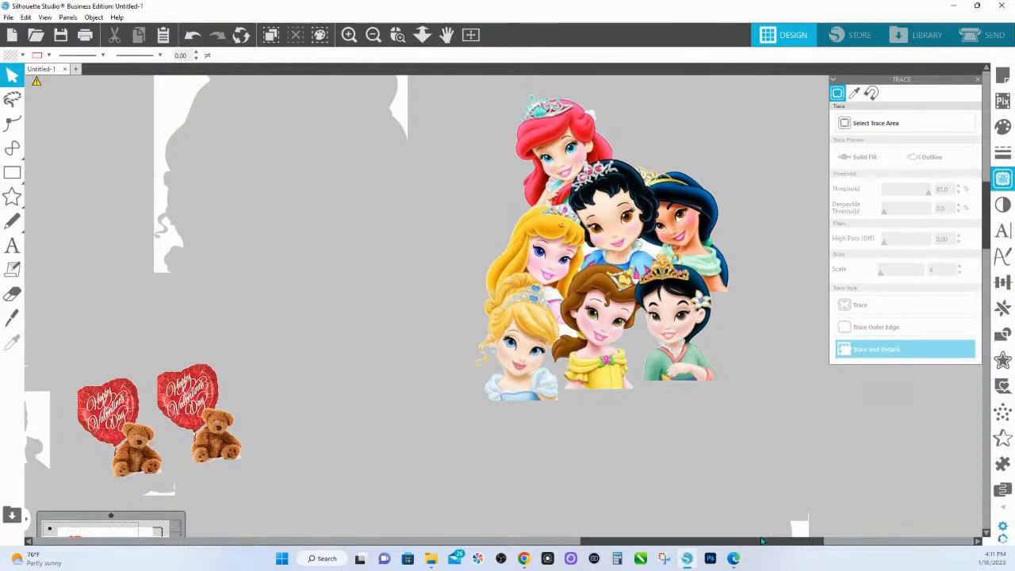
{"action": "left_click_drag", "start_coordinate": [798, 525], "coordinate": [264, 41]}
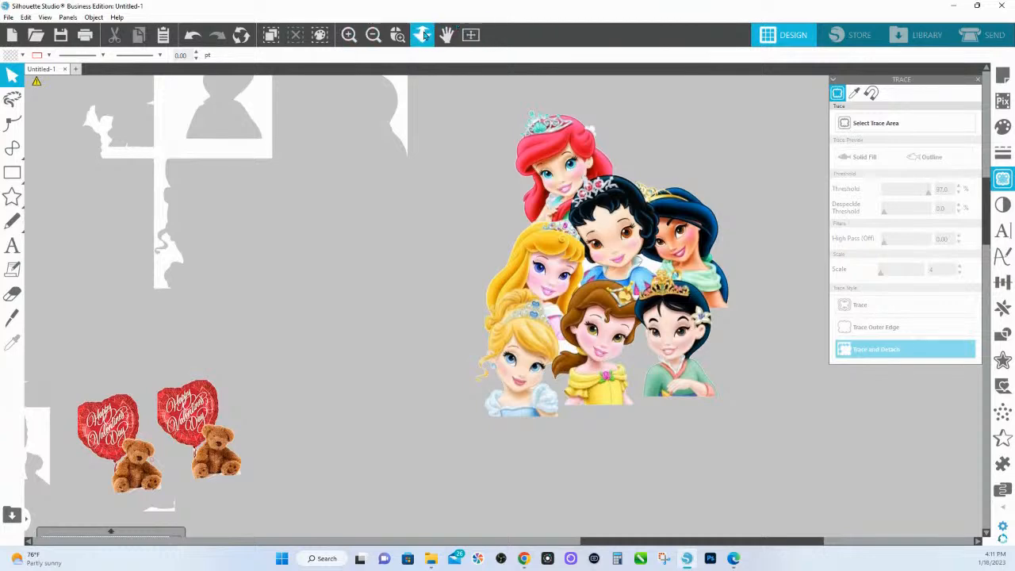
- Trace the middle of the princess group, covering the white gaps between the figures, with a 92% threshold
{"action": "left_click", "coordinate": [400, 36]}
{"action": "left_click_drag", "start_coordinate": [479, 227], "coordinate": [787, 424]}
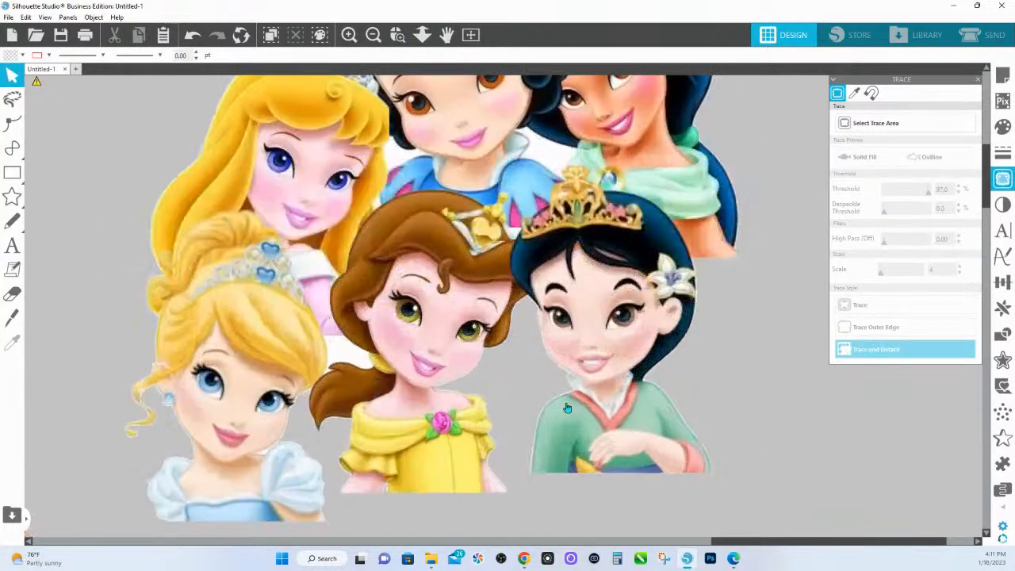
{"action": "scroll", "coordinate": [347, 360], "scroll_direction": "up", "scroll_amount": 2}
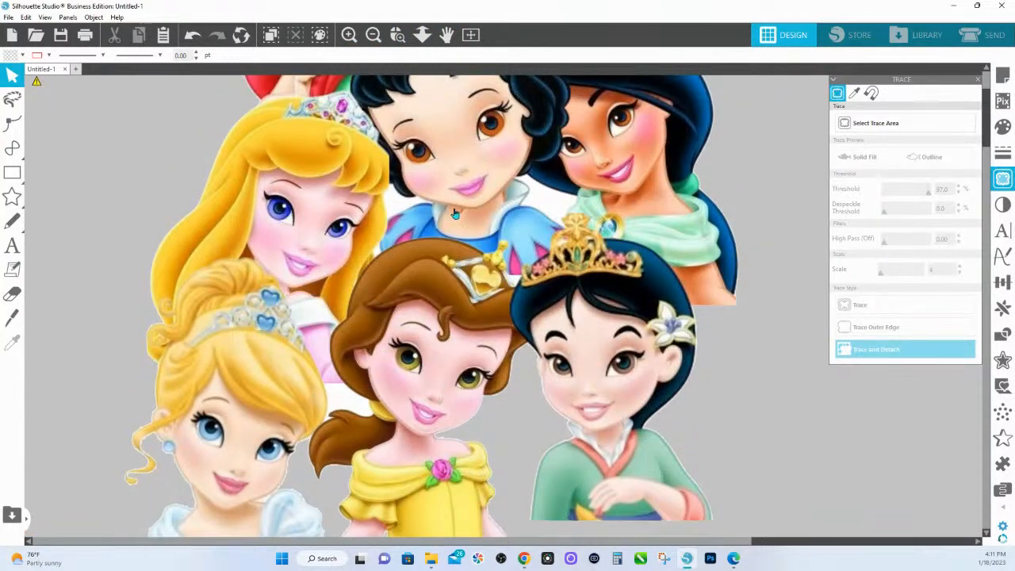
{"action": "left_click", "coordinate": [922, 126]}
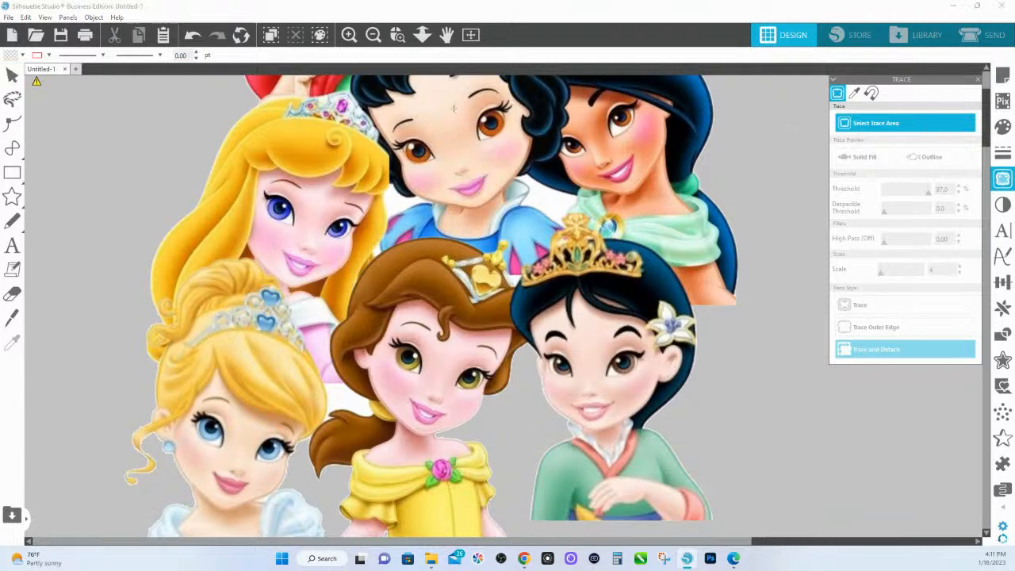
{"action": "mouse_move", "coordinate": [212, 110]}
{"action": "left_mouse_down"}
{"action": "mouse_move", "coordinate": [320, 125]}
{"action": "mouse_move", "coordinate": [638, 304]}
{"action": "left_mouse_up"}
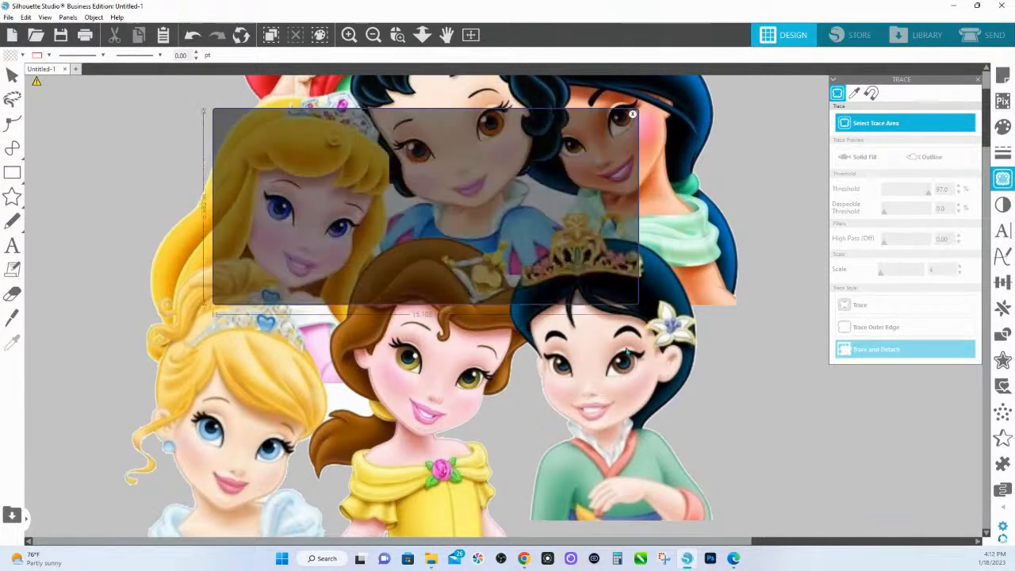
{"action": "left_click_drag", "start_coordinate": [626, 350], "coordinate": [626, 461]}
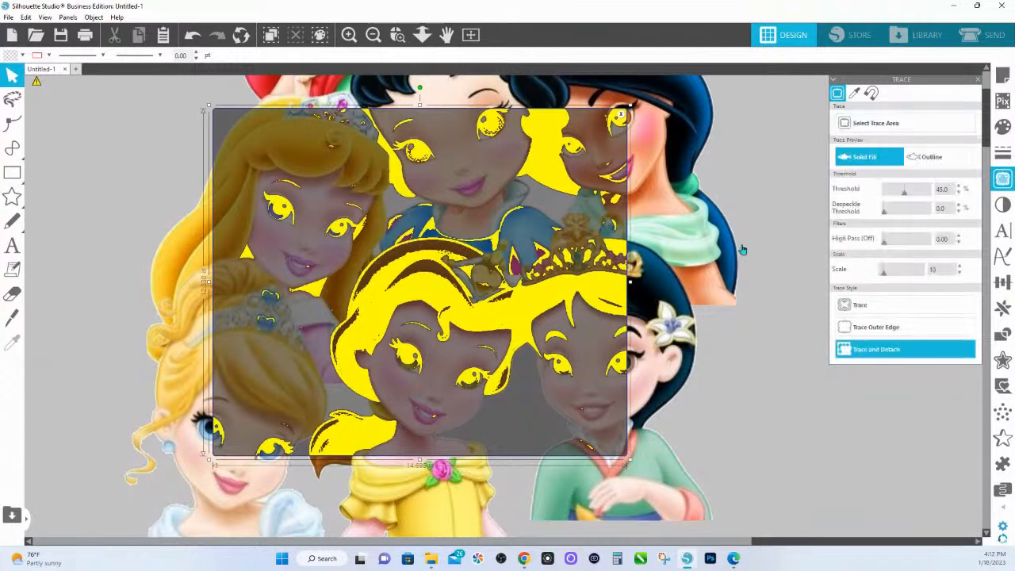
{"action": "left_click_drag", "start_coordinate": [905, 194], "coordinate": [927, 200]}
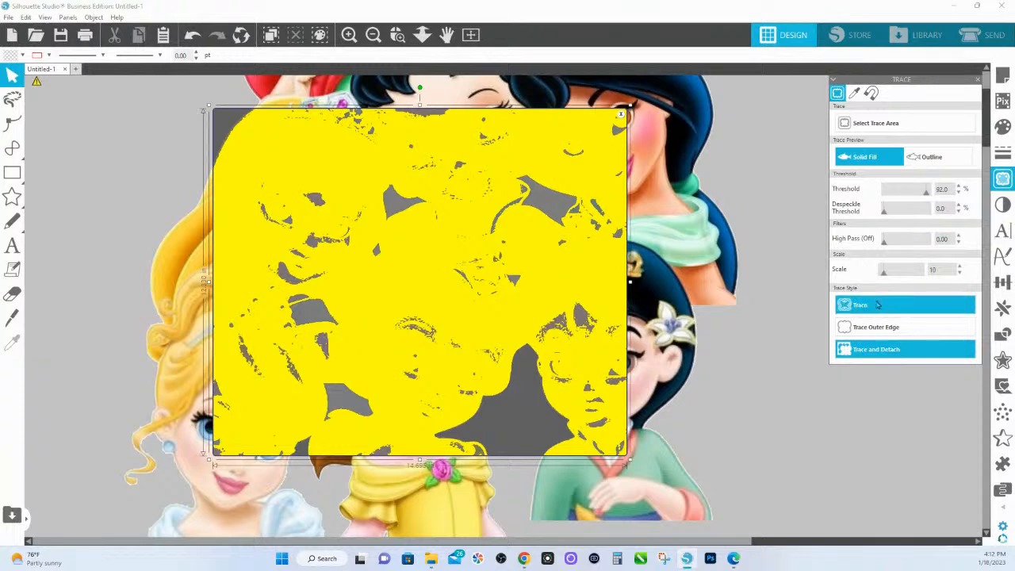
{"action": "left_click", "coordinate": [877, 306]}
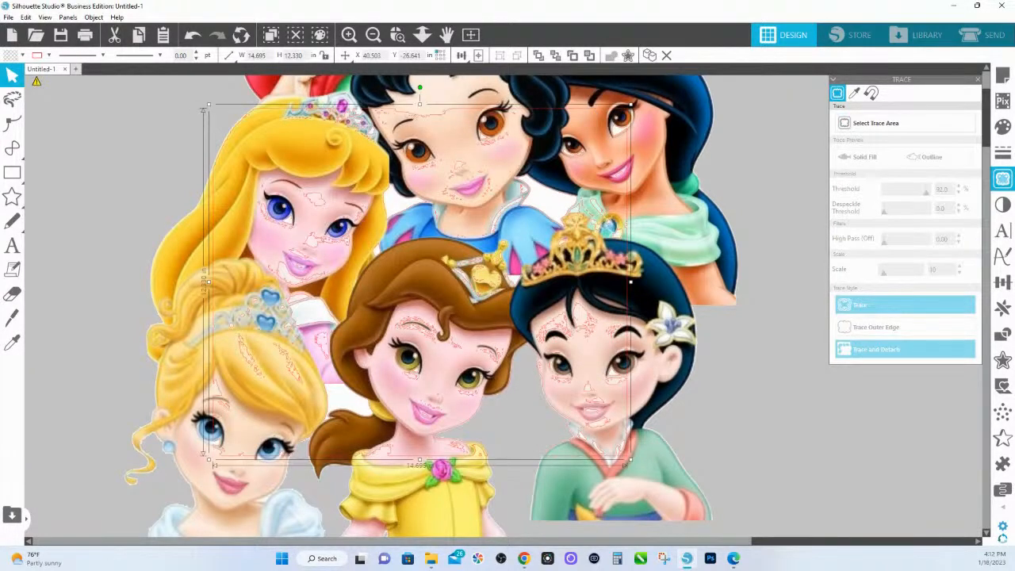
- Fill the new trace with light orange and release its compound path
{"action": "left_click", "coordinate": [1002, 127]}
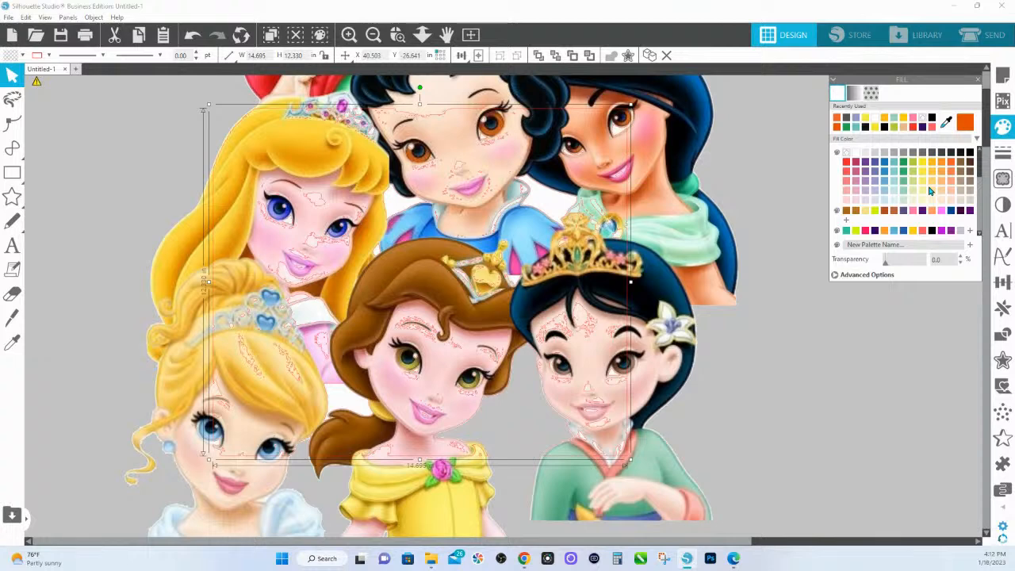
{"action": "left_click", "coordinate": [930, 191]}
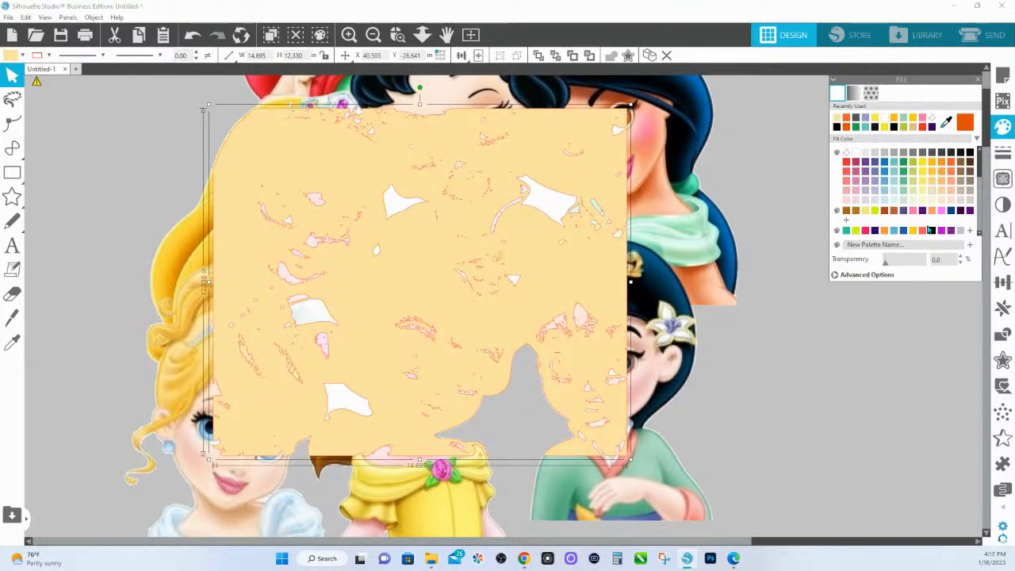
{"action": "right_click", "coordinate": [561, 154]}
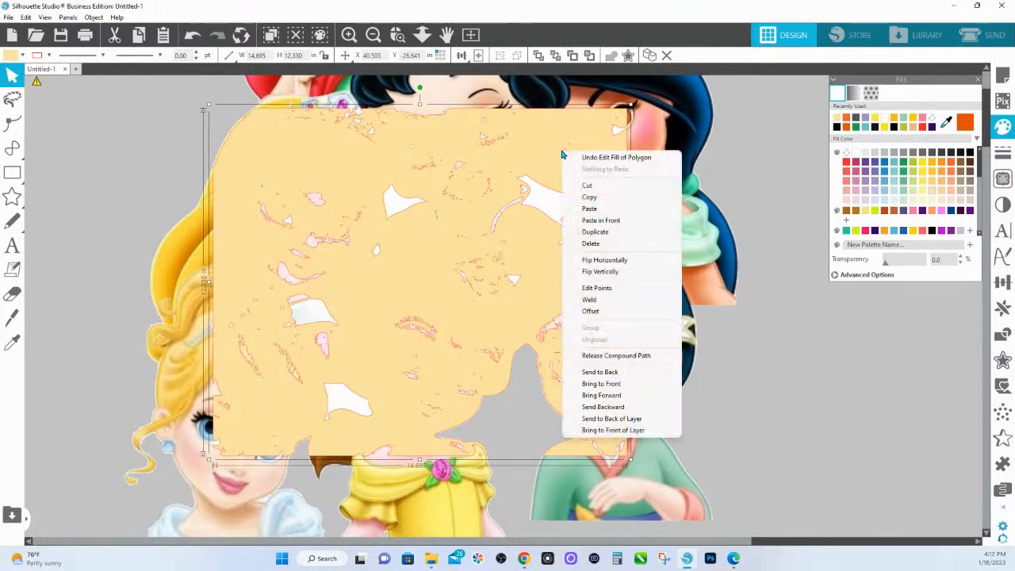
{"action": "left_click", "coordinate": [599, 356]}
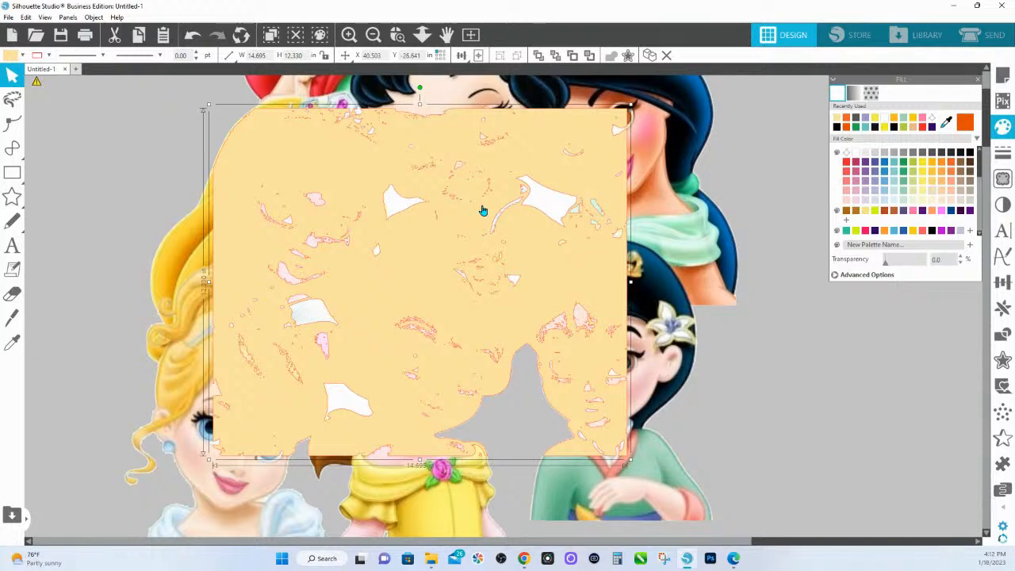
- Set the released pieces' fill transparency to 66% and delete all of them except those covering the white gaps
{"action": "left_click", "coordinate": [908, 266]}
{"action": "left_click", "coordinate": [912, 270]}
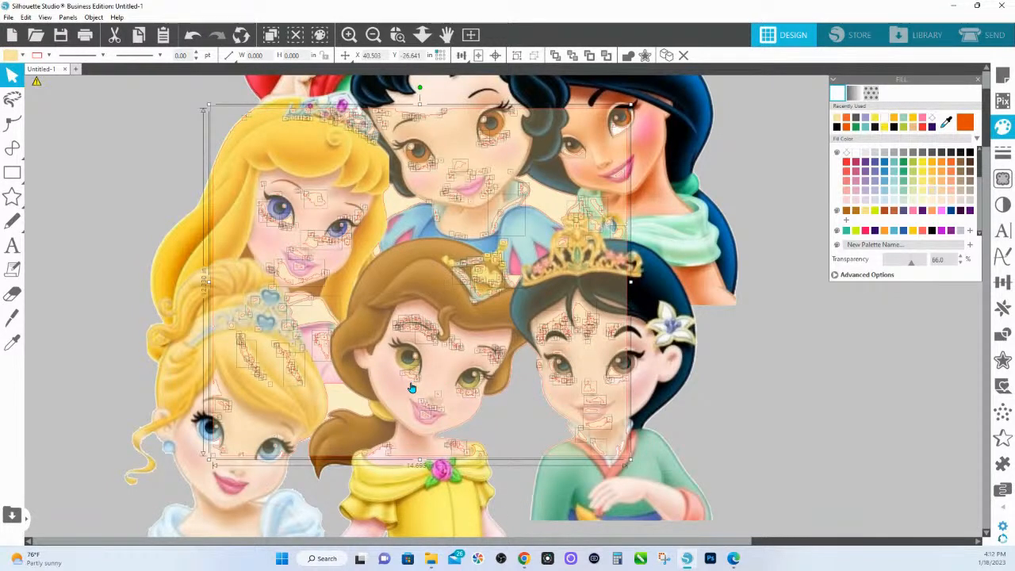
{"action": "key", "text": "Delete"}
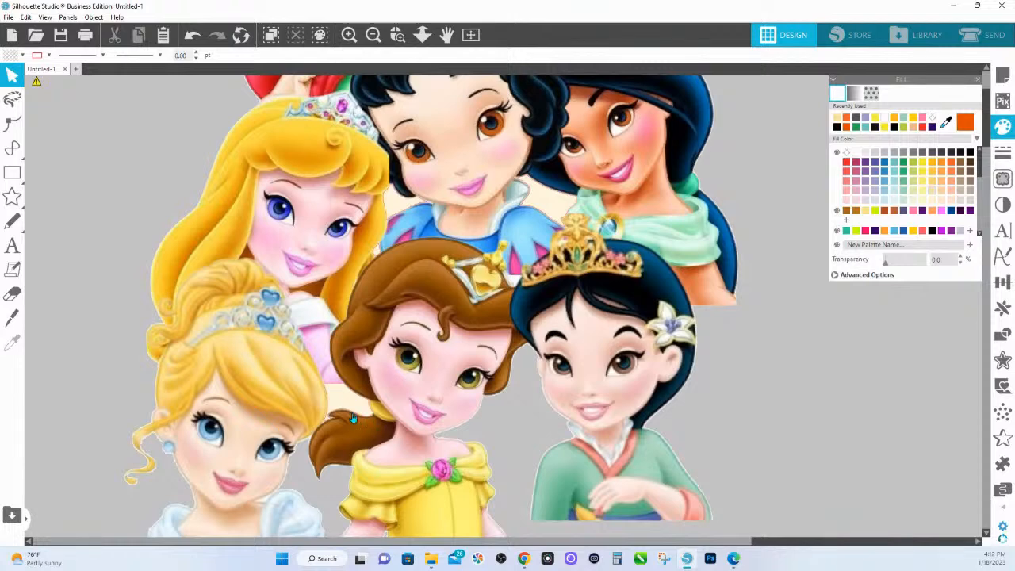
- Subtract the gap shapes from the princess image and show the resulting outline's edit points
{"action": "left_click_drag", "start_coordinate": [143, 108], "coordinate": [599, 463]}
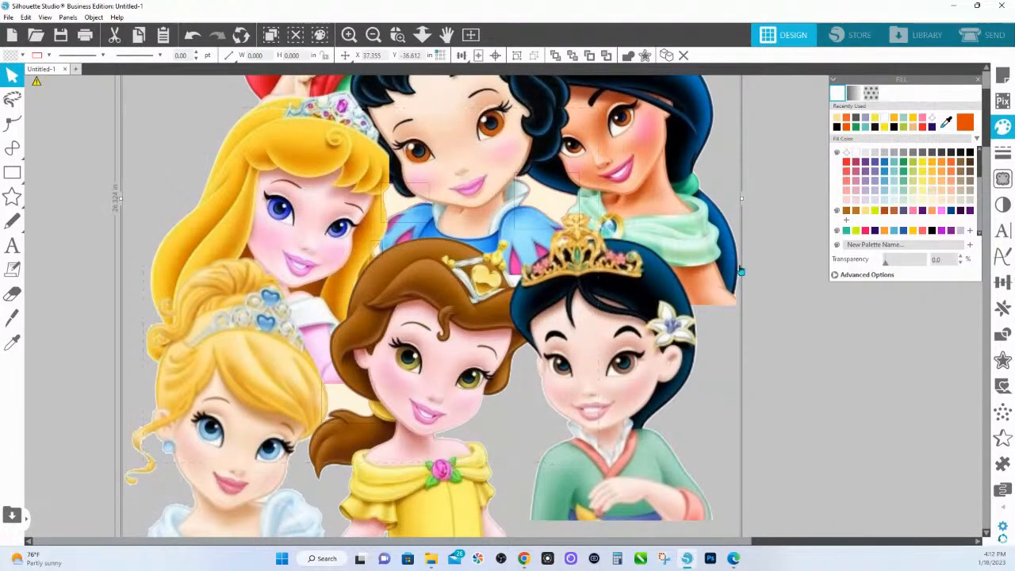
{"action": "left_click", "coordinate": [1002, 335]}
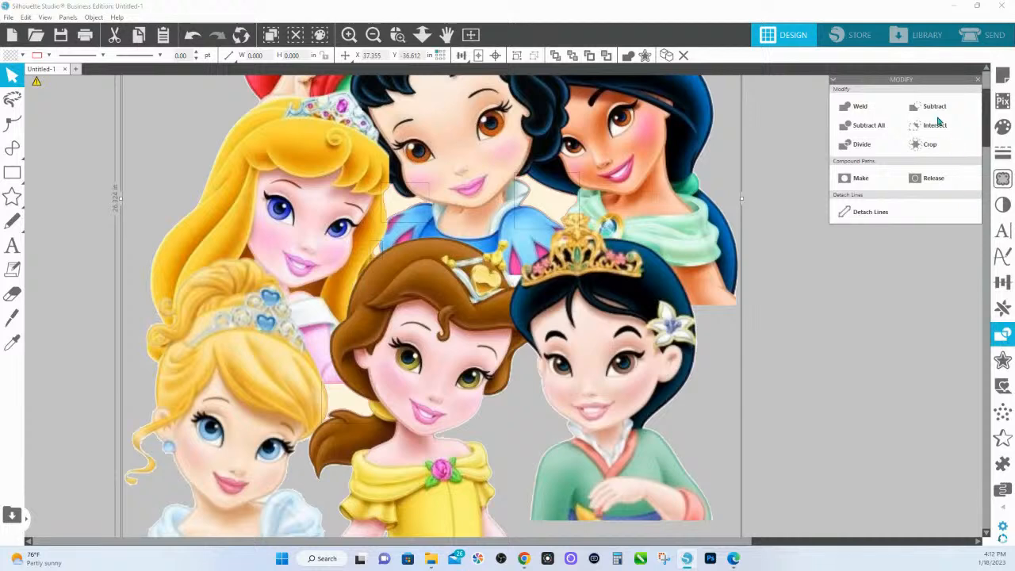
{"action": "left_click", "coordinate": [936, 110]}
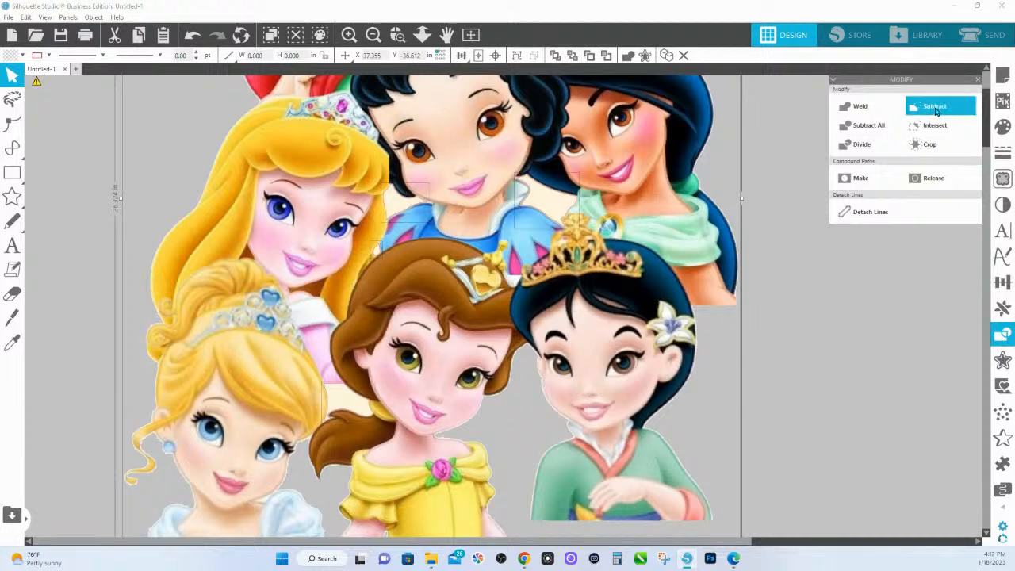
{"action": "double_click", "coordinate": [573, 176]}
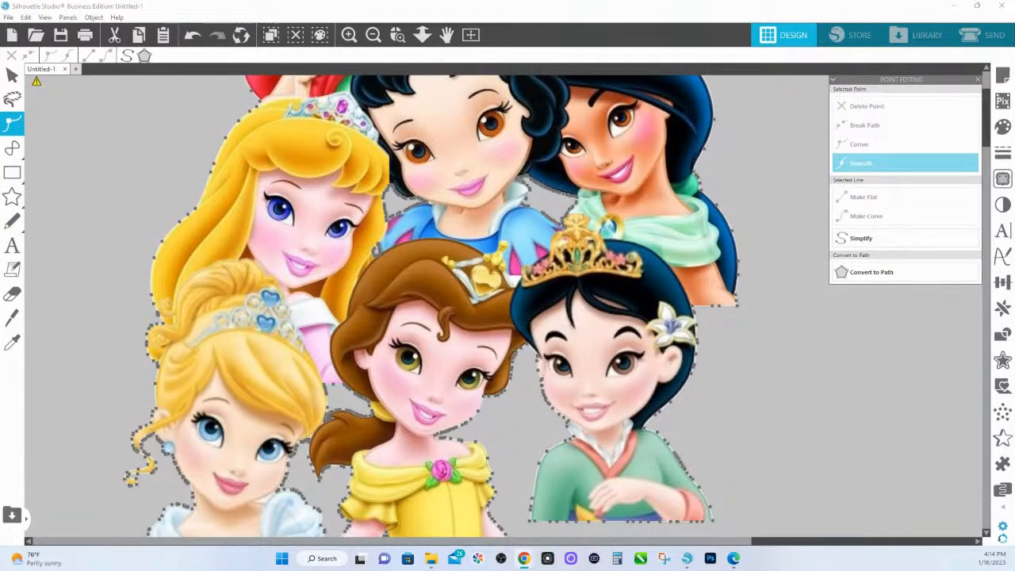
- Switch to the Honestly SpINKing shop page in Chrome and go to the store's home page
{"action": "mouse_move", "coordinate": [534, 562]}
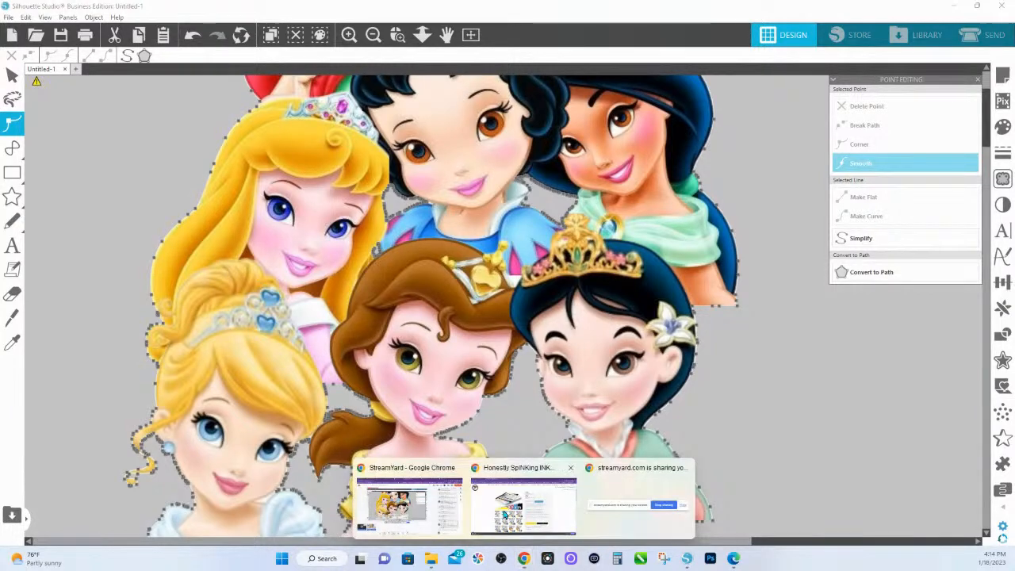
{"action": "left_click", "coordinate": [508, 516]}
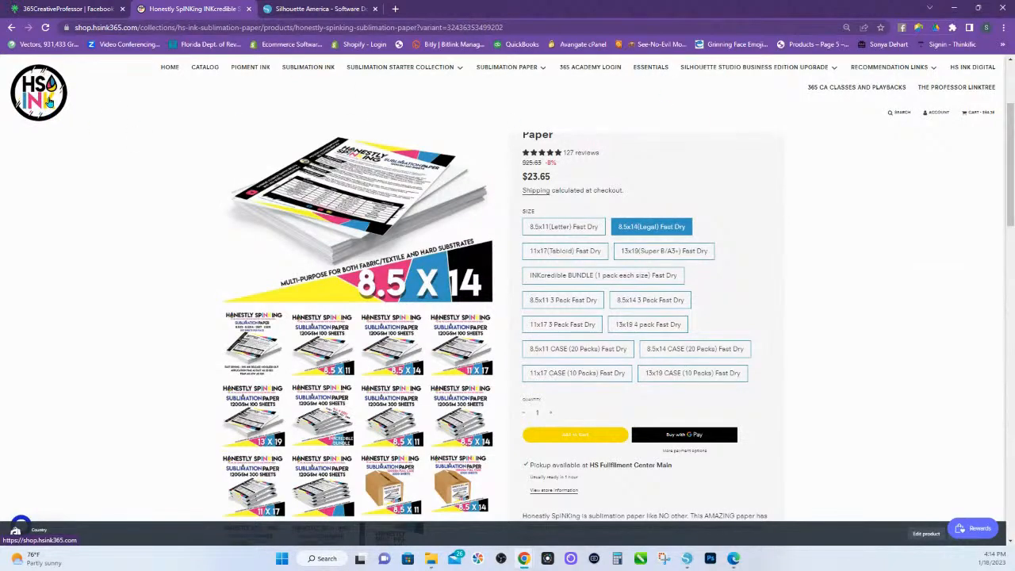
{"action": "left_click", "coordinate": [56, 97]}
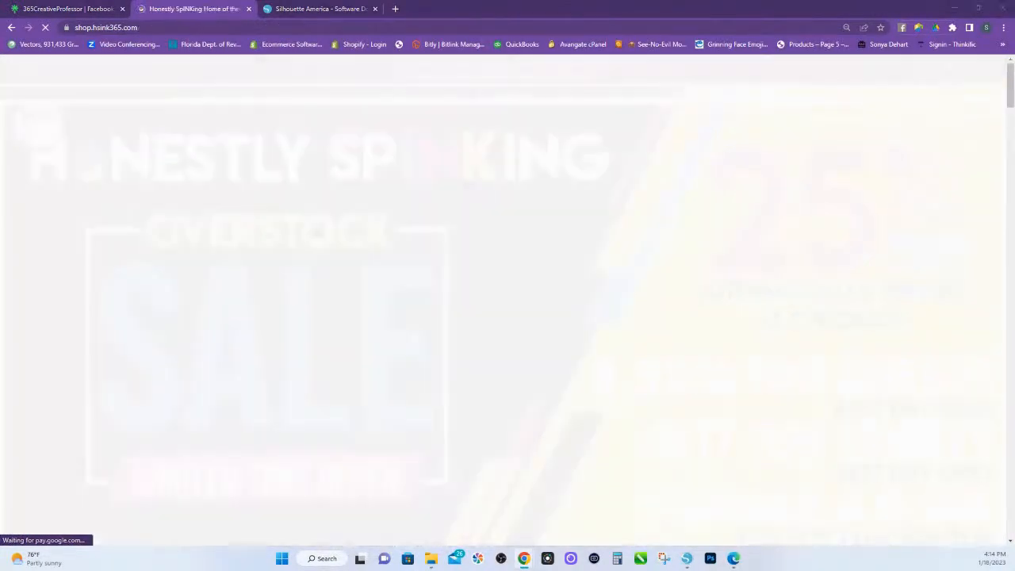